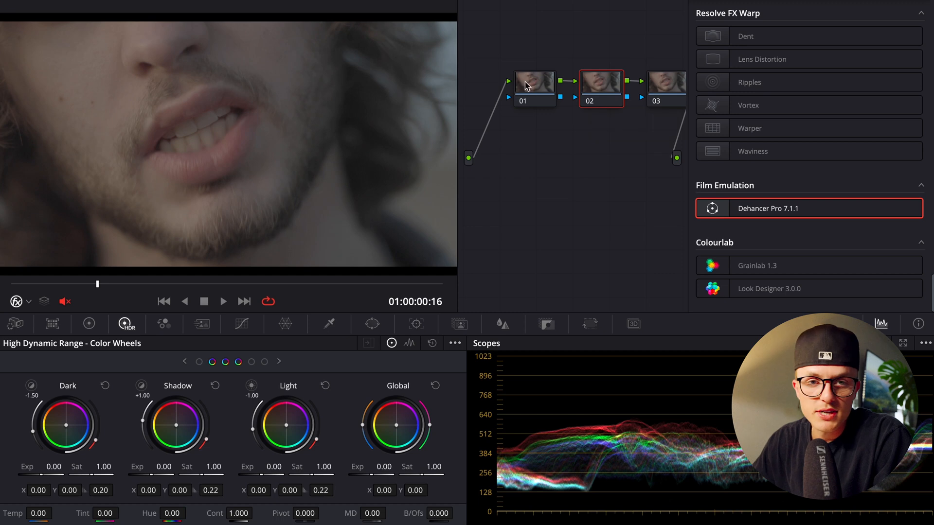
- Apply the Dehancer Pro 7.1.1 film emulation effect to node 02
left_click_drag(846, 213, 603, 84)
scroll(789, 54, "up", 4)
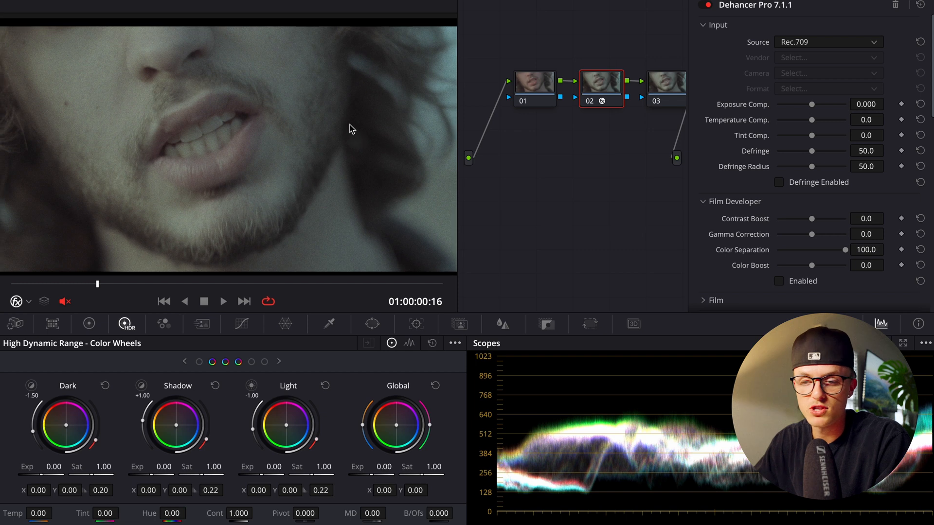
left_click(33, 1)
left_click(32, 6)
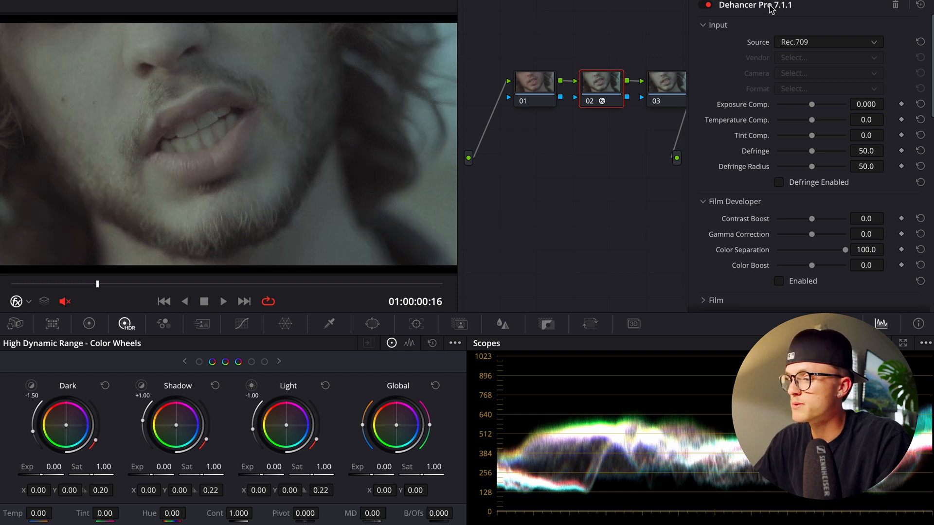
- Set the Dehancer input source to Choose Camera, with Sony, Cinema Line FX6 and S-Log3 S-Gamut3.Cine ISO 12800 as vendor, camera and format
left_click(851, 43)
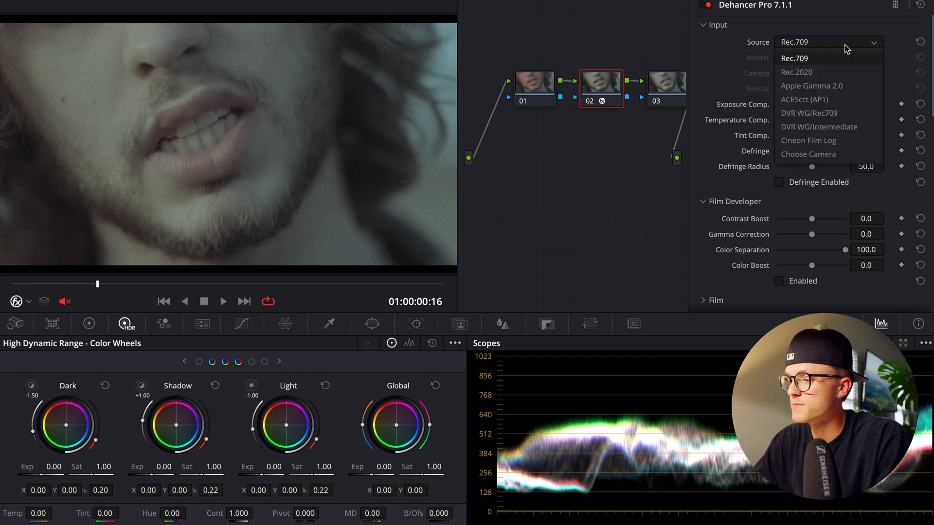
left_click(845, 154)
left_click(828, 58)
scroll(830, 190, "down", 2)
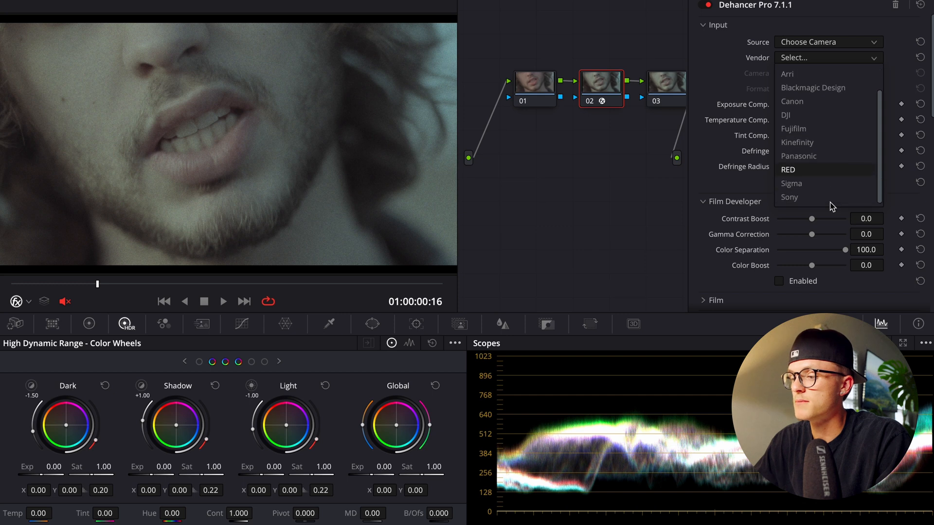
left_click(830, 194)
left_click(829, 74)
scroll(831, 146, "down", 5)
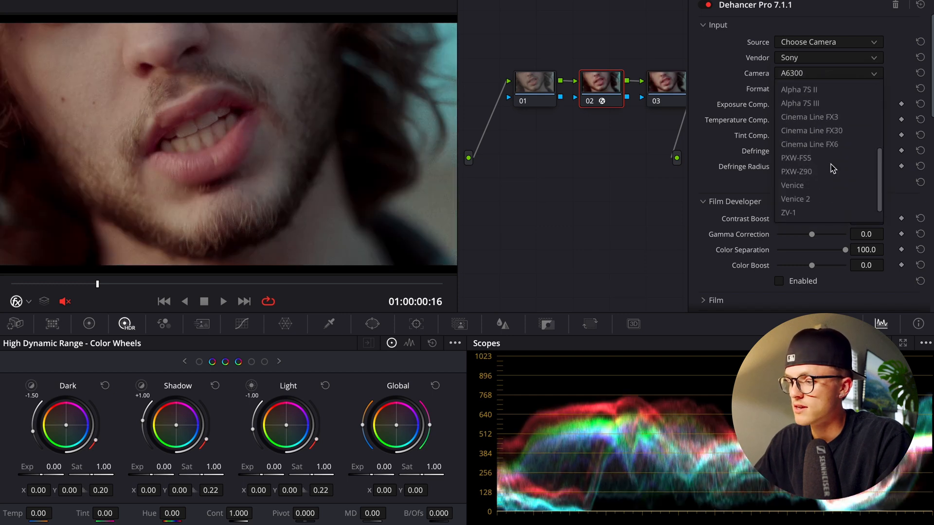
left_click(833, 145)
left_click(828, 89)
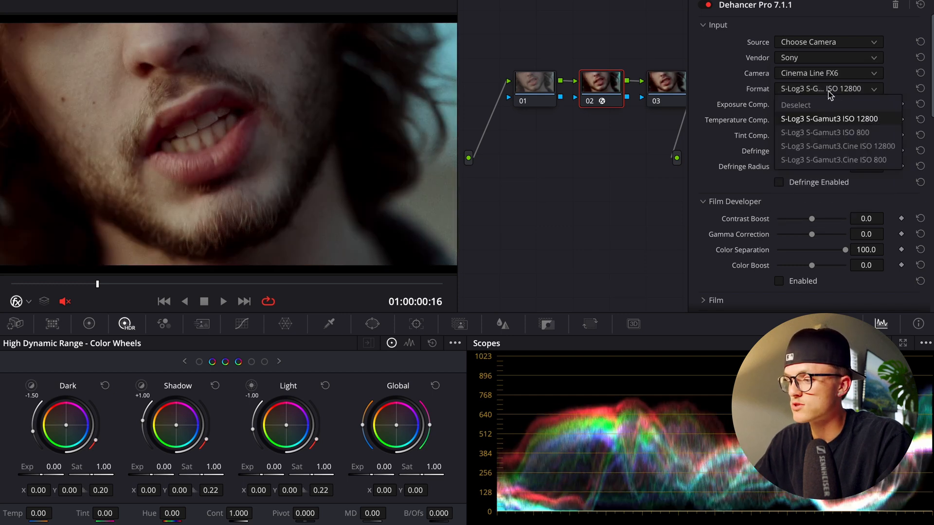
left_click(851, 147)
left_click(801, 26)
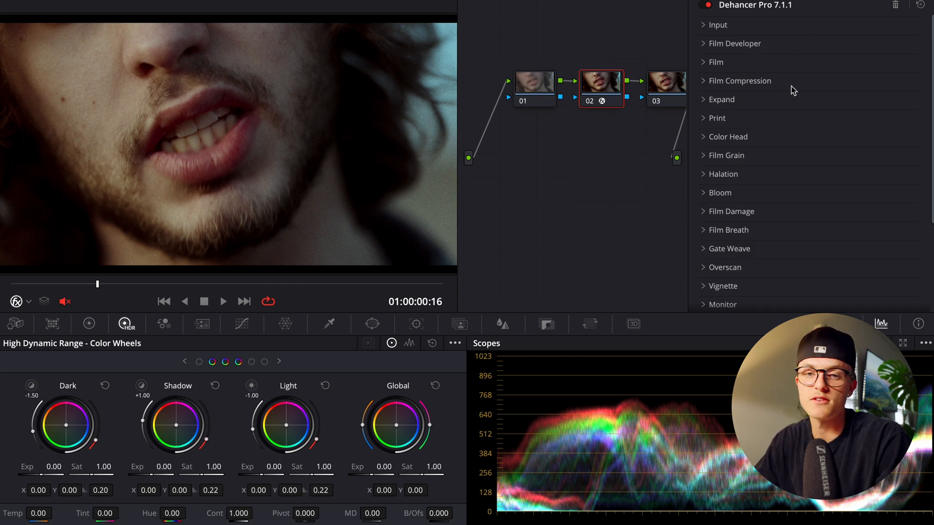
left_click(786, 33)
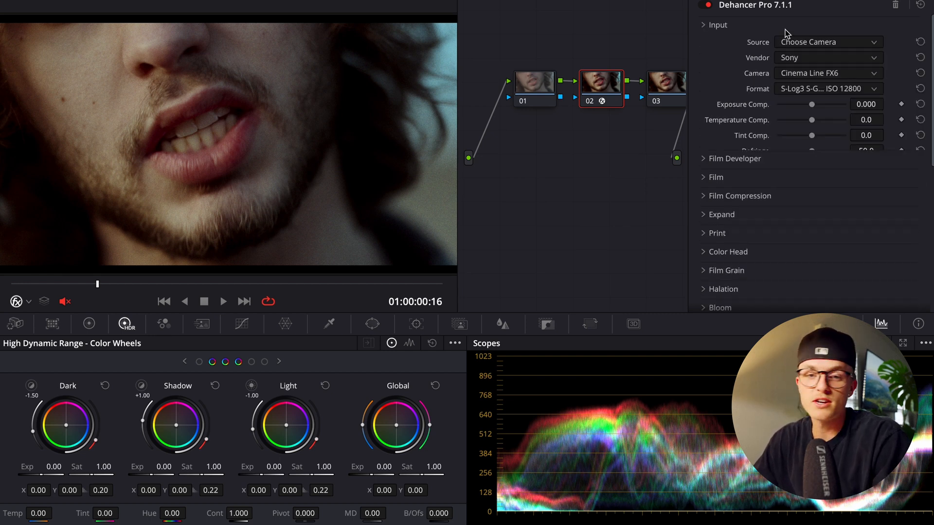
left_click(787, 33)
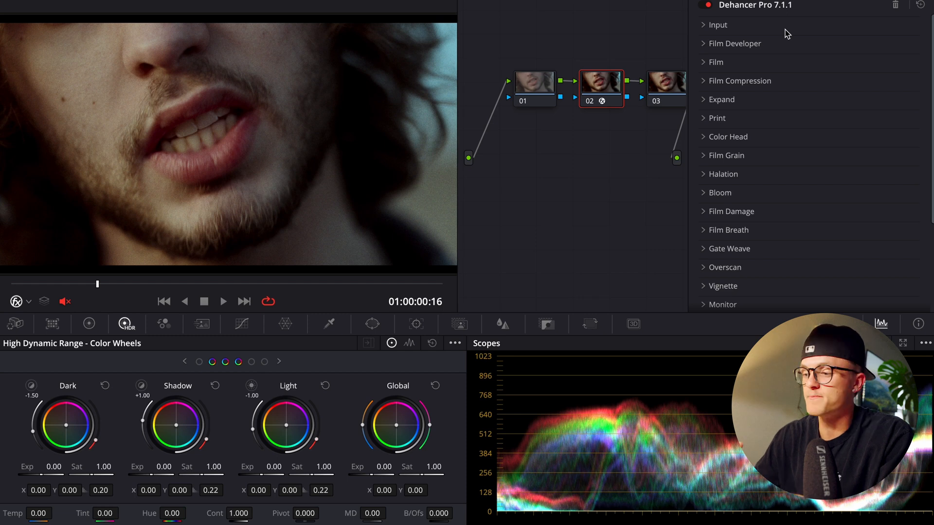
left_click(787, 32)
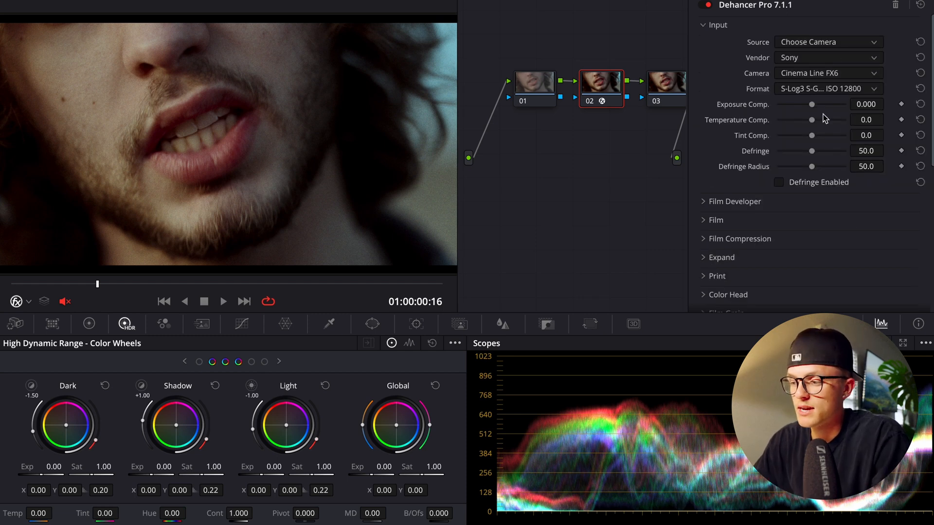
- Try lowering the input exposure and temperature compensation, and reset both to their defaults
left_click_drag(812, 104, 754, 120)
double_click(764, 104)
double_click(756, 120)
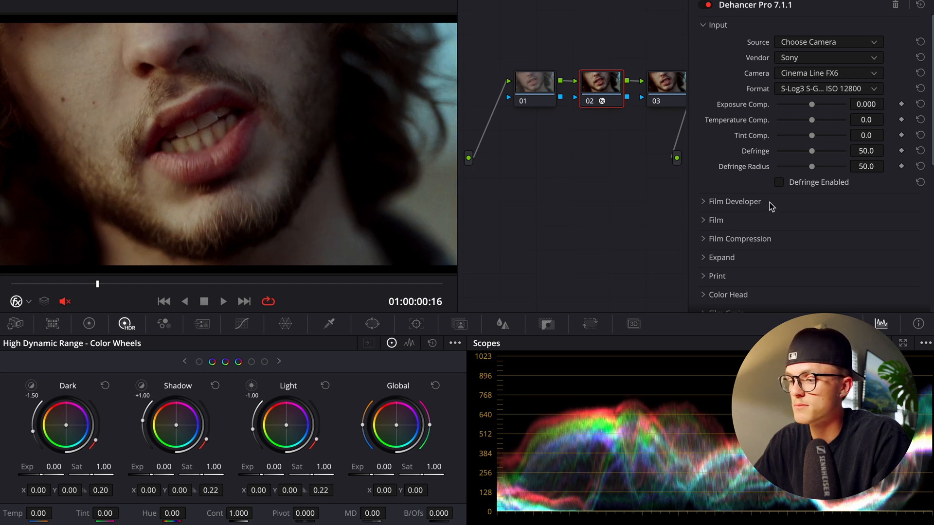
- Try the Kodak Portra 400 and Kodak Portra 800 film profiles on the clip
left_click(773, 222)
scroll(774, 225, "down", 3)
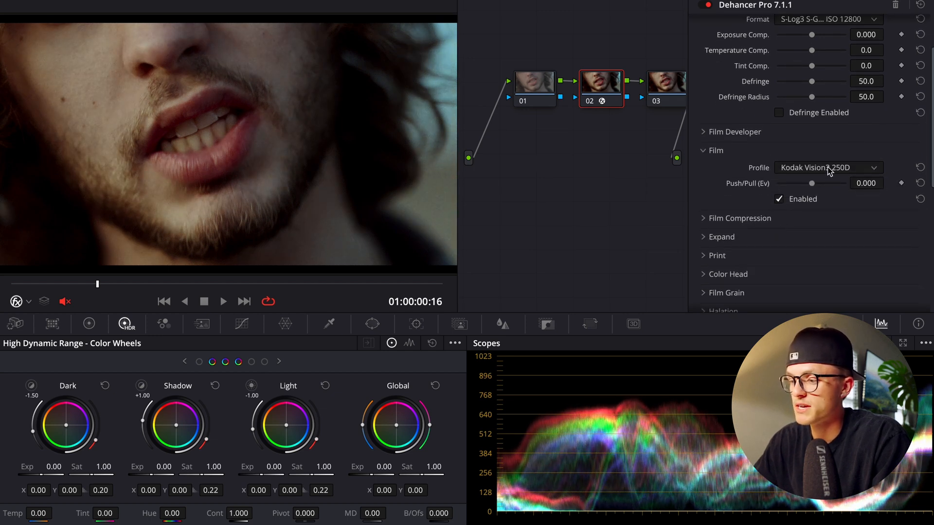
left_click(829, 169)
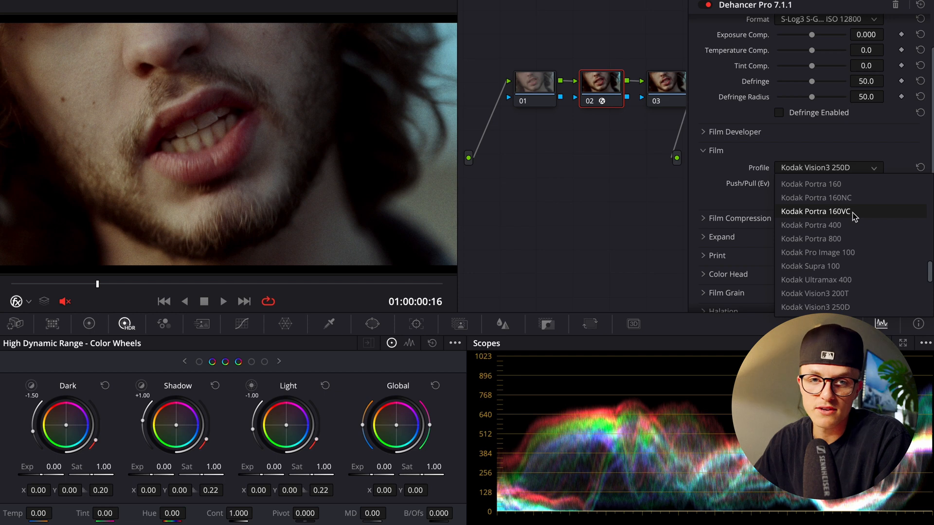
left_click(851, 228)
left_click(830, 168)
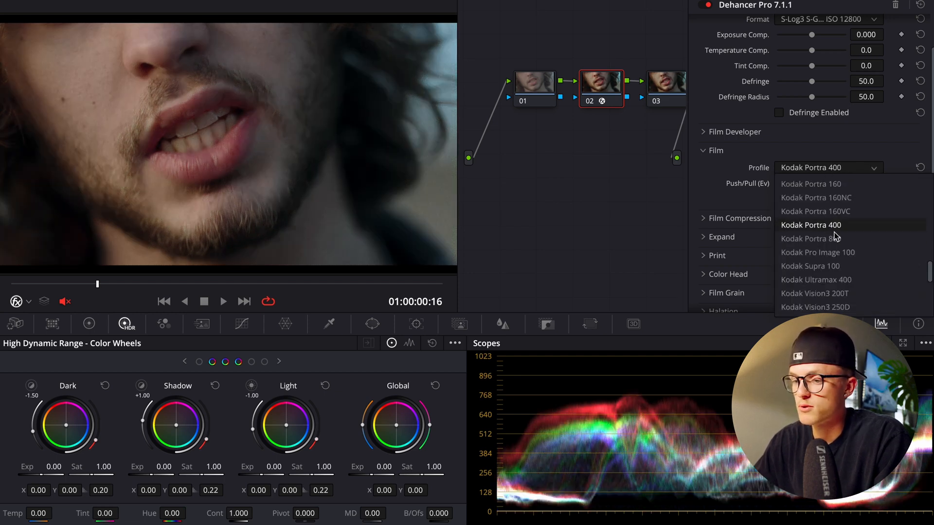
left_click(834, 238)
- Set the film profile to Cinestill 800T
left_click(835, 168)
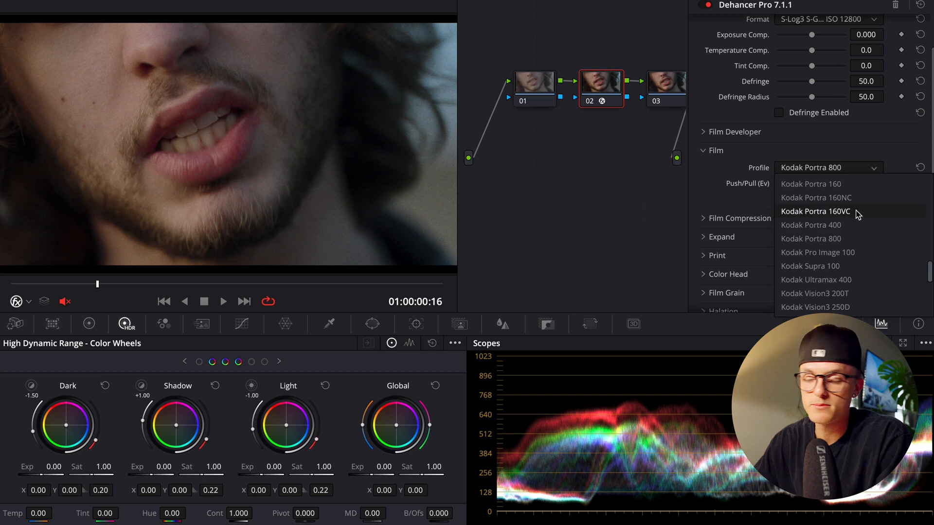
scroll(864, 243, "up", 2)
scroll(864, 243, "up", 10)
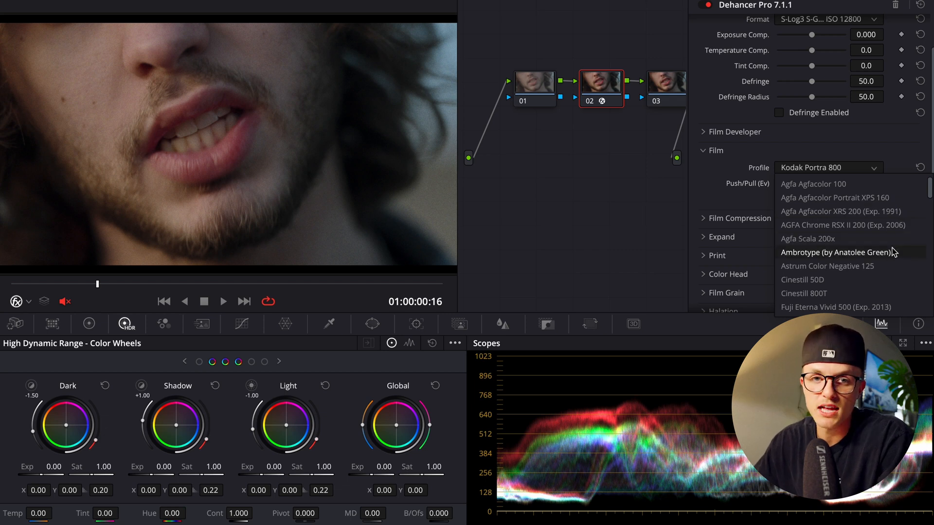
scroll(892, 252, "down", 3)
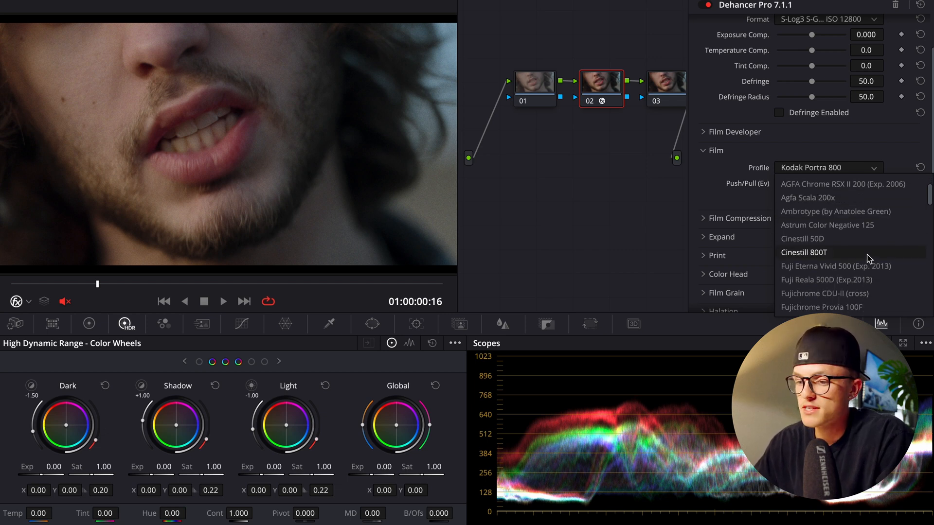
left_click(866, 256)
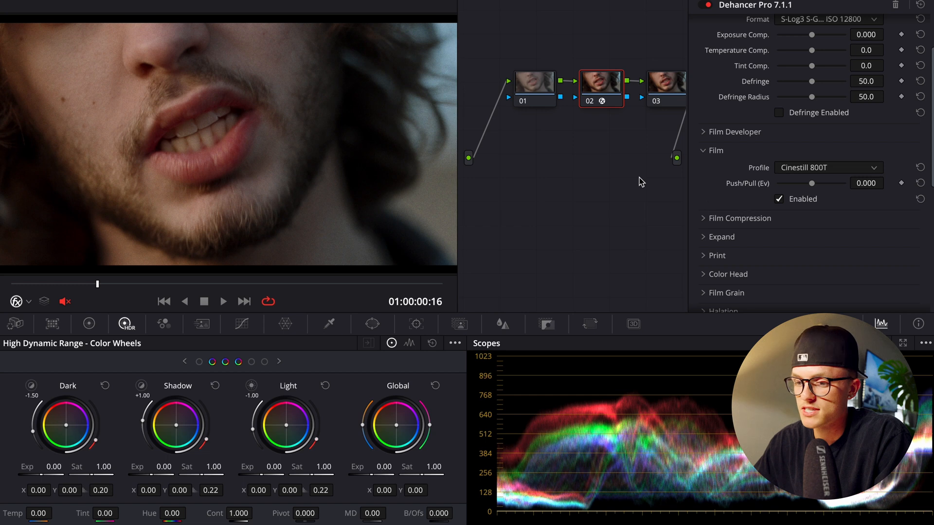
- Play and scrub through the clip to review the film look, ending at timecode 01:00:01:04
key("space")
key("space")
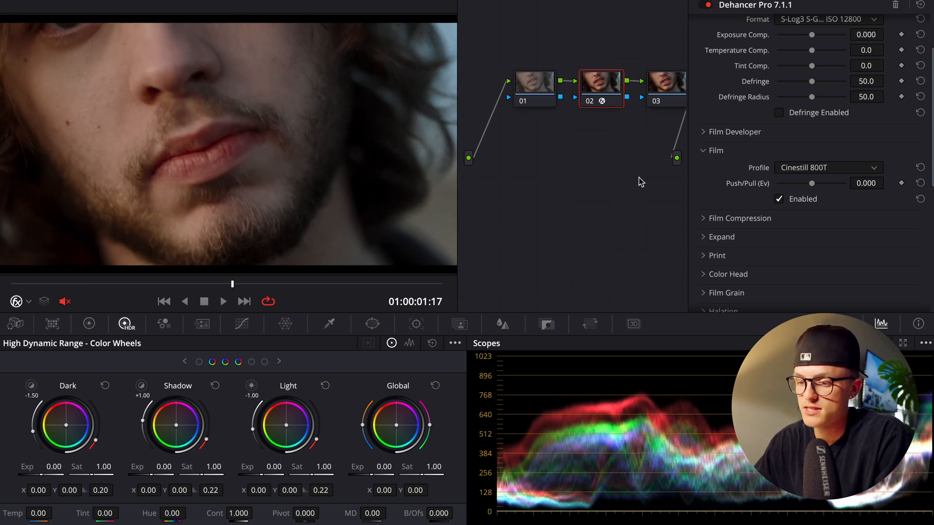
left_click(211, 285)
mouse_move(212, 288)
left_mouse_down()
mouse_move(55, 275)
mouse_move(197, 293)
left_mouse_up()
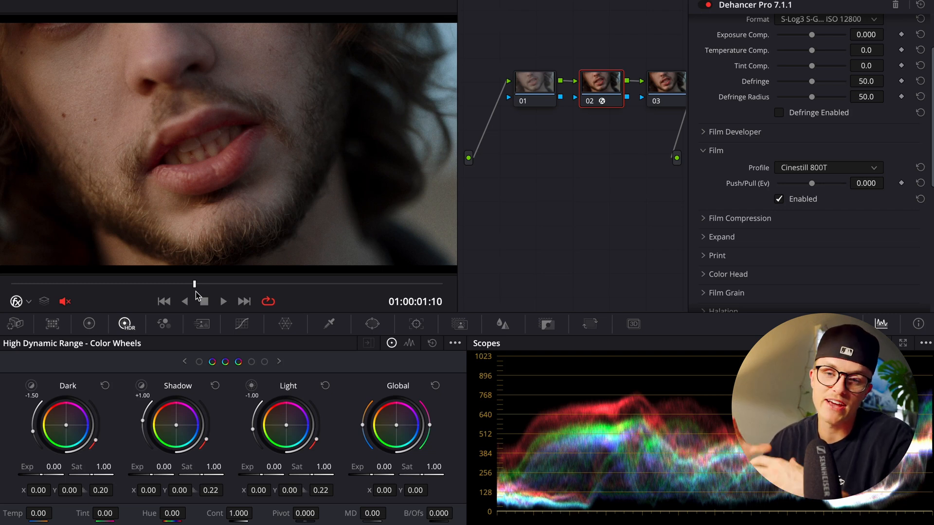
left_click_drag(196, 291, 244, 290)
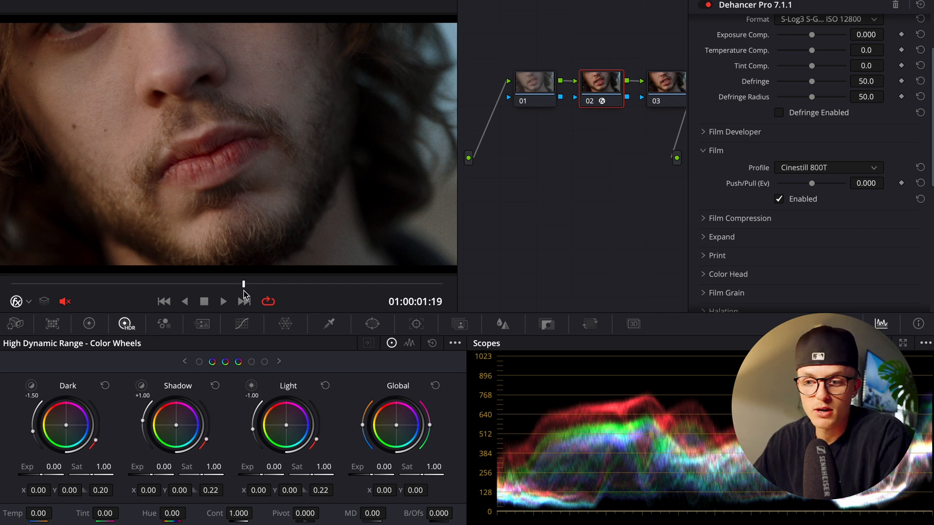
left_click_drag(244, 293, 162, 285)
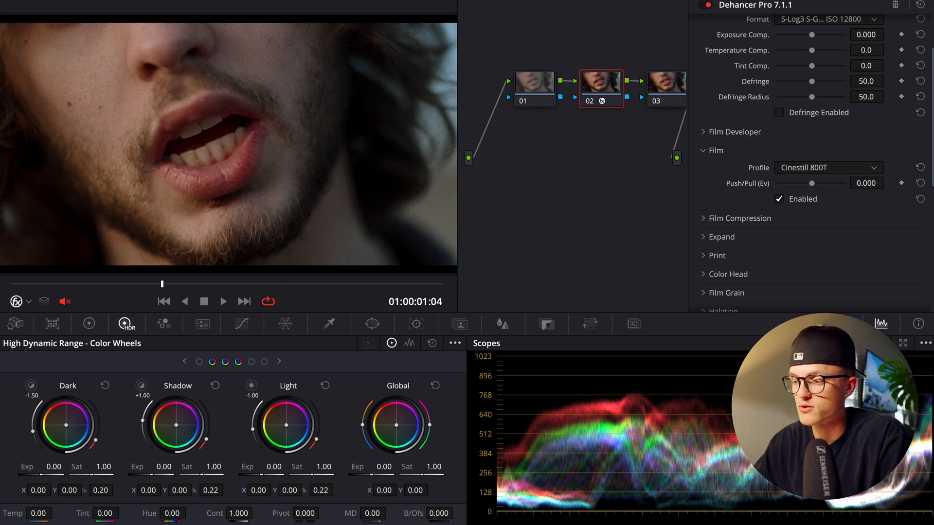
- Set the film Push/Pull to about -1.412 EV and compare the image with the film profile disabled and enabled
left_click_drag(811, 183, 790, 199)
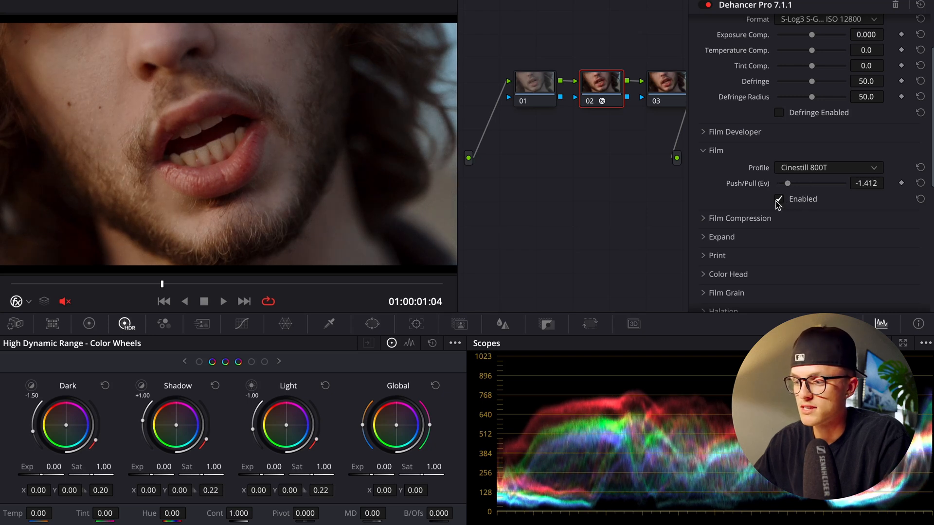
left_click(779, 199)
left_click(779, 200)
left_click(779, 199)
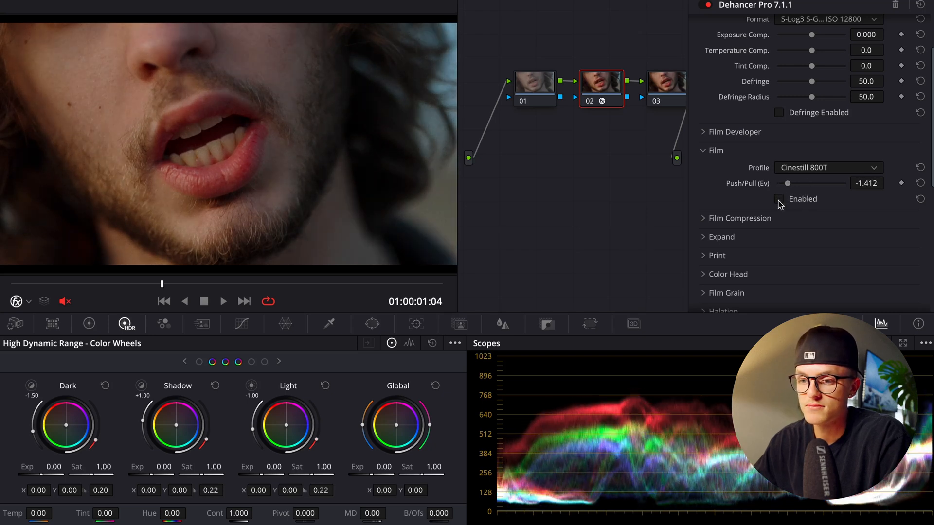
left_click(779, 200)
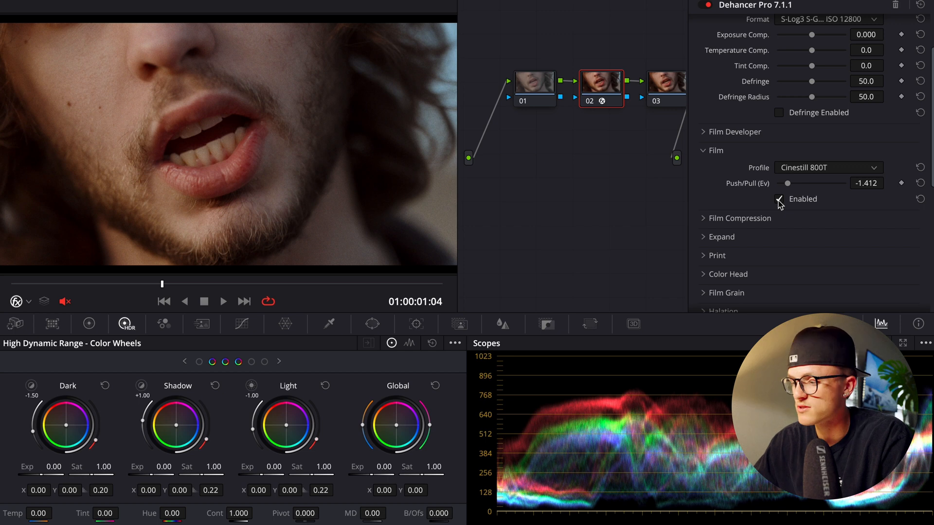
left_click(778, 150)
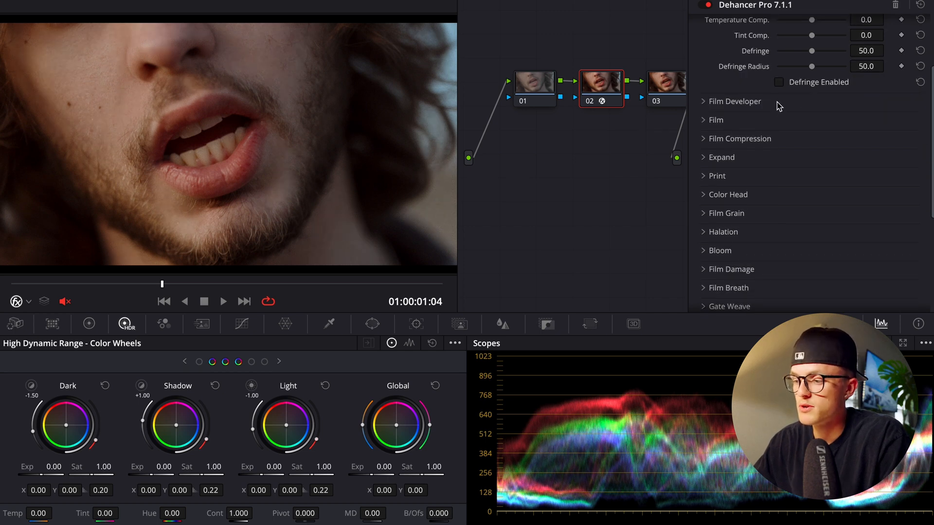
- Try the Cineon Film Log and Kodak 2383 Print Film profiles for the print stage
left_click(753, 176)
scroll(825, 169, "down", 2)
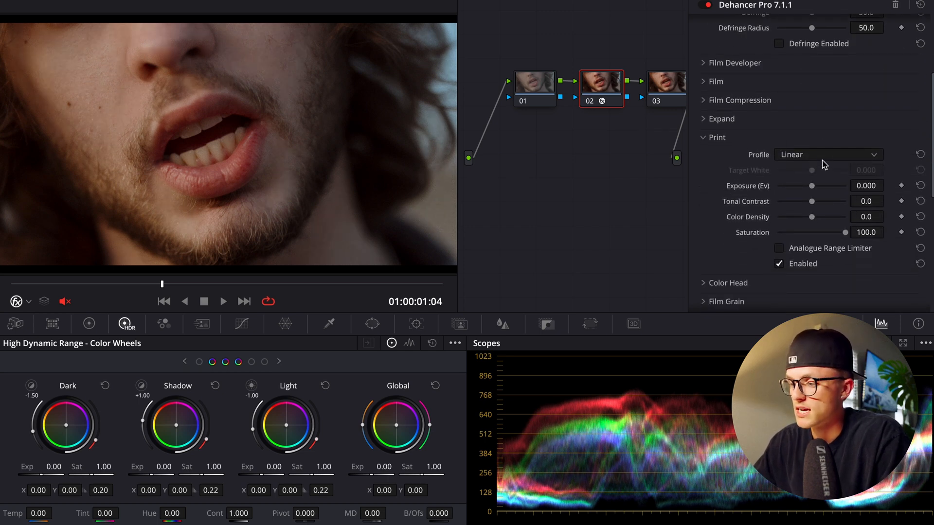
left_click(827, 156)
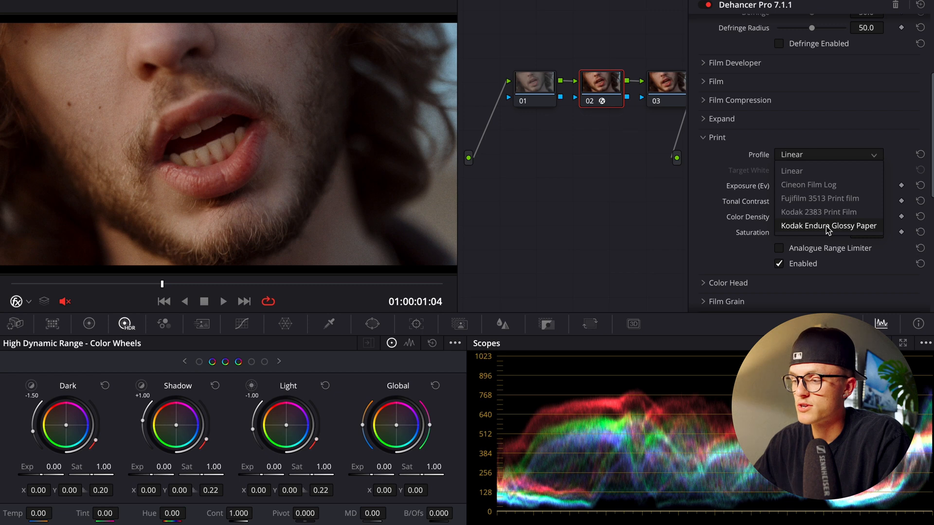
left_click(835, 185)
left_click(836, 154)
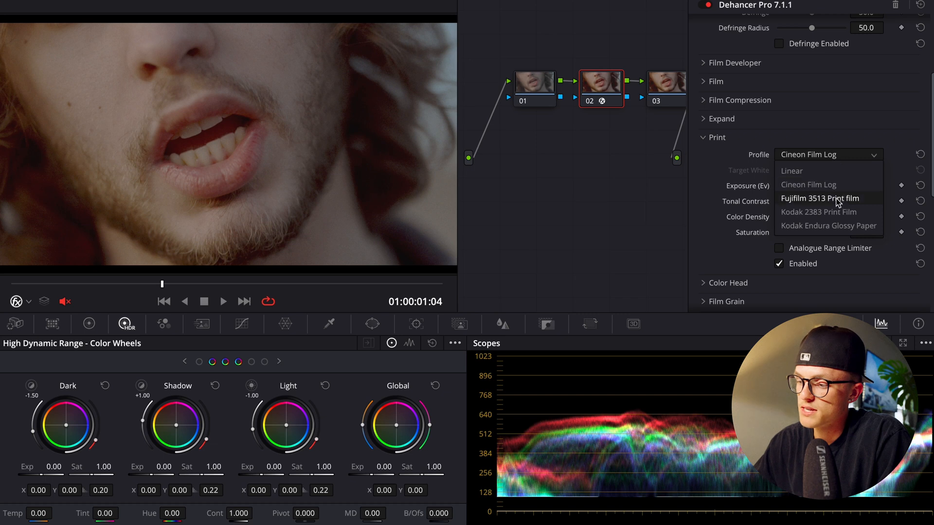
left_click(843, 214)
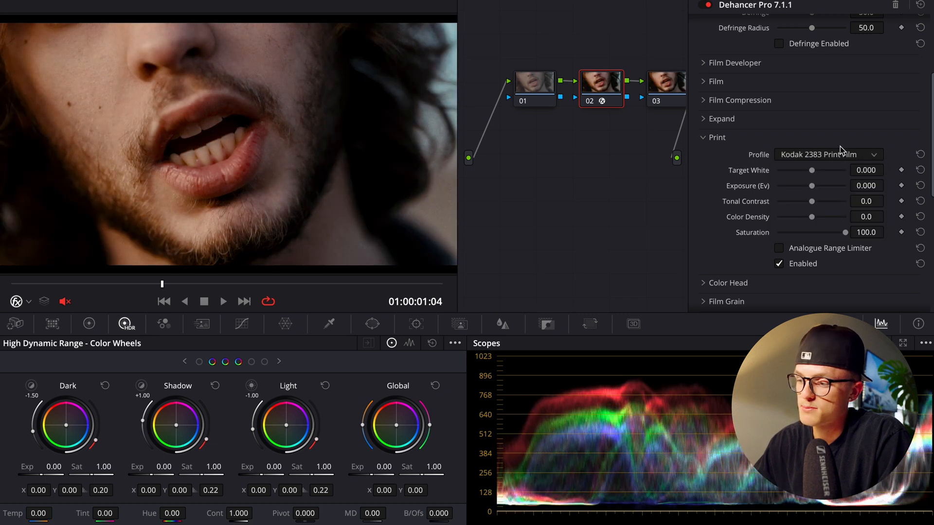
- Set the print profile to Kodak Endura Glossy Paper and check its effect, keeping the print stage enabled
left_click(837, 155)
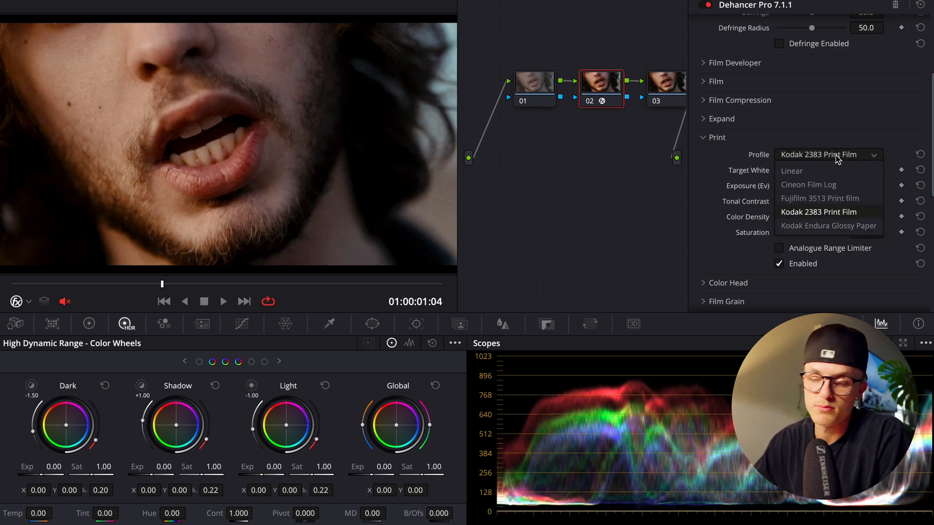
left_click(840, 226)
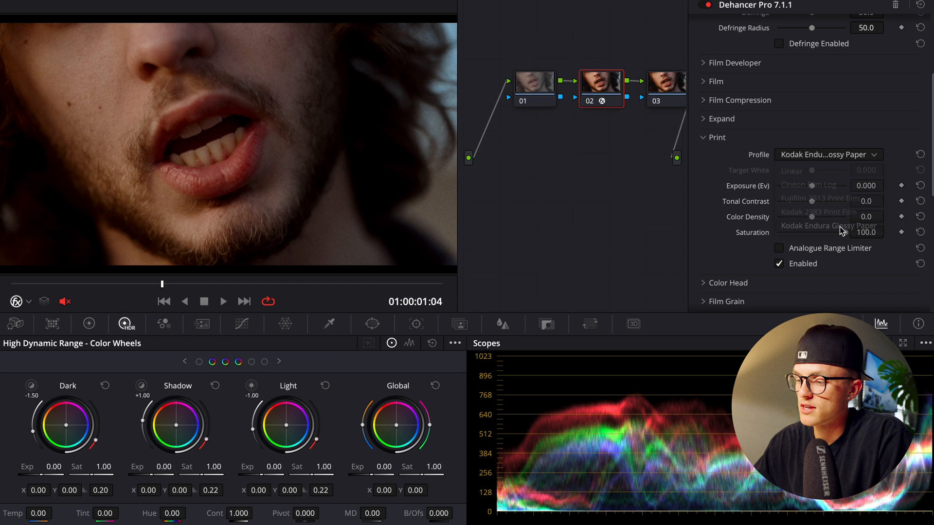
left_click(780, 265)
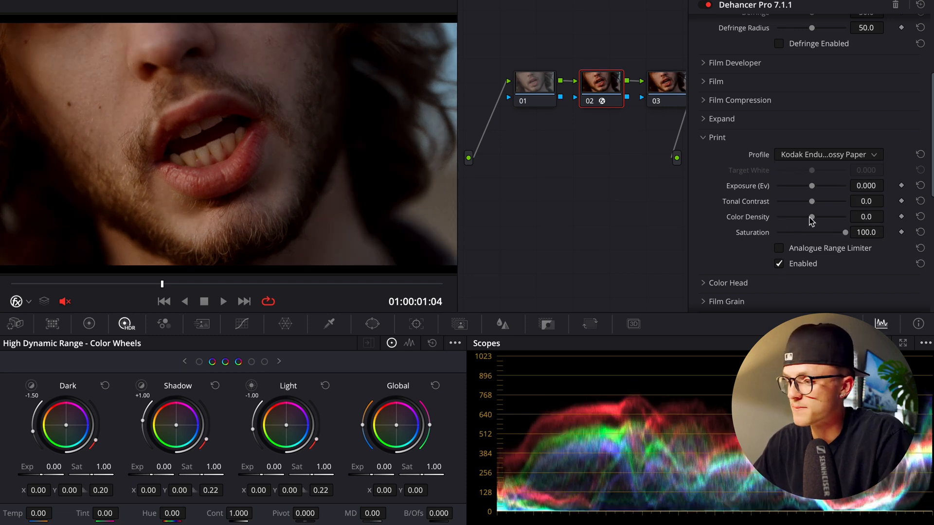
- Raise the input exposure compensation to about 0.963
scroll(817, 214, "up", 4)
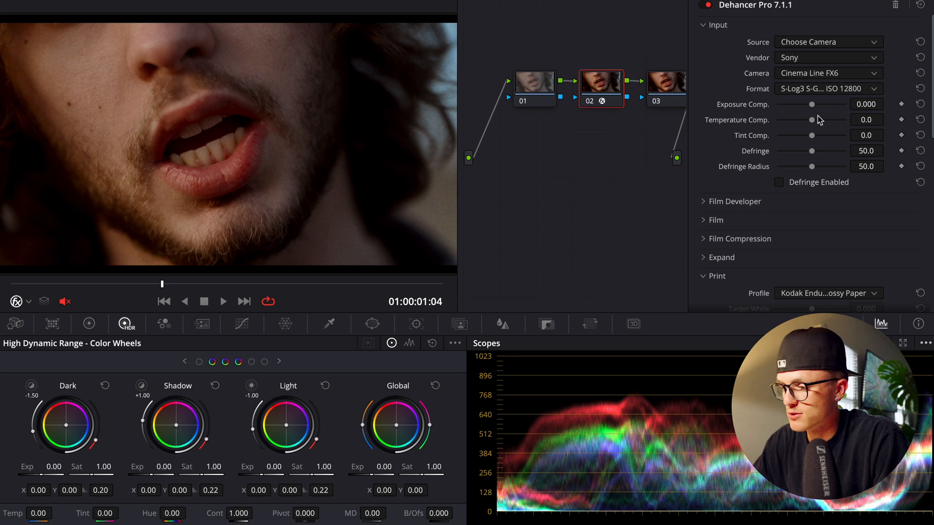
left_click_drag(812, 107, 821, 107)
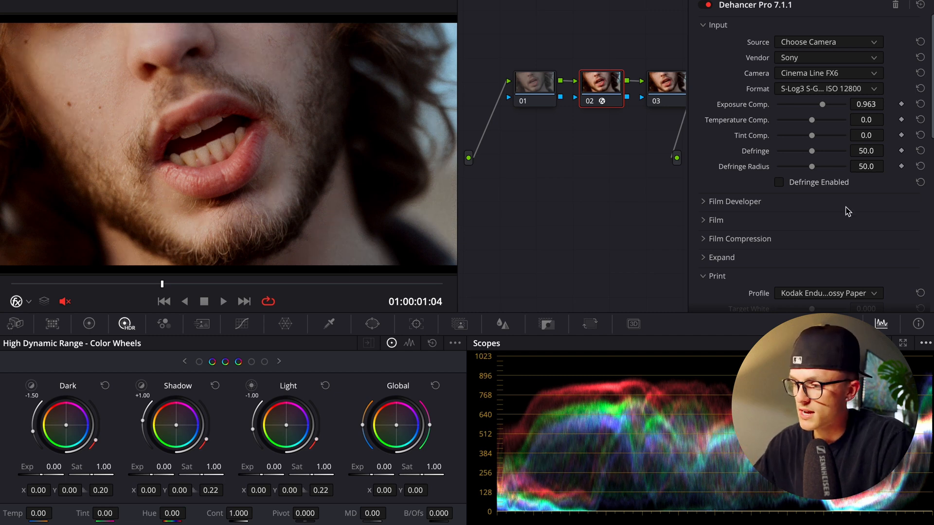
- Test the input exposure compensation at 3.000 and -3.000, and settle it at about 0.579
left_click_drag(829, 108, 849, 104)
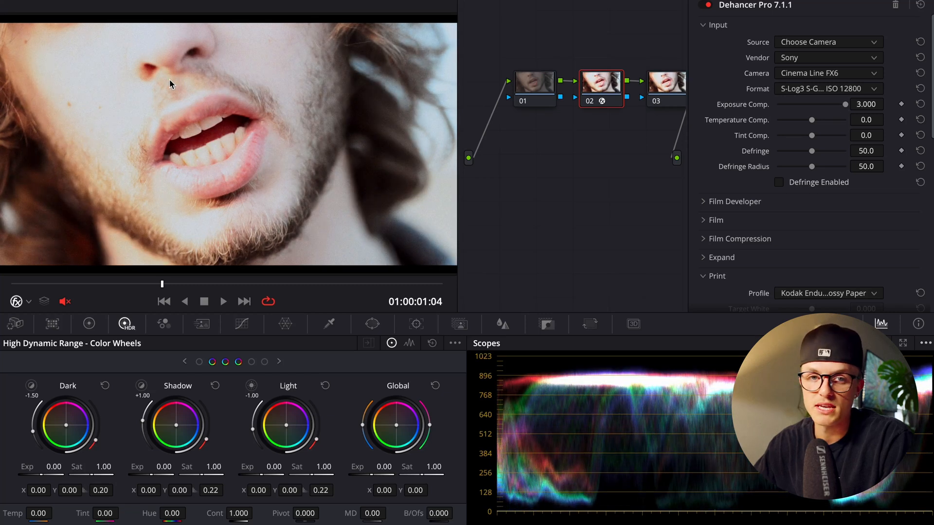
left_click_drag(845, 104, 775, 123)
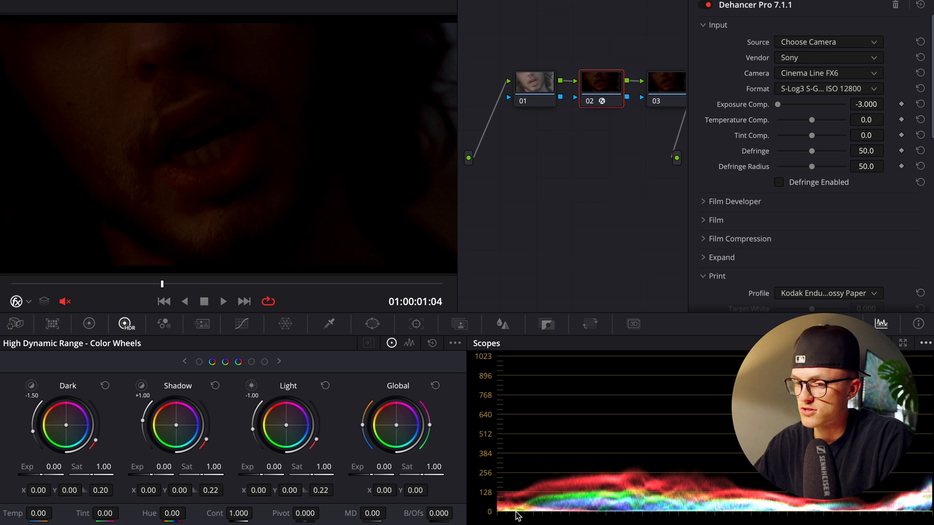
left_click_drag(808, 106, 817, 107)
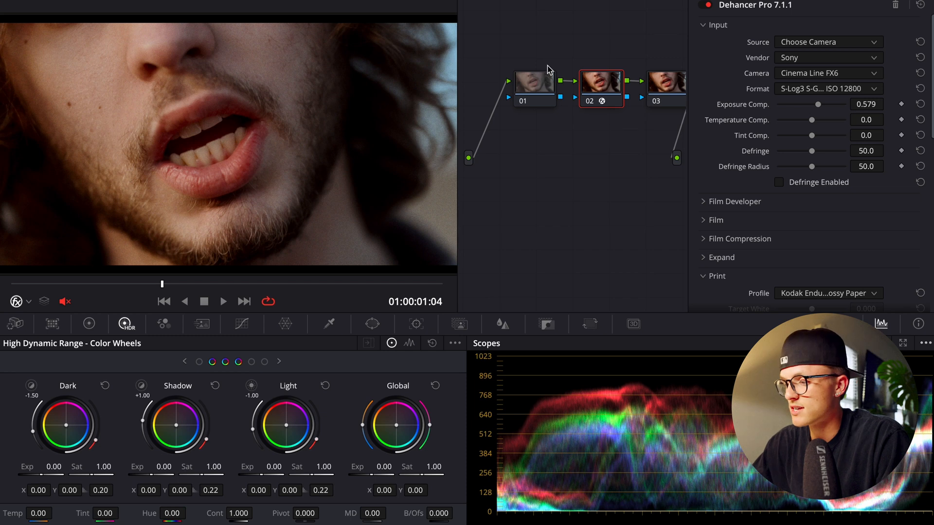
- Raise the print exposure to about 0.687 EV for the Kodak Endura Glossy Paper profile
scroll(813, 141, "down", 6)
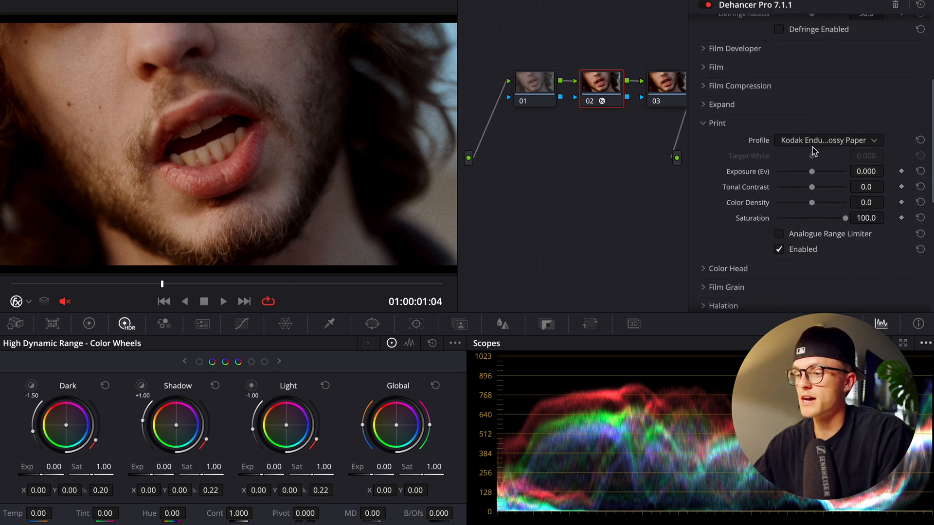
scroll(810, 130, "up", 6)
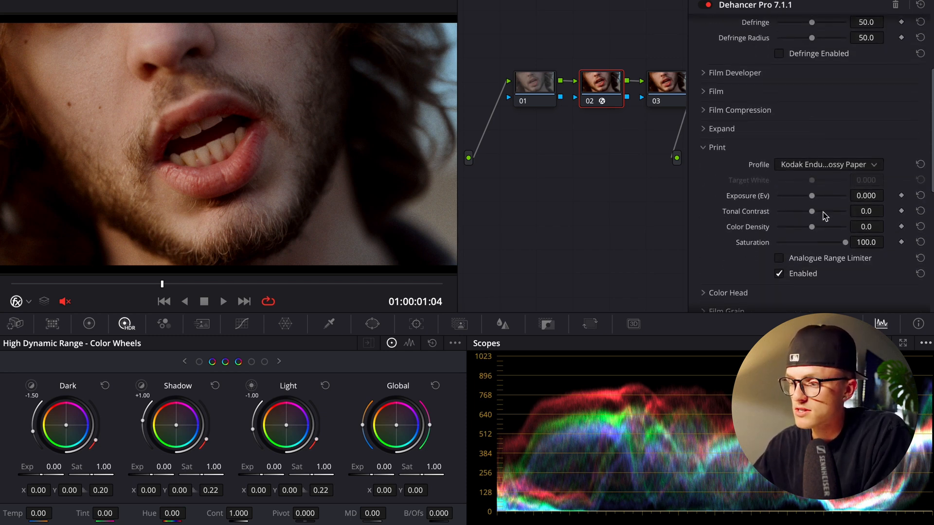
scroll(815, 41, "down", 5)
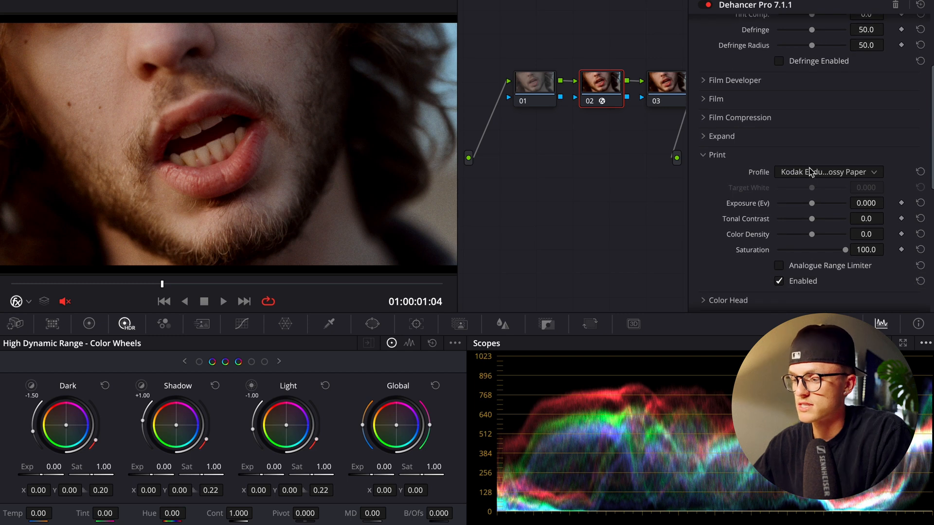
left_click_drag(812, 203, 820, 205)
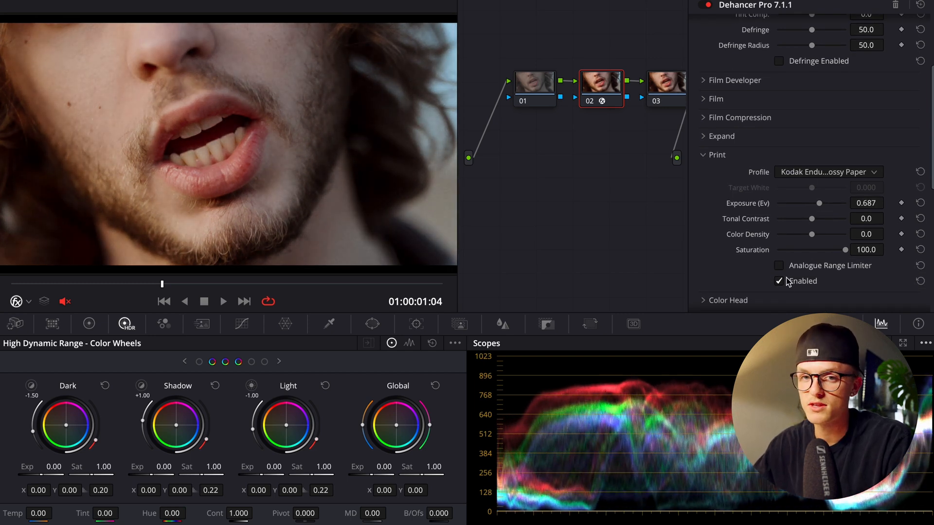
left_click_drag(811, 218, 811, 219)
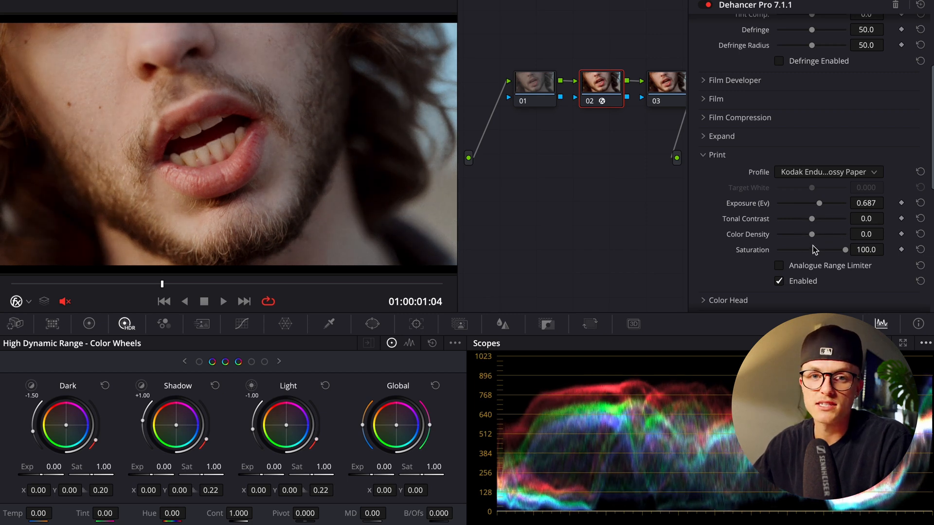
- Enable the Film Developer stage and raise its Color Boost to about 46.8
scroll(810, 171, "up", 3)
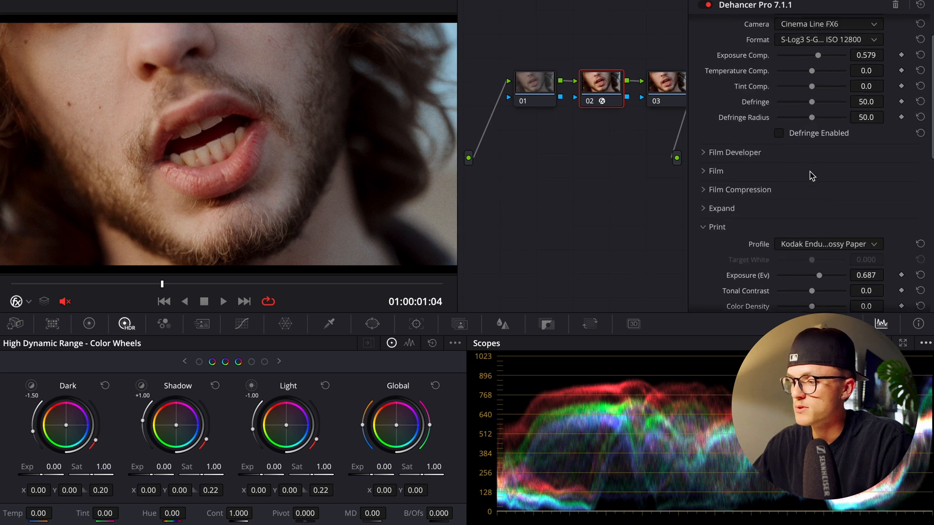
left_click(800, 154)
scroll(802, 160, "down", 2)
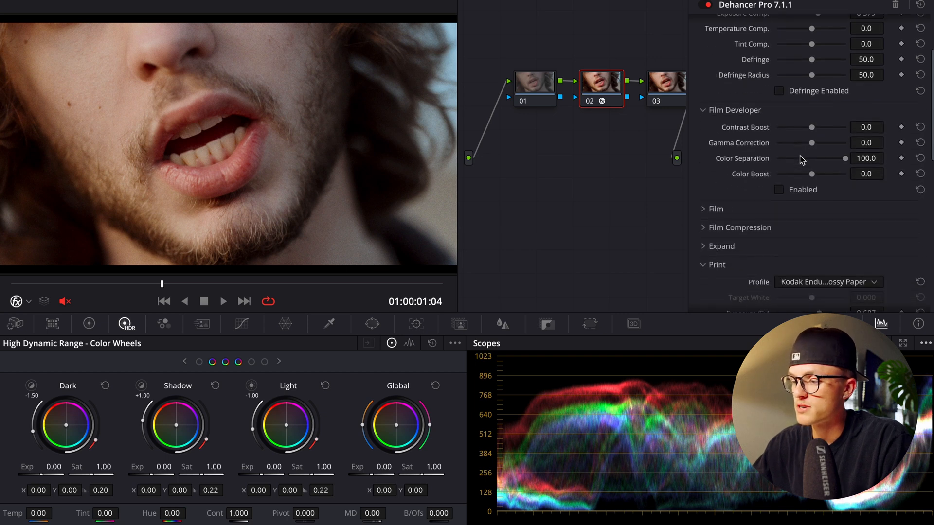
left_click(779, 189)
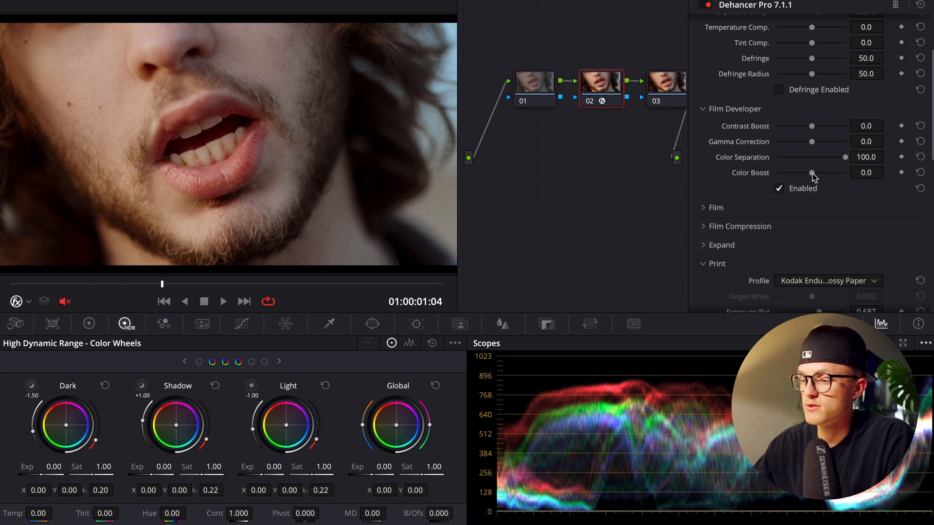
left_click_drag(812, 174, 827, 177)
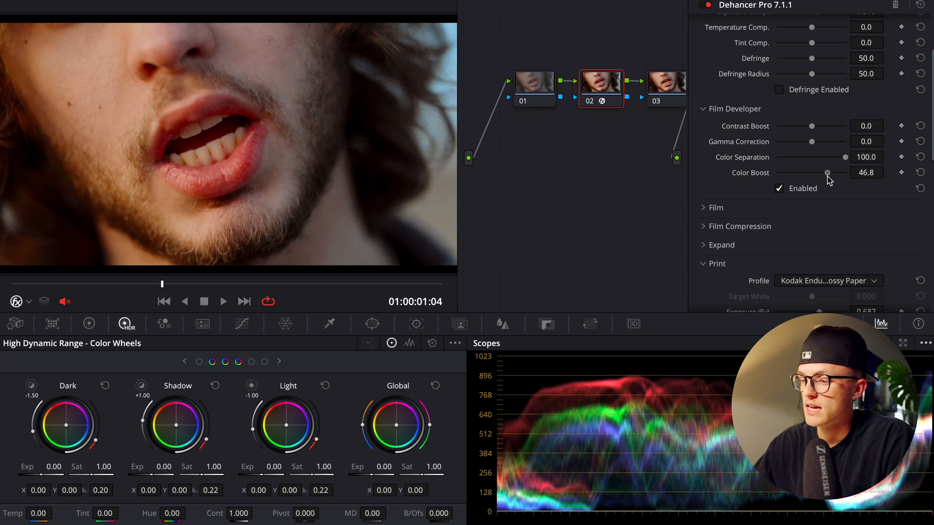
- Compare the image with the Film Developer disabled and enabled, and examine the lips and skin up close
left_click(779, 190)
left_click(779, 189)
left_click(779, 190)
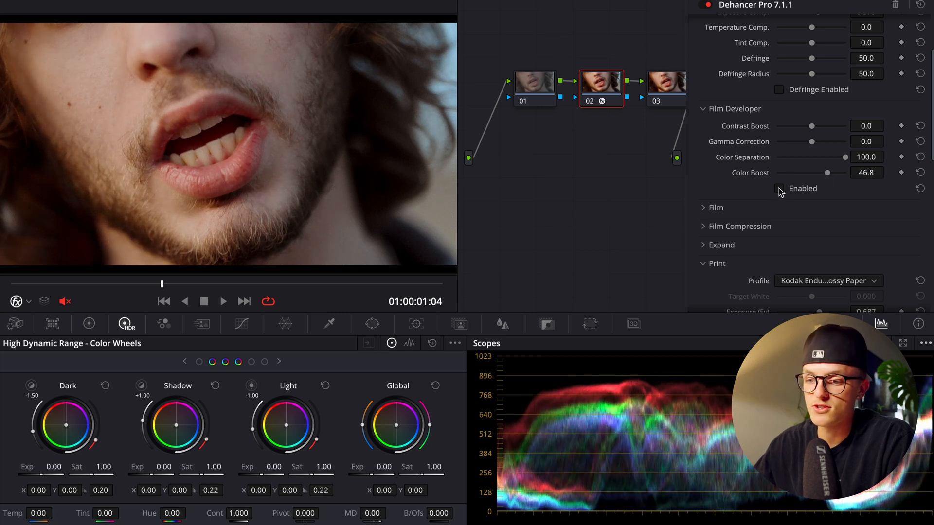
left_click(779, 190)
scroll(256, 162, "up", 2)
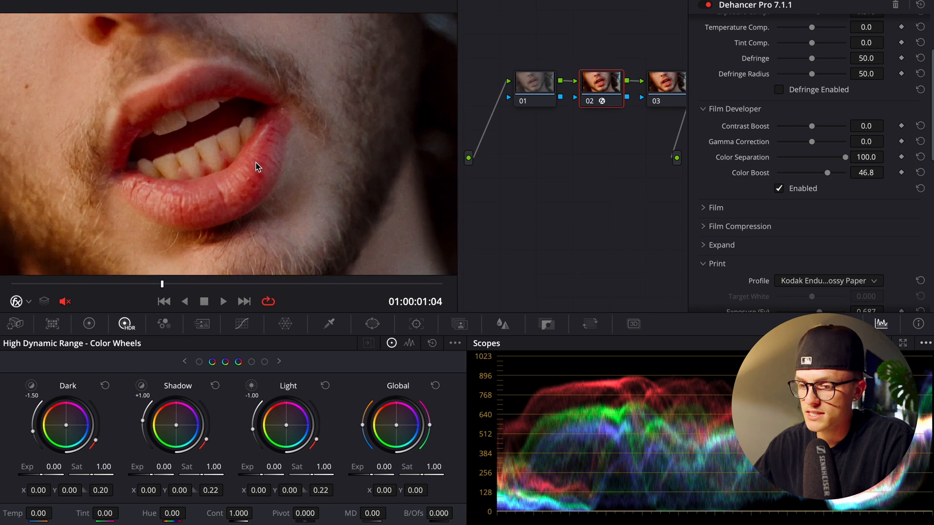
scroll(255, 163, "left", 3)
scroll(255, 167, "up", 2)
scroll(256, 167, "down", 2)
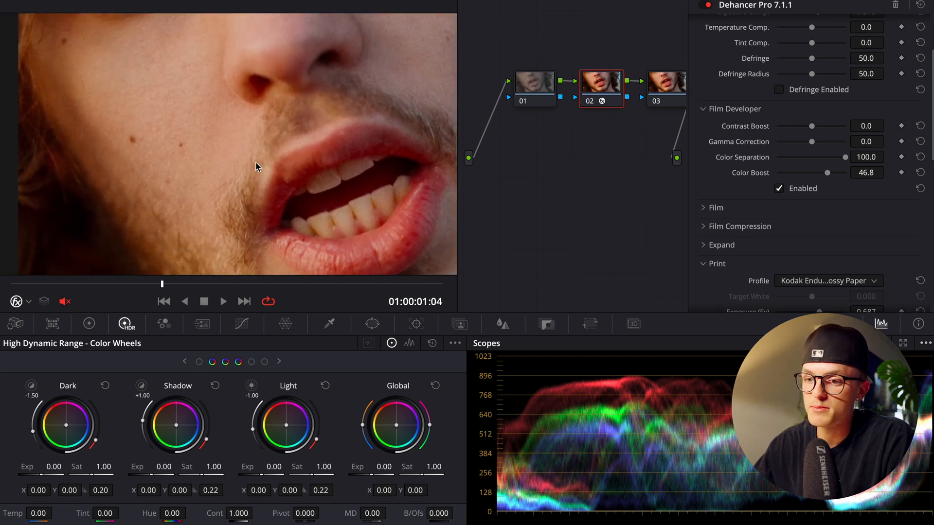
left_click(16, 1)
left_click(20, 4)
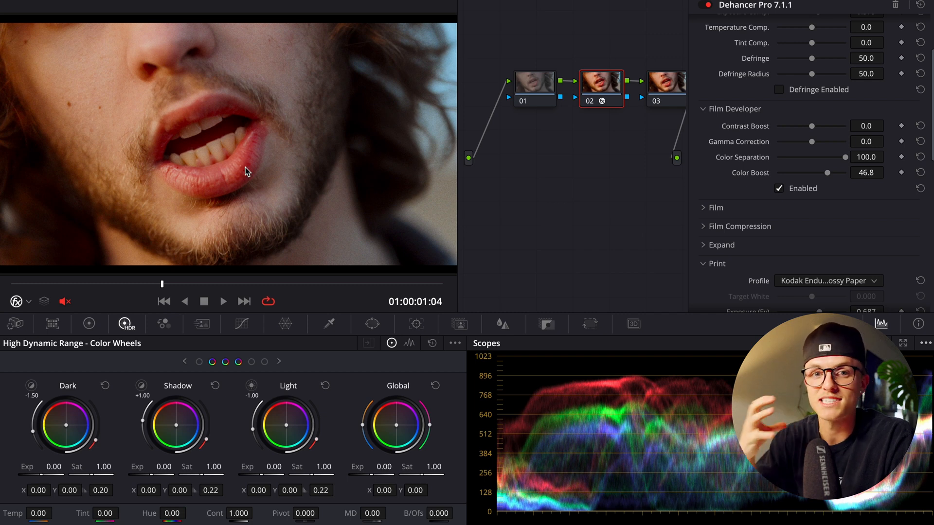
- Play part of the clip to check the look, and raise the Film Developer's Color Boost to about 50.9
key("space")
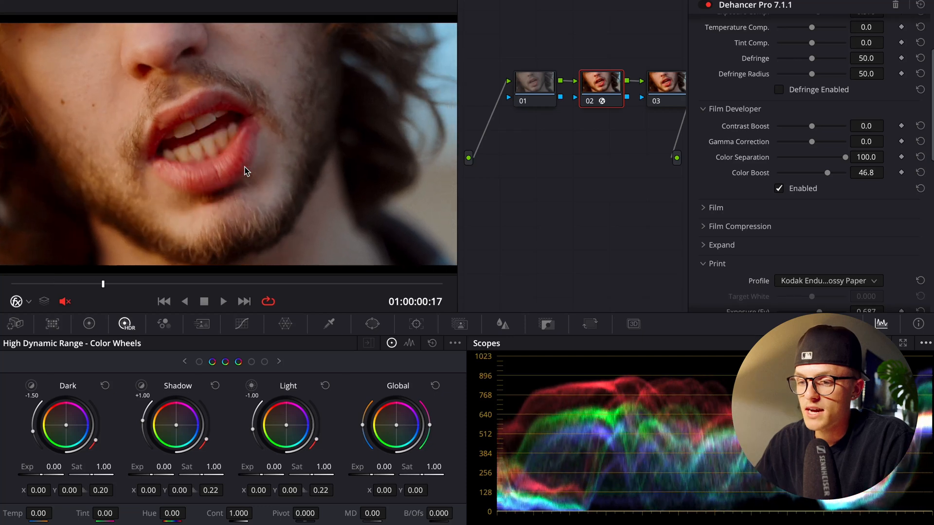
key("space")
left_click_drag(828, 173, 852, 175)
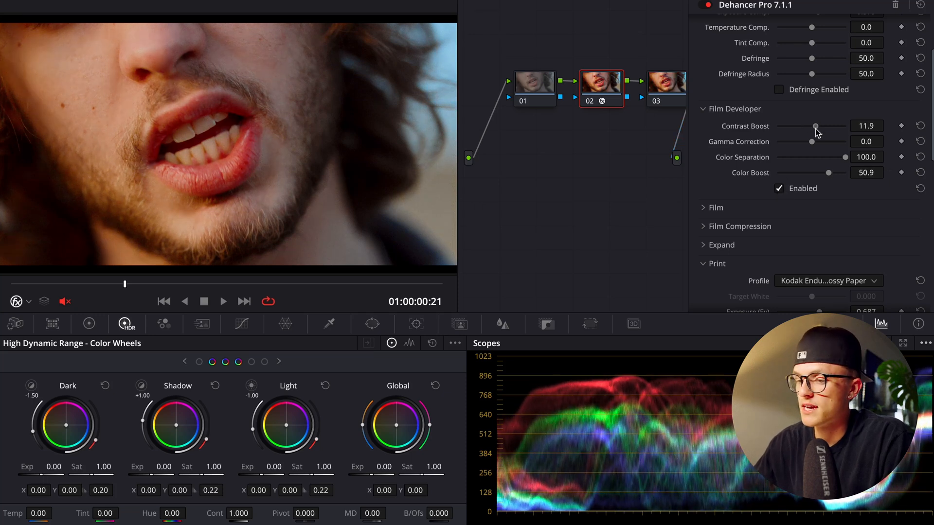
- Try Contrast Boost at about 32.1 and -100 and Gamma Correction at about 33.5, and reset both to their defaults
left_click_drag(816, 129, 835, 145)
key("ctrl+z")
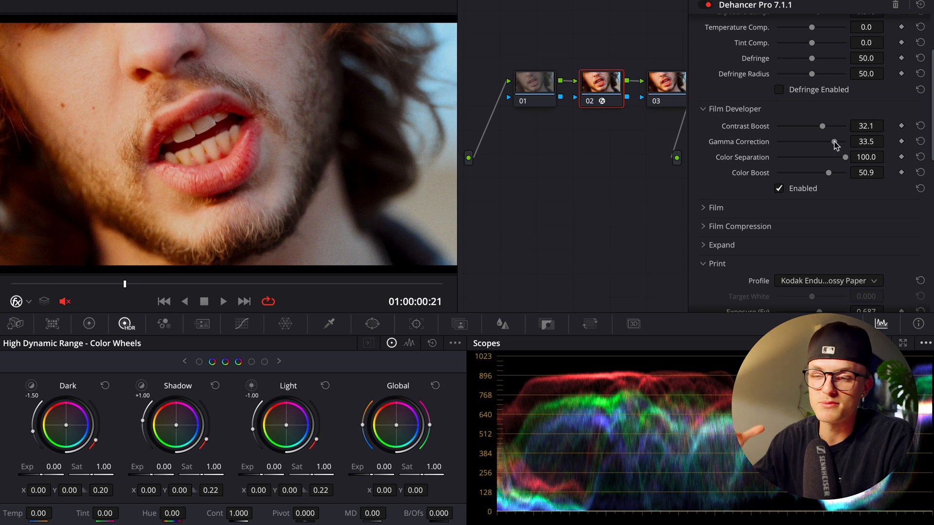
double_click(759, 145)
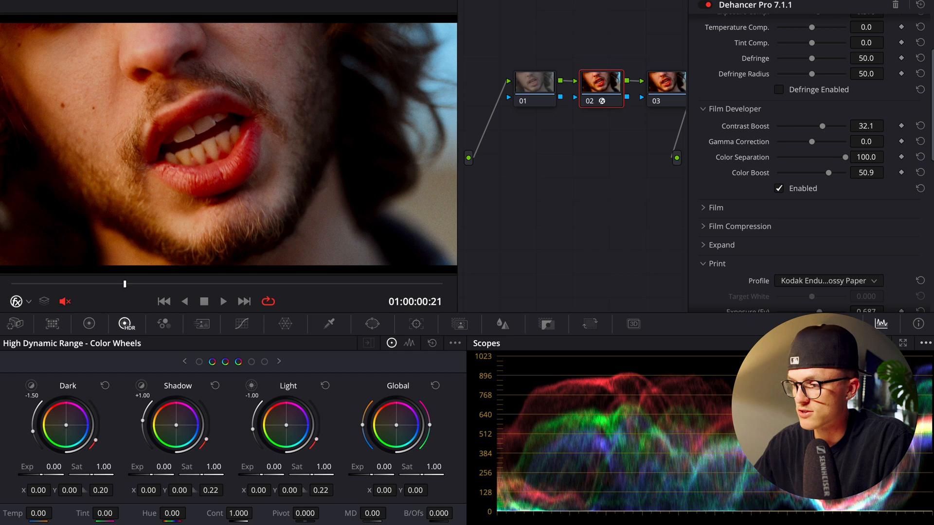
left_click_drag(824, 127, 778, 134)
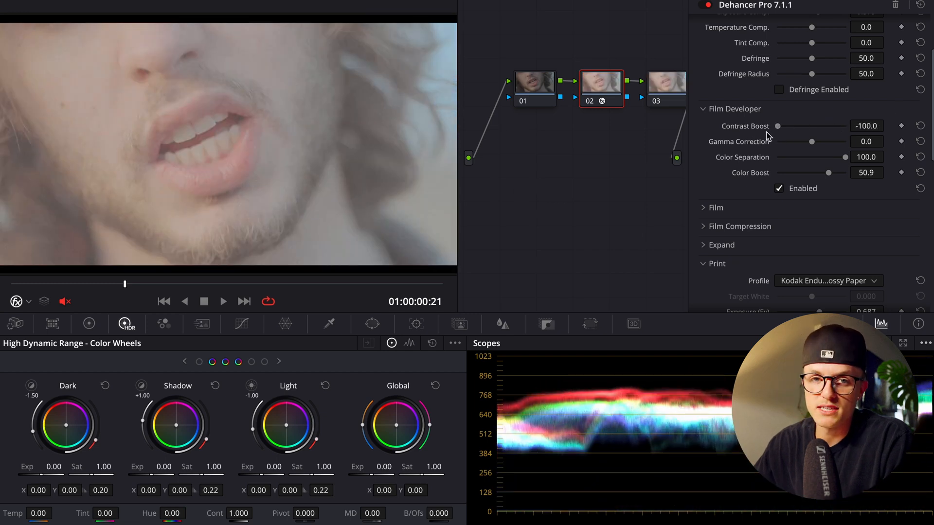
double_click(766, 131)
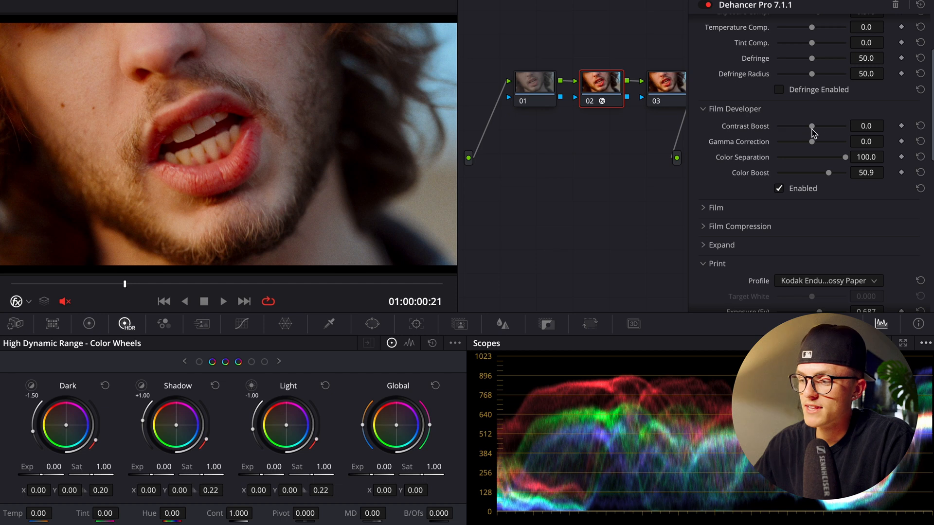
- Set Contrast Boost to about 19.3 and Gamma Correction to about 16.6, and compare the image with the Film Developer disabled and enabled
left_click_drag(812, 129, 819, 131)
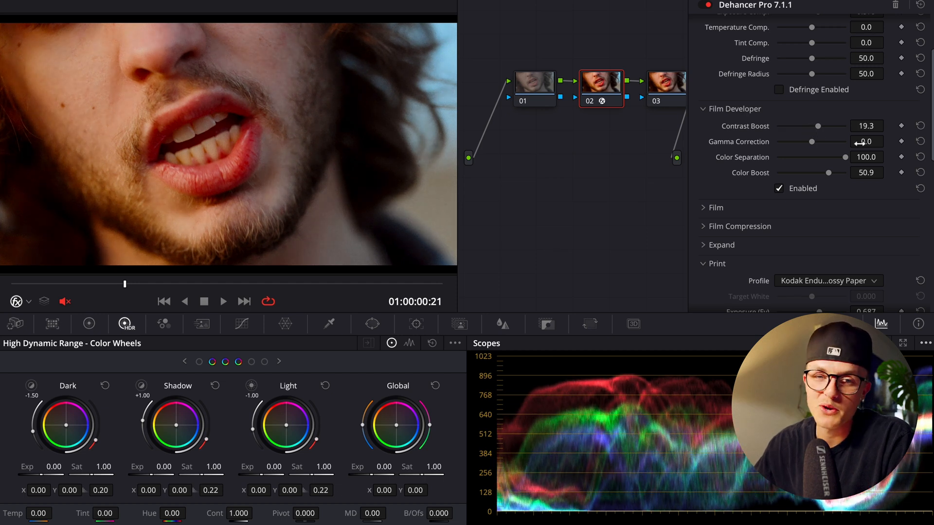
left_click_drag(812, 142, 823, 141)
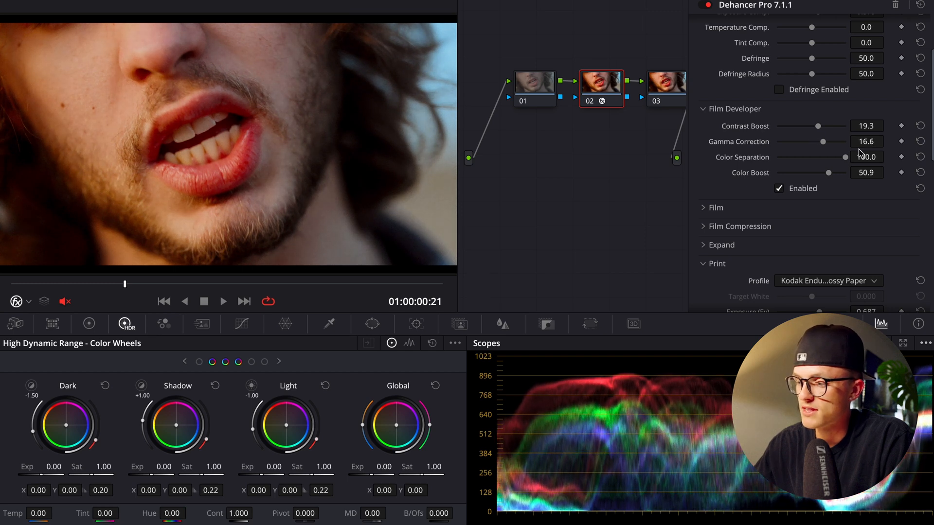
left_click(780, 190)
left_click(780, 189)
left_click(779, 190)
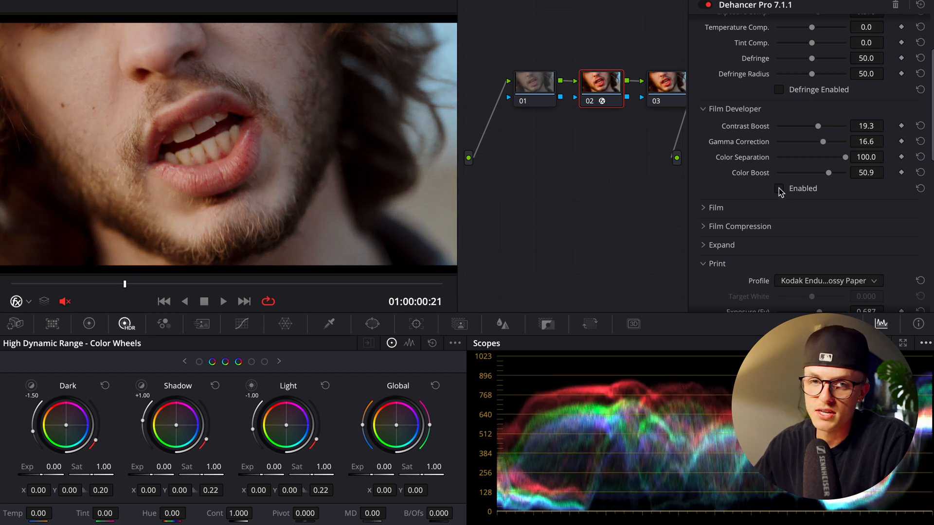
left_click(779, 189)
- Collapse the Film Developer, Input and Print settings, and enable Film Compression
left_click(770, 111)
scroll(770, 117, "up", 4)
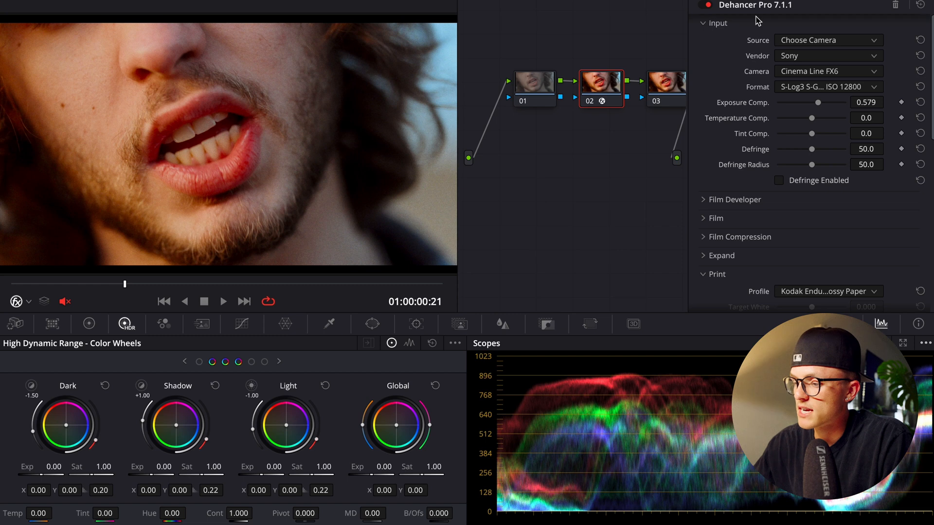
left_click(752, 25)
left_click(753, 115)
left_click(761, 79)
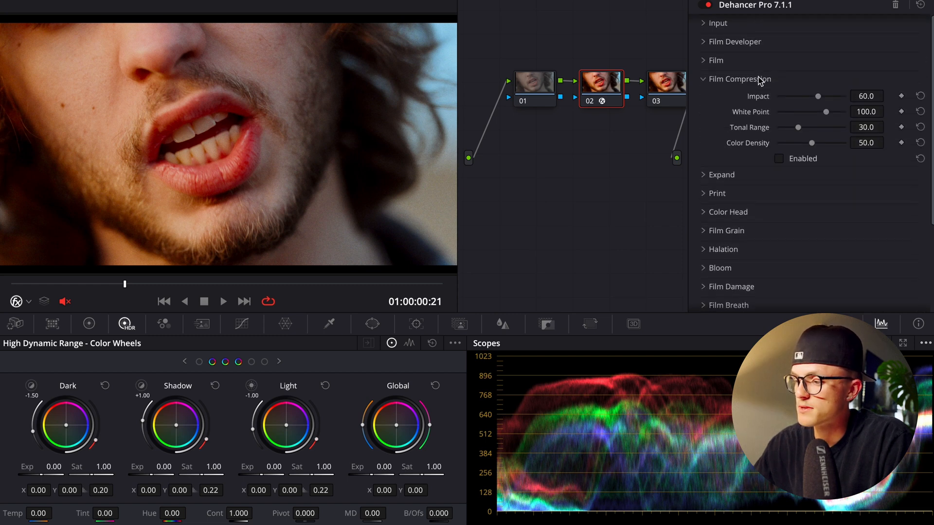
left_click(780, 161)
left_click(780, 163)
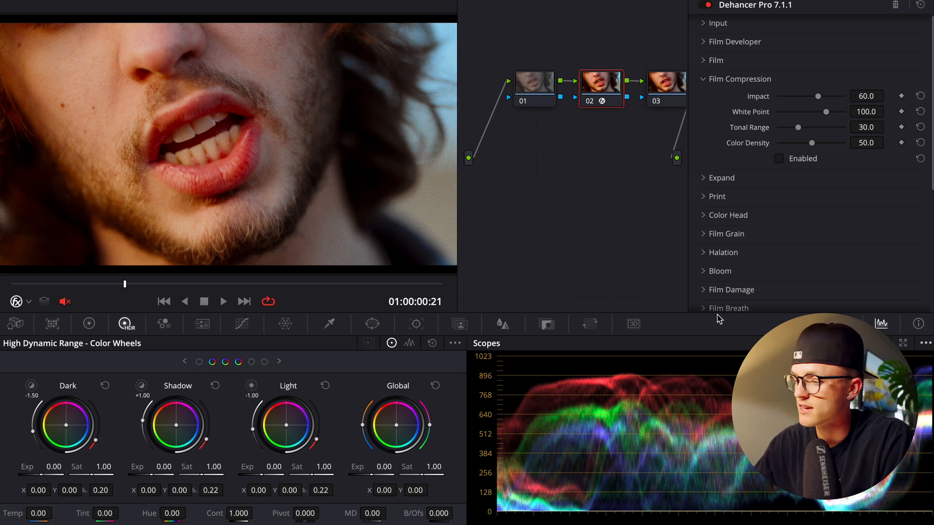
left_click(779, 159)
- Test several Film Compression values, settling on Impact about 69.7, White Point 100 and Tonal Range about 34
left_click_drag(818, 96, 780, 127)
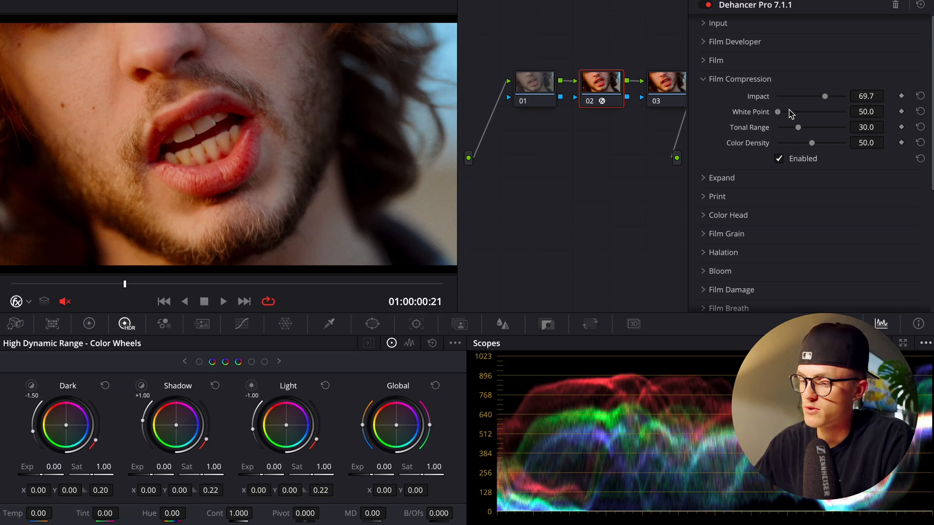
left_click_drag(787, 112, 701, 123)
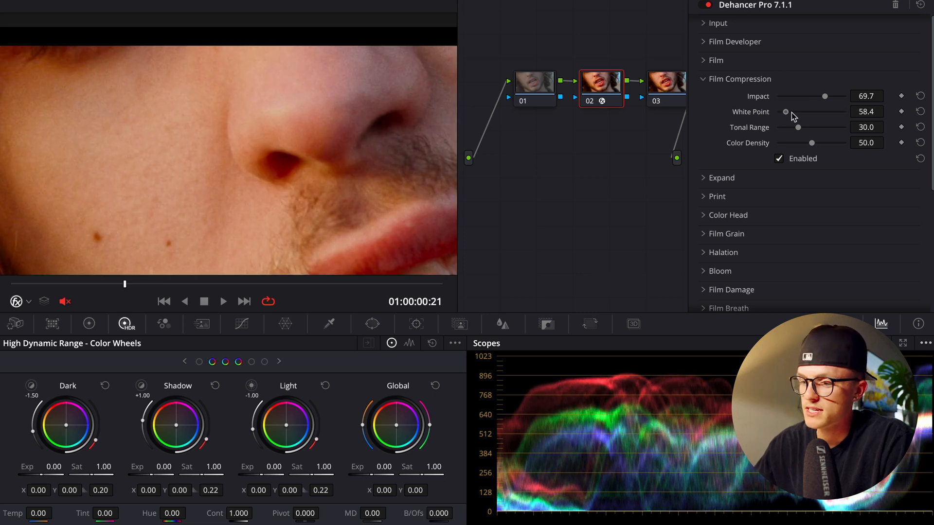
left_click_drag(792, 112, 819, 133)
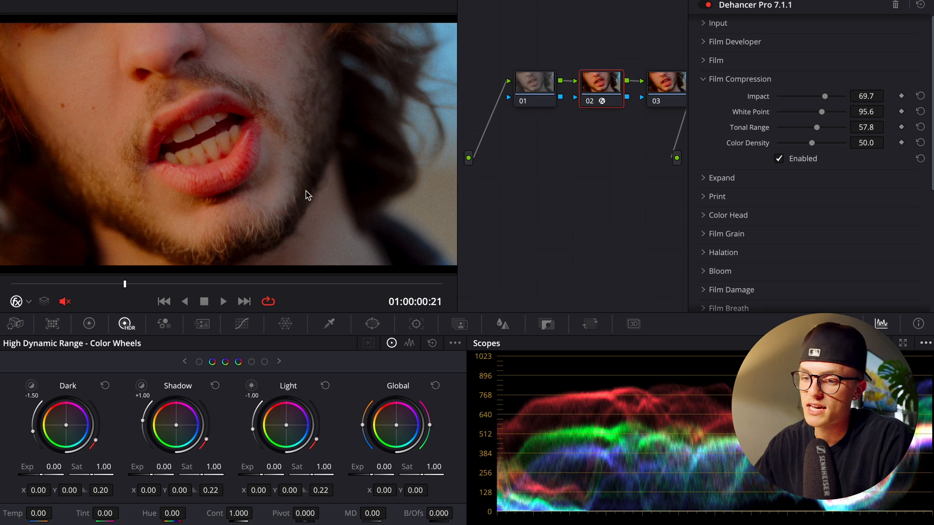
left_click_drag(818, 127, 839, 128)
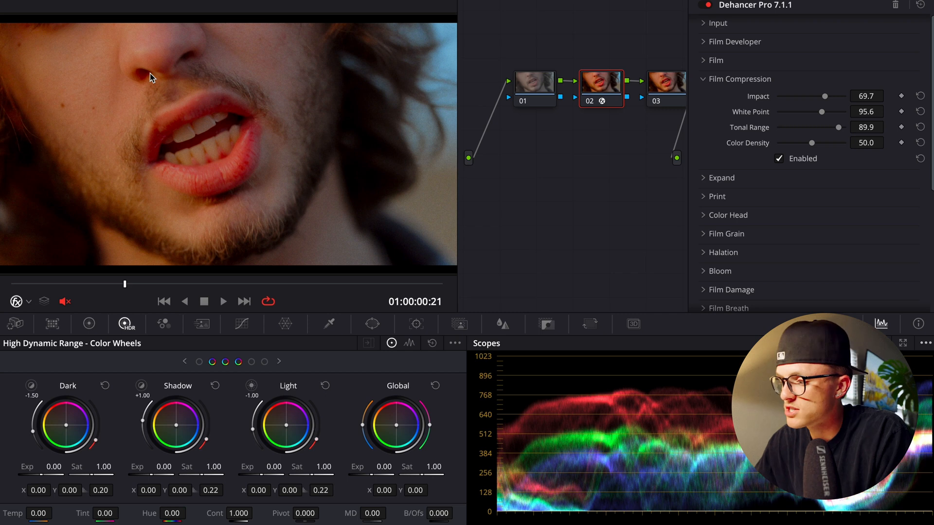
left_click_drag(838, 128, 865, 121)
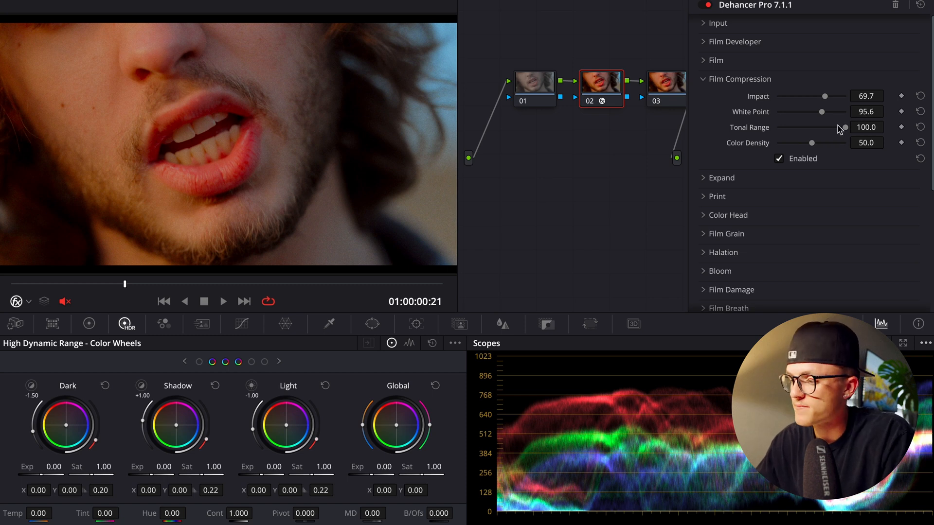
left_click_drag(837, 127, 800, 128)
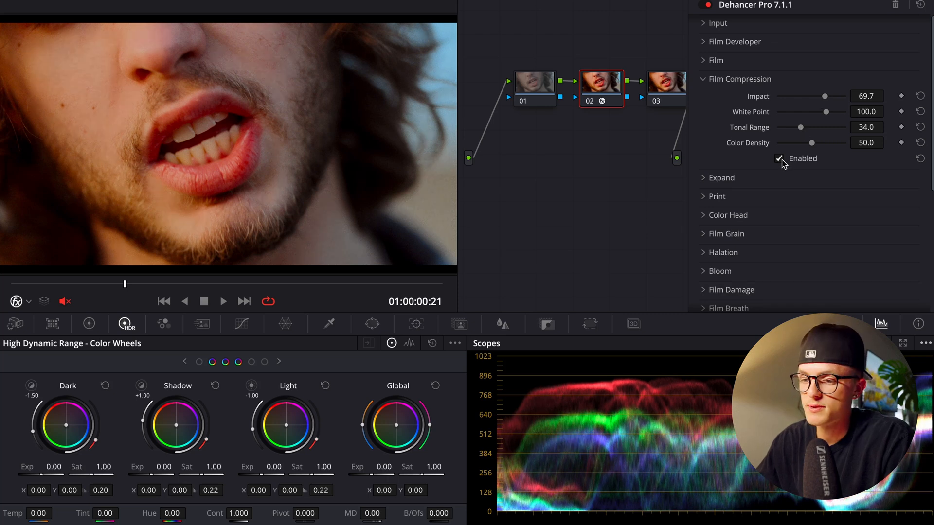
- Compare the image with Film Compression off and on, leave it disabled, and collapse its settings
left_click(781, 162)
left_click(782, 162)
left_click(781, 161)
left_click(783, 85)
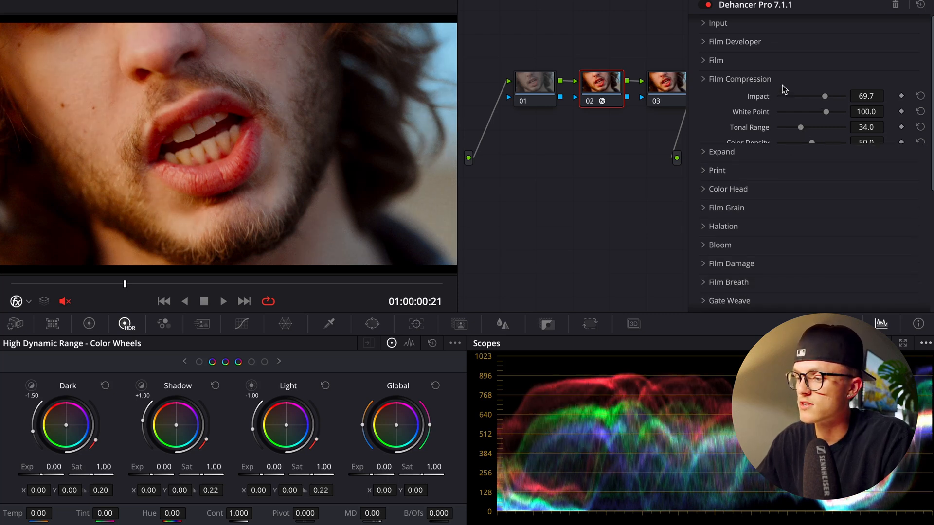
- Open the Expand settings and test Black Point values from -9 to 30, settling on about -0.28
left_click(773, 97)
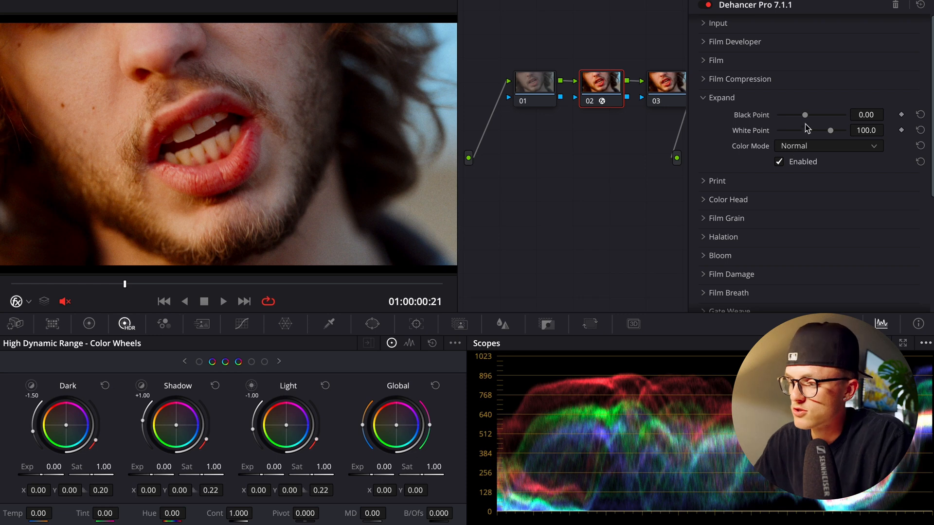
left_click_drag(807, 116, 794, 115)
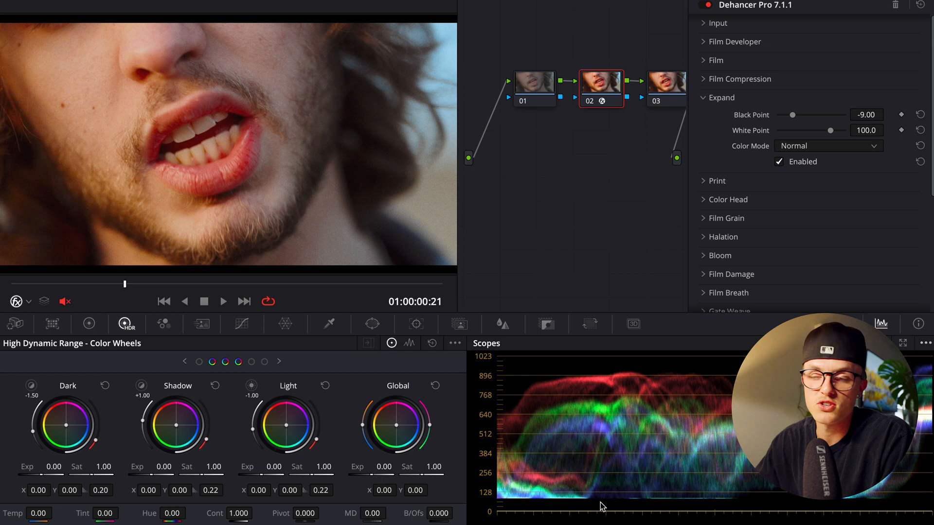
left_click_drag(794, 116, 849, 127)
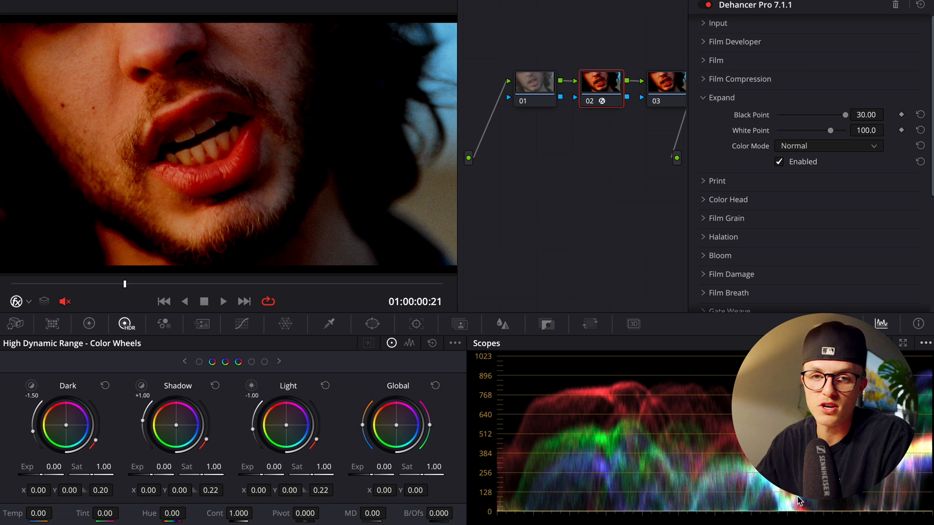
double_click(751, 116)
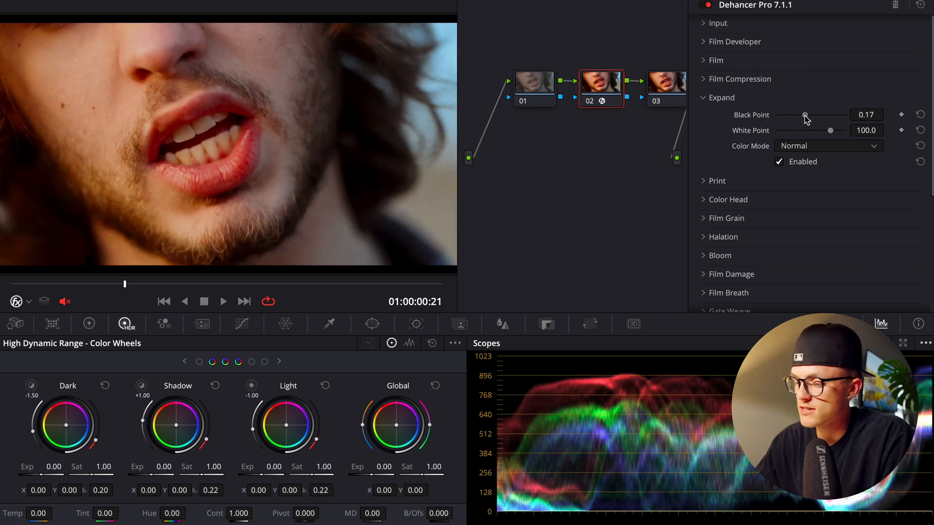
left_click_drag(805, 115, 798, 116)
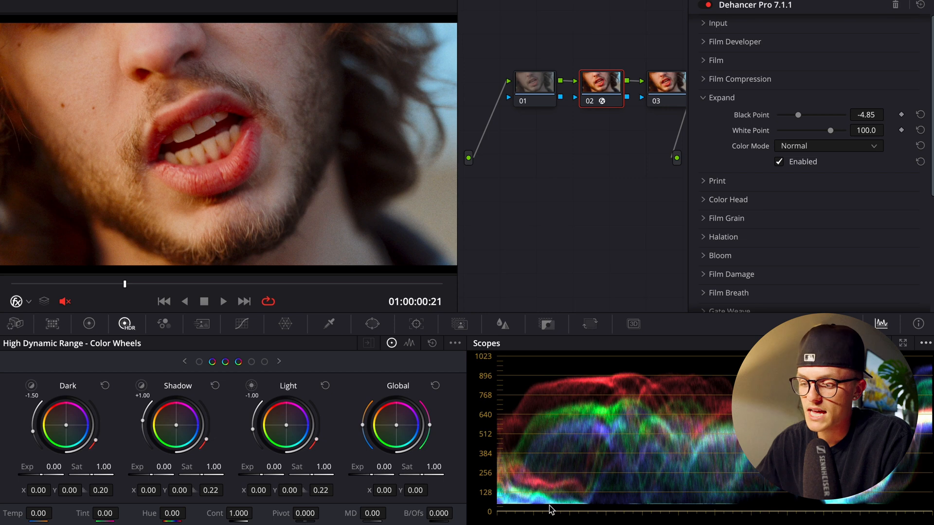
left_click_drag(870, 114, 881, 114)
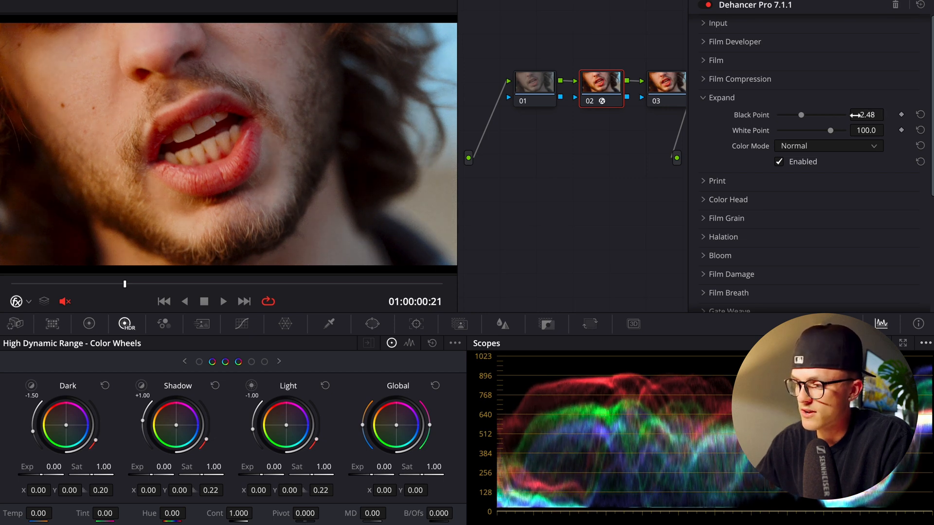
left_click_drag(801, 116, 806, 116)
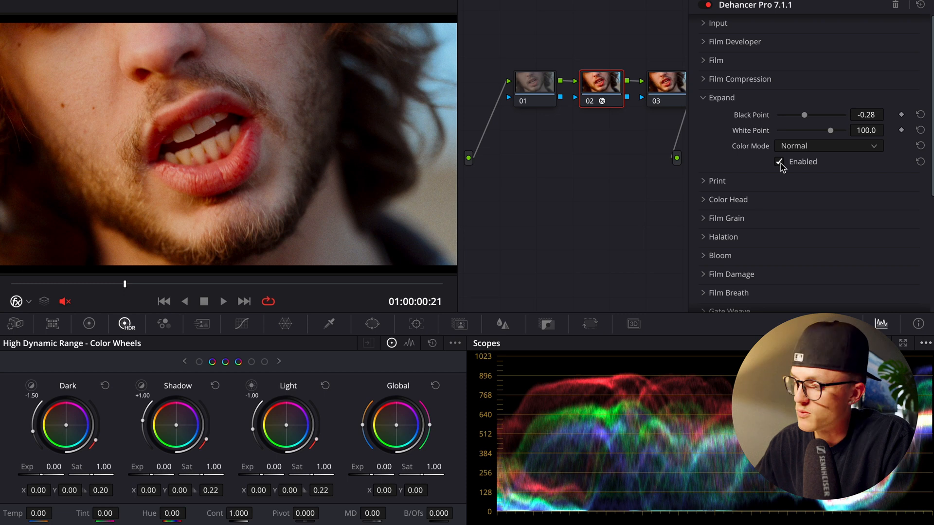
- Set the Expand White Point to about 94.4 and compare the image with Expand disabled and enabled, leaving it enabled
left_click_drag(866, 130, 888, 131)
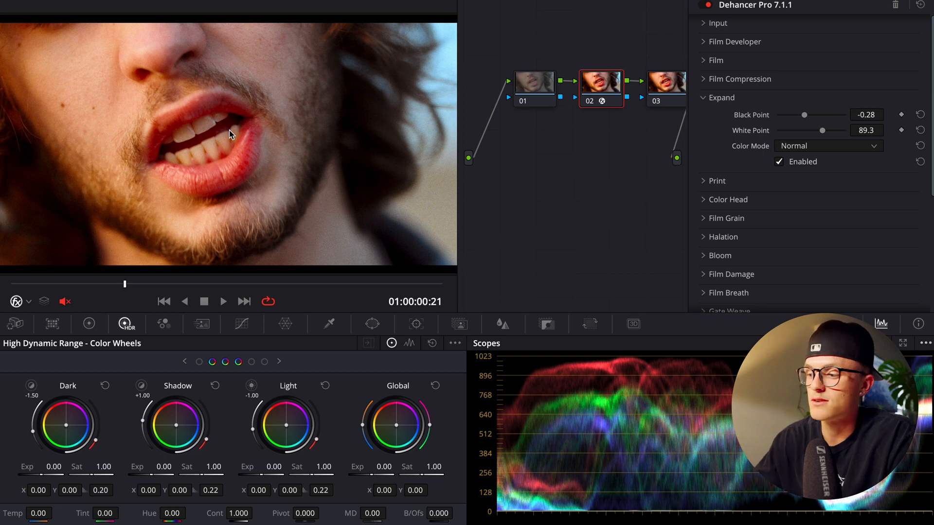
mouse_move(822, 131)
left_mouse_down()
mouse_move(832, 129)
mouse_move(829, 138)
mouse_move(825, 131)
left_mouse_up()
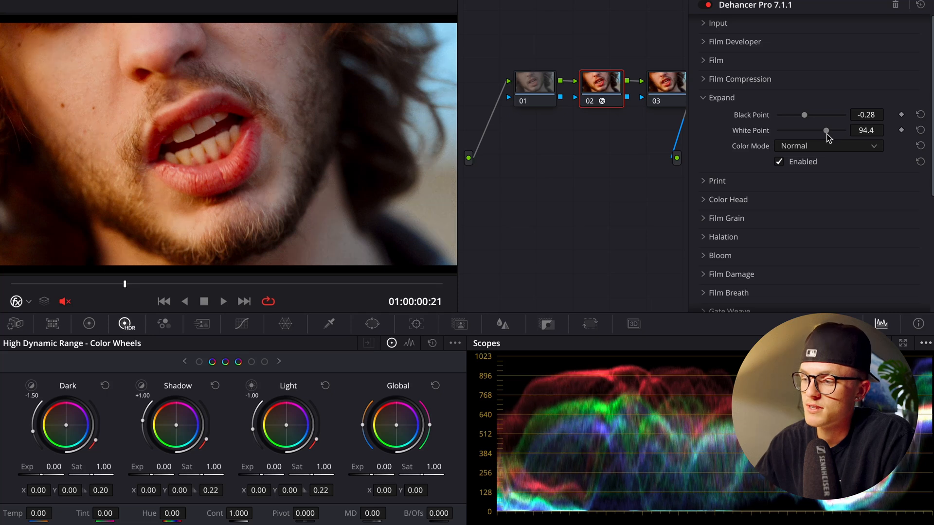
left_click(780, 162)
left_click(781, 163)
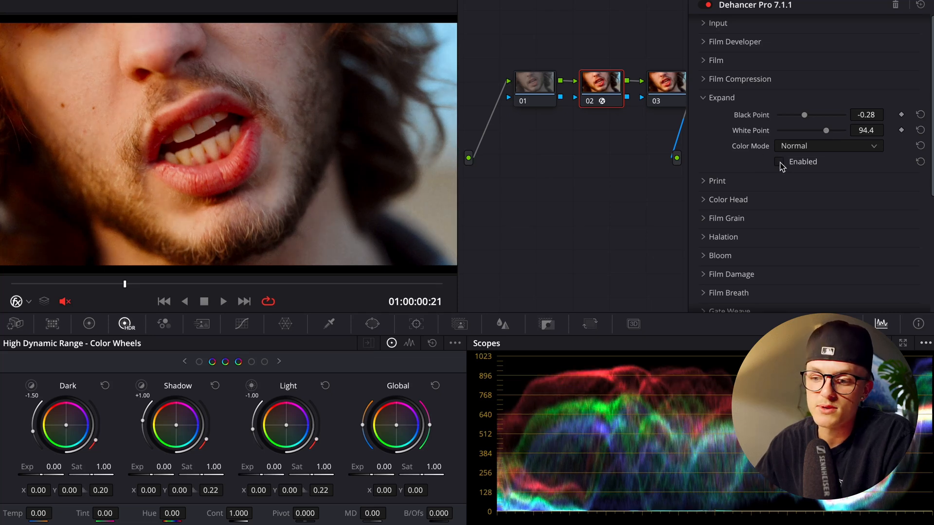
left_click(781, 164)
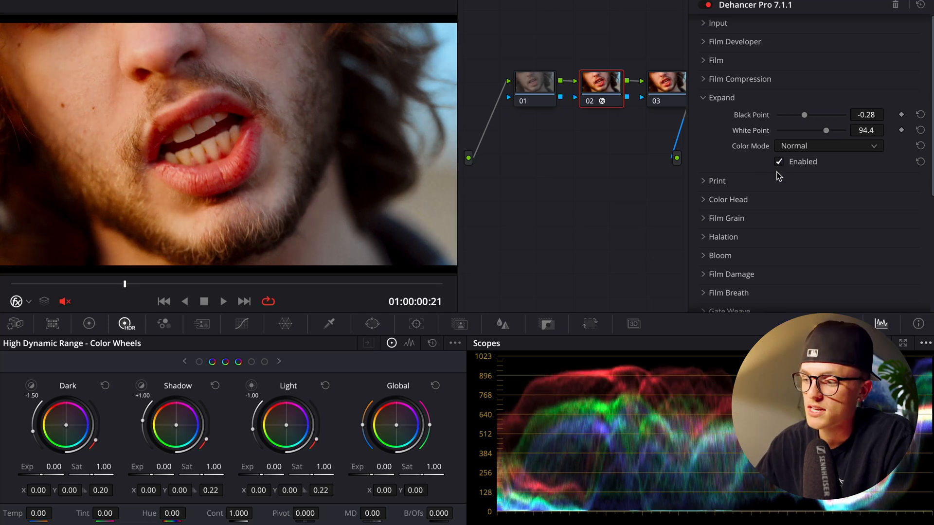
left_click(781, 163)
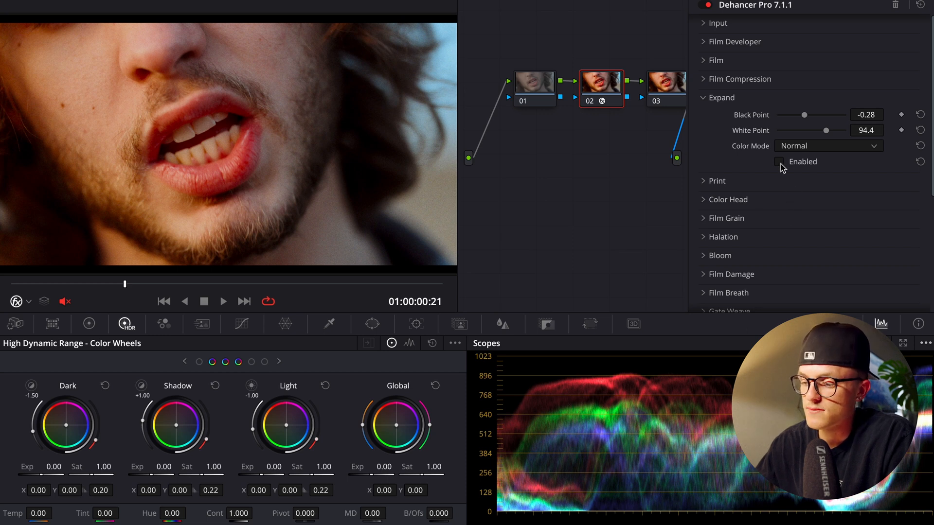
left_click(780, 162)
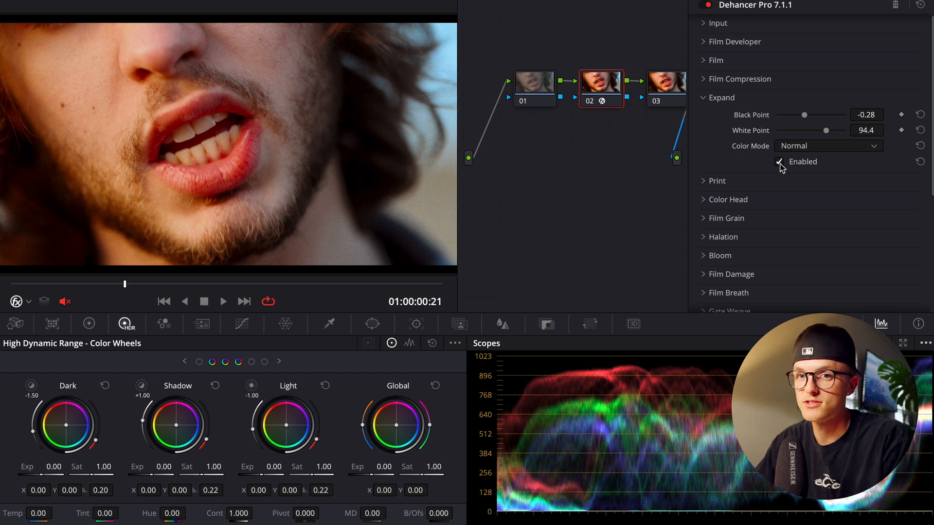
- Open the Print settings in place of Expand and try a Tonal Contrast of about 7.8, undoing it
left_click(784, 181)
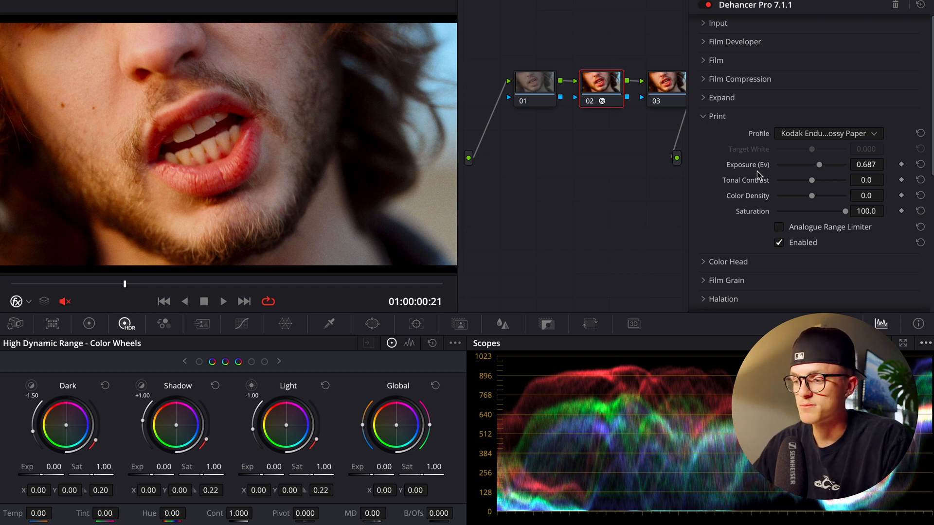
mouse_move(812, 182)
left_mouse_down()
mouse_move(824, 182)
mouse_move(817, 182)
left_mouse_up()
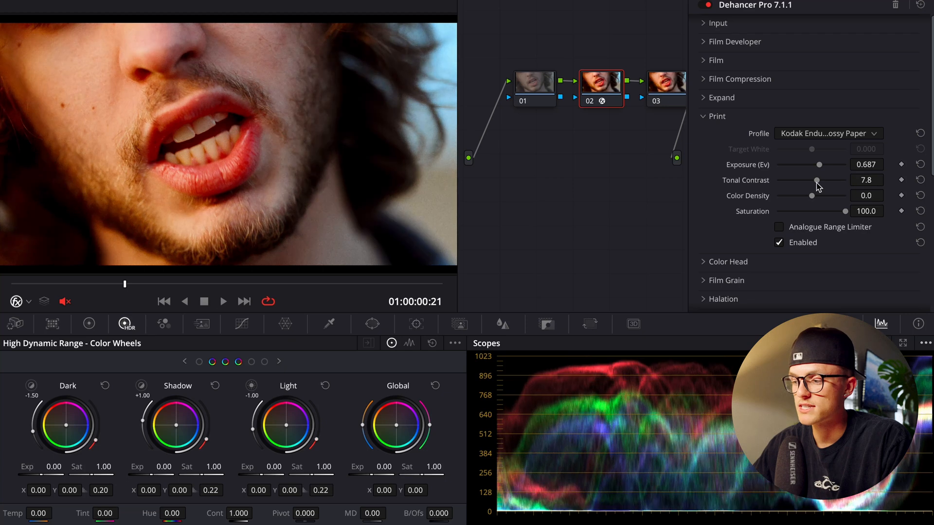
key("ctrl+z")
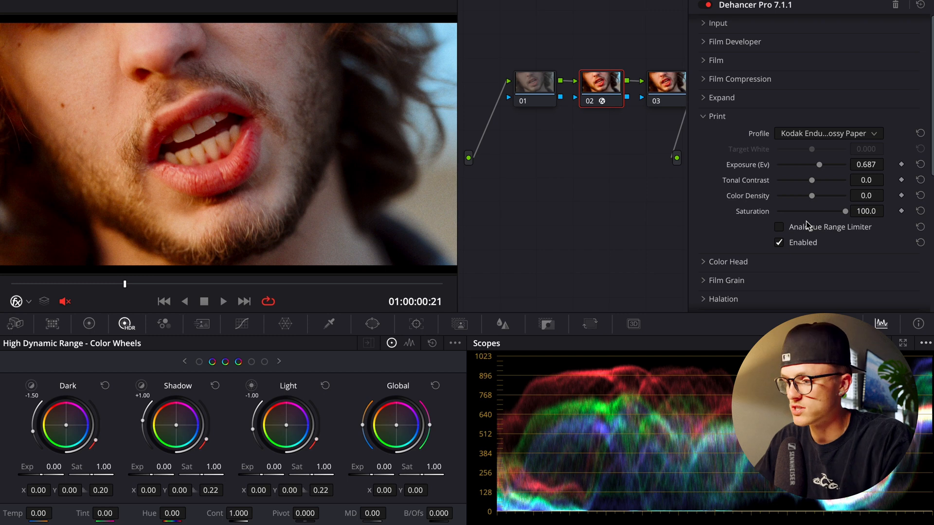
- Try Print Color Density values between about -26.6 and 37.6 on the mouth close-up, and reset it to 0
mouse_move(812, 196)
left_mouse_down()
mouse_move(838, 197)
mouse_move(819, 197)
left_mouse_up()
scroll(308, 165, "down", 2)
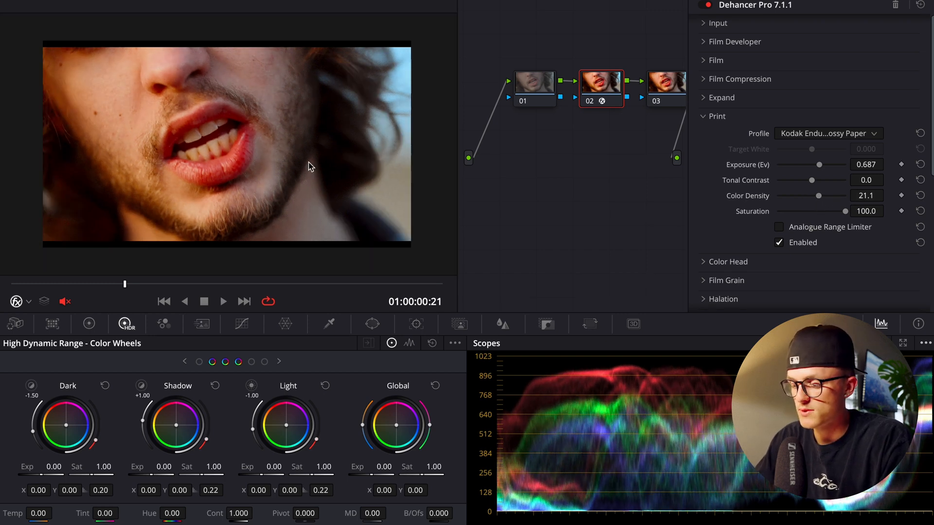
scroll(308, 166, "up", 4)
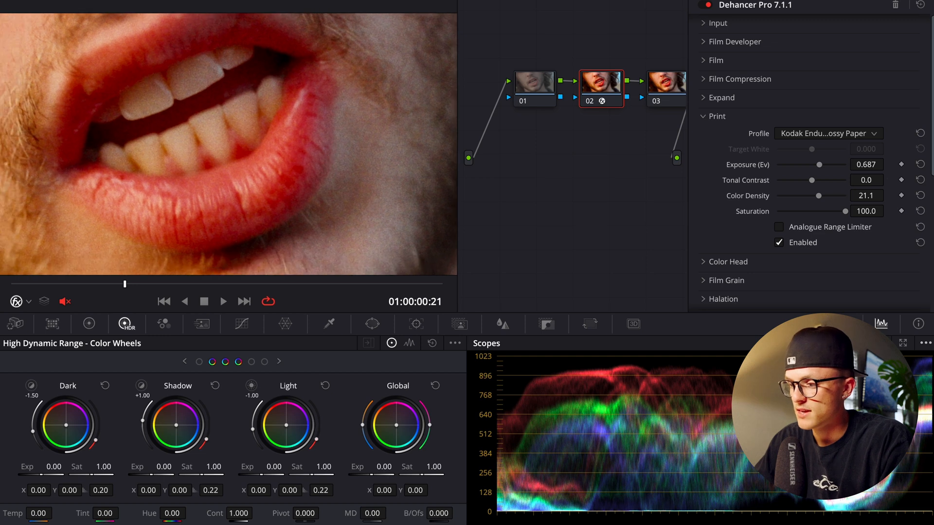
left_click_drag(819, 196, 784, 198)
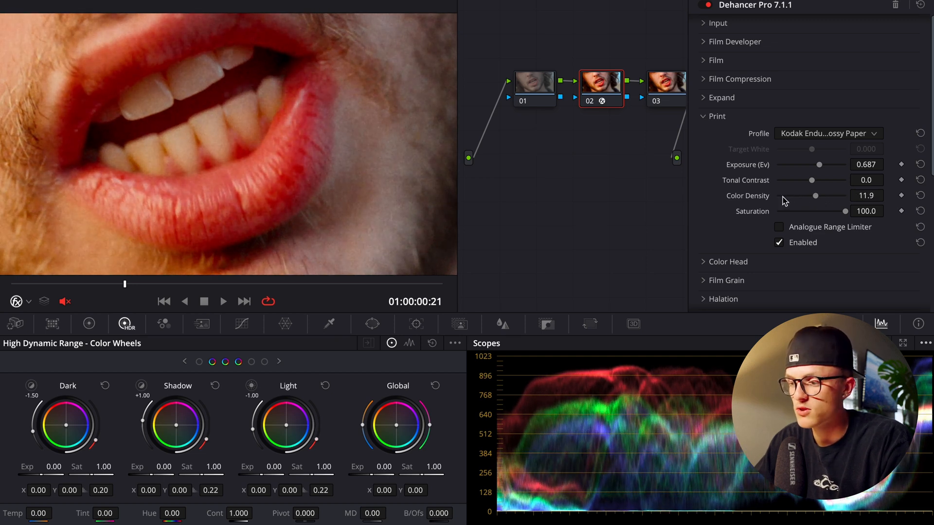
double_click(765, 196)
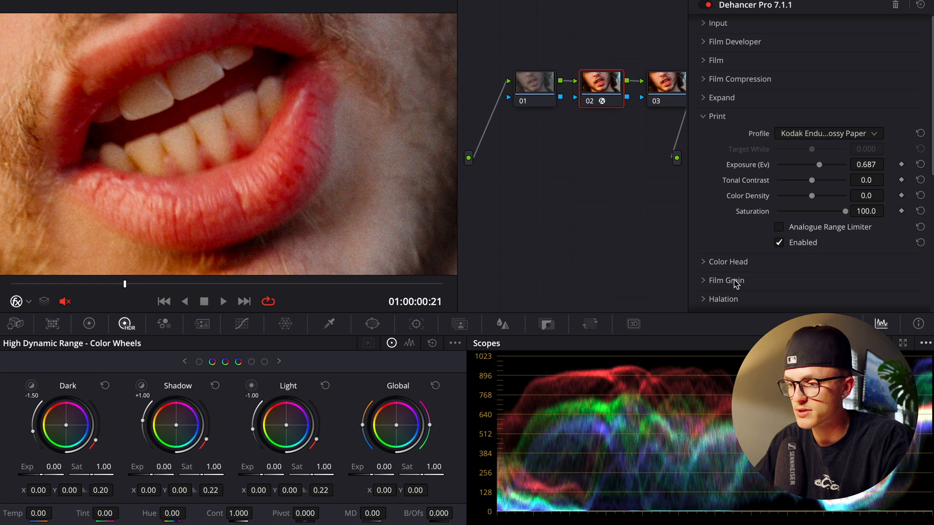
left_click_drag(825, 199, 803, 203)
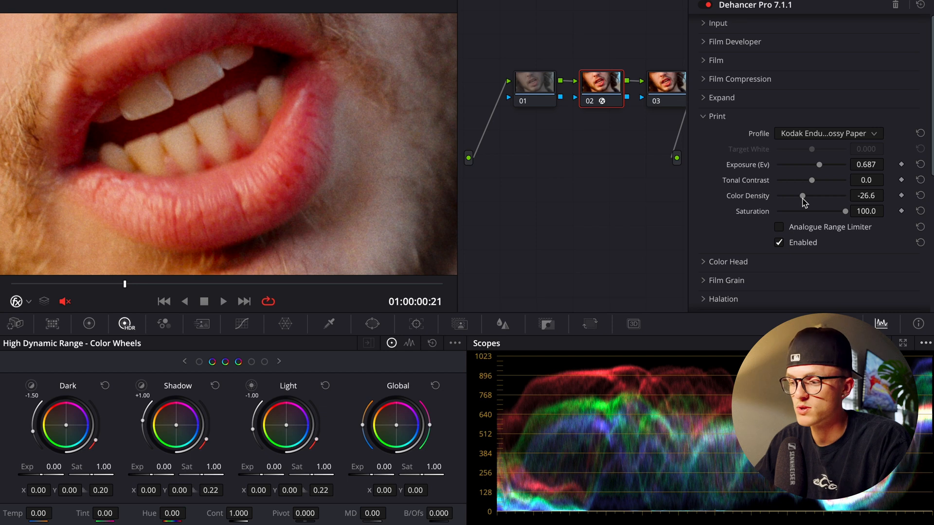
mouse_move(805, 200)
left_mouse_down()
mouse_move(833, 199)
mouse_move(804, 200)
mouse_move(821, 200)
left_mouse_up()
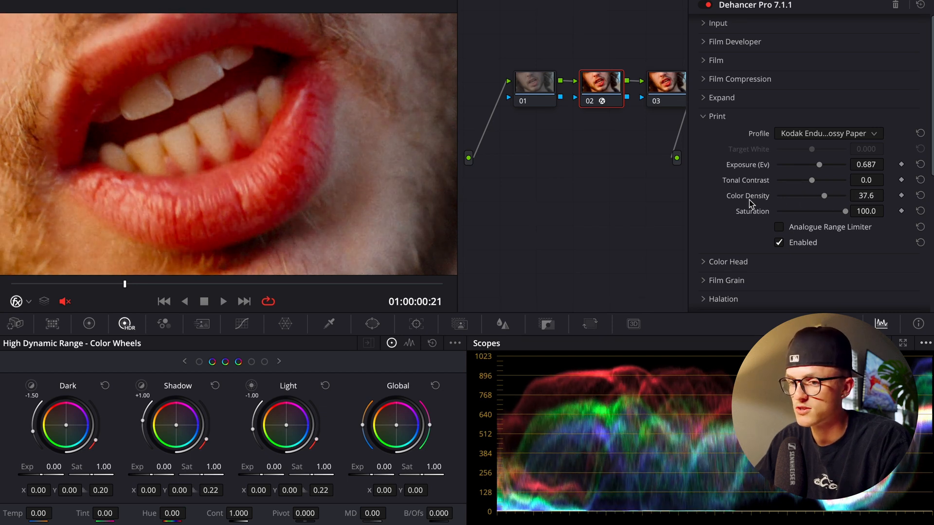
double_click(764, 201)
left_click(28, 1)
left_click(29, 4)
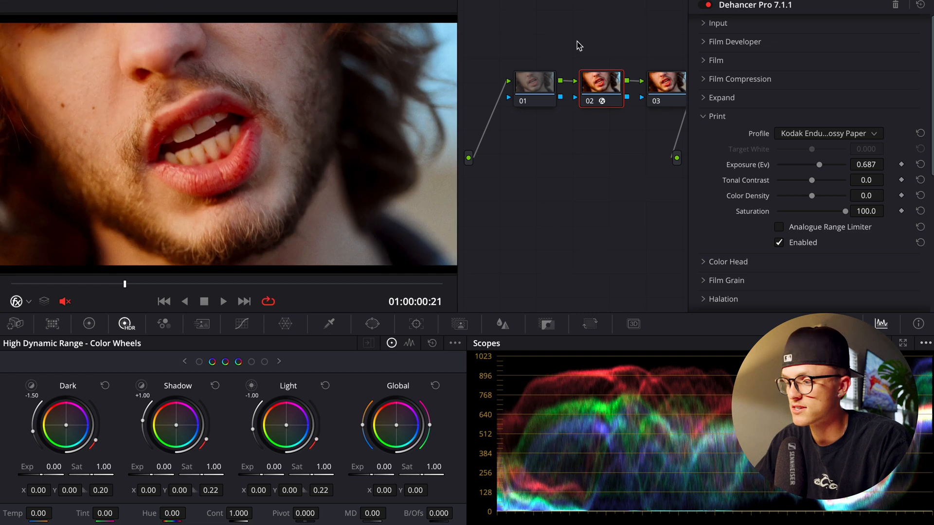
- Set the Print Color Density to about -10.1, and open the Color Head settings in place of Print
mouse_move(814, 197)
left_mouse_down()
mouse_move(822, 198)
mouse_move(801, 199)
mouse_move(810, 199)
left_mouse_up()
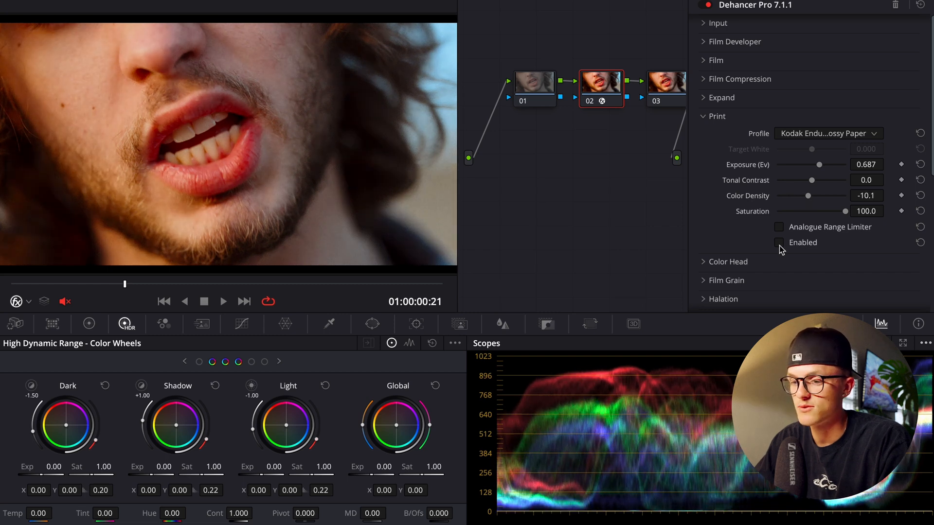
left_click(717, 116)
left_click(730, 134)
scroll(821, 156, "down", 1)
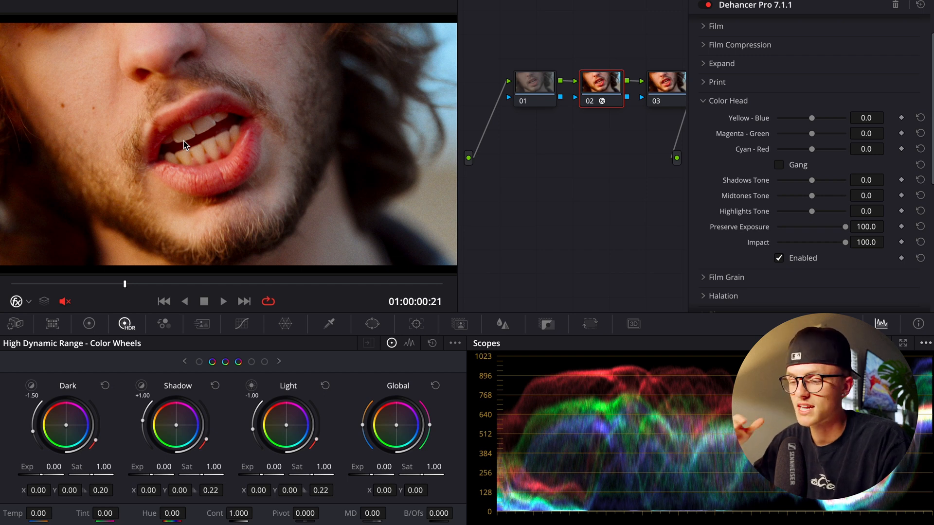
- Try shifting the Color Head Shadows Tone and reset it to 0, checking the facial tones up close
mouse_move(812, 180)
left_mouse_down()
mouse_move(831, 188)
mouse_move(811, 193)
left_mouse_up()
double_click(760, 181)
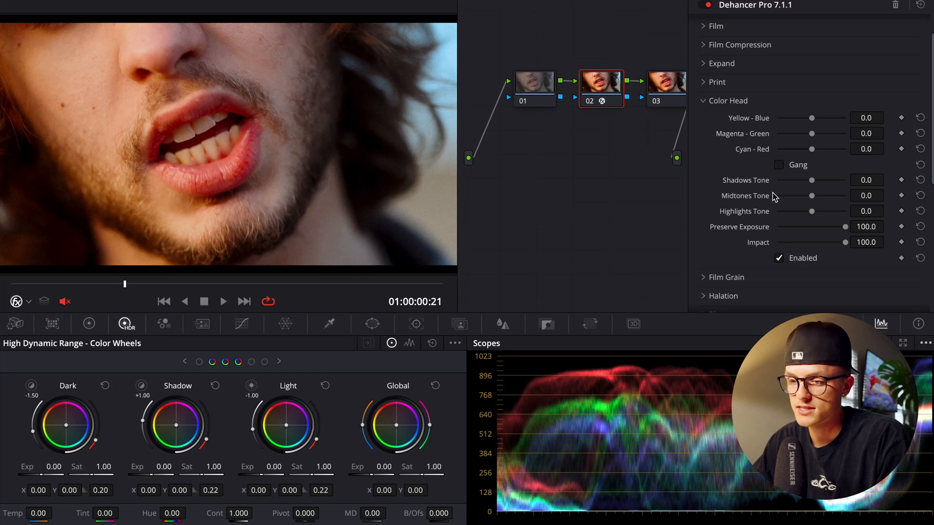
scroll(202, 118, "up", 2)
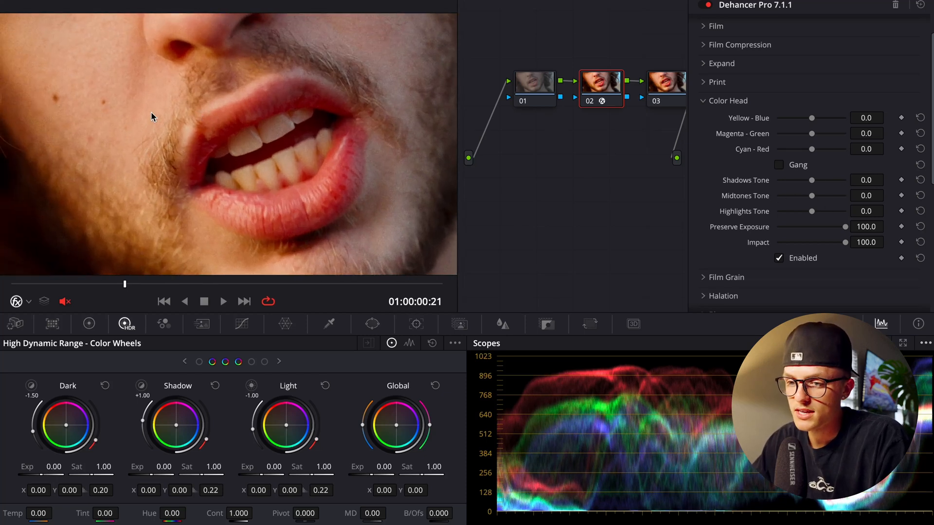
left_click(24, 3)
left_click(22, 5)
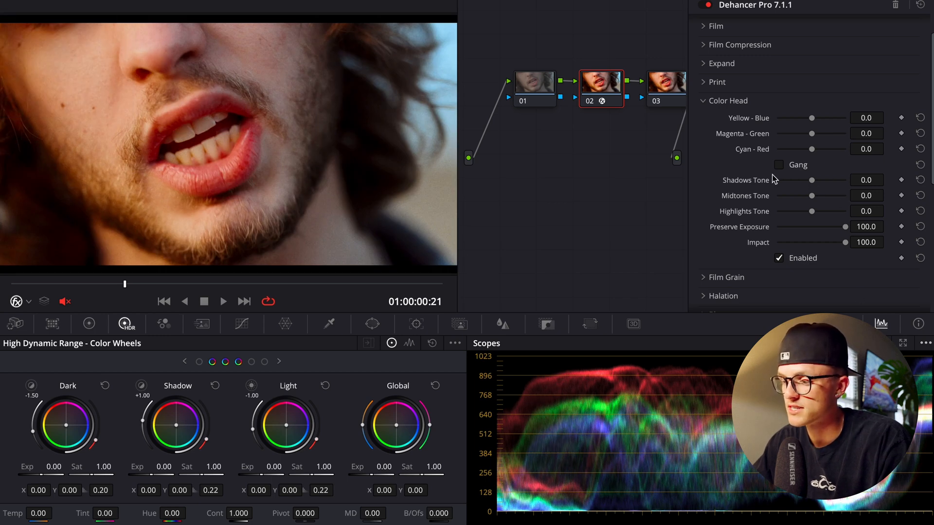
- Set the Color Head Shadows Tone to about 81.7 and compare the image with Color Head disabled and enabled
left_click_drag(816, 184, 839, 183)
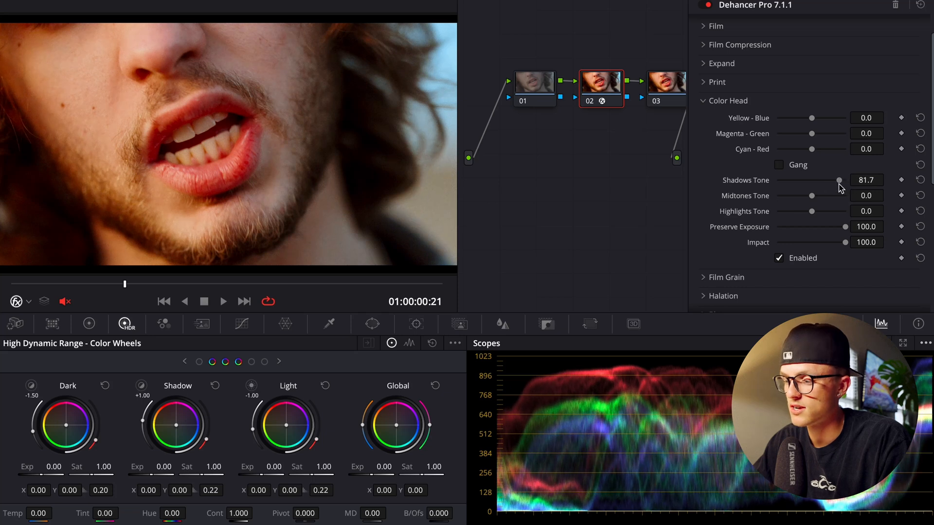
left_click(779, 258)
left_click(778, 260)
- Examine the dark beard and hair areas up close with Color Head enabled and disabled, and leave it enabled
scroll(409, 127, "up", 3)
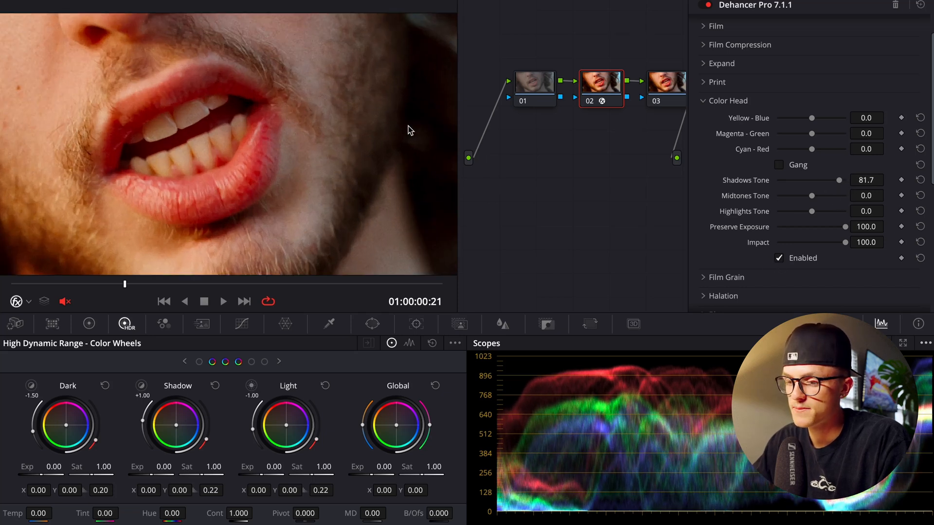
scroll(407, 126, "up", 2)
left_click(779, 258)
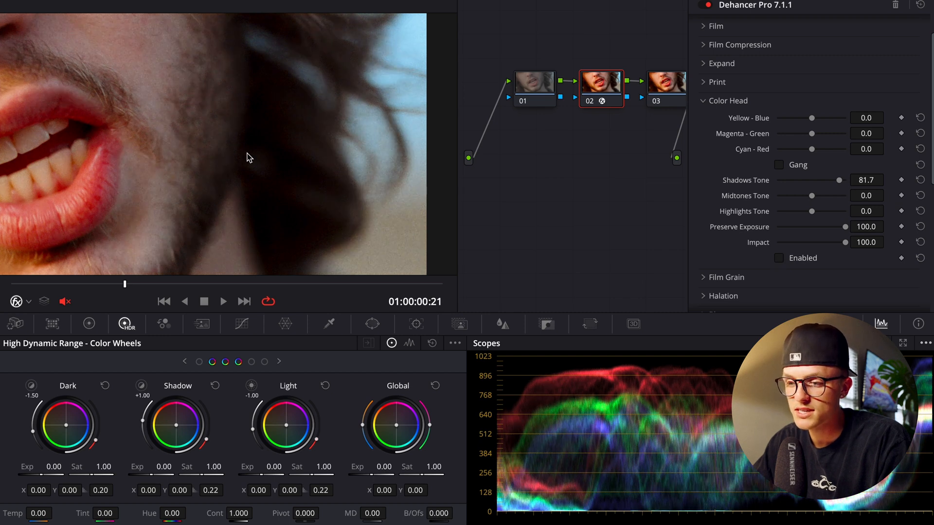
scroll(284, 103, "down", 2)
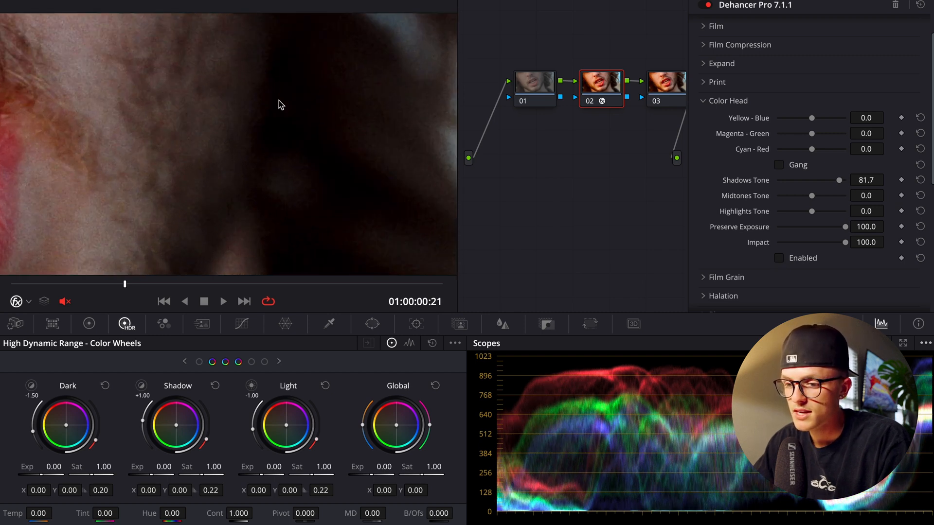
scroll(279, 100, "down", 1)
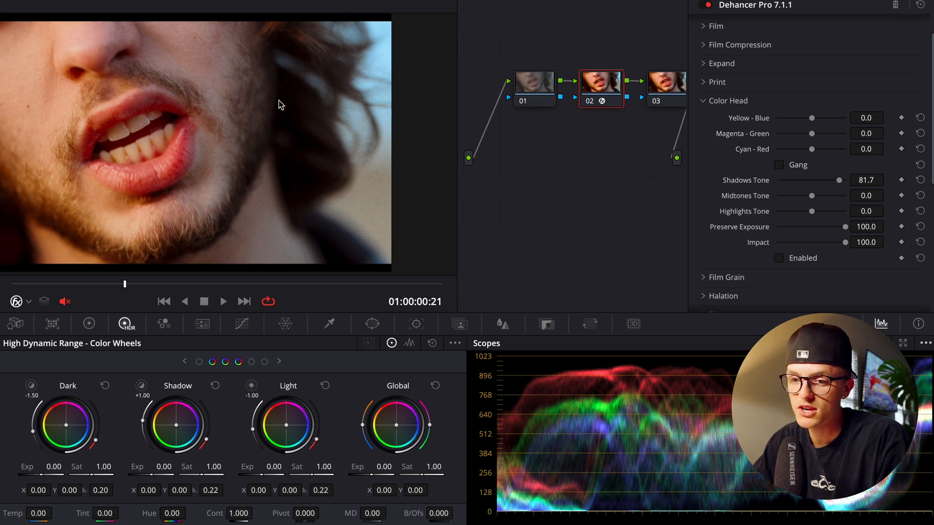
left_click(32, 1)
left_click(28, 8)
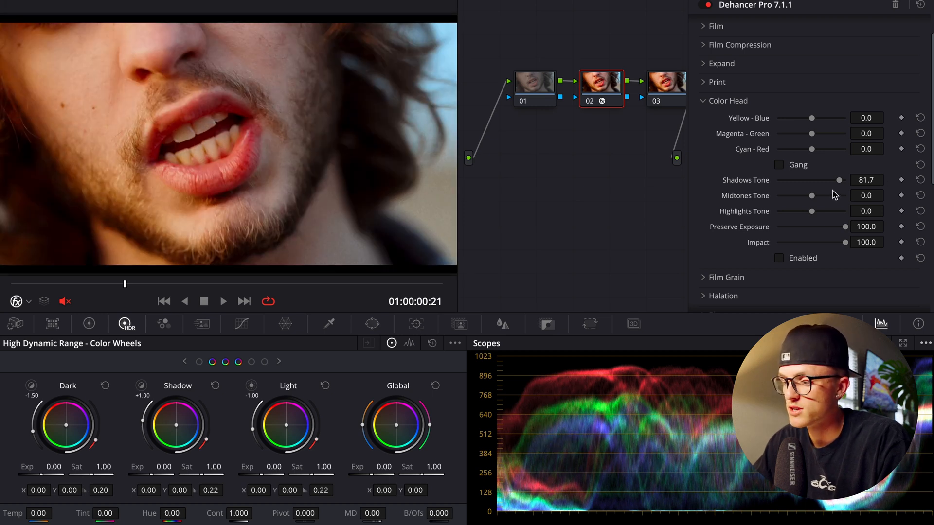
left_click(787, 258)
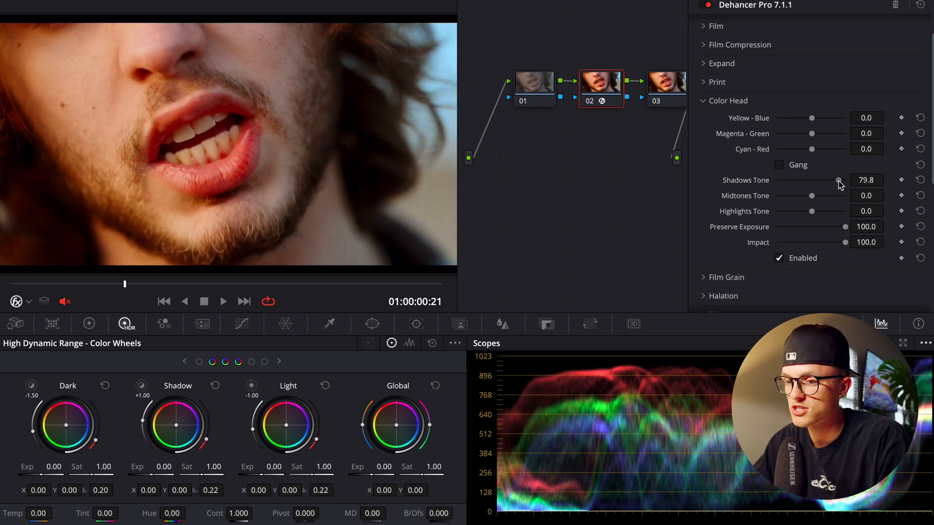
- Set the Color Head Shadows Tone to about 43.1 and compare the image with Color Head disabled and enabled
mouse_move(839, 184)
left_mouse_down()
mouse_move(769, 186)
mouse_move(826, 185)
left_mouse_up()
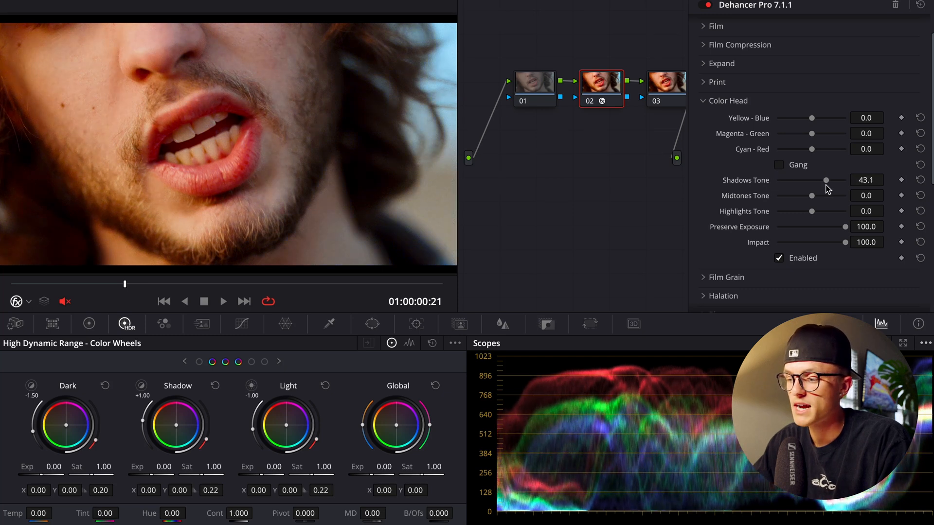
left_click(779, 258)
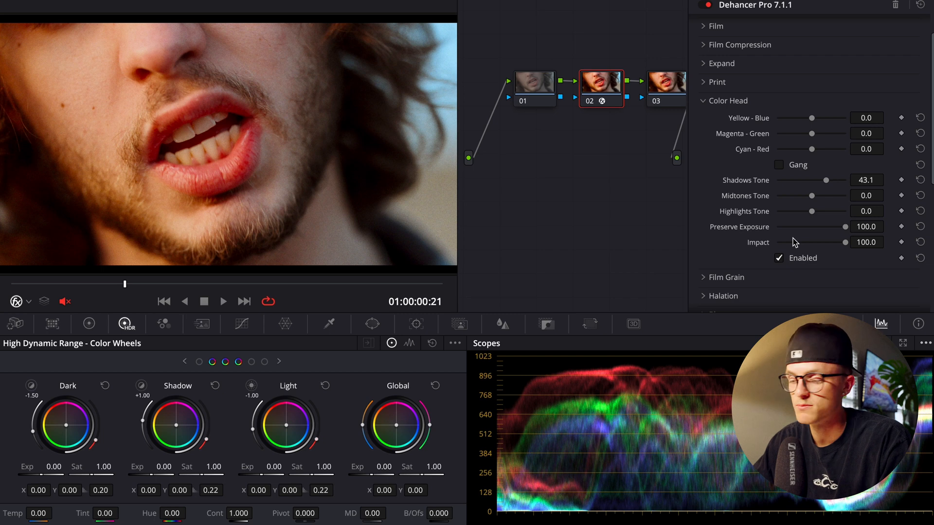
- Try shifting the Color Head Midtones Tone down to about -65.1 and reset it to 0
mouse_move(811, 195)
left_mouse_down()
mouse_move(840, 195)
mouse_move(776, 193)
mouse_move(805, 195)
left_mouse_up()
double_click(757, 198)
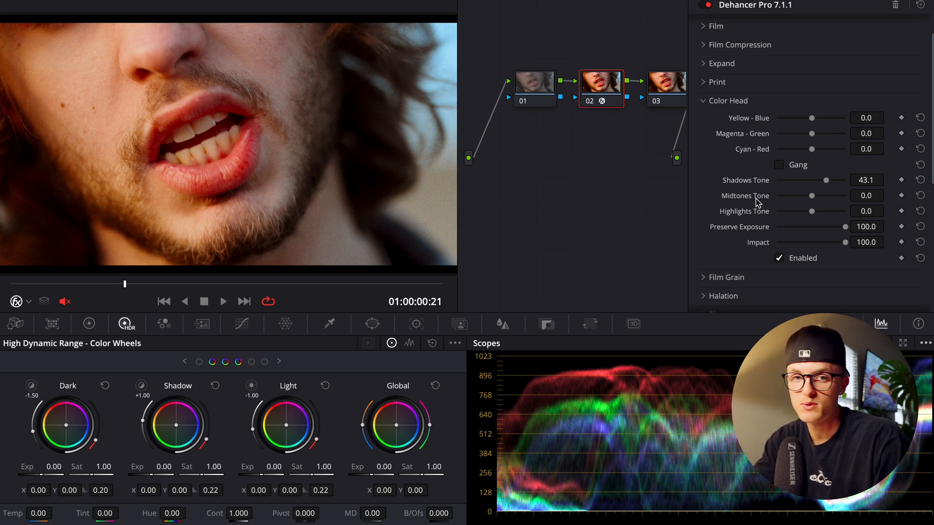
left_click_drag(812, 196, 790, 196)
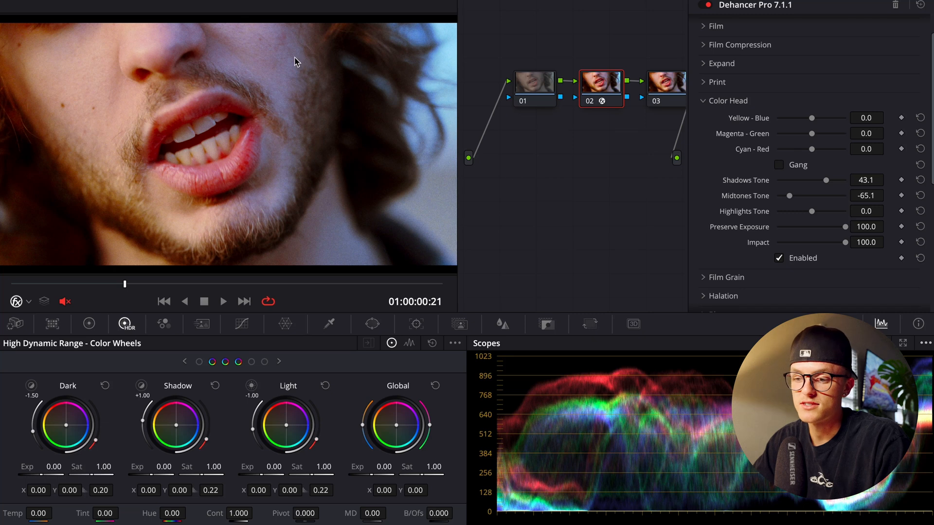
double_click(762, 196)
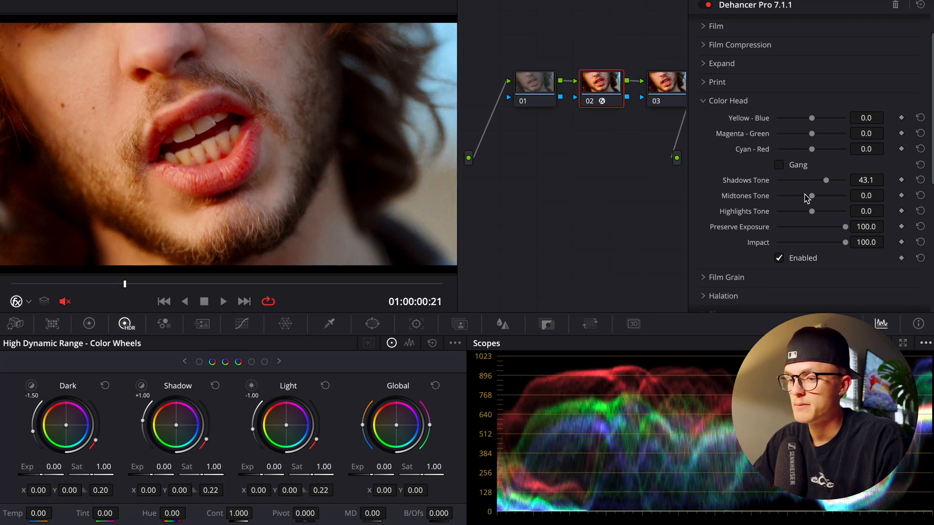
- Set the Color Head Midtones Tone to about 28.4, and try shifting the Highlights Tone before returning it to 0
left_click_drag(811, 196, 822, 197)
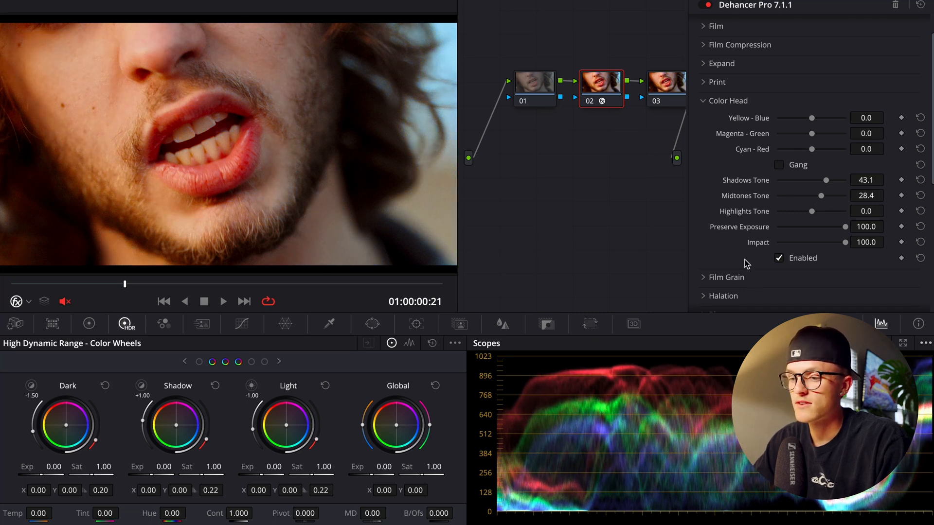
left_click(780, 258)
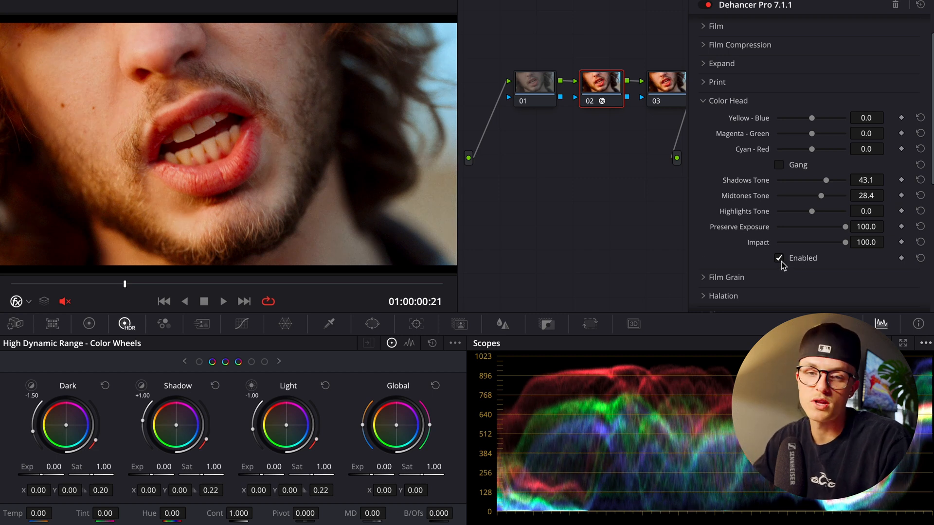
left_click_drag(809, 211, 853, 235)
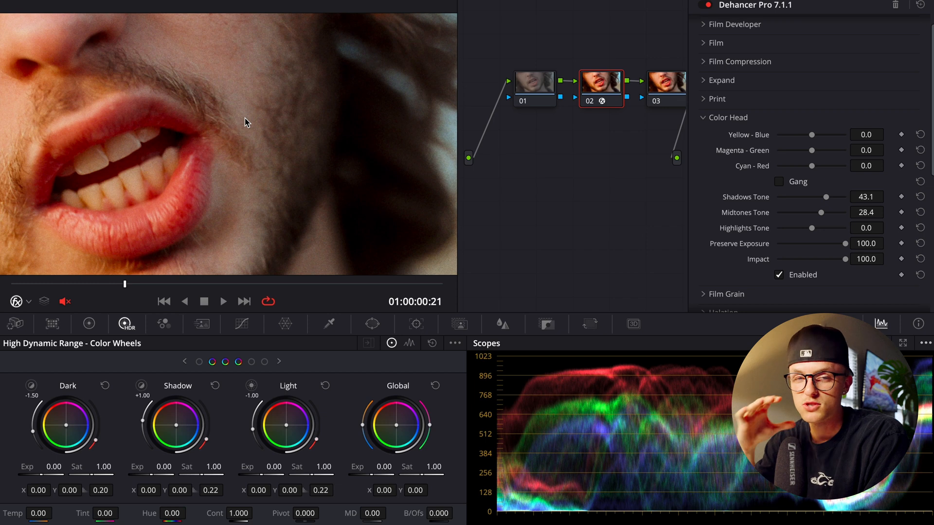
left_click(49, 1)
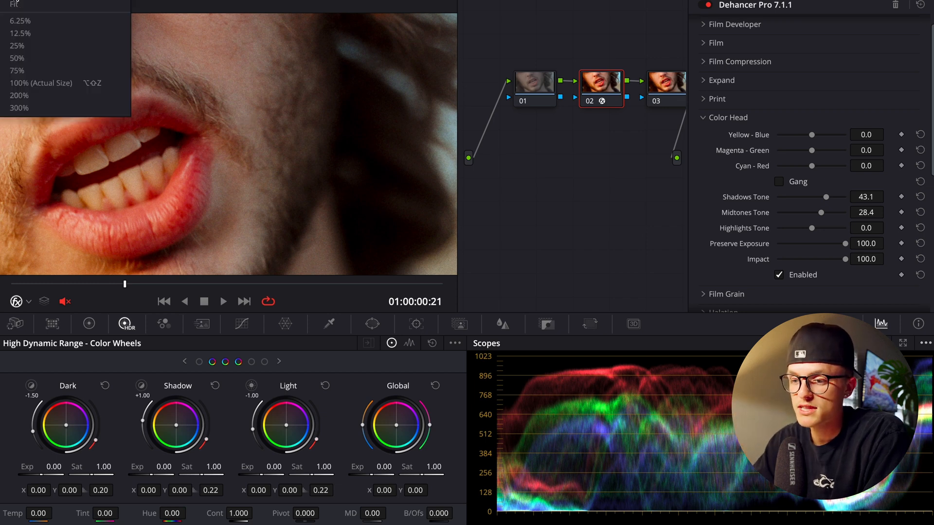
left_click(56, 6)
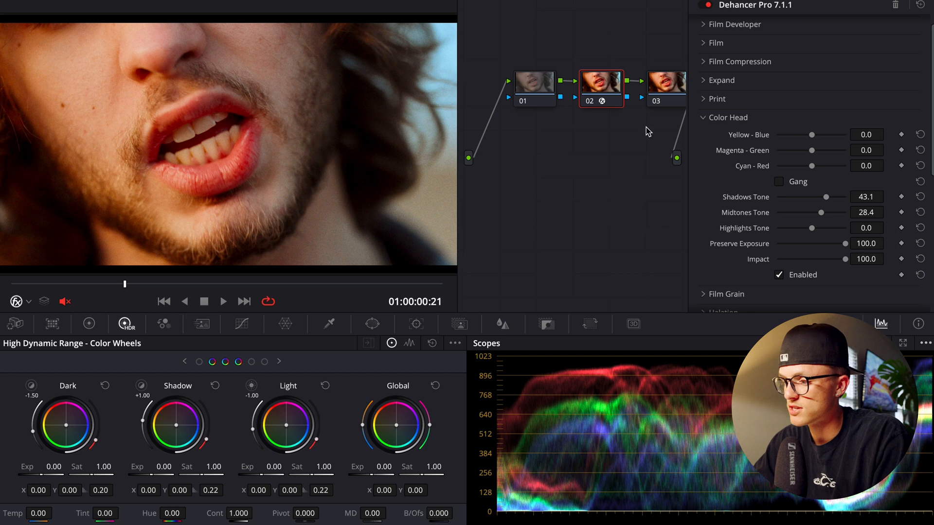
- Set Magenta - Green to about -2.1 and Yellow - Blue to about -0.2, and return Cyan - Red to 0 after a trial shift
left_click_drag(811, 151, 811, 151)
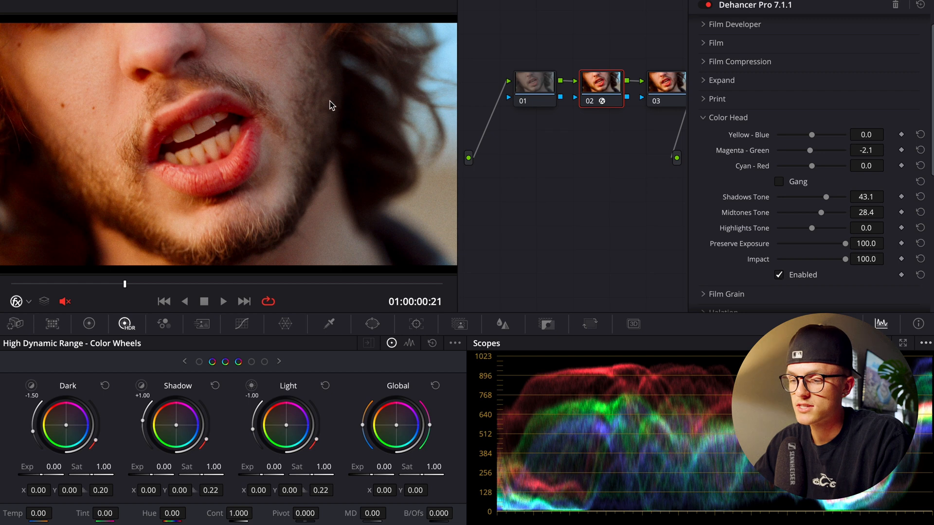
left_click(780, 276)
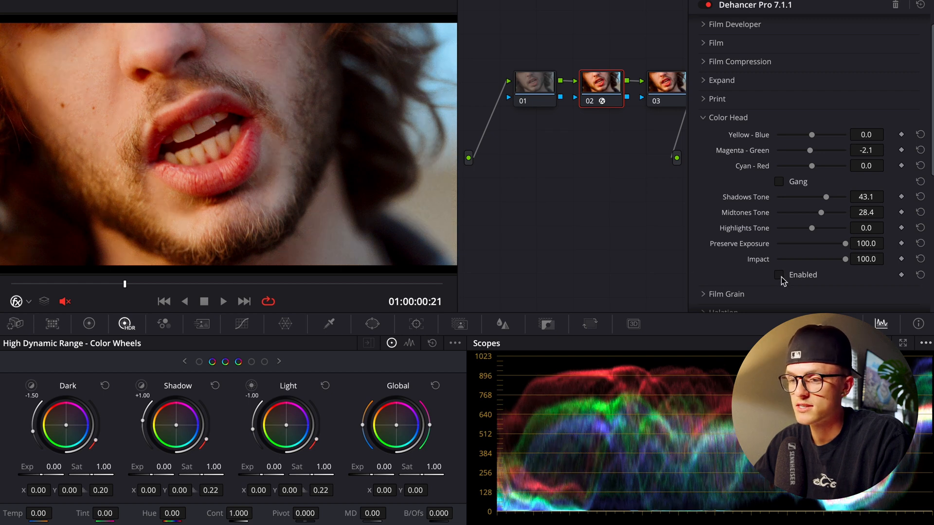
left_click(781, 277)
left_click_drag(866, 135, 895, 135)
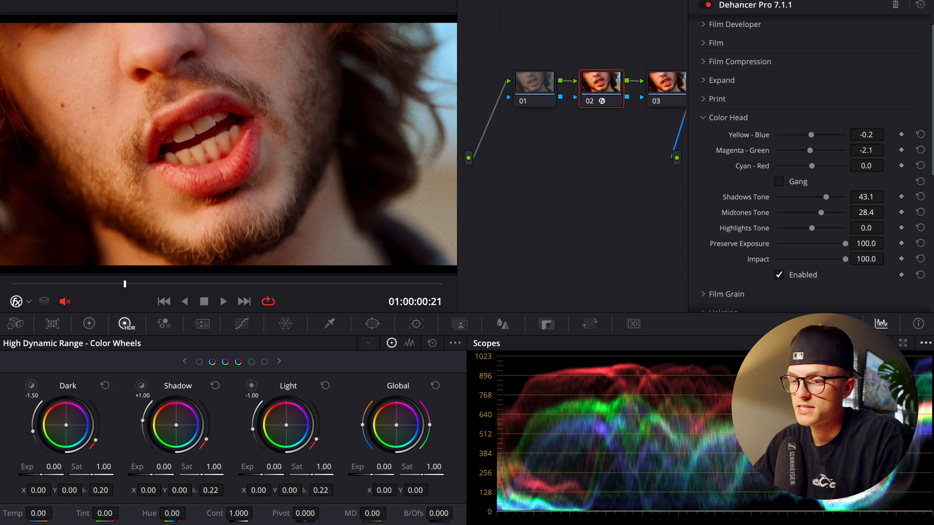
mouse_move(866, 166)
left_mouse_down()
mouse_move(853, 166)
mouse_move(896, 166)
mouse_move(871, 171)
left_mouse_up()
double_click(754, 166)
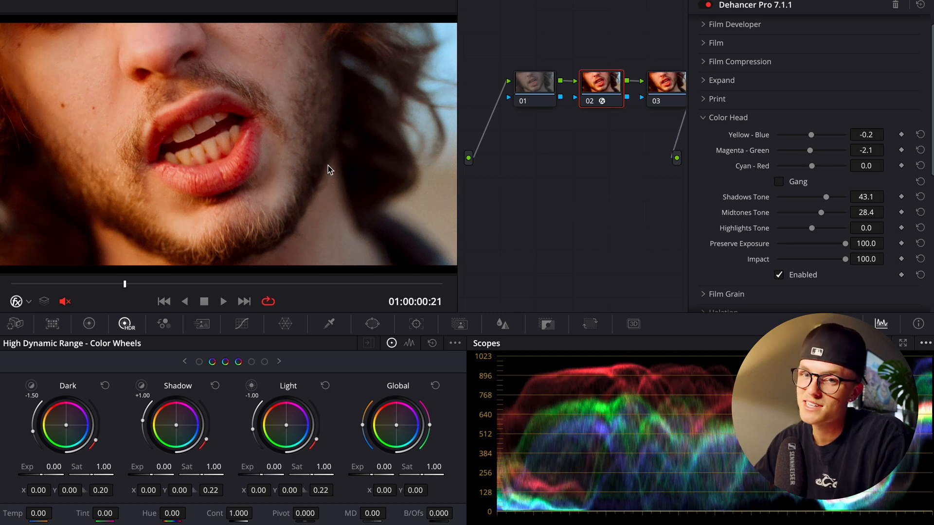
- Compare the image with Color Head disabled and enabled, in full and up close on the cheek and beard, and leave it enabled
left_click(758, 118)
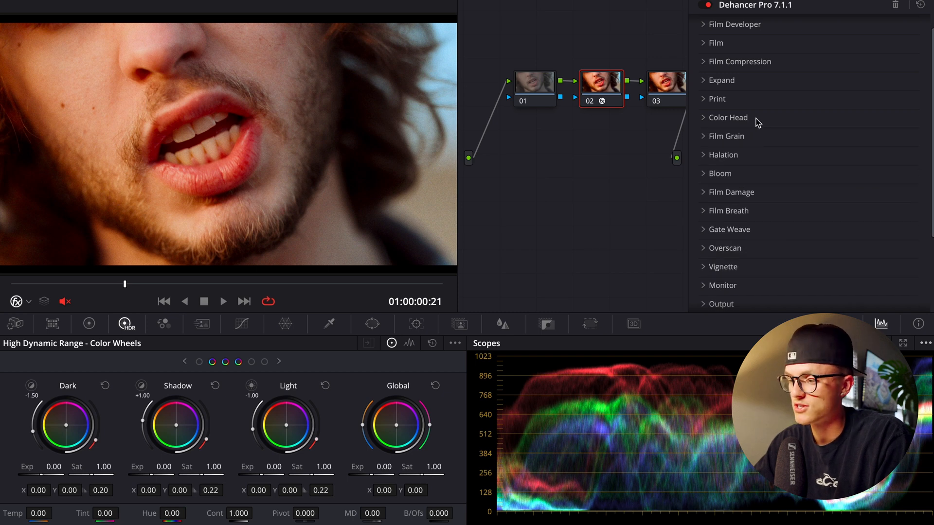
left_click(756, 119)
left_click(780, 277)
left_click(780, 277)
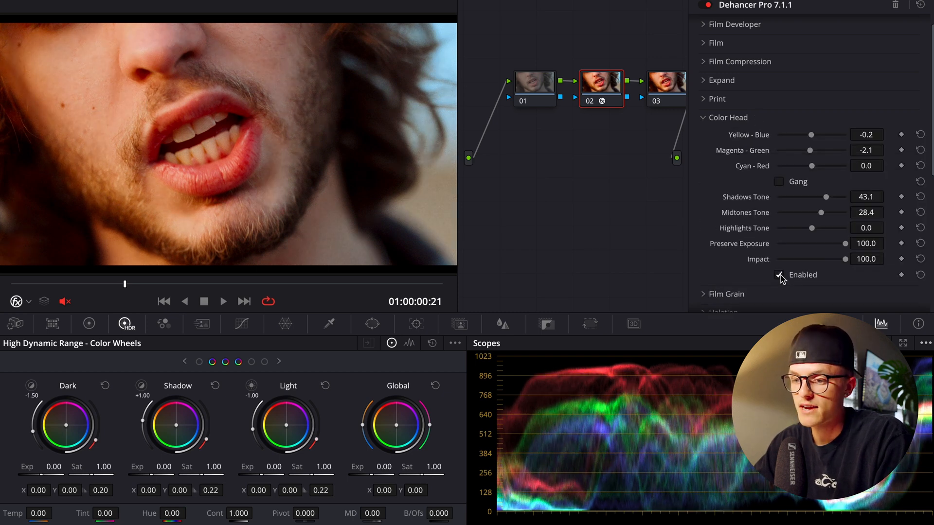
left_click(781, 277)
left_click(780, 277)
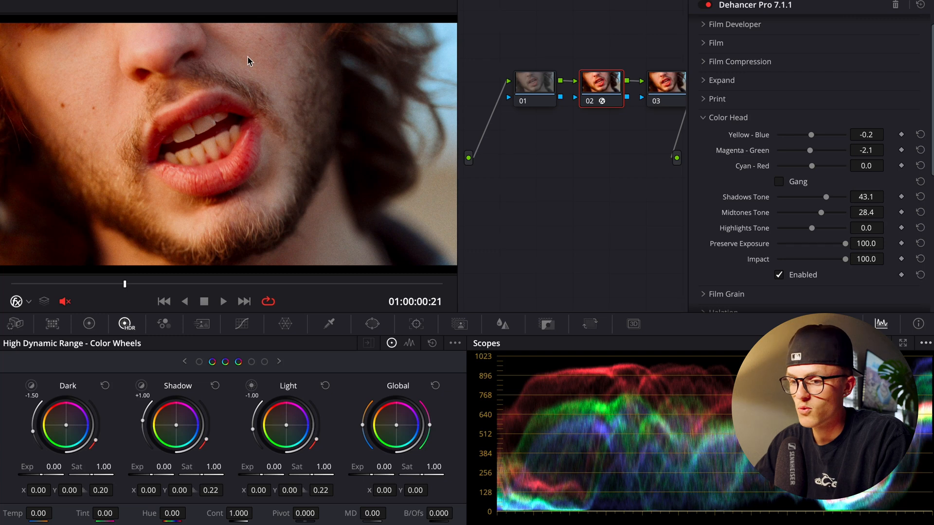
scroll(248, 57, "up", 5)
scroll(247, 57, "up", 5)
scroll(247, 57, "right", 3)
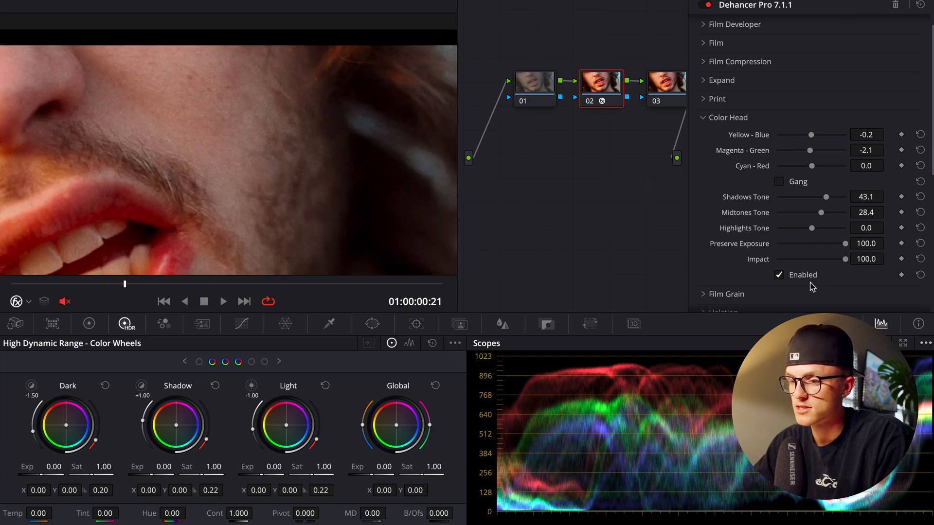
left_click(780, 277)
left_click(781, 276)
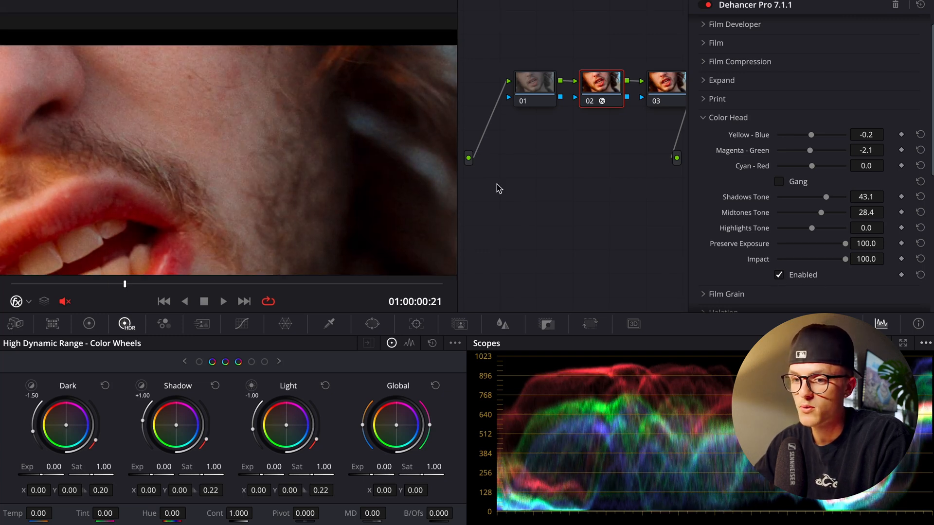
left_click(12, 3)
left_click(26, 3)
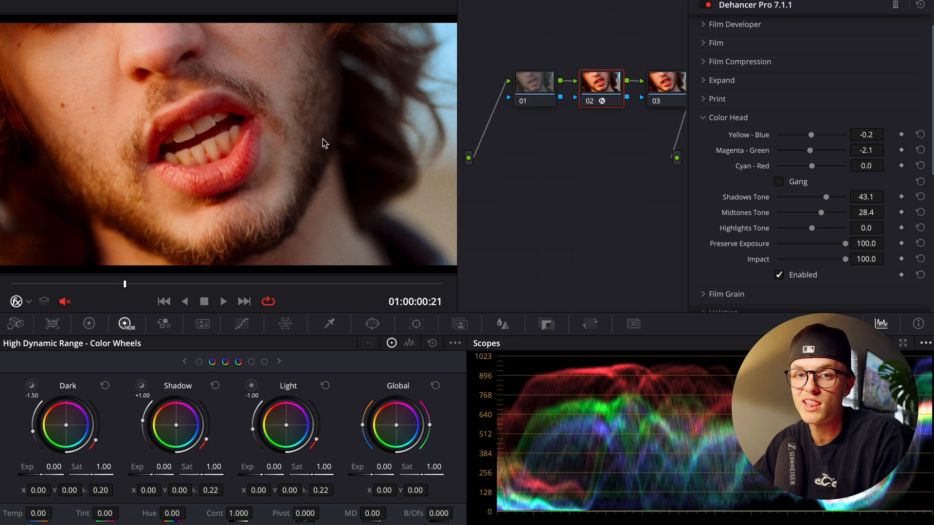
- Open the Film Grain settings in place of Color Head and enable the grain
left_click(811, 117)
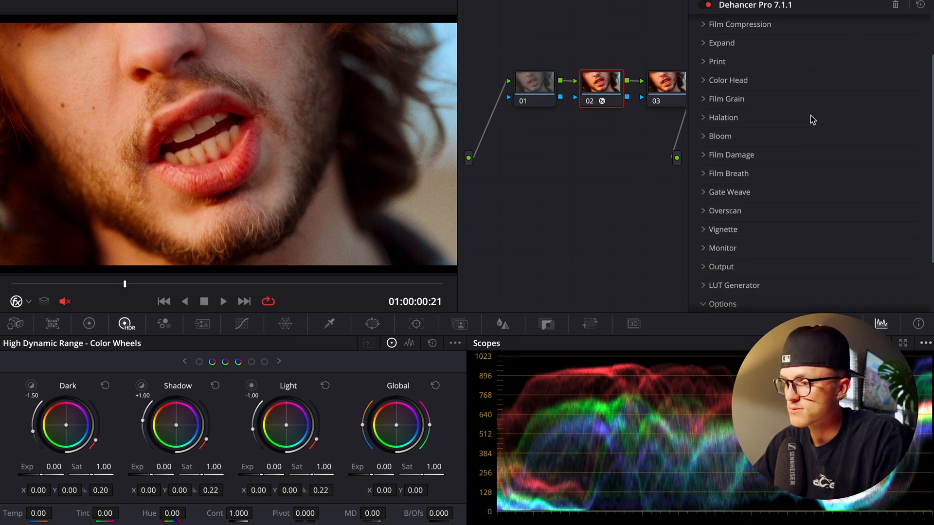
left_click(793, 99)
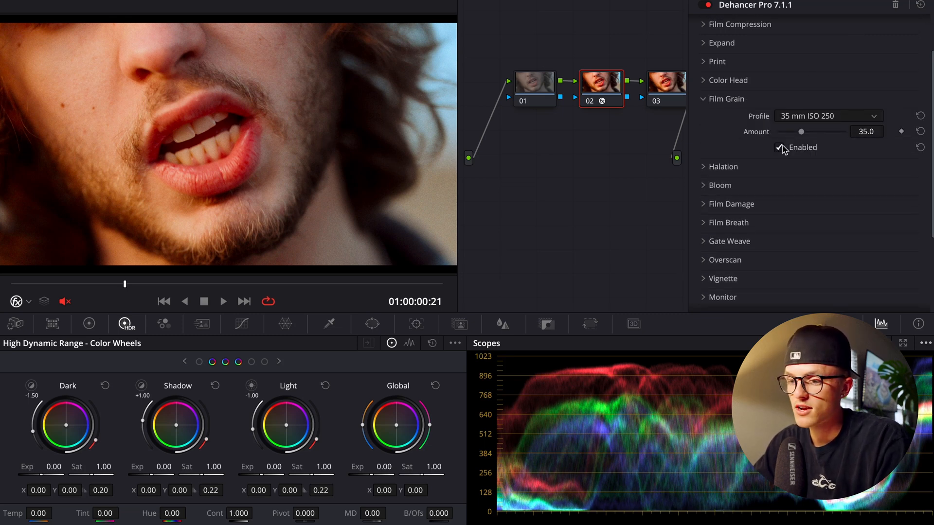
left_click(779, 147)
- Try a Film Grain Amount of 100 and examine the grain up close and in the full frame
scroll(260, 150, "up", 4)
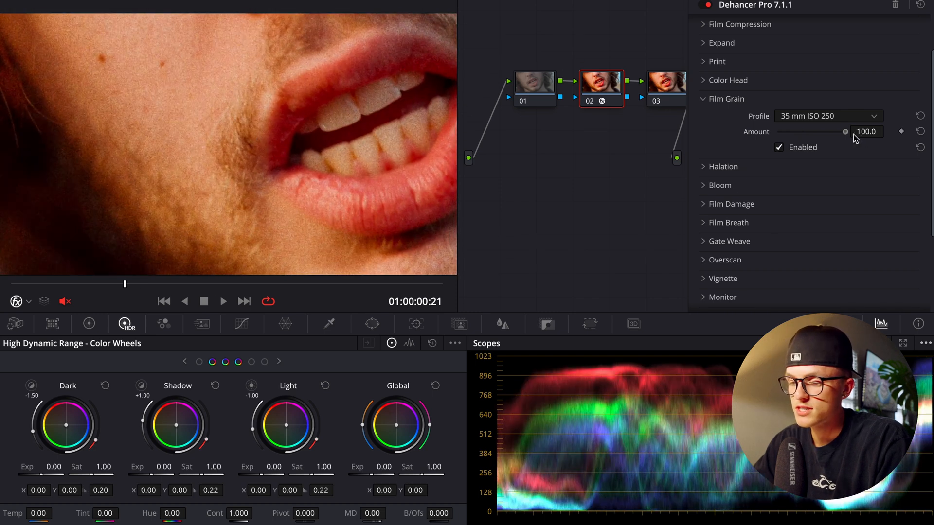
left_click_drag(853, 135, 932, 112)
left_click(31, 2)
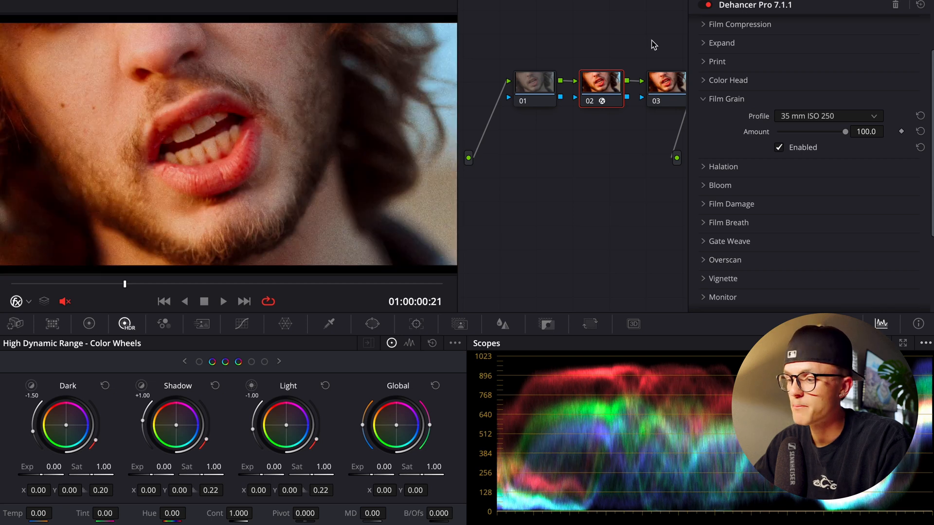
- Try the grain profiles 65 mm ISO 50, 8 mm ISO 50 and 8 mm ISO 500 with the skin viewed up close
left_click(803, 116)
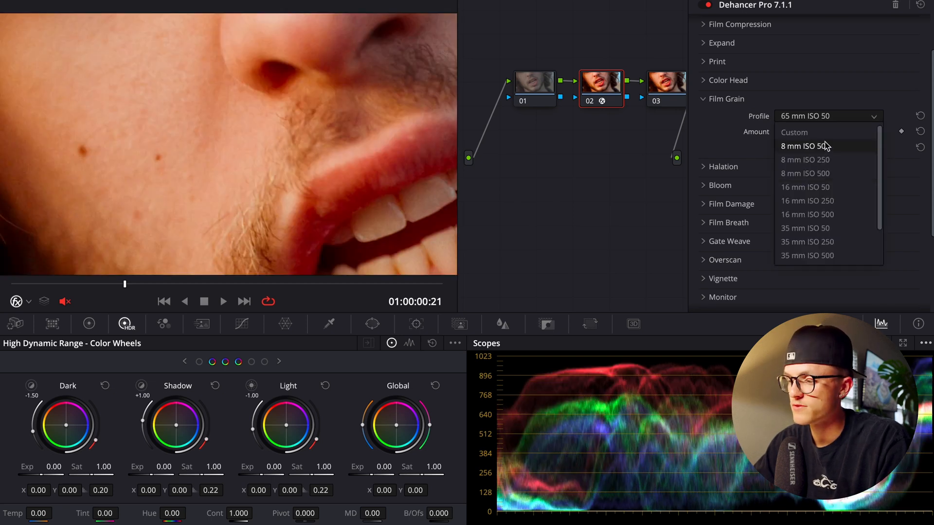
left_click(826, 151)
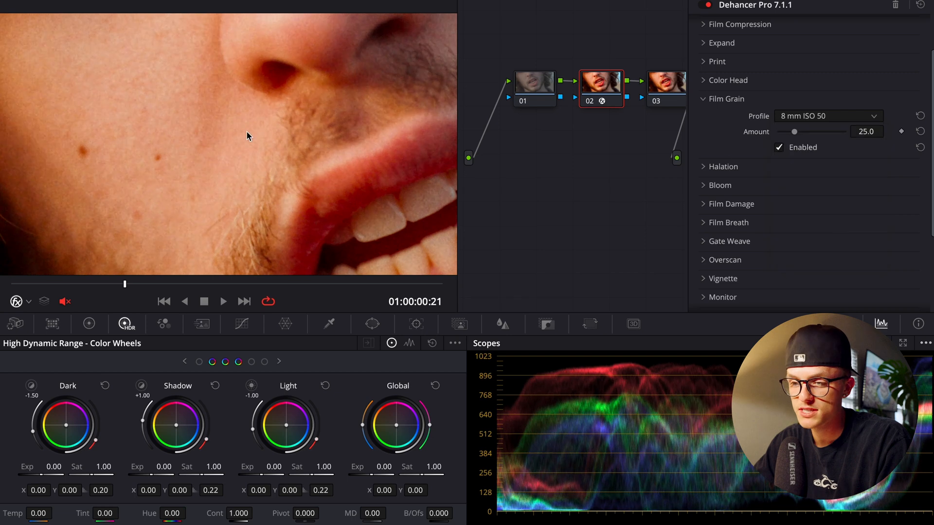
left_click(850, 116)
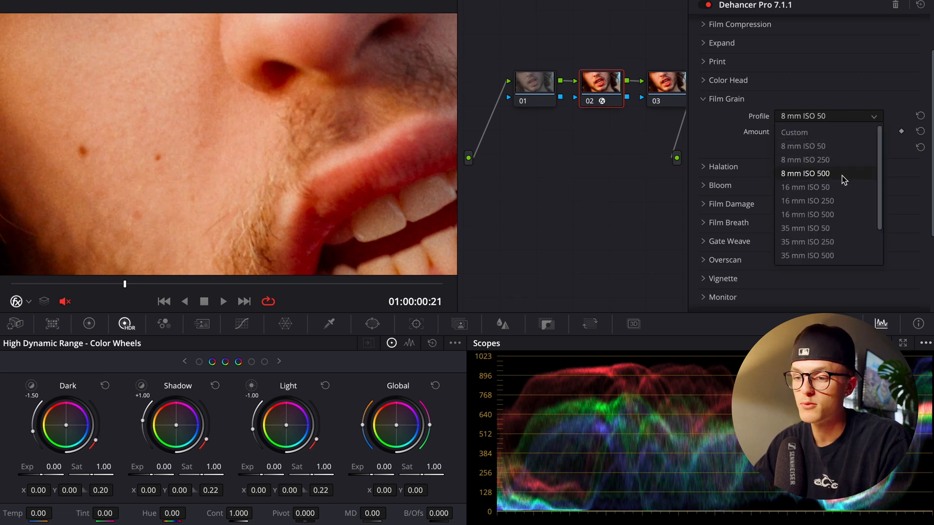
left_click(842, 175)
left_click(842, 117)
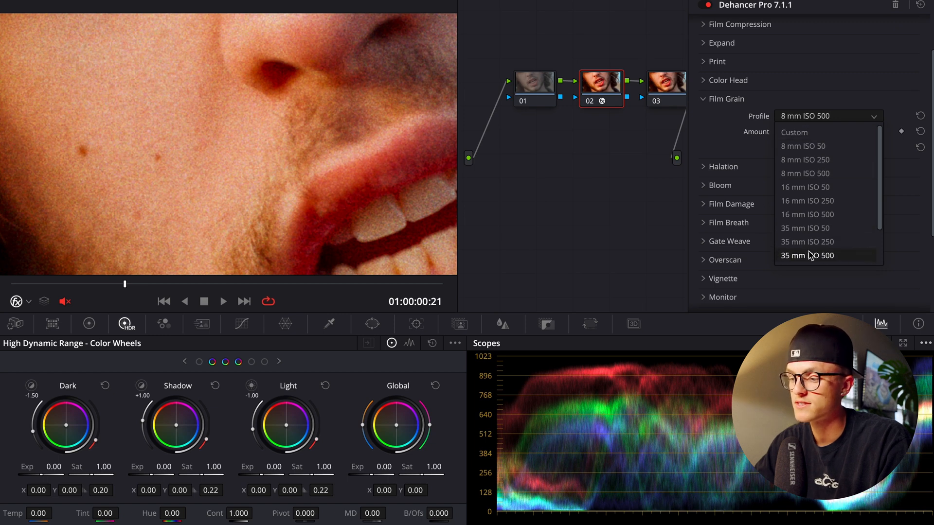
scroll(811, 252, "down", 1)
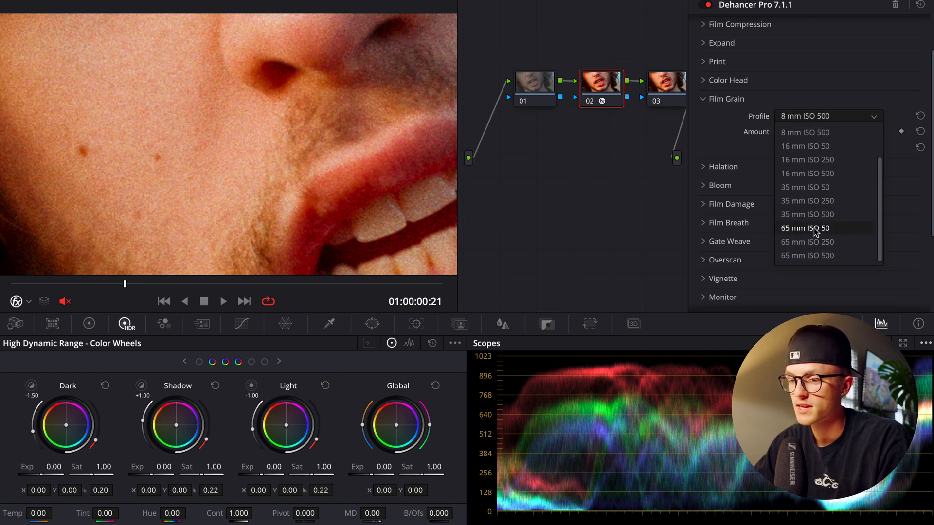
left_click(816, 229)
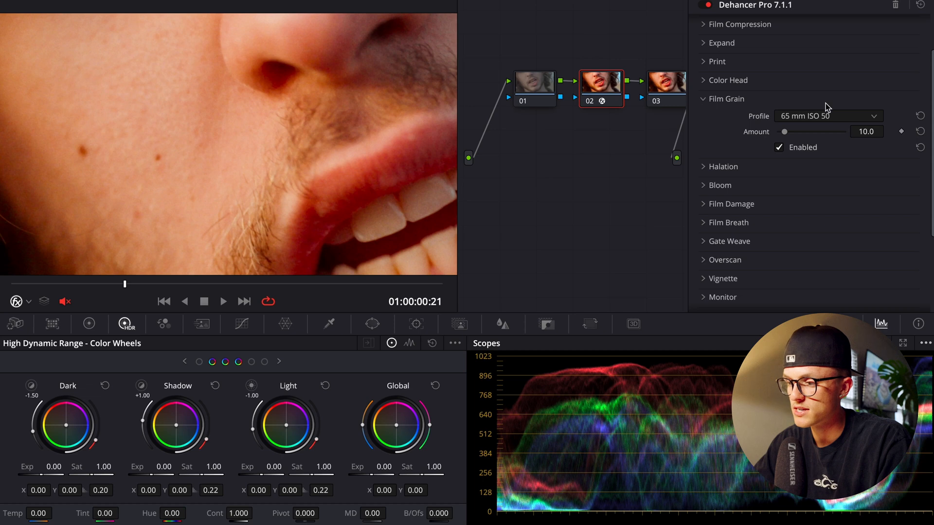
- Set the Film Grain profile to 35 mm ISO 50, try an Amount of about 60.5, and reset the Amount to 35
left_click(827, 116)
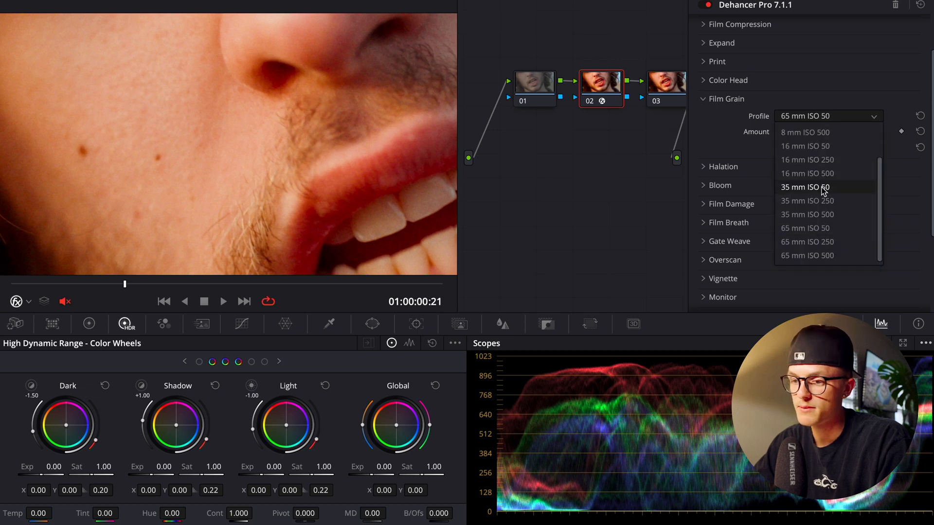
left_click(824, 187)
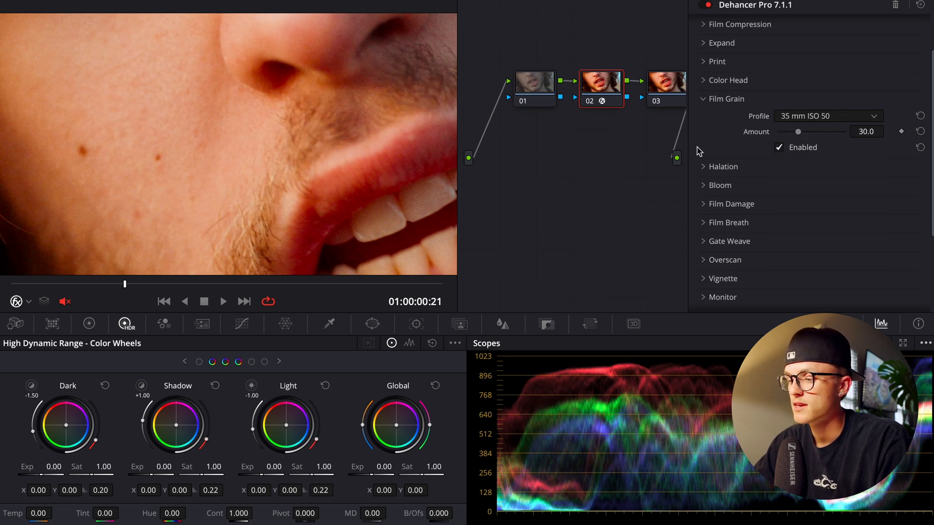
left_click_drag(798, 131, 819, 137)
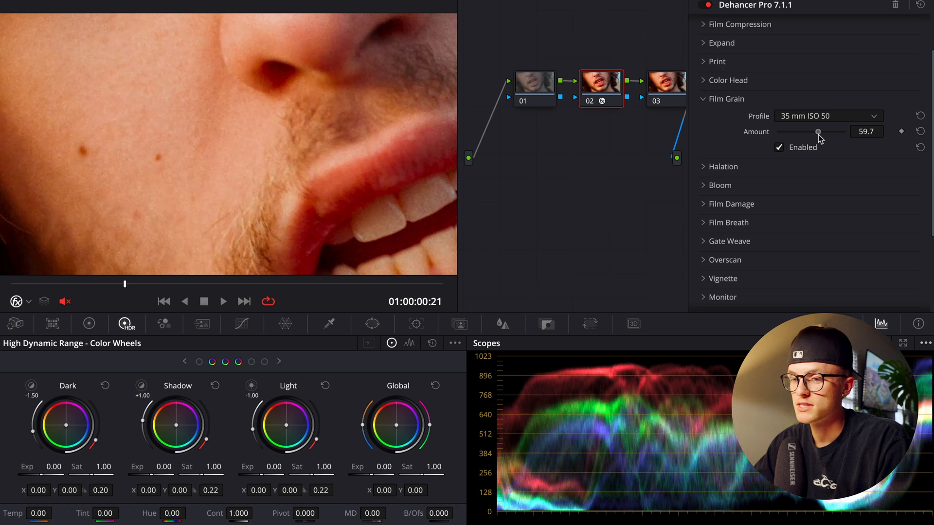
left_click(27, 1)
left_click(39, 5)
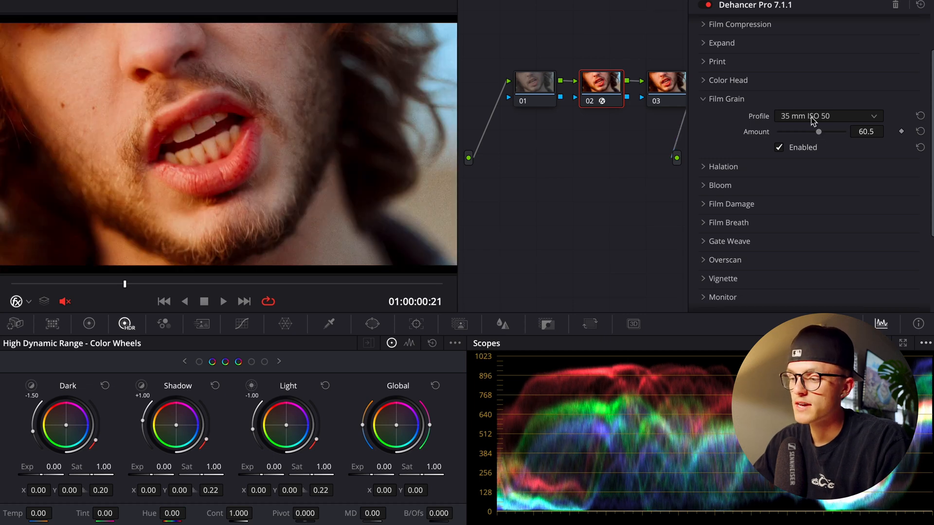
double_click(762, 133)
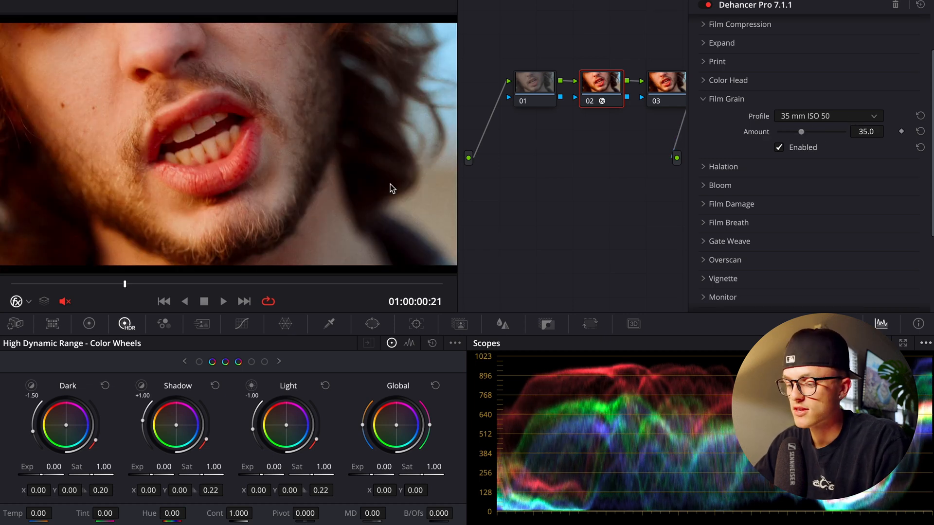
- Play the clip and compare the 35 mm ISO 50 film grain disabled and enabled
key("space")
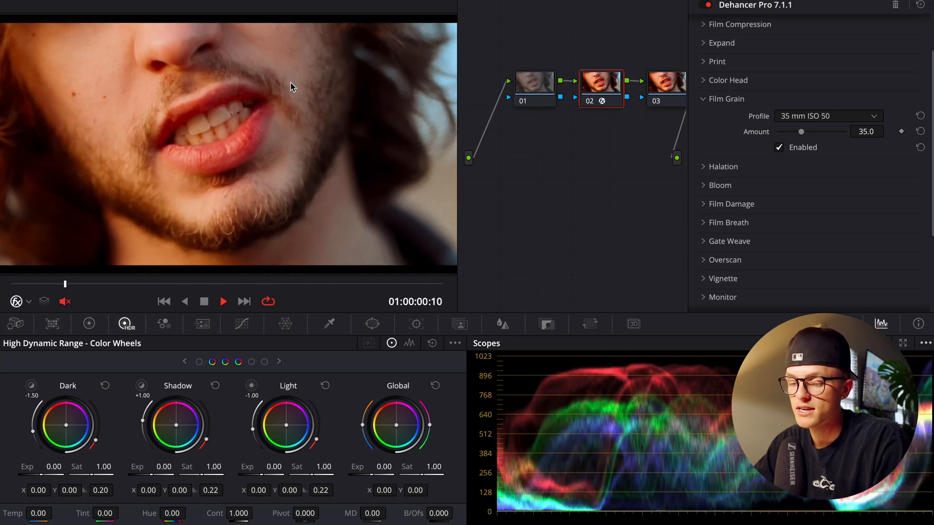
key("space")
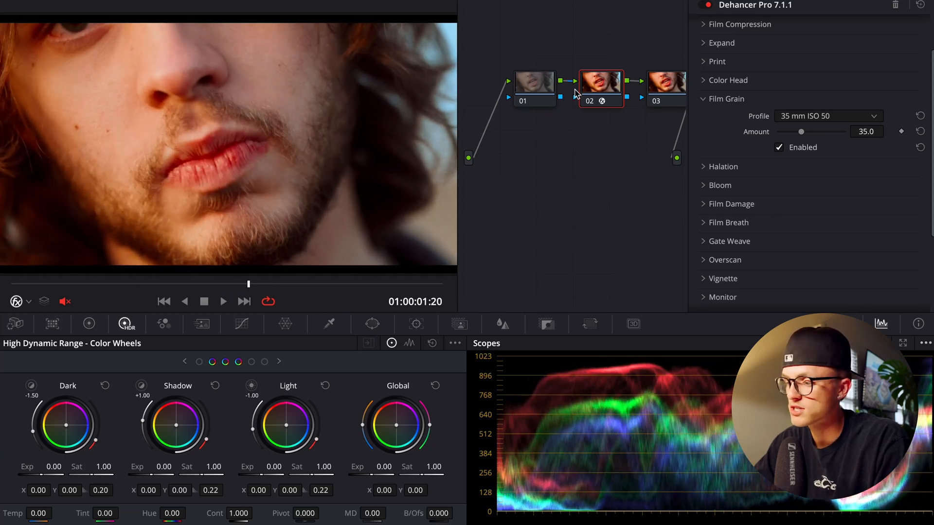
left_click(780, 147)
left_click(781, 147)
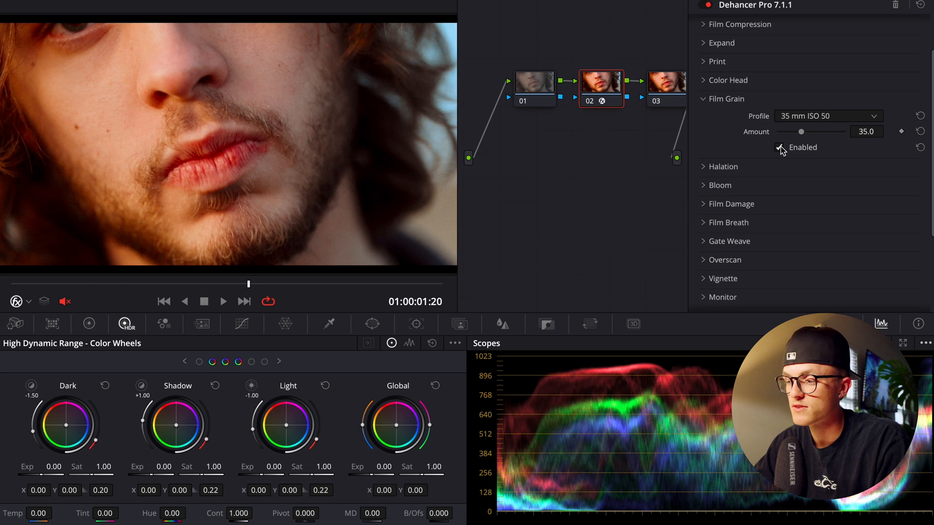
- Set the Film Grain profile to 8 mm ISO 500 and examine the grain during playback
left_click(831, 115)
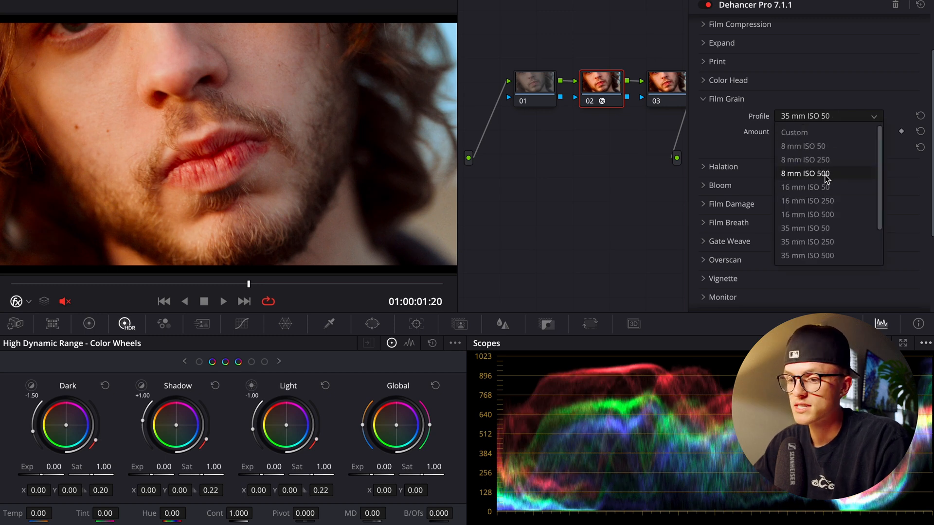
left_click(827, 175)
key("space")
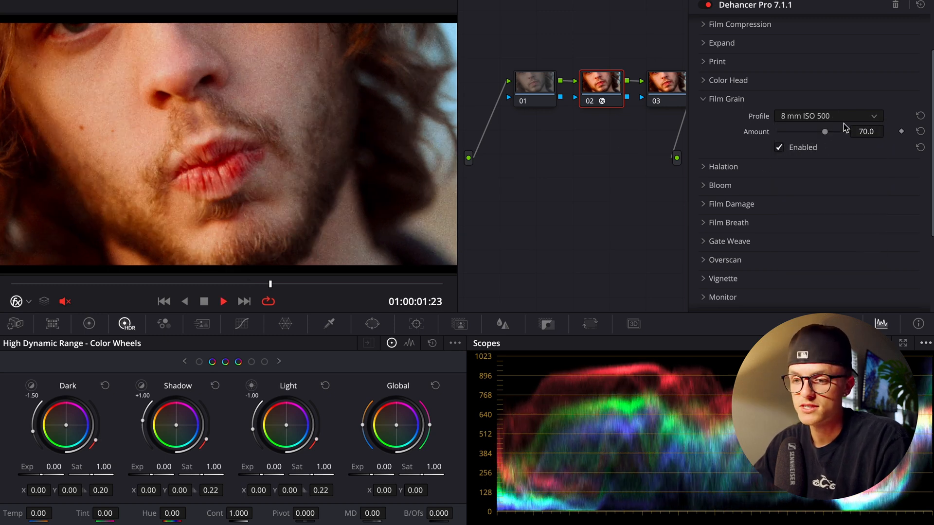
key("space")
- Open the Halation settings in place of Film Grain, enable halation, and try a stronger Amplify before resetting it to 70
left_click(755, 100)
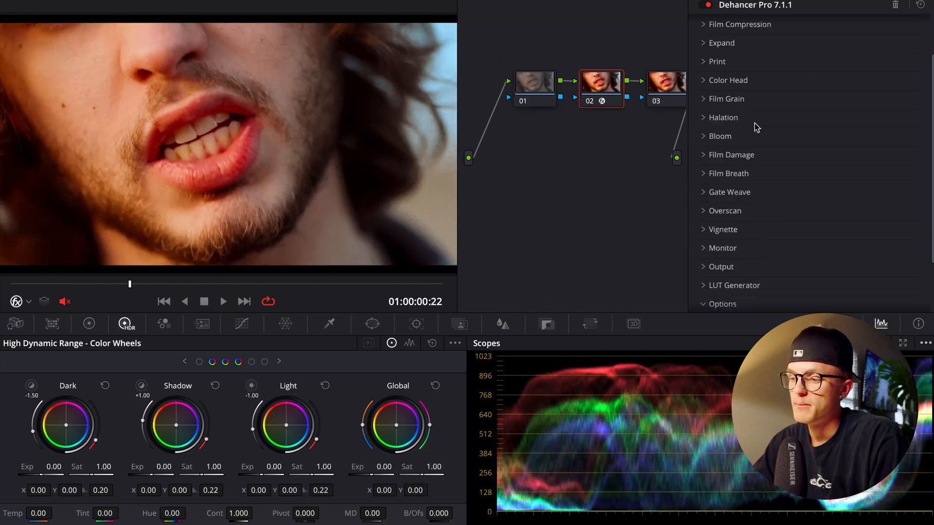
left_click(754, 118)
left_click(780, 182)
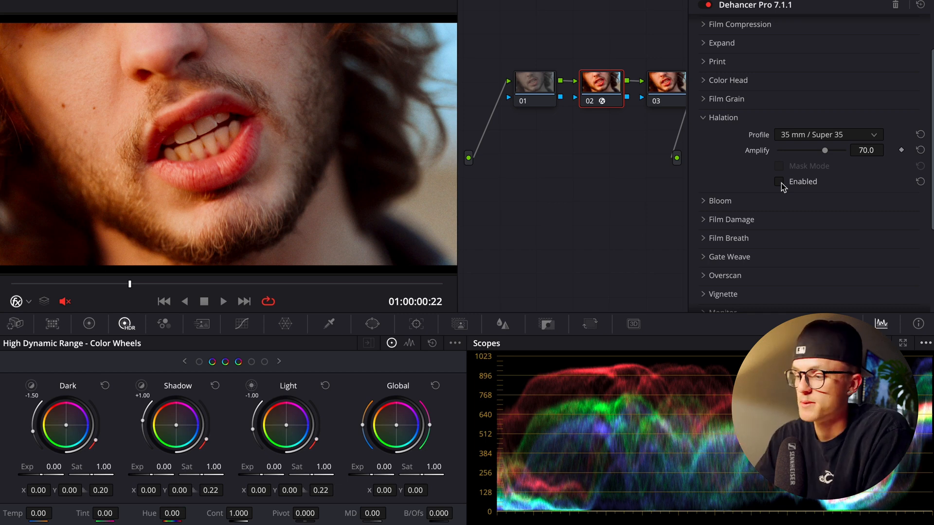
left_click(779, 182)
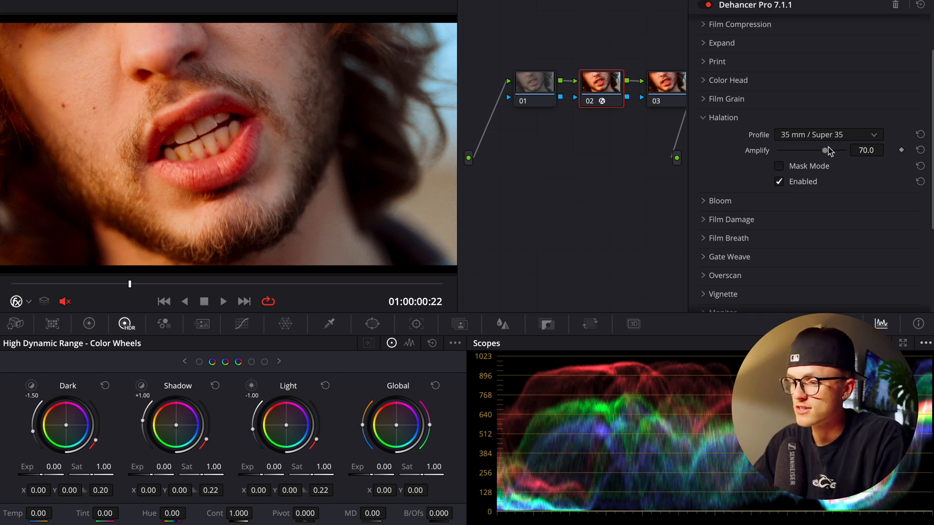
left_click_drag(825, 150, 888, 156)
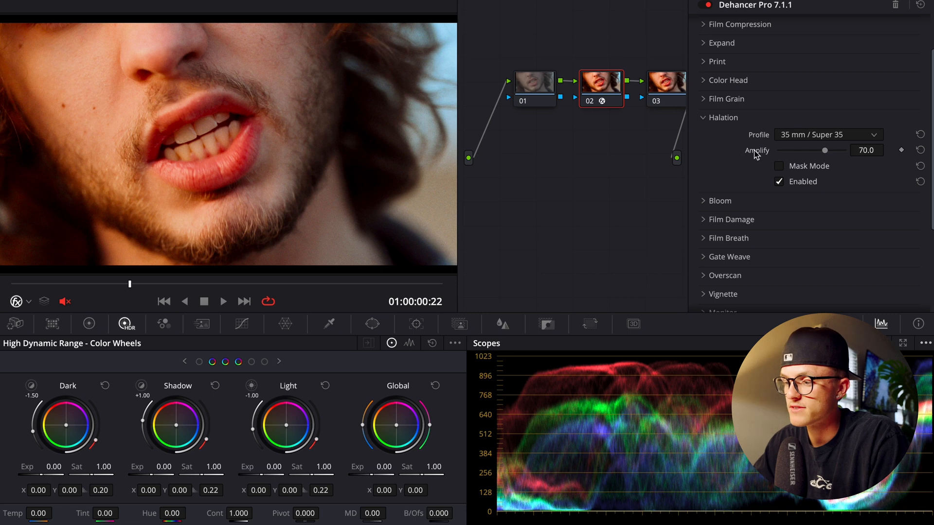
- Try the 8 mm / Super 8 Halation profile and compare halation disabled and enabled
left_click(816, 139)
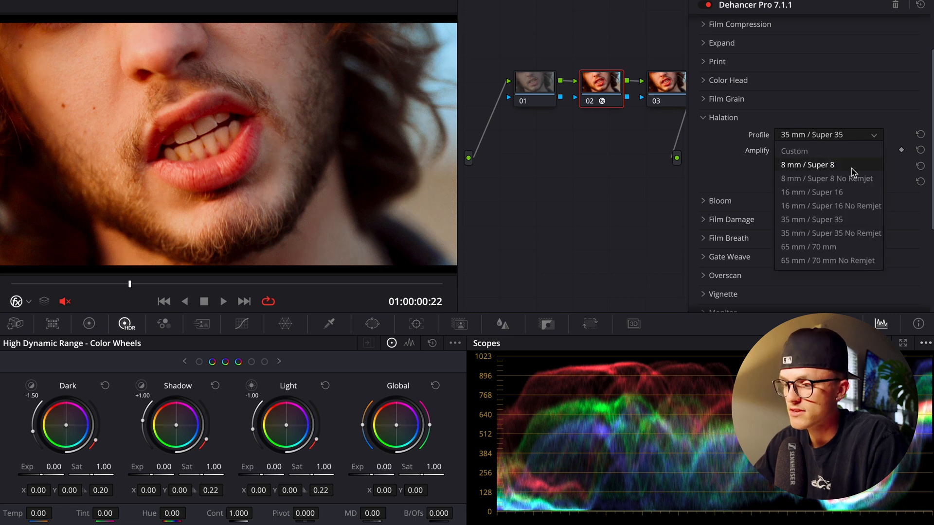
left_click(826, 165)
left_click(779, 182)
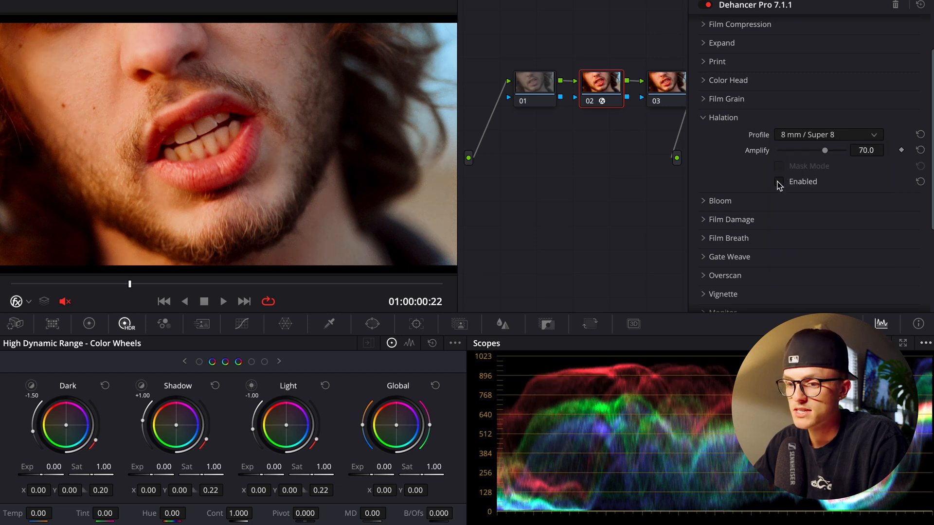
left_click(779, 181)
left_click(779, 182)
left_click(779, 182)
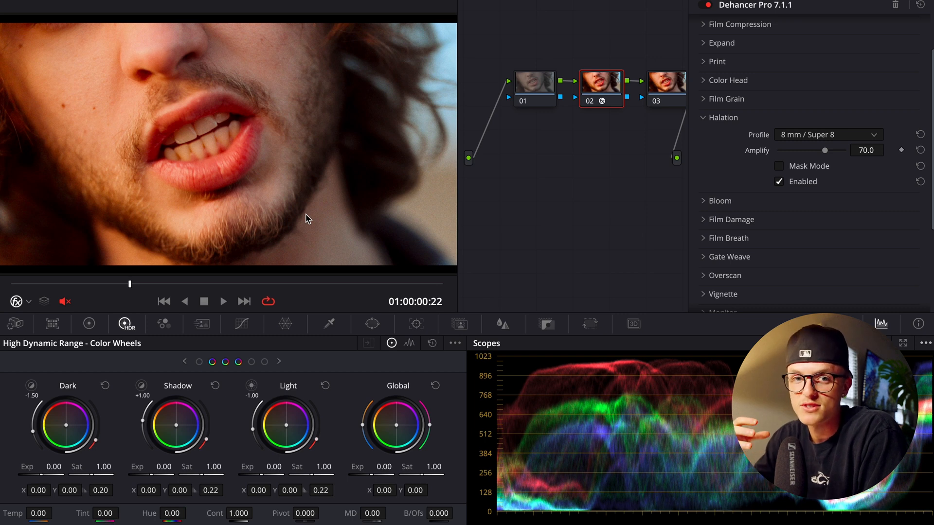
- Try the 8 mm / Super 8 No Remjet Halation profile and compare halation disabled and enabled up close on the mouth
left_click(826, 136)
left_click(823, 173)
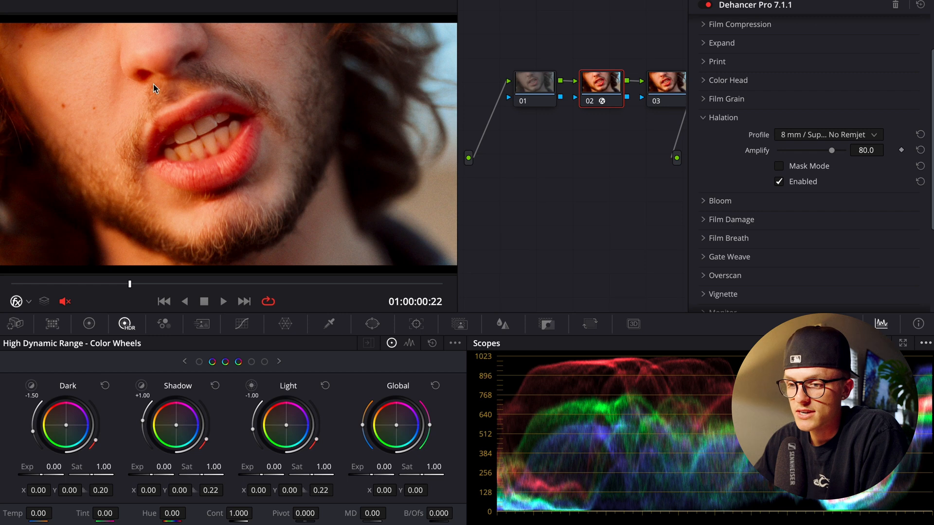
scroll(154, 83, "up", 5)
scroll(153, 84, "up", 4)
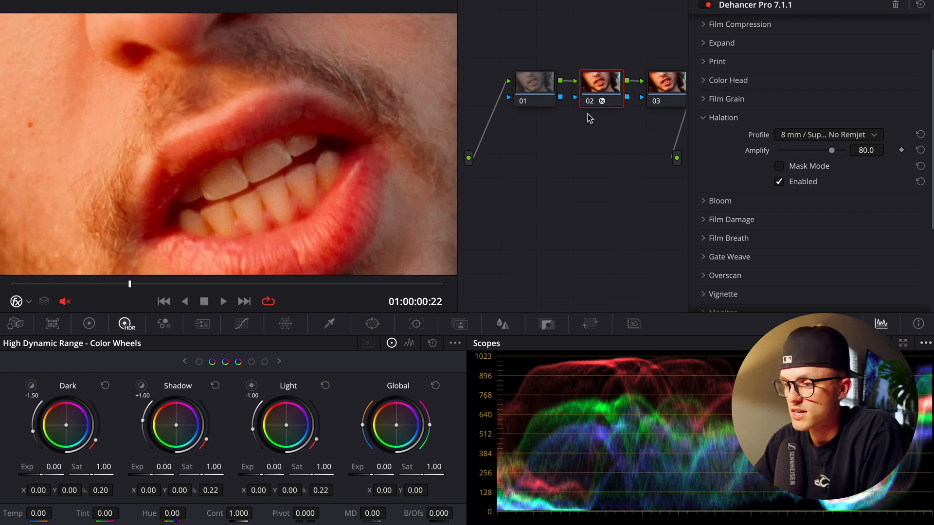
left_click(779, 182)
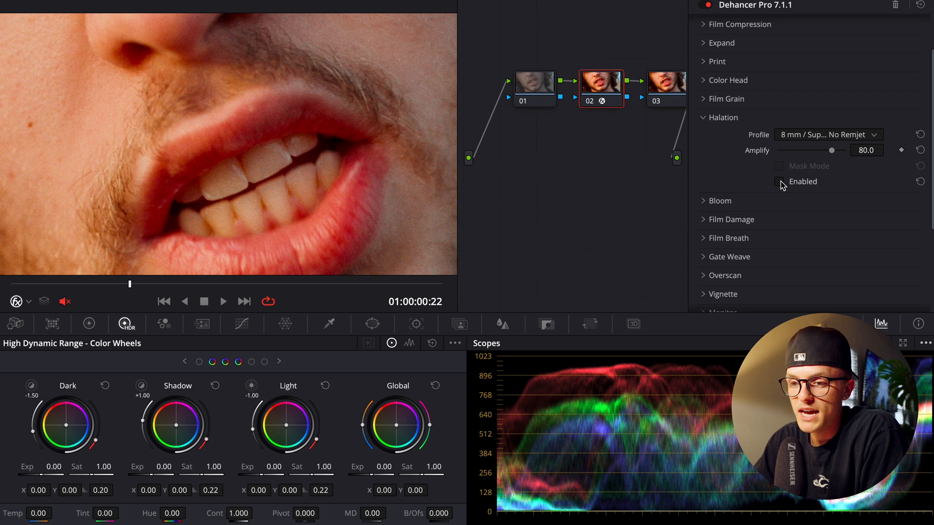
left_click(781, 183)
left_click(780, 182)
left_click(779, 182)
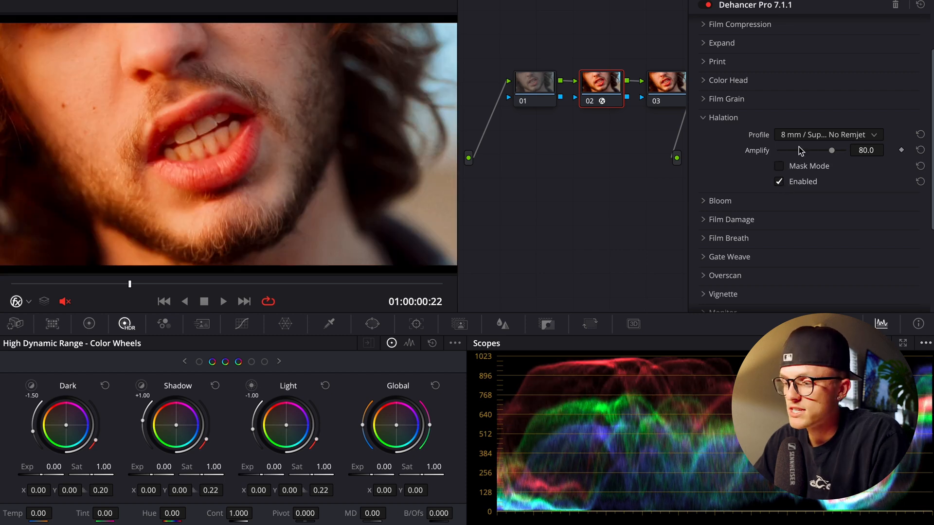
- Show the Custom Halation profile's options and set the profile back to 35 mm / Super 35
left_click(812, 137)
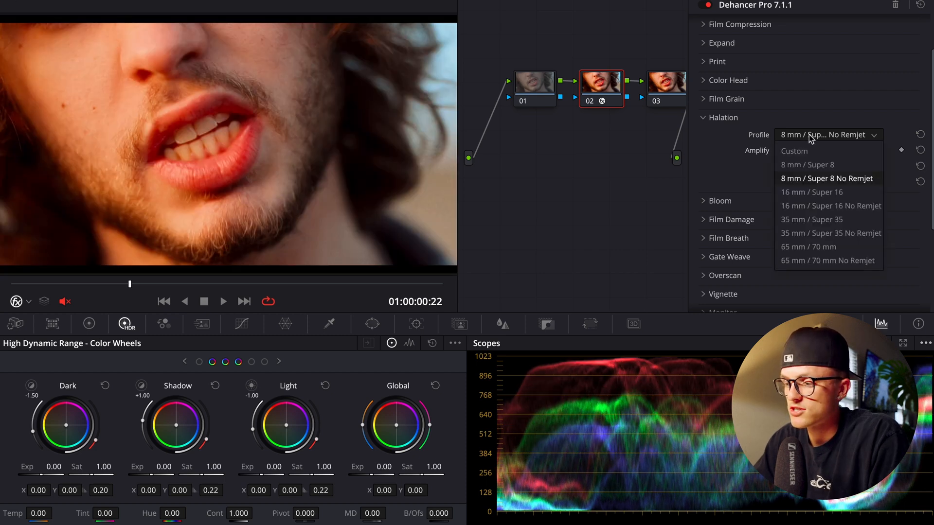
left_click(798, 149)
left_click(812, 139)
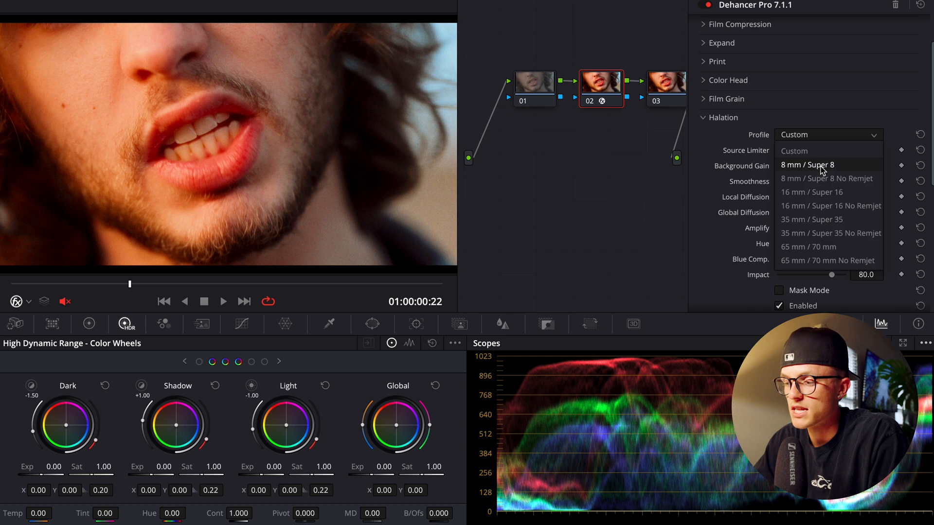
left_click(840, 222)
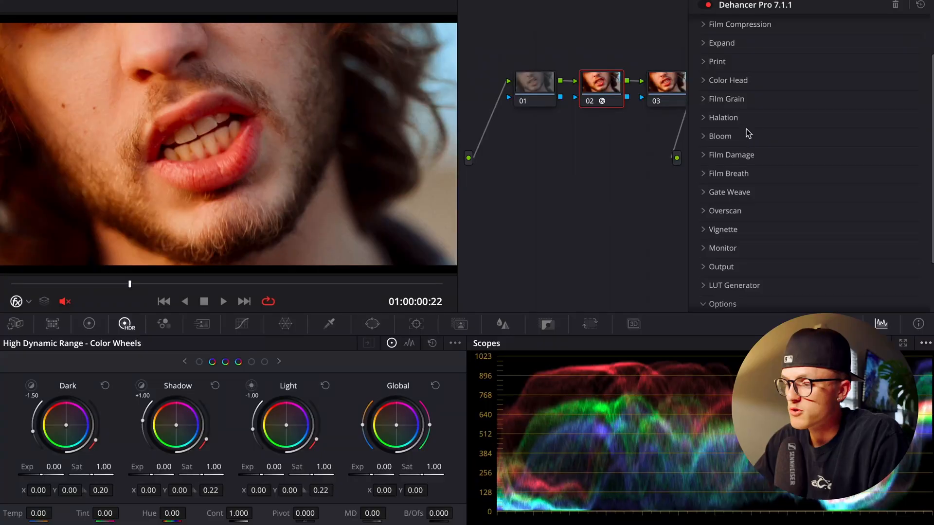
- Open the Bloom settings, choose the 16 mm / Super 16 profile, set Amplify to 100, and compare bloom enabled and disabled
left_click(749, 135)
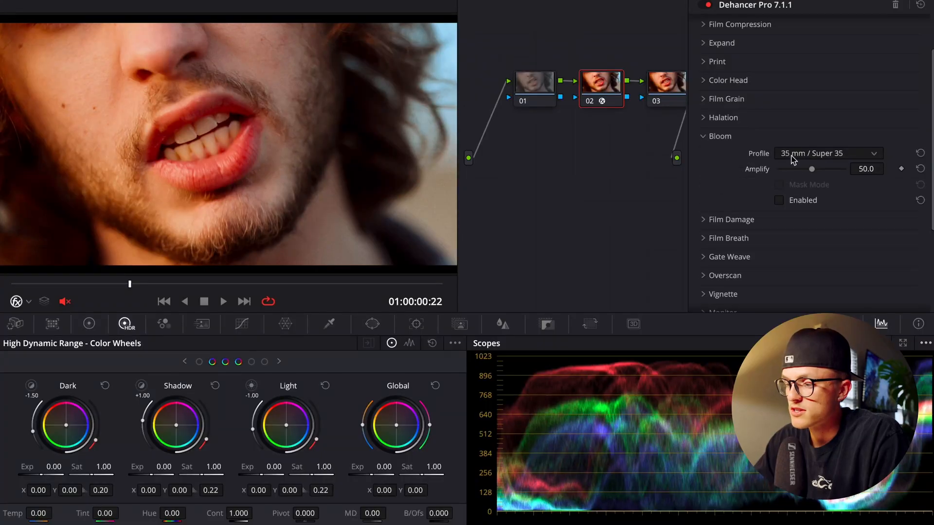
left_click(816, 153)
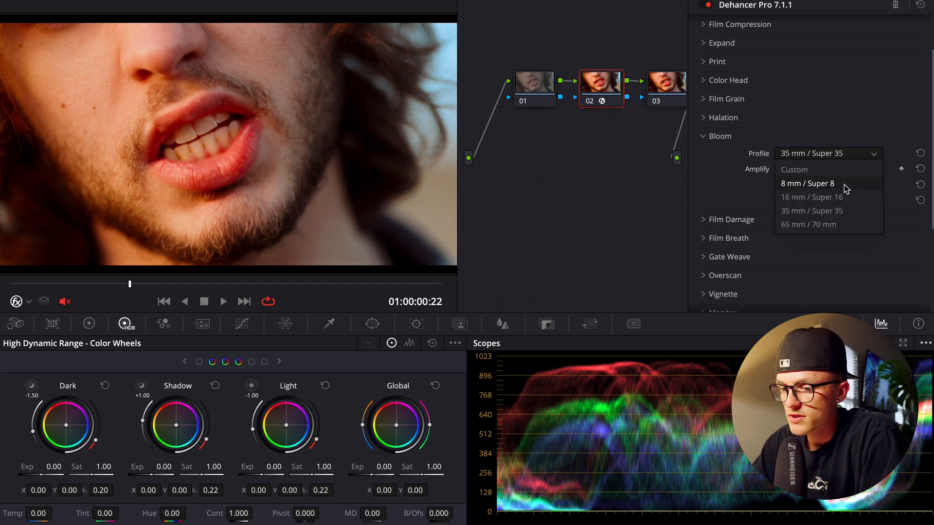
left_click(844, 185)
left_click_drag(809, 169, 837, 170)
left_click(782, 203)
left_click(782, 203)
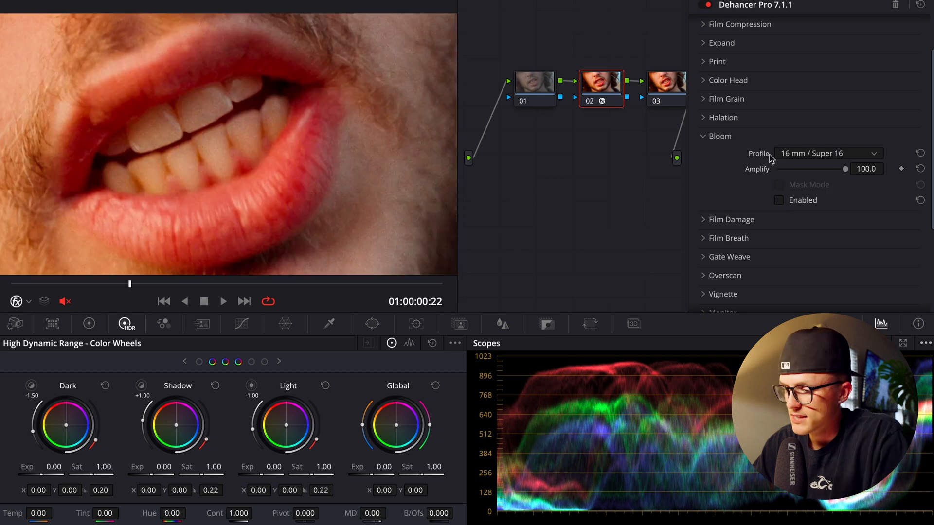
- Return the viewer to the wider framing, enable Bloom, and reset its Amplify to 50
left_click(778, 141)
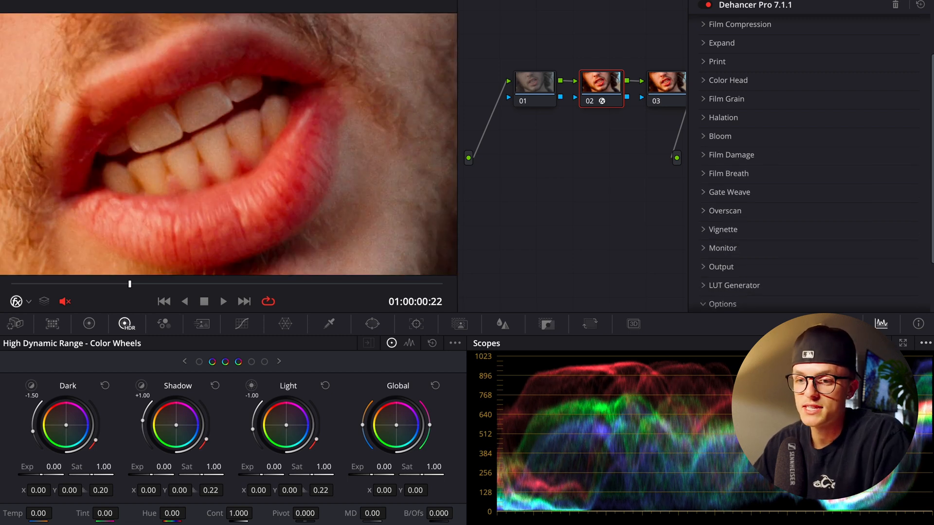
left_click(22, 0)
left_click(23, 2)
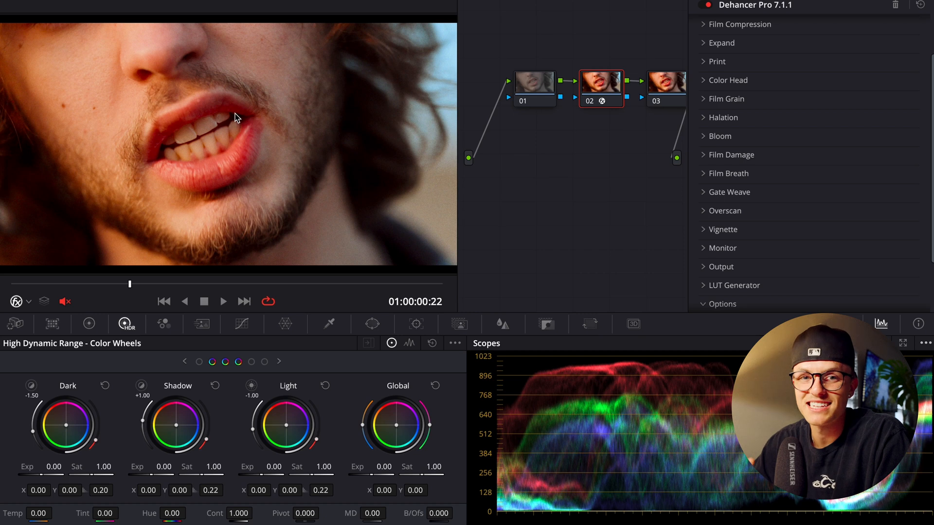
left_click(774, 140)
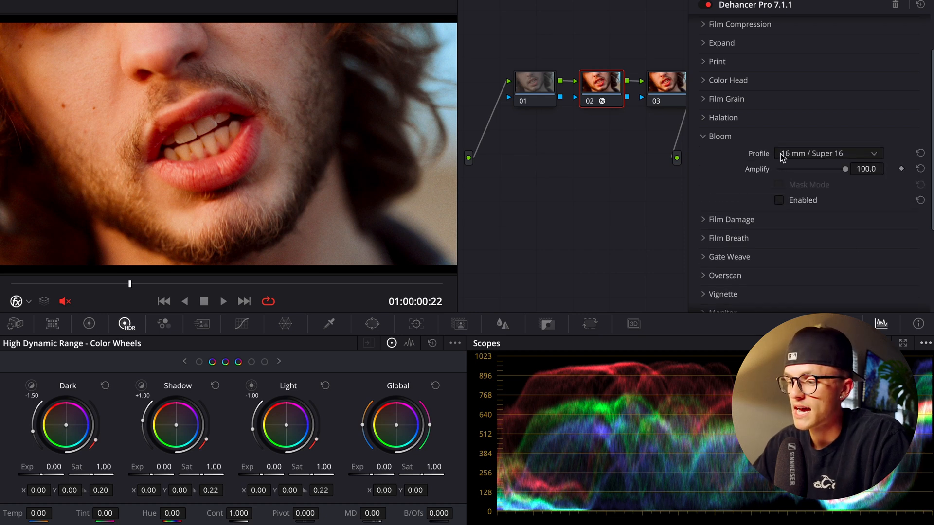
left_click(780, 201)
double_click(760, 169)
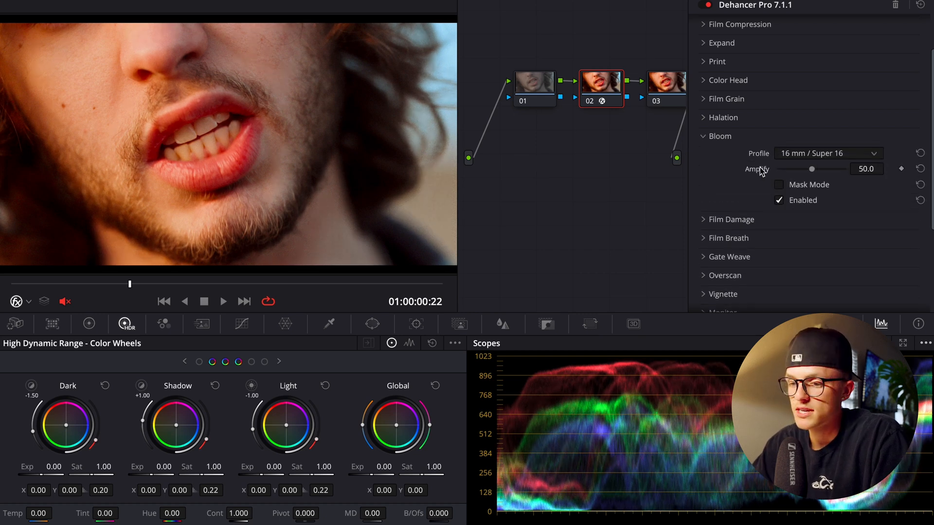
left_click(779, 200)
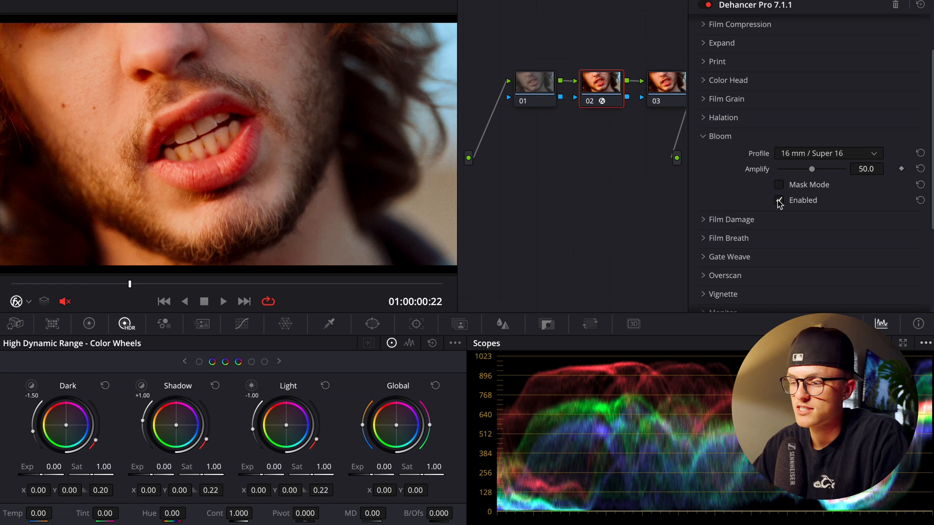
- Open the Film Damage settings in place of Bloom, enable film damage, and check it during playback
left_click(757, 137)
left_click(752, 155)
scroll(793, 163, "down", 3)
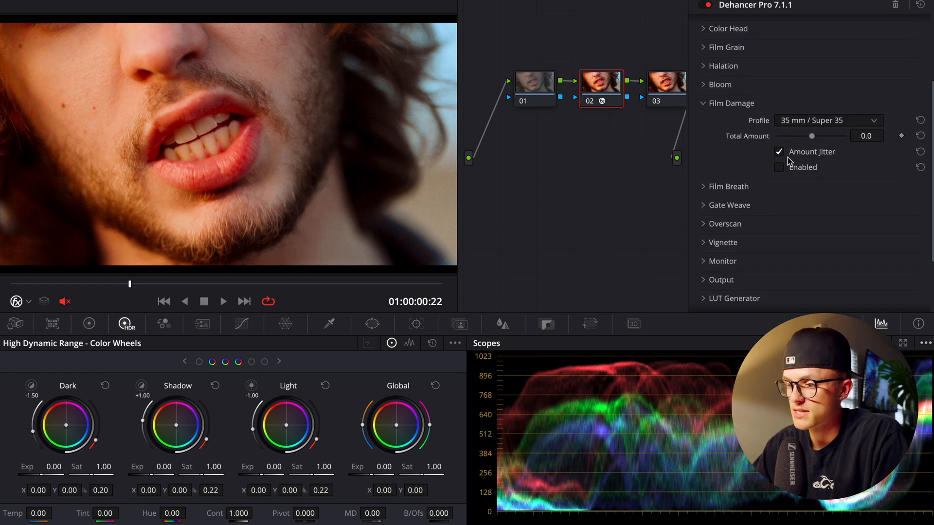
left_click(780, 169)
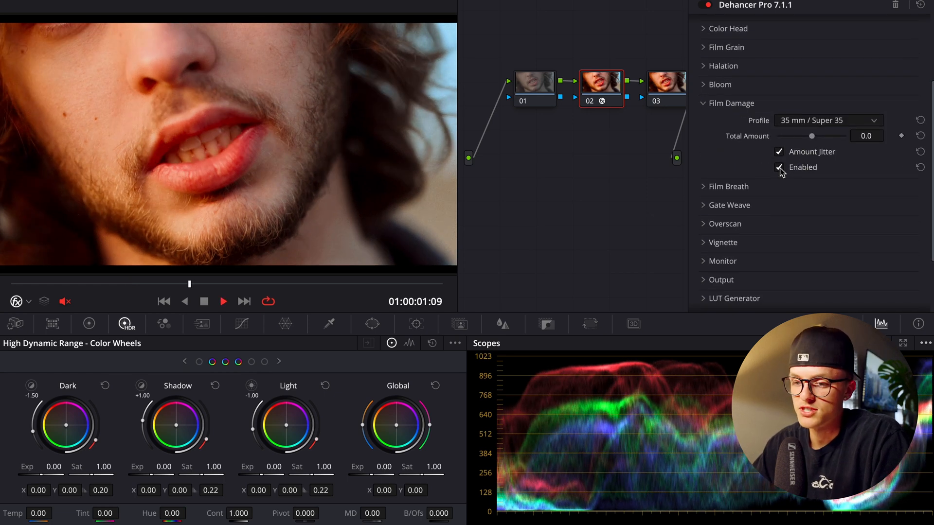
key("space")
- Examine the film damage up close on the cheek and nose during playback
scroll(103, 86, "up", 5)
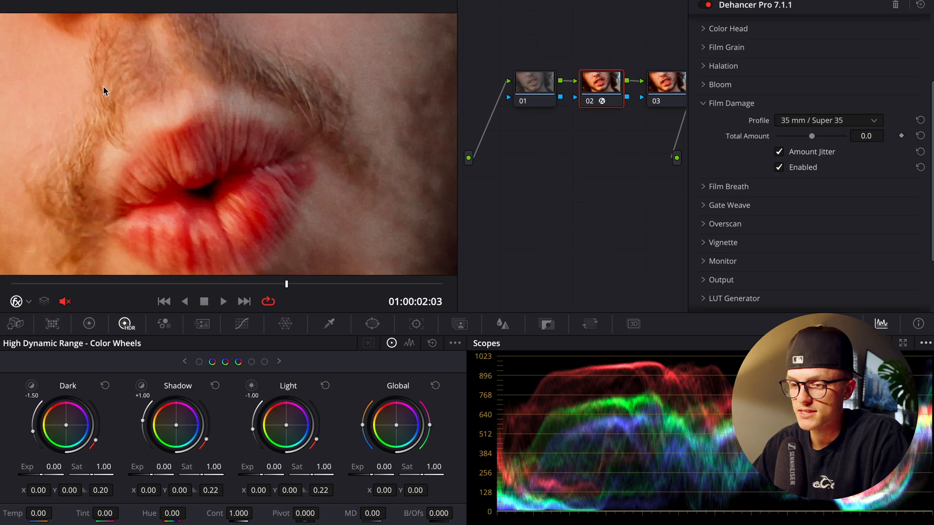
scroll(103, 86, "left", 5)
scroll(103, 86, "up", 3)
key("space")
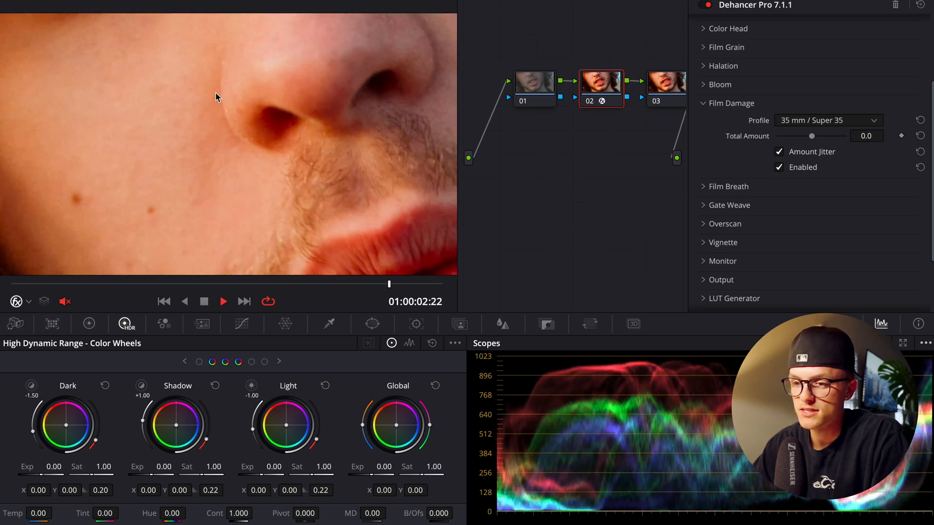
key("space")
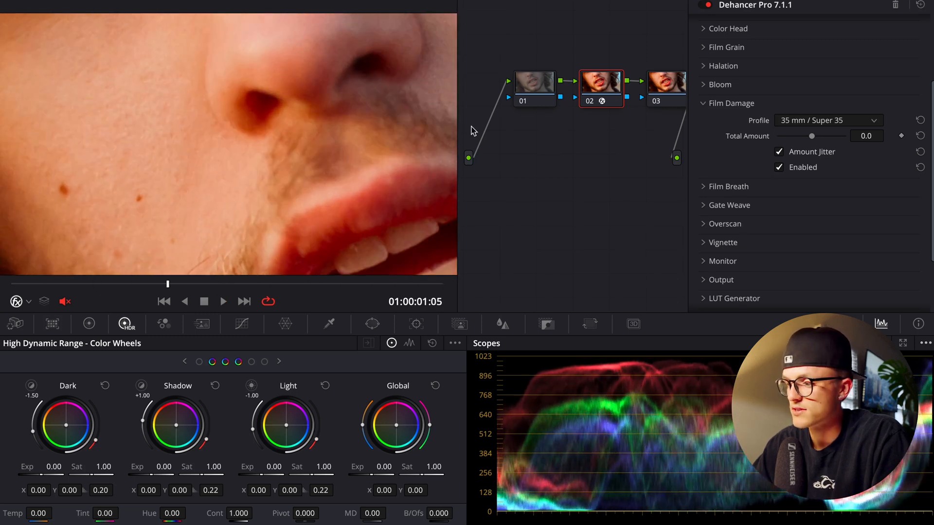
- Try a Film Damage Total Amount of 50 and view it in the wider framing
double_click(815, 140)
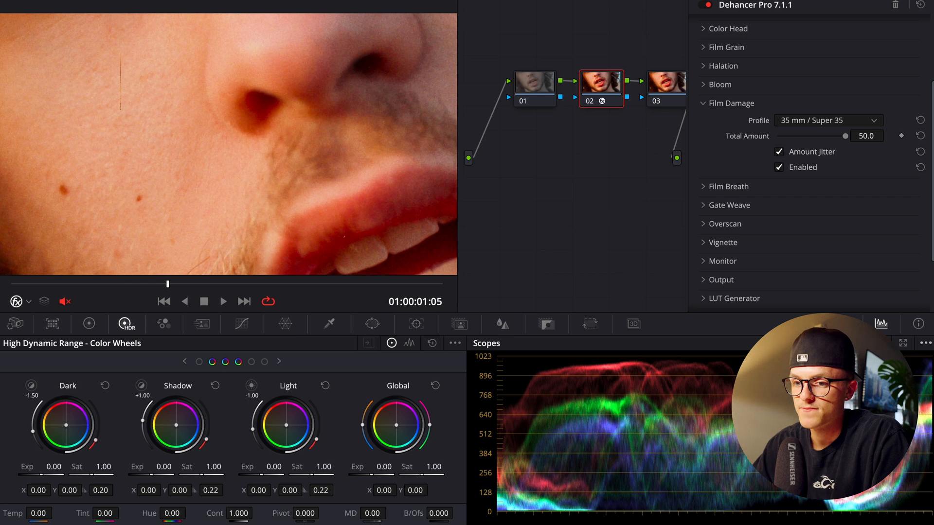
left_click(23, 1)
left_click(25, 6)
- Set the Film Damage profile to 8 mm / Super 8 and check the effect during playback
left_click(833, 117)
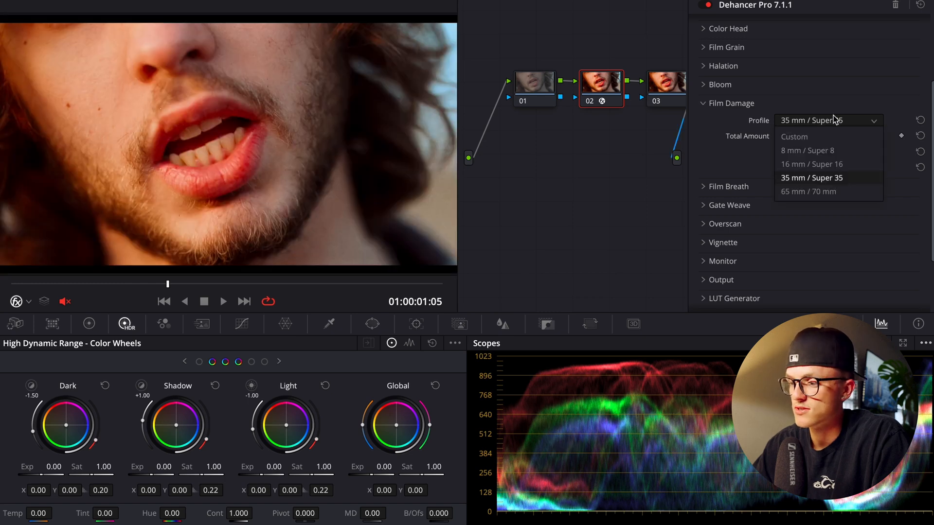
left_click(829, 152)
key("space")
key("space")
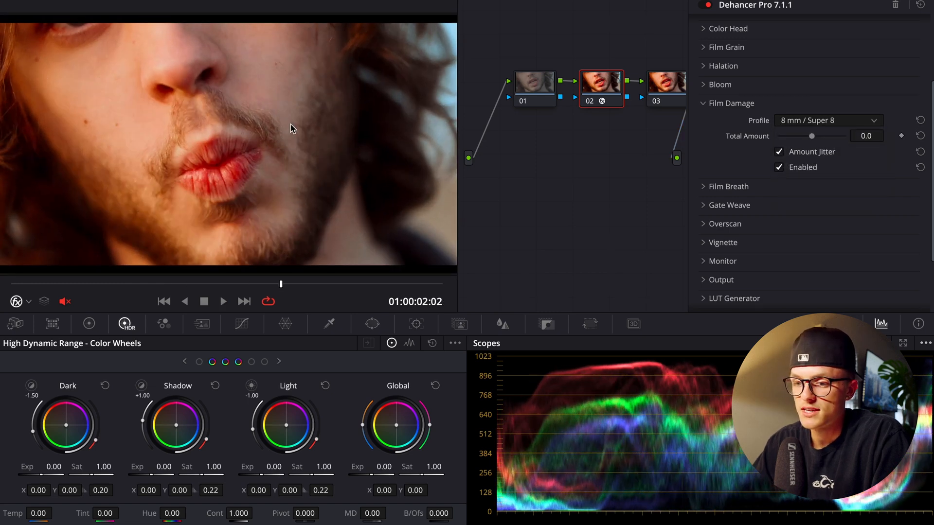
- Find a frame with visible scratches and examine the film damage up close on the cheek, comparing it off and on
key("space")
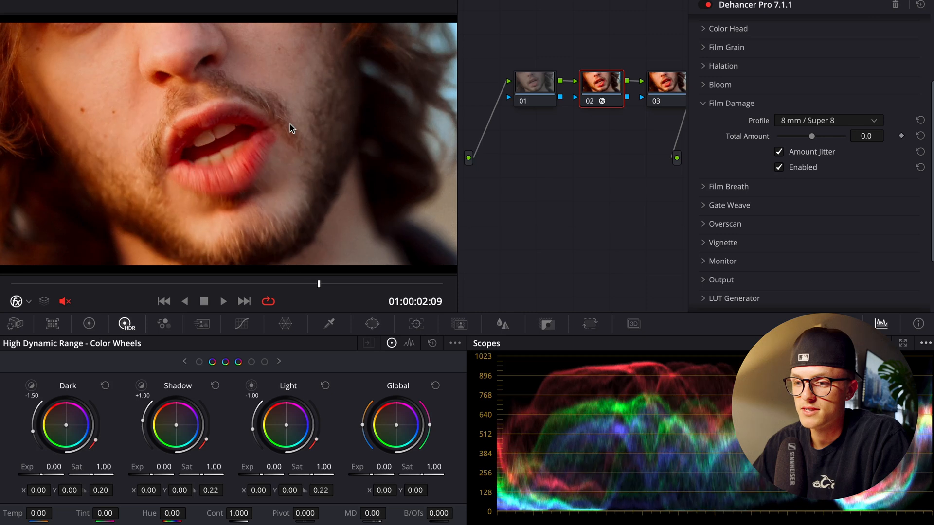
key("Right")
key("Left")
key("Left")
key("Left")
key("Left")
key("Right")
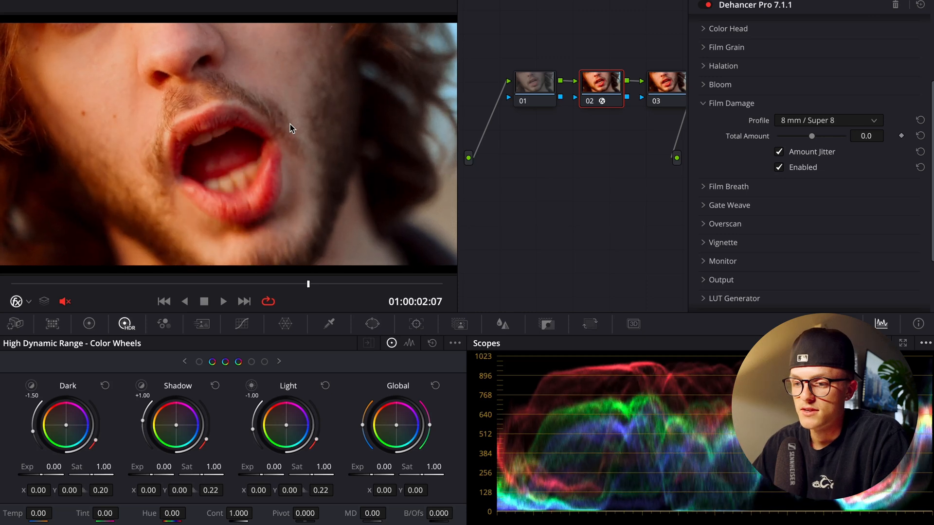
key("Right")
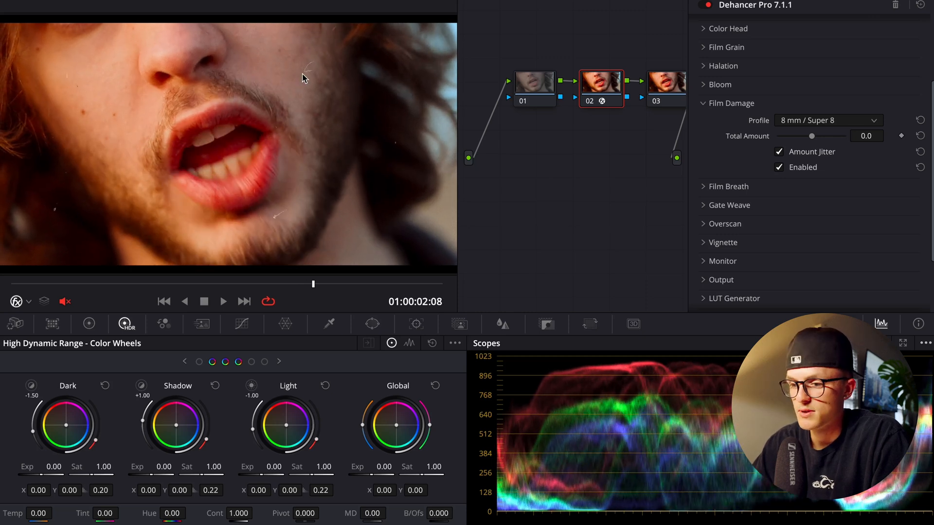
left_click_drag(302, 74, 248, 135)
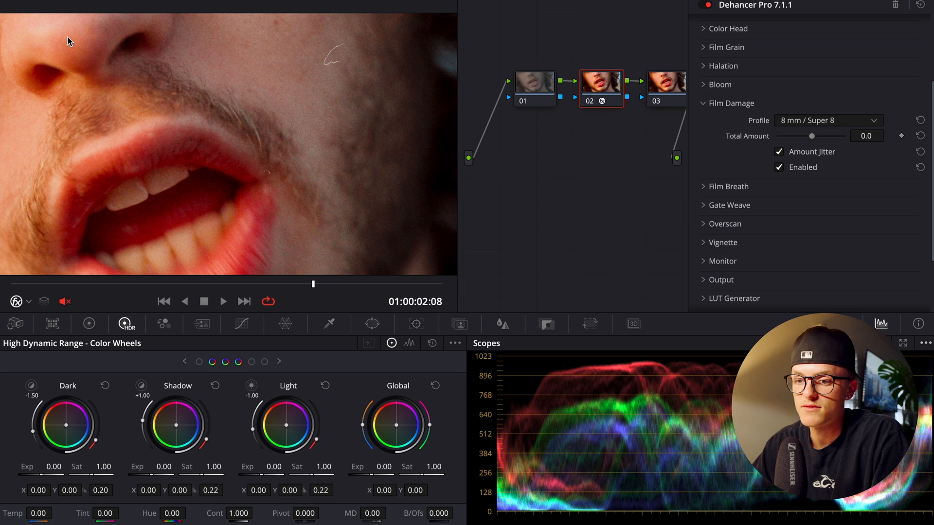
left_click(31, 2)
left_click(44, 6)
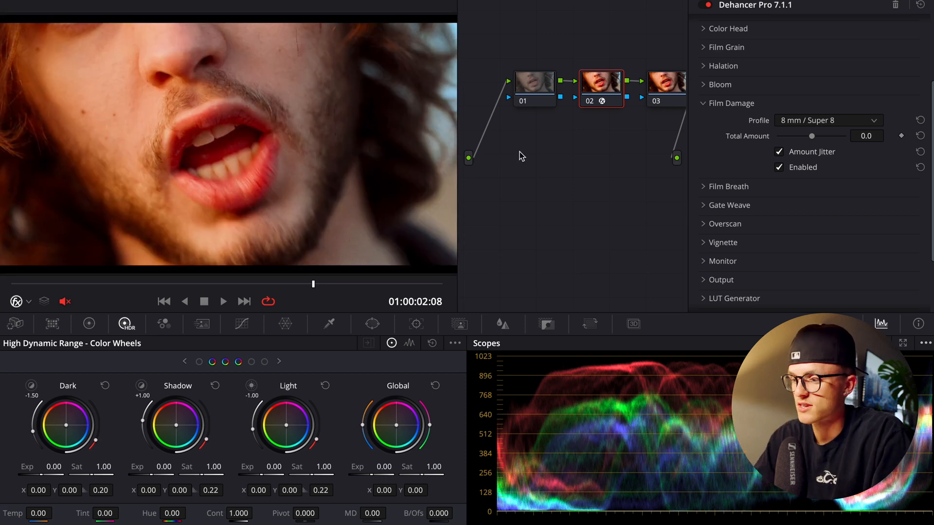
left_click(779, 166)
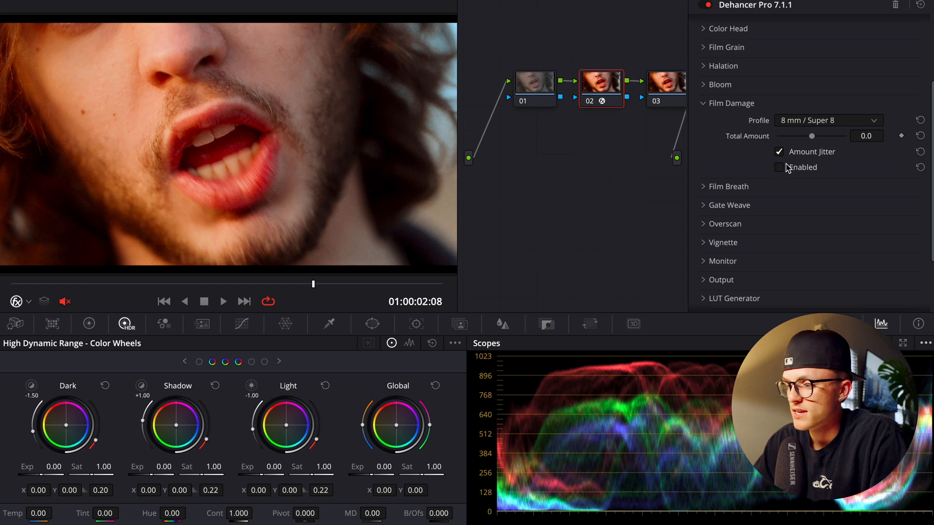
left_click(781, 167)
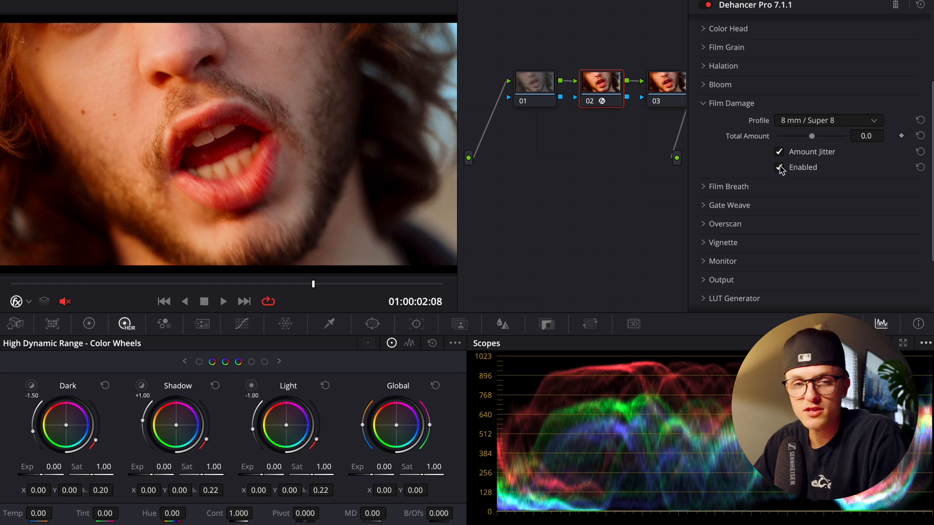
- Open the Film Breath settings in place of Film Damage, enable it with the 8 mm / Super 8 profile, and check it during playback
left_click(731, 103)
left_click(735, 122)
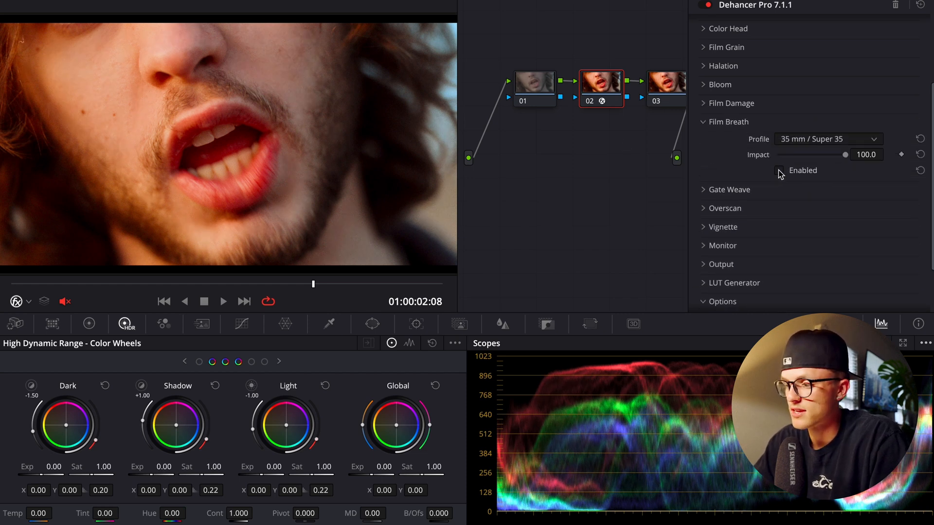
left_click(814, 139)
left_click(798, 157)
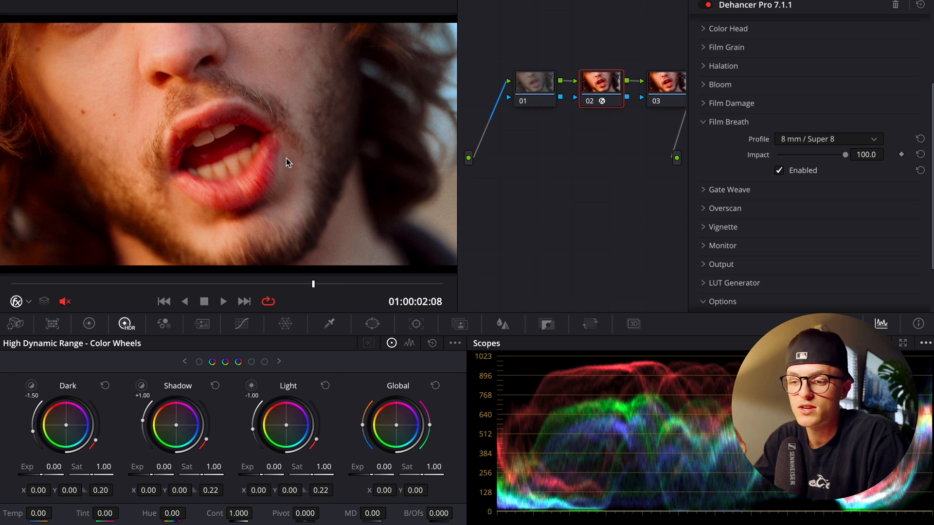
key("space")
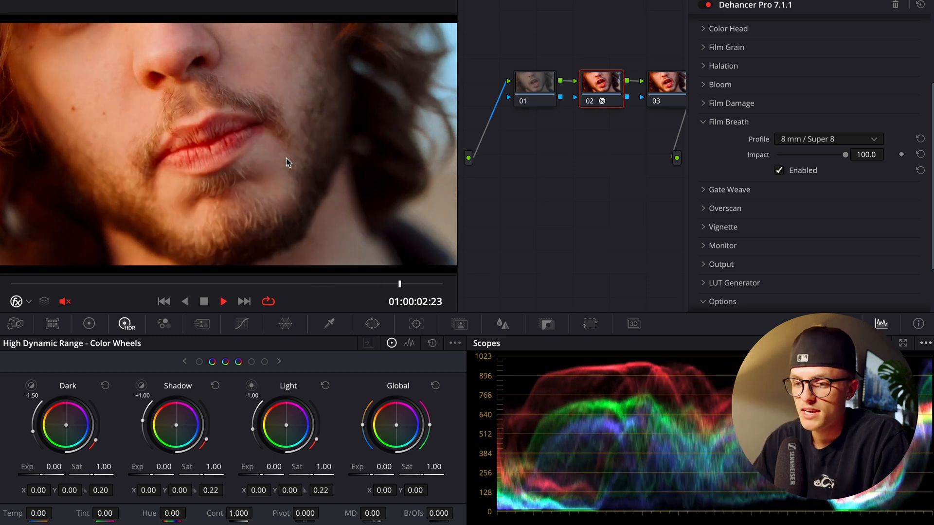
key("space")
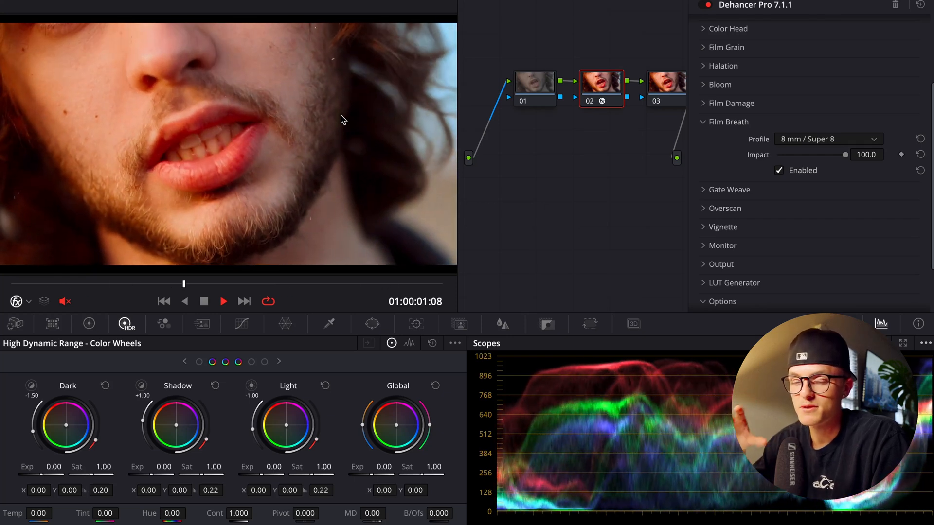
key("space")
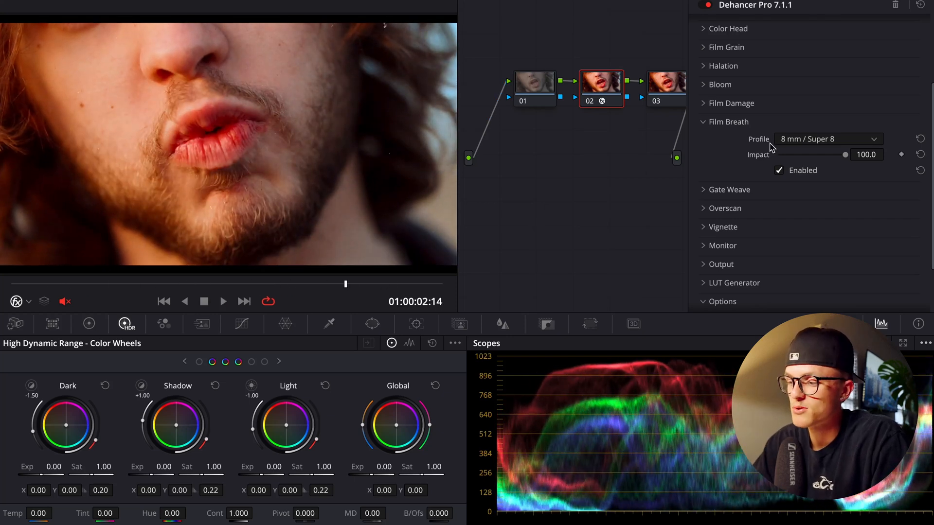
- Set the Film Breath profile to 35 mm / Super 35 and check the effect during playback
left_click(793, 141)
left_click(813, 196)
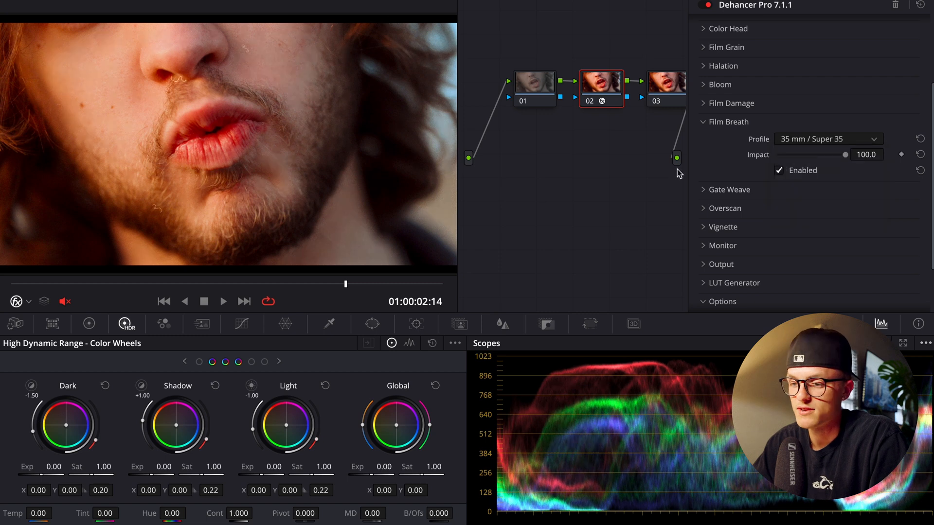
key("space")
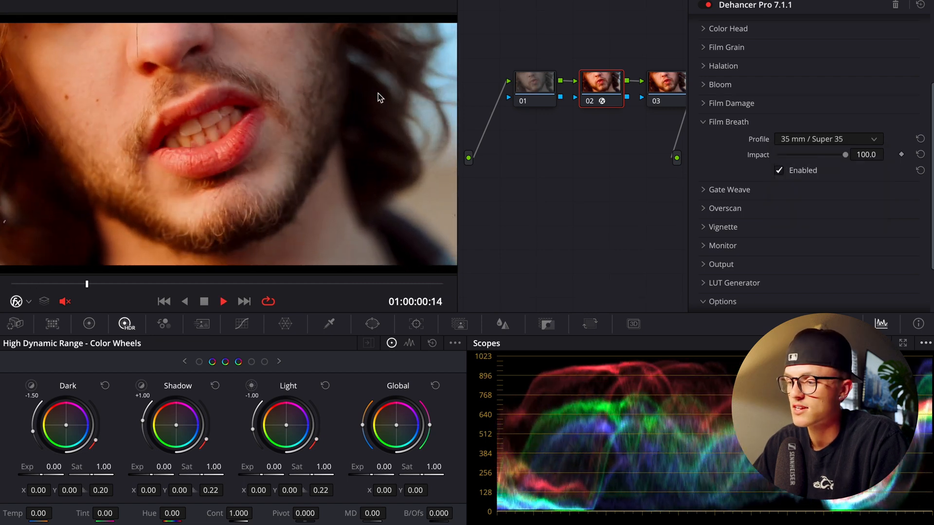
key("space")
- Reduce the Film Breath Impact to 45, review the Film Damage settings, and check the result during playback
left_click(808, 154)
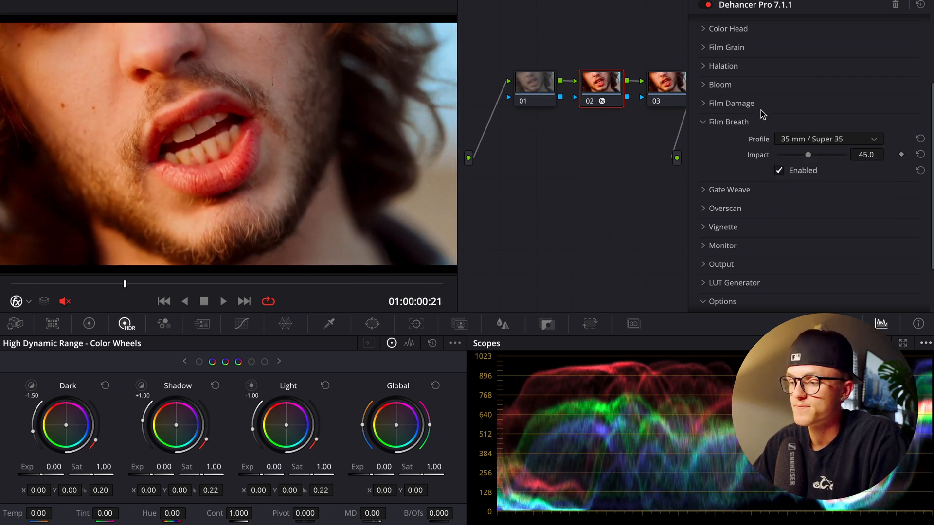
left_click(731, 103)
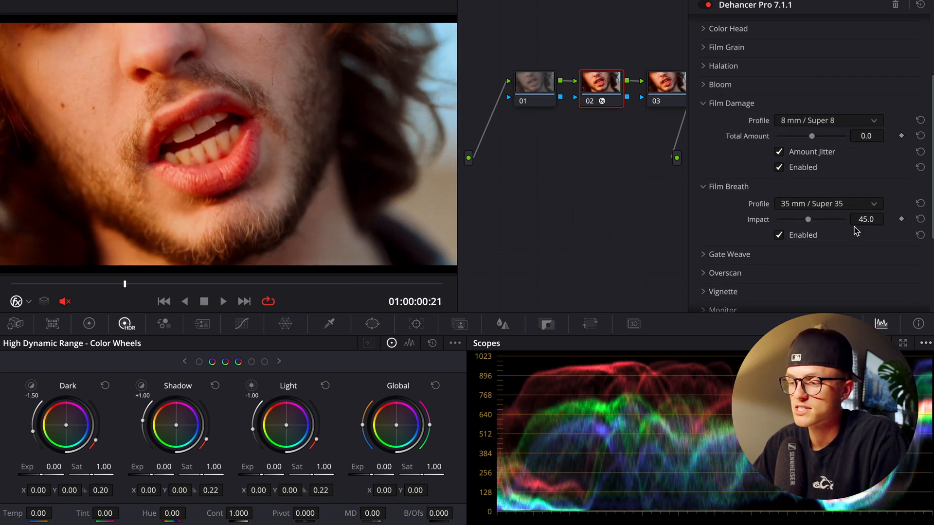
left_click(770, 101)
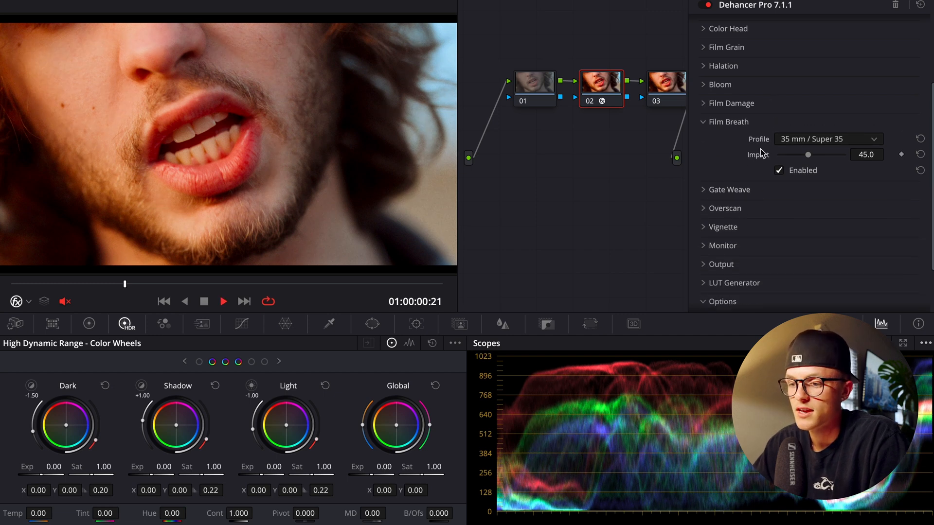
key("space")
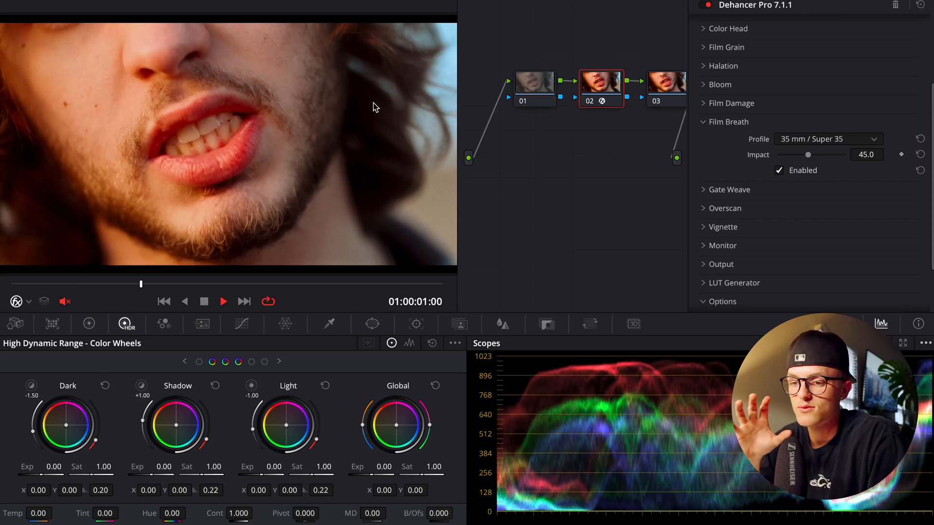
key("space")
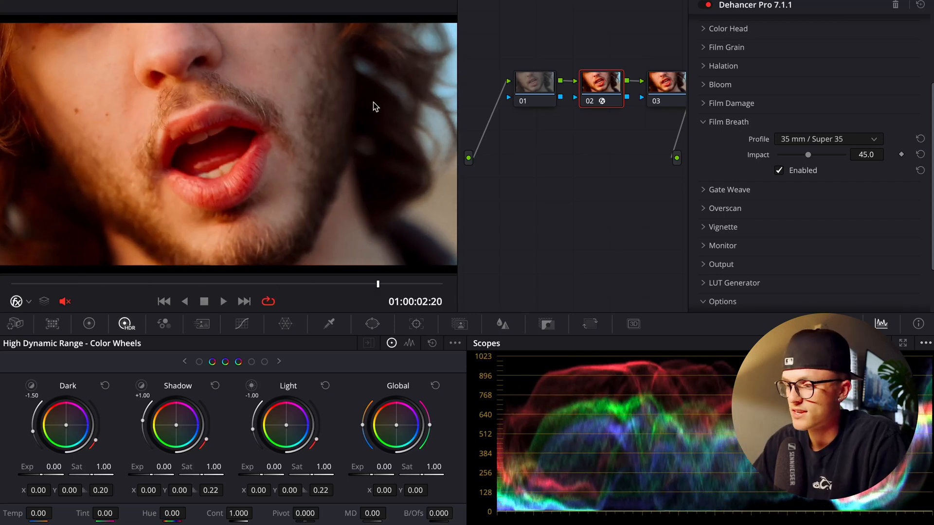
- Open the Gate Weave settings in place of Film Breath, enable gate weave, and check it during playback
left_click(777, 124)
left_click(771, 143)
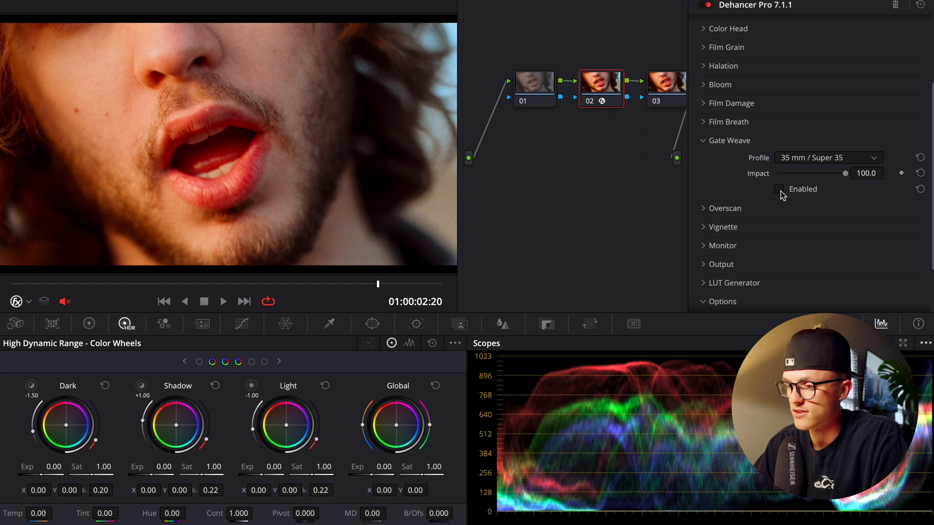
left_click(779, 189)
key("space")
key("space")
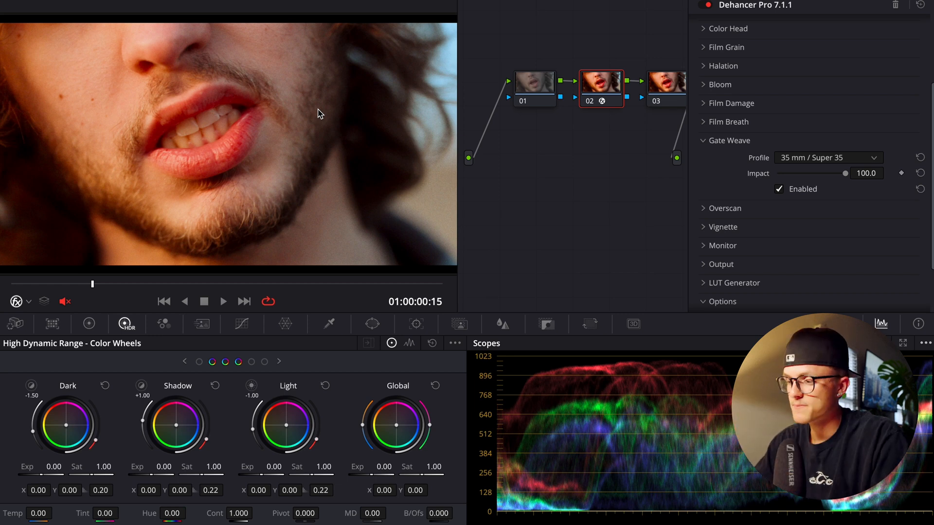
- Set the Gate Weave profile to 8 mm / Super 8 and check the movement during playback
left_click(826, 161)
left_click(825, 186)
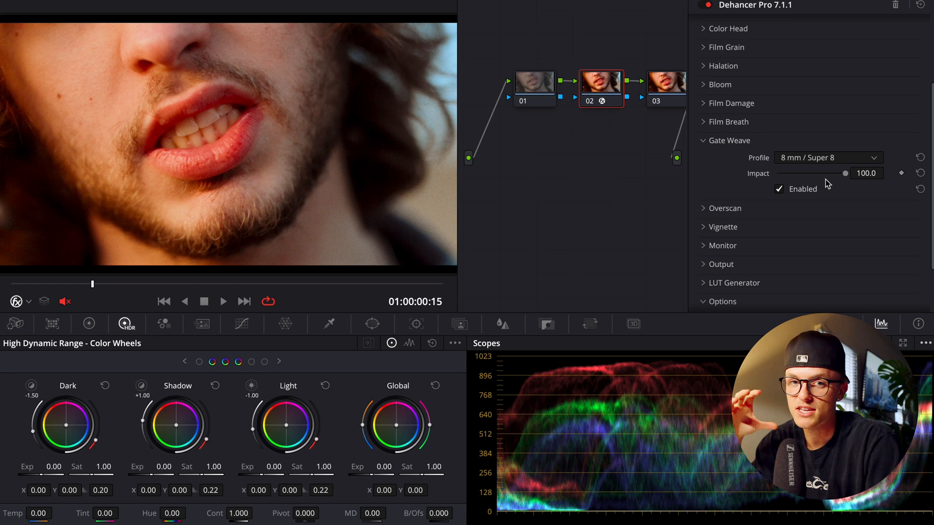
key("space")
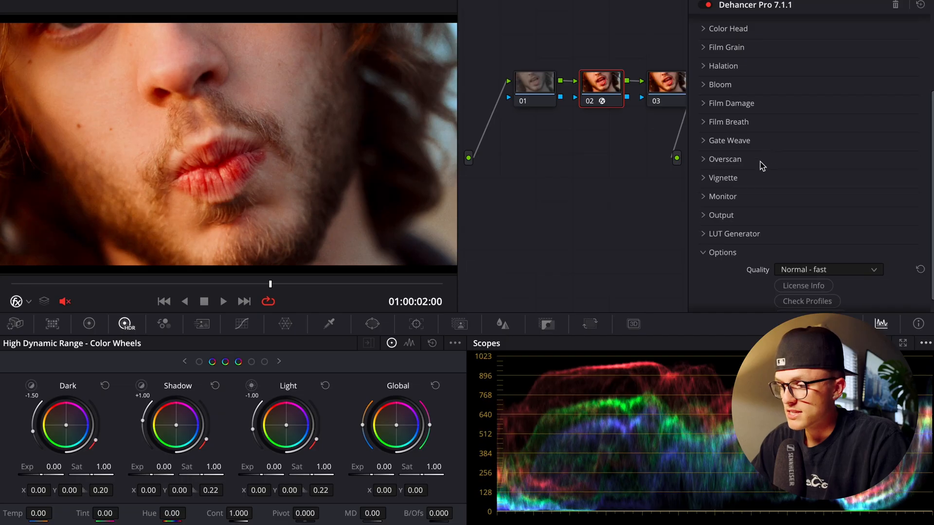
- Open the Overscan settings, enable overscan with the Super 35mm 1.37:1 gate, and check the frame border during playback
left_click(764, 164)
scroll(816, 237, "down", 3)
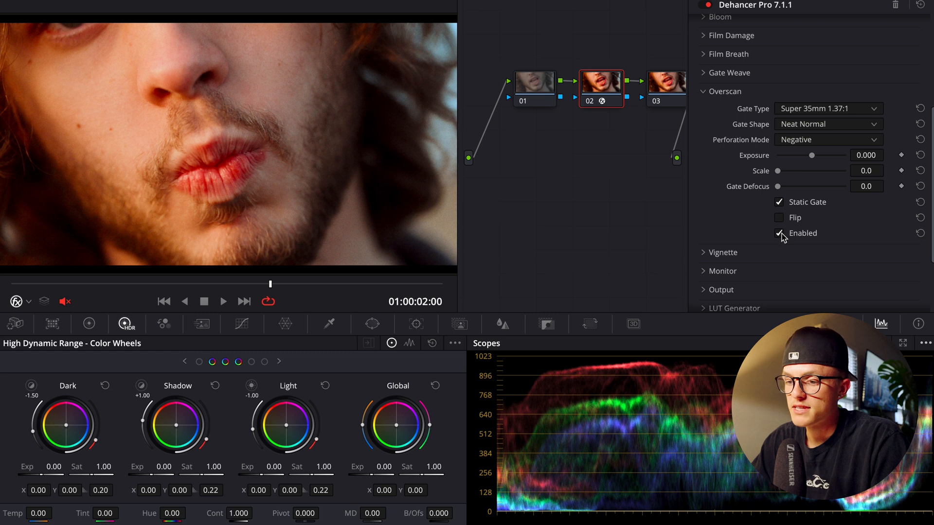
key("space")
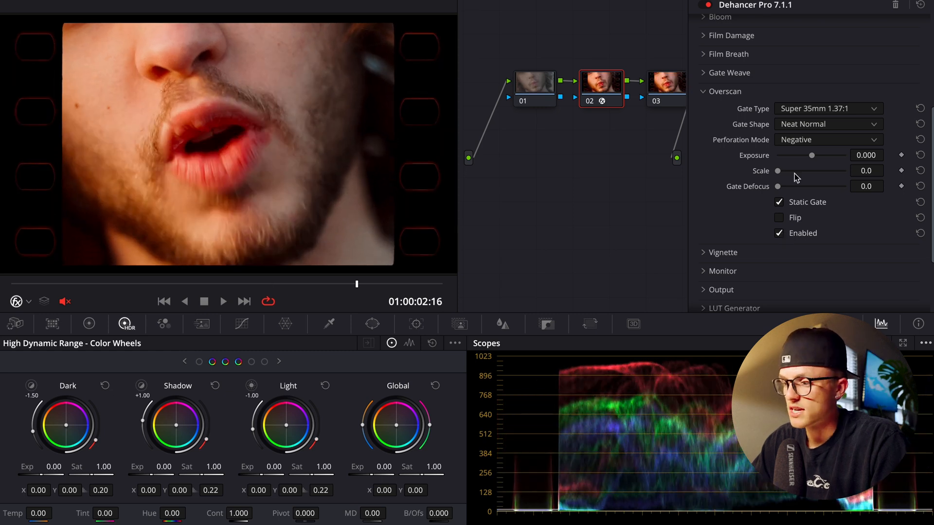
- Set the Overscan Gate Type to Super 8mm 1.33:1 and check the frame border during playback
left_click(836, 114)
left_click(840, 125)
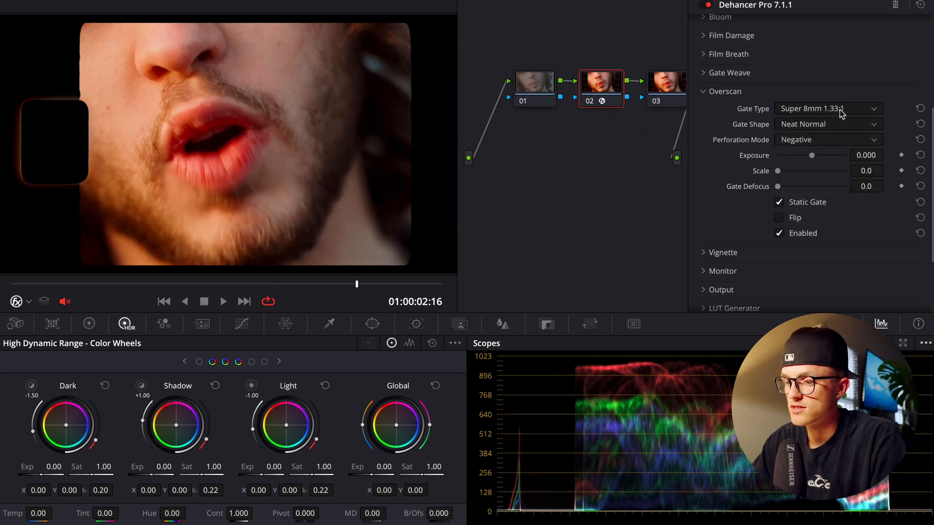
left_click(841, 114)
left_click(844, 109)
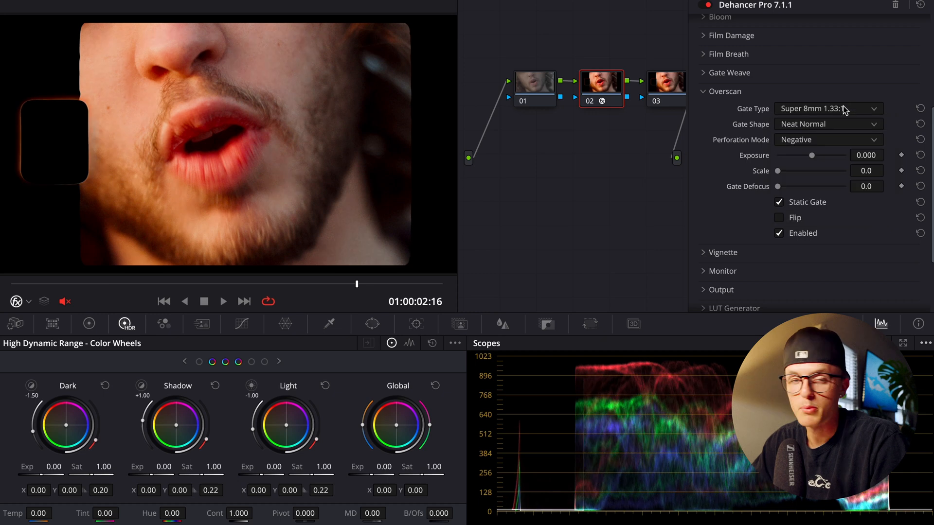
left_click(838, 107)
left_click(842, 99)
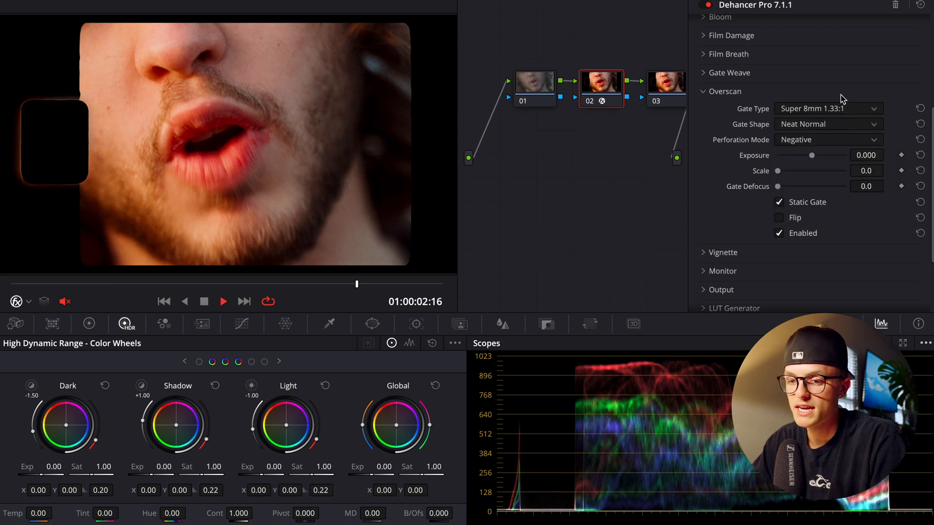
key("space")
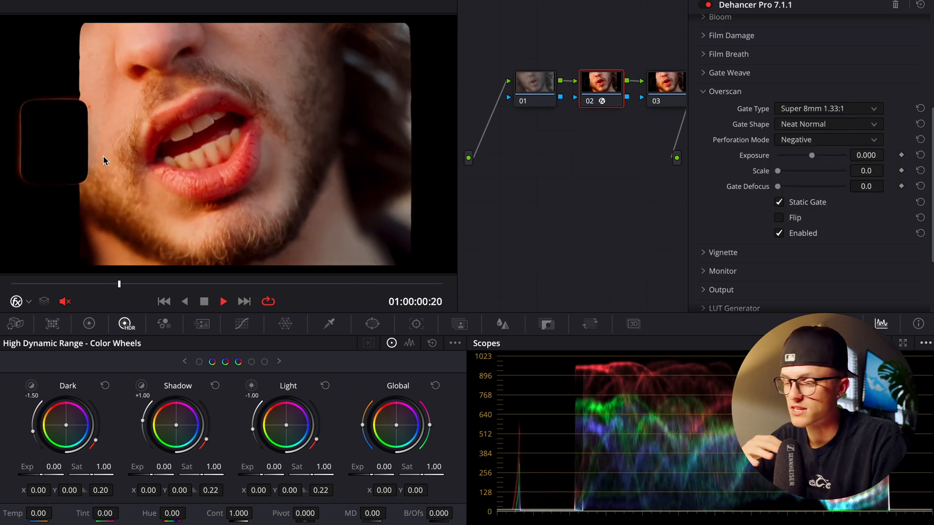
key("space")
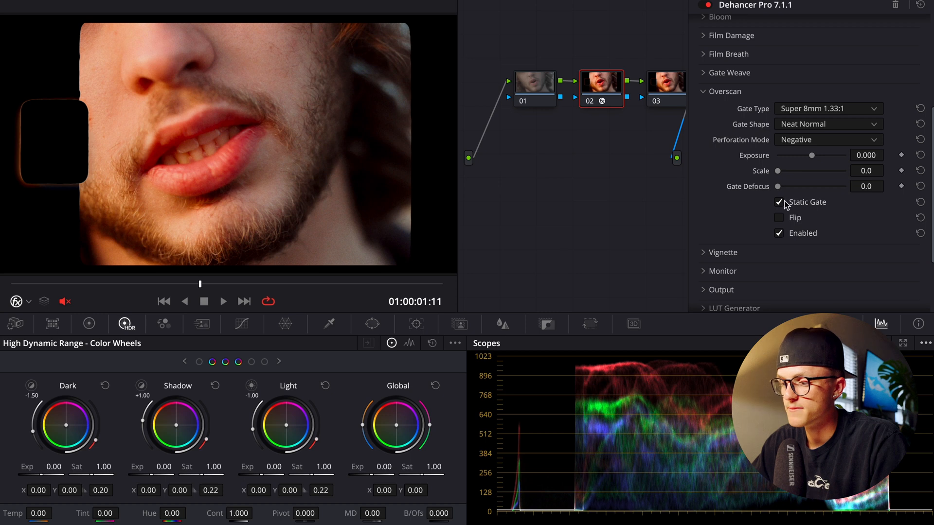
- Compare the Super 8mm overscan with Static Gate turned off and back on during playback
left_click(779, 202)
key("space")
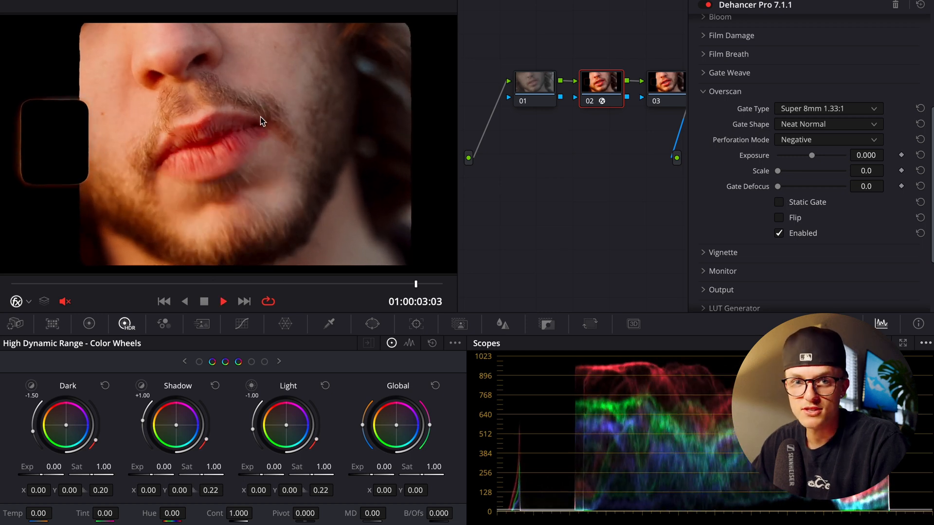
key("space")
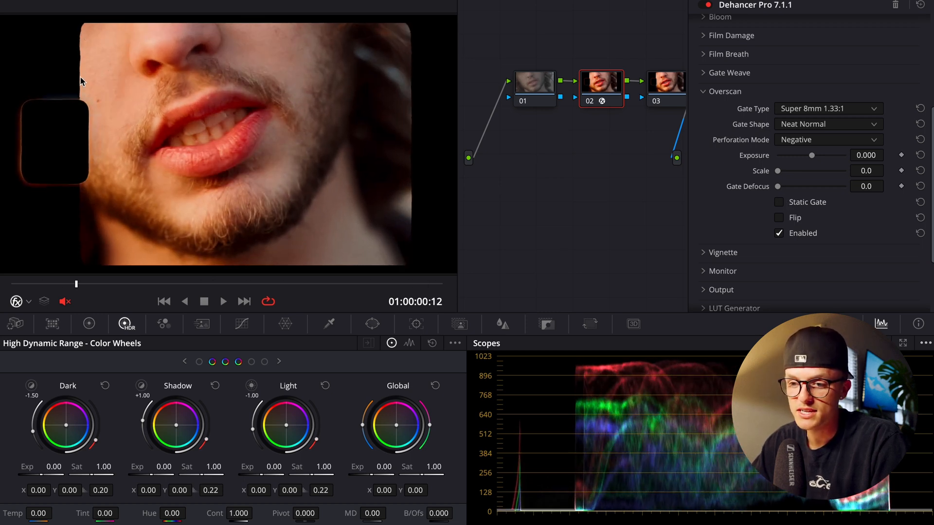
key("space")
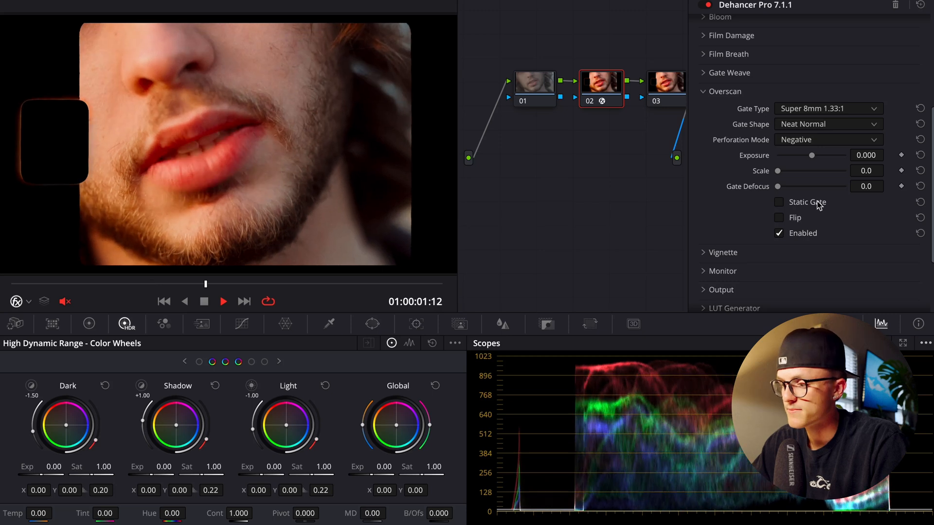
left_click(778, 205)
key("space")
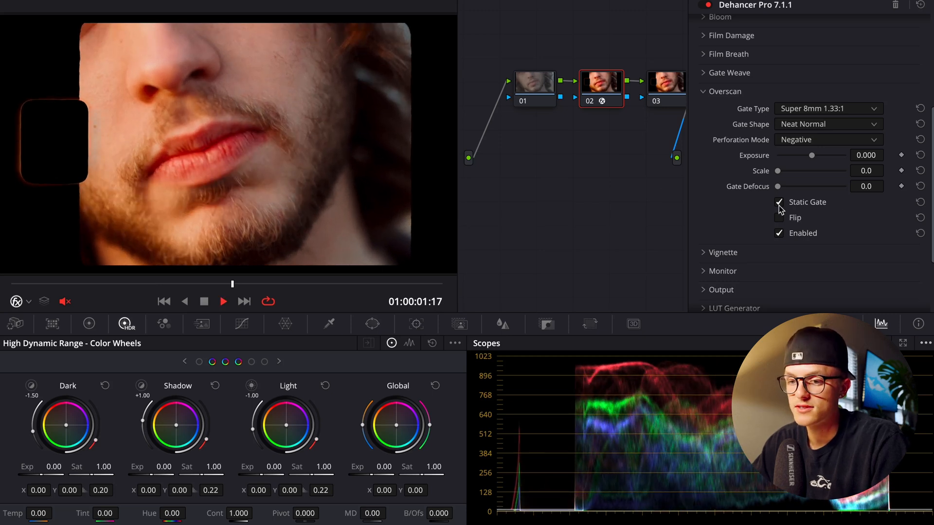
key("space")
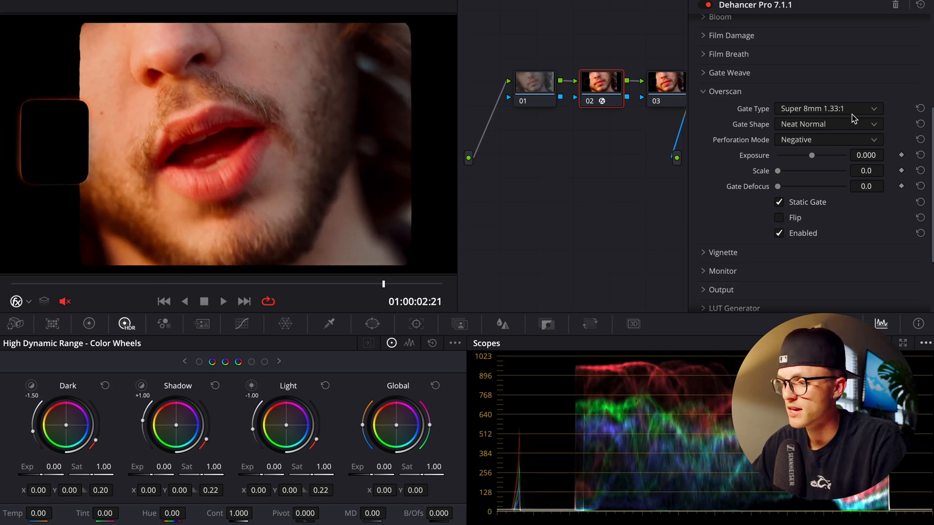
- Try the Neat Sharp overscan gate shape, set it to Neat Rounded, and adjust the overscan Exposure
left_click(847, 125)
left_click(827, 154)
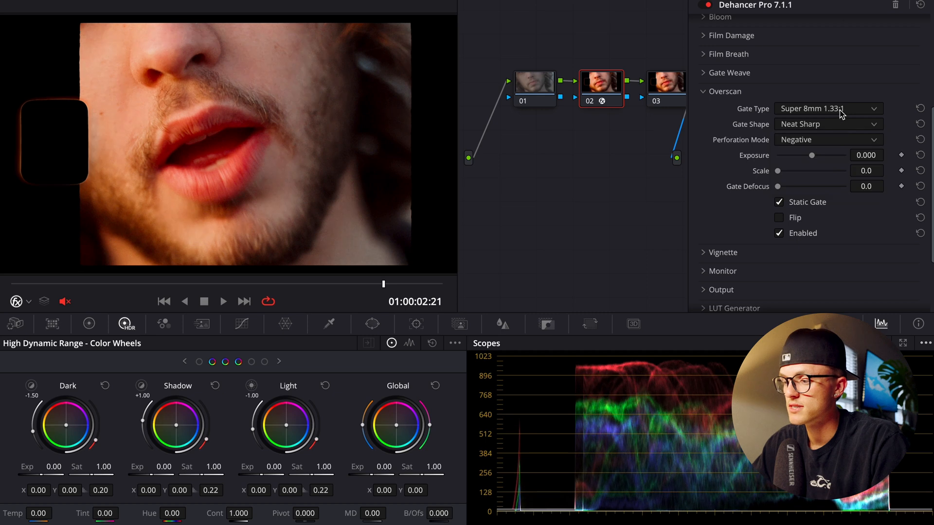
left_click(838, 125)
left_click(833, 166)
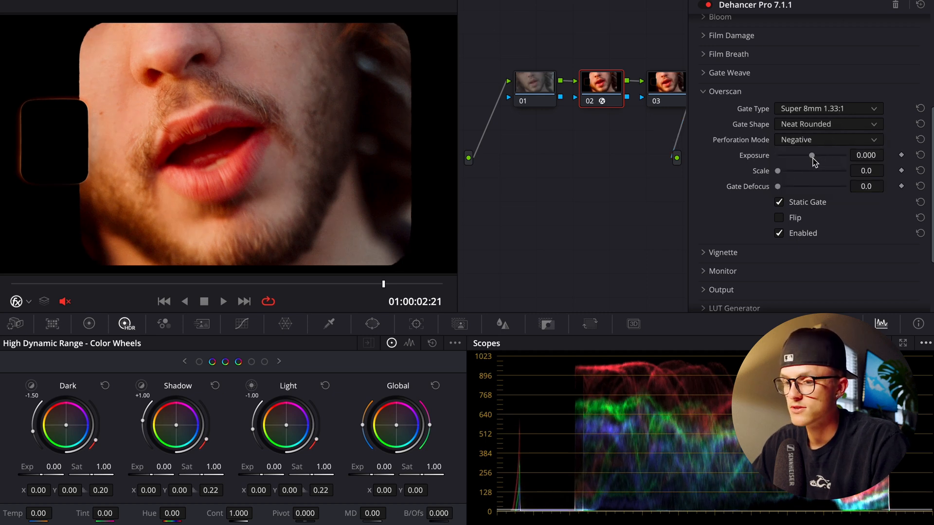
left_click_drag(814, 162, 903, 166)
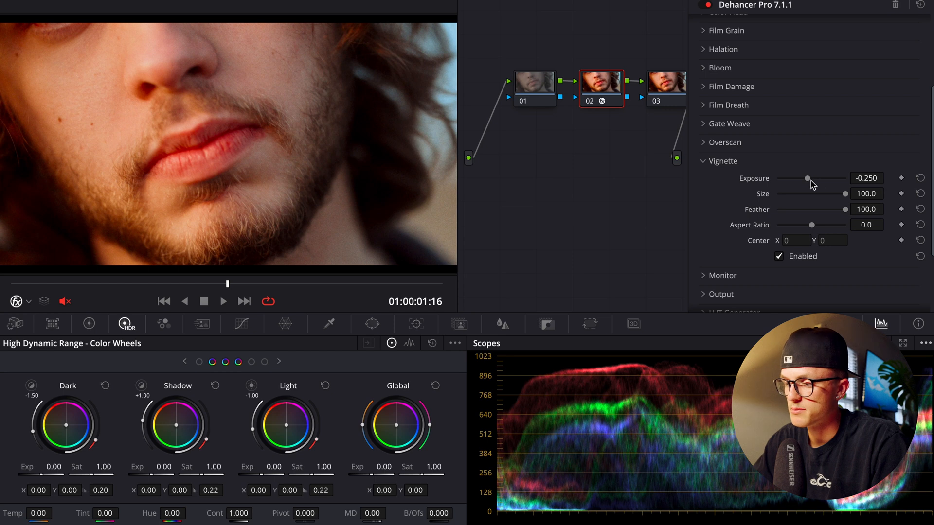
- Set the Vignette Exposure to -1.340 and Feather to 45.8, and compare the image with the vignette disabled and enabled
left_click_drag(810, 180, 791, 181)
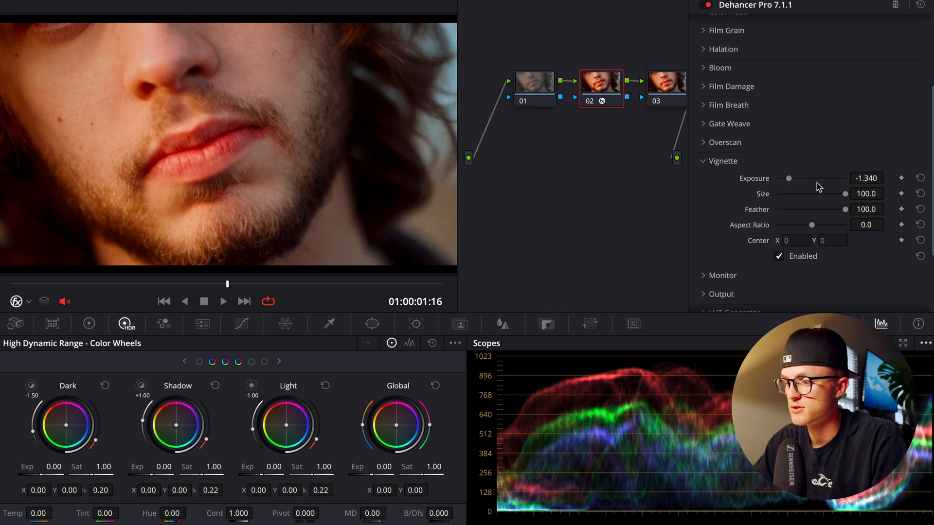
left_click_drag(844, 195, 810, 214)
left_click(779, 256)
left_click(779, 256)
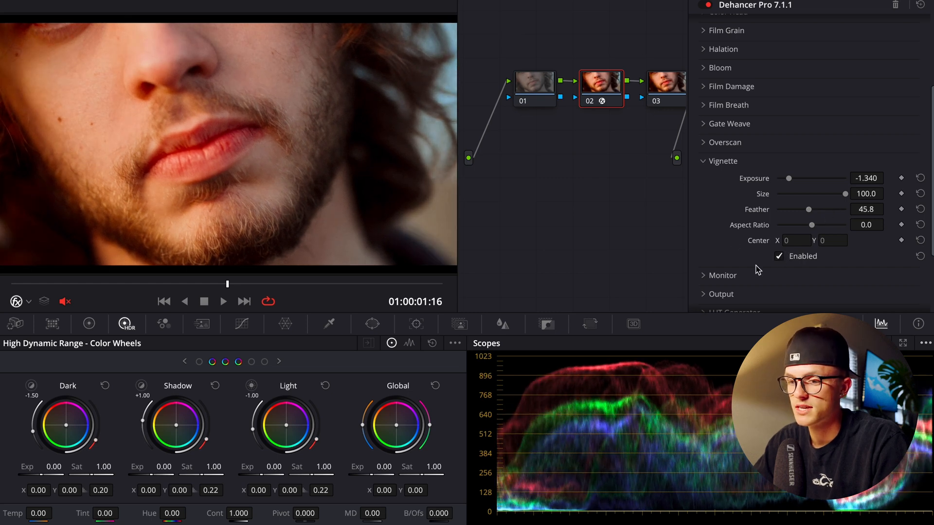
left_click(780, 257)
left_click(781, 256)
left_click(742, 163)
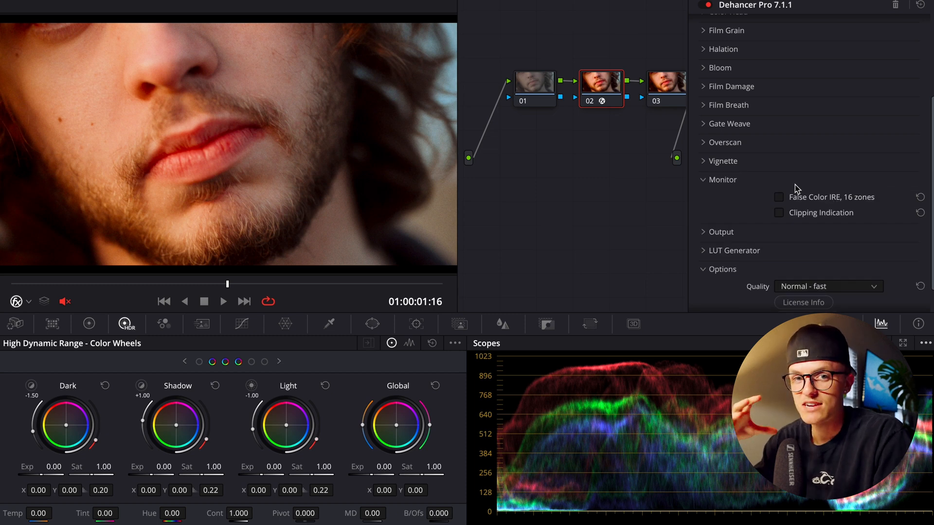
- Check the image with the False Color IRE, 16 zones overlay, switch that overlay off, and check Clipping Indication
left_click(782, 198)
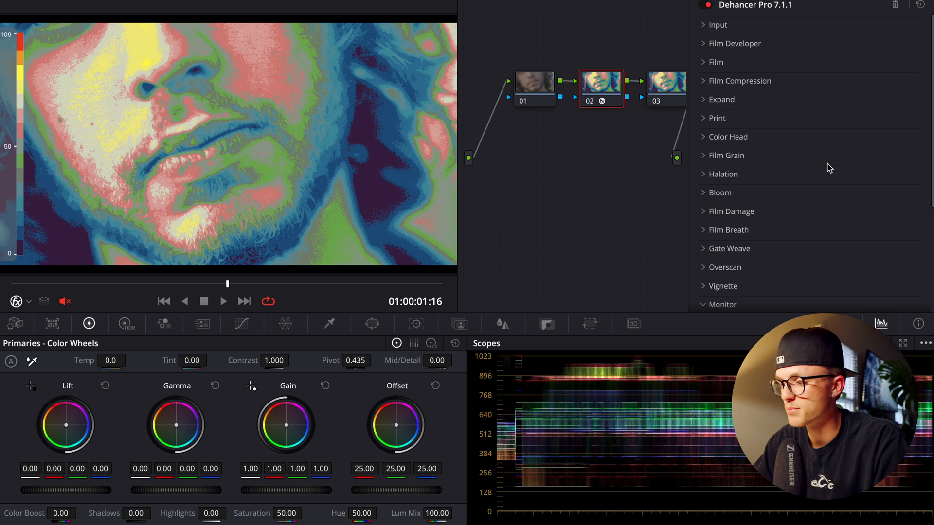
scroll(837, 168, "down", 3)
left_click(780, 163)
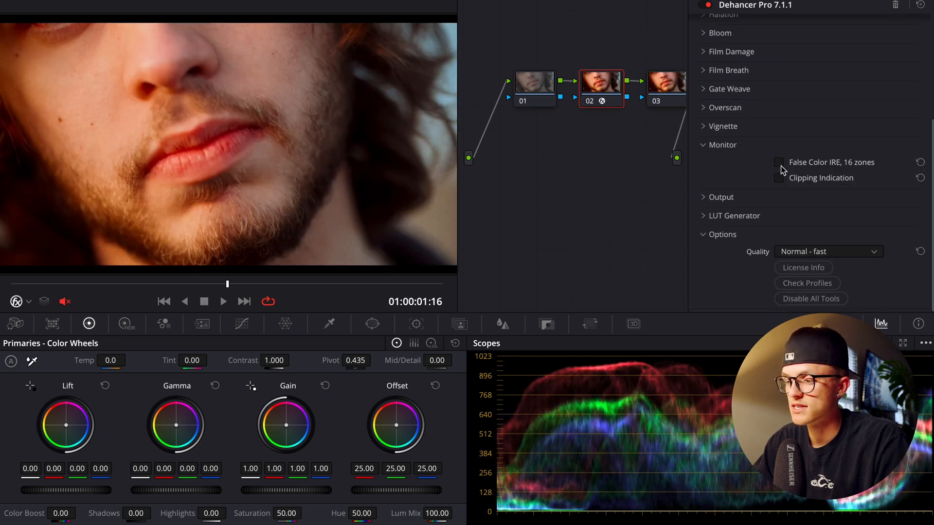
left_click(780, 179)
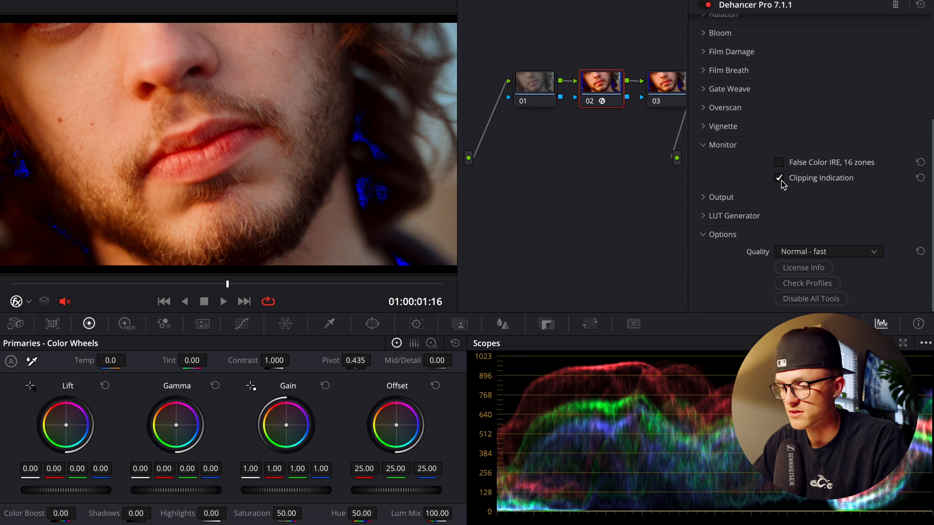
- Compare the playing clip with Dehancer's output Total Impact at 0 and at 100
left_click(716, 198)
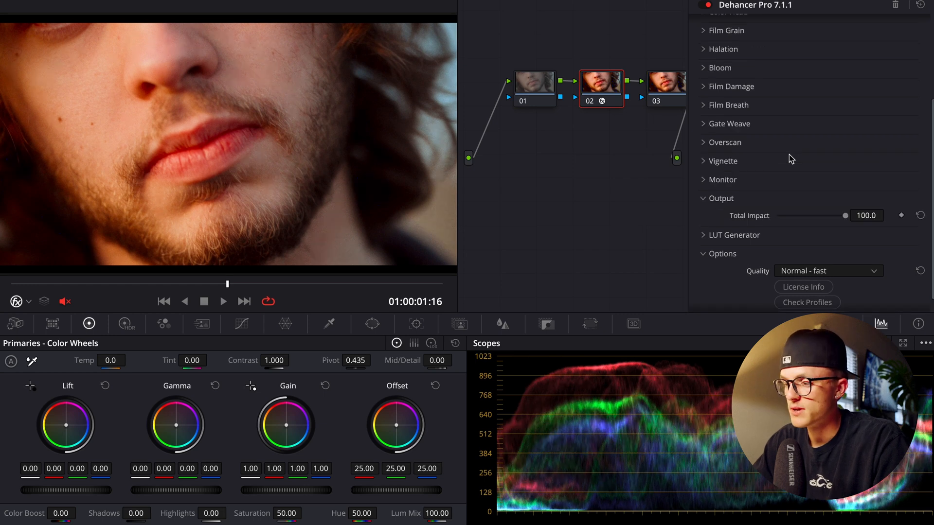
scroll(847, 159, "down", 1)
left_click_drag(843, 203, 740, 197)
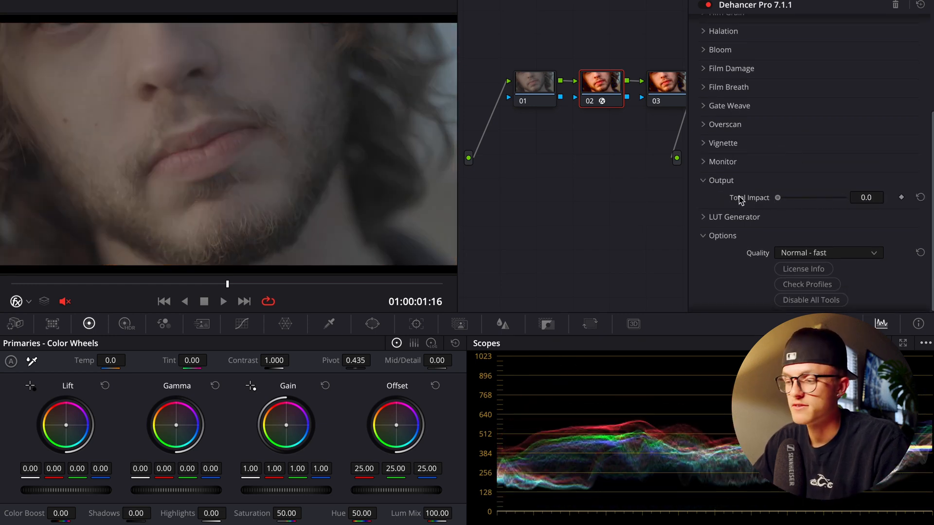
key("space")
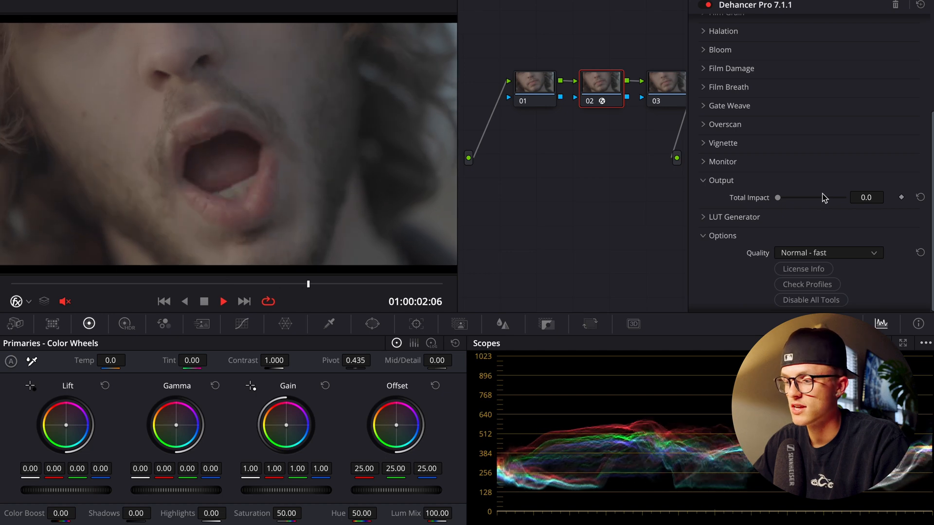
key("space")
left_click_drag(814, 198, 902, 210)
key("space")
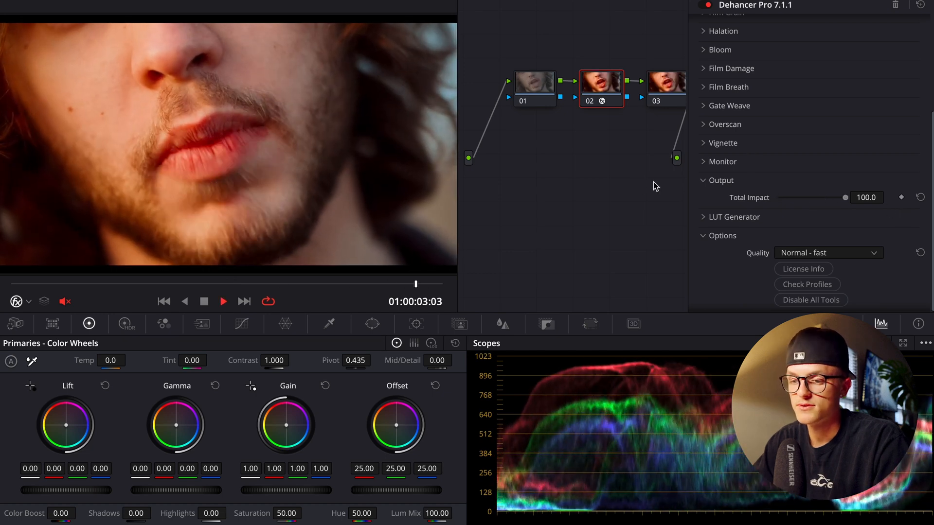
key("space")
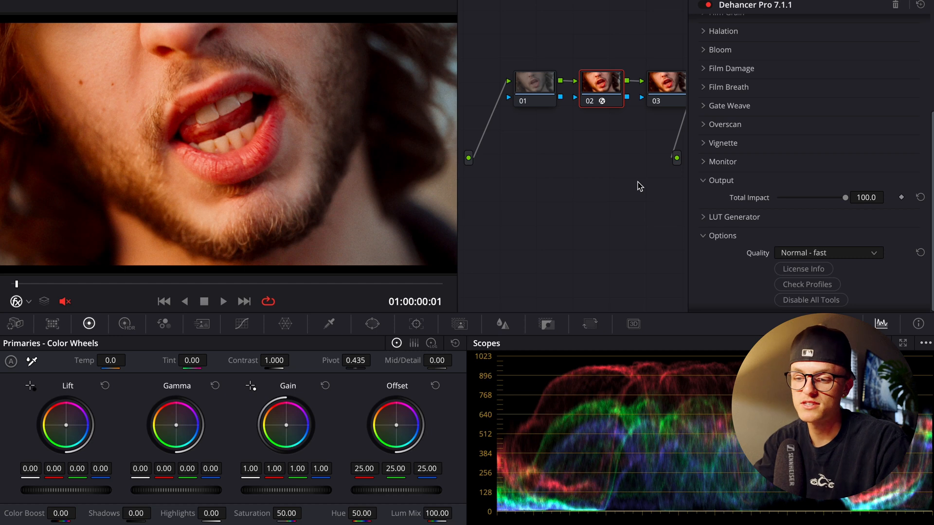
key("space")
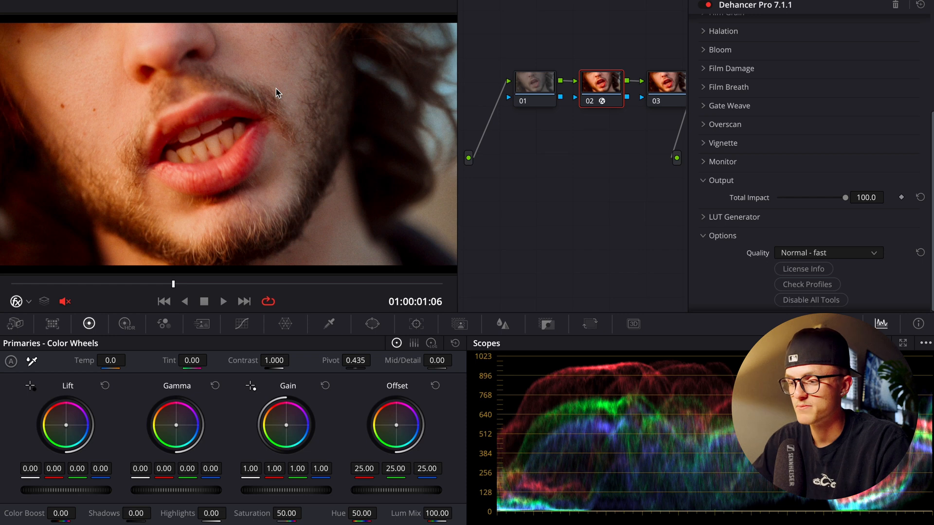
- Show the LUT Generator's export settings, and collapse the open Dehancer sections
left_click(780, 181)
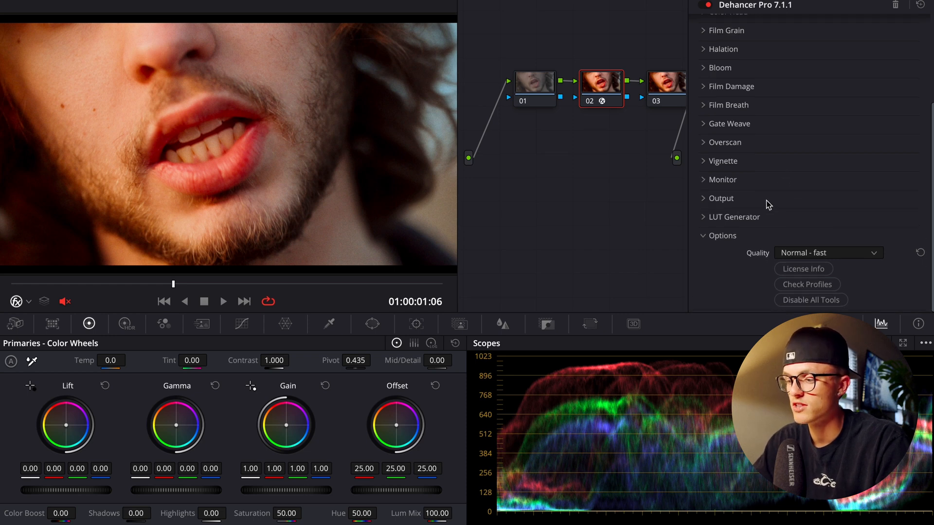
left_click(763, 215)
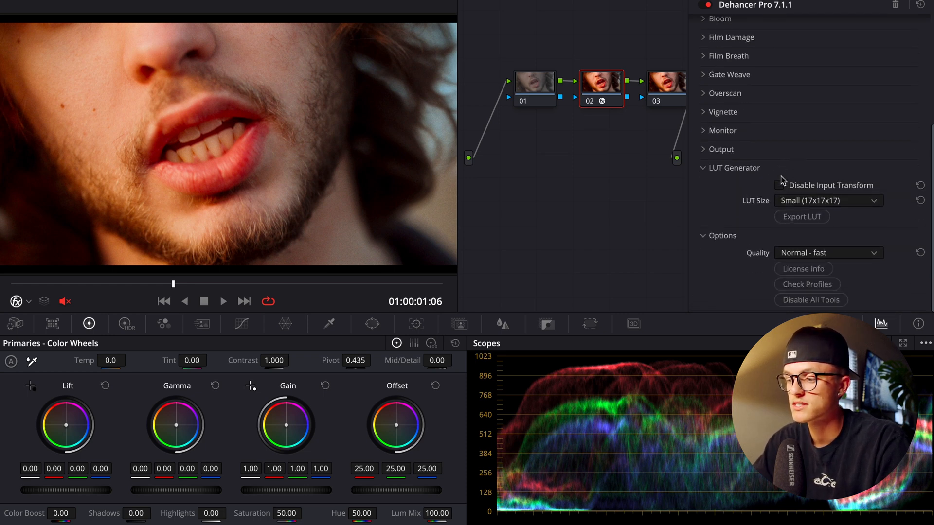
left_click(780, 177)
left_click(786, 241)
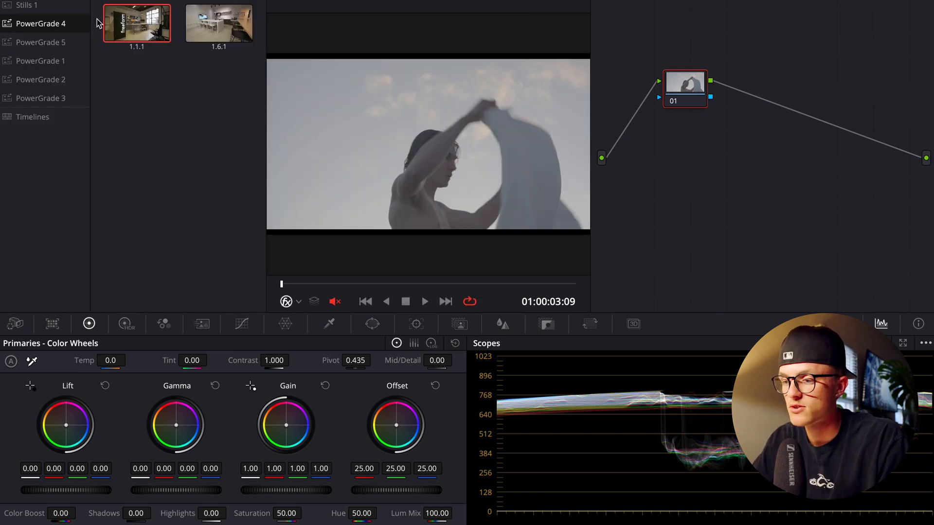
- Try the saved grade 1.1.1 from PowerGrade 4 on the towel clip at 01:00:05:00, and reset all grades and nodes
middle_click(130, 26)
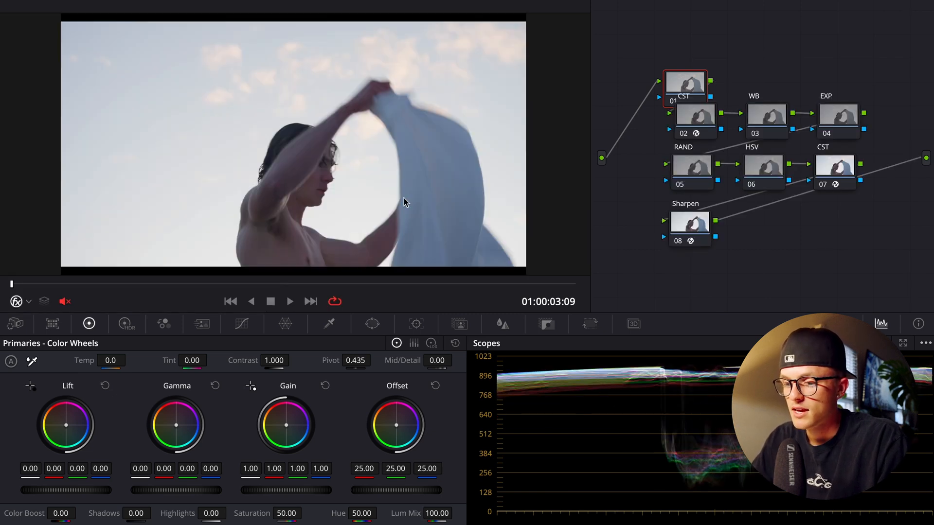
left_click_drag(246, 285, 335, 284)
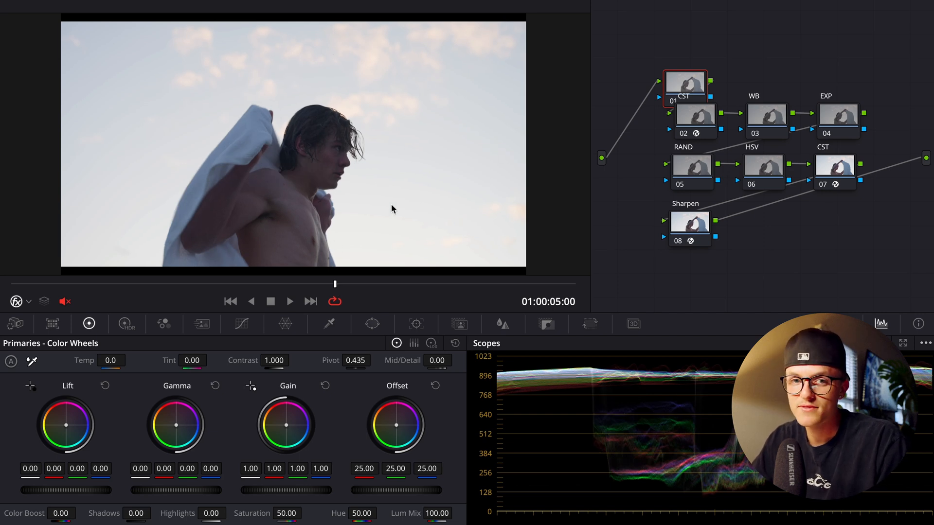
right_click(739, 22)
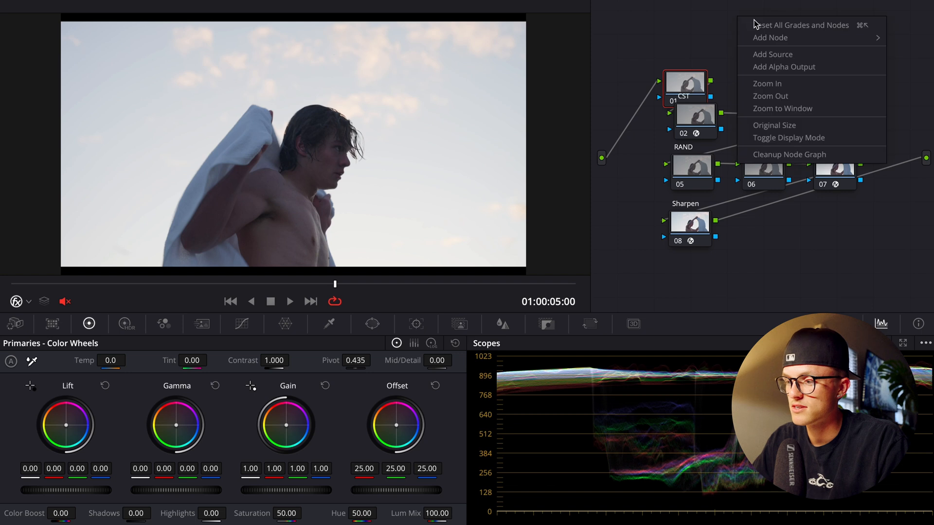
left_click(751, 22)
- Build a chain of four serial nodes and apply the Dehancer Pro 7.1.1 effect to node 03
left_click(50, 3)
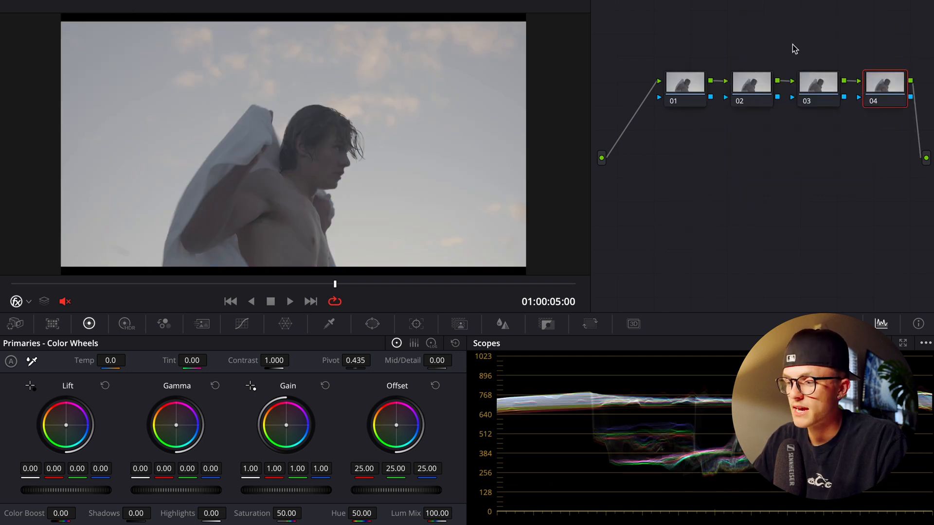
scroll(834, 51, "right", 2)
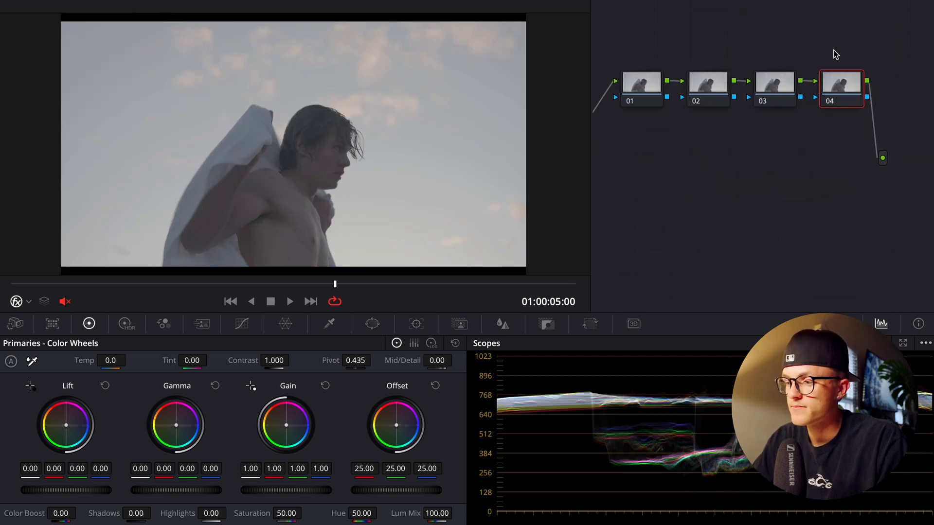
left_click(788, 78)
left_click(879, 1)
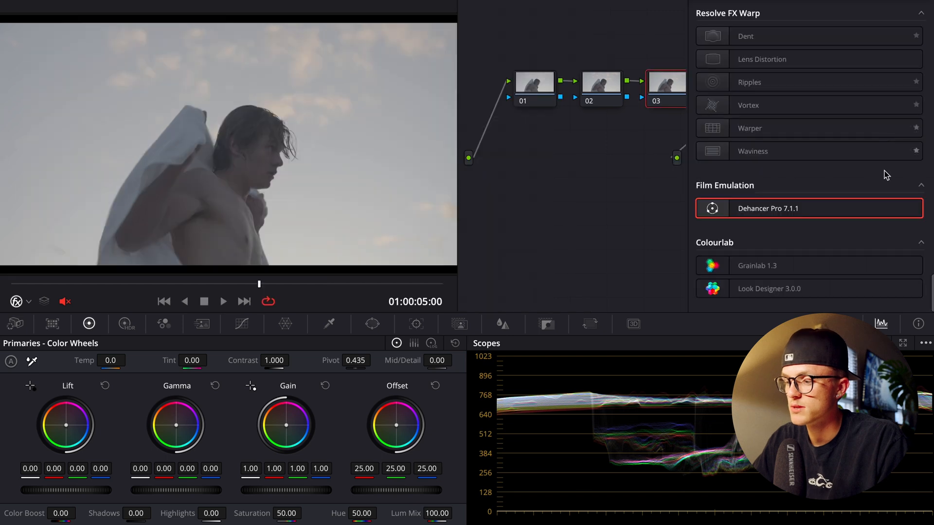
left_click_drag(798, 209, 667, 87)
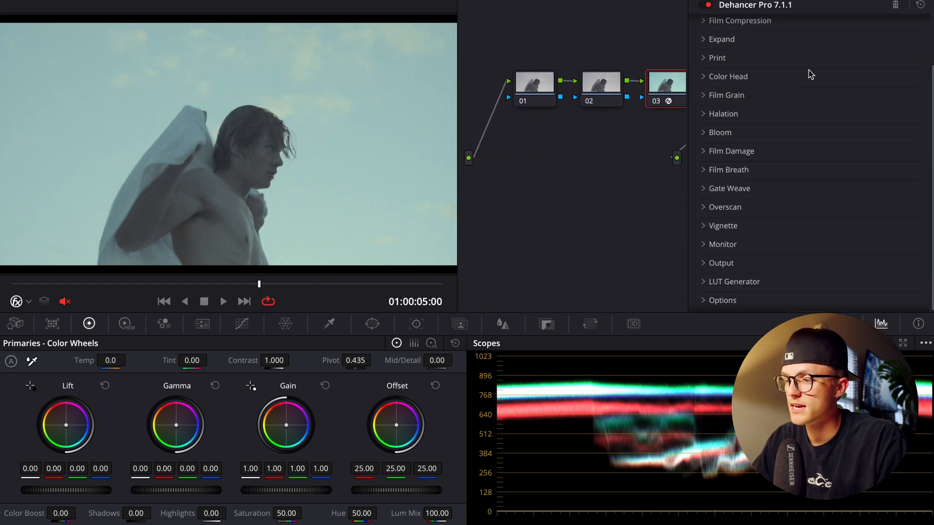
- Set the Dehancer input source to Choose Camera for the Sony Cinema Line FX6
scroll(809, 73, "up", 4)
left_click(767, 26)
left_click(793, 44)
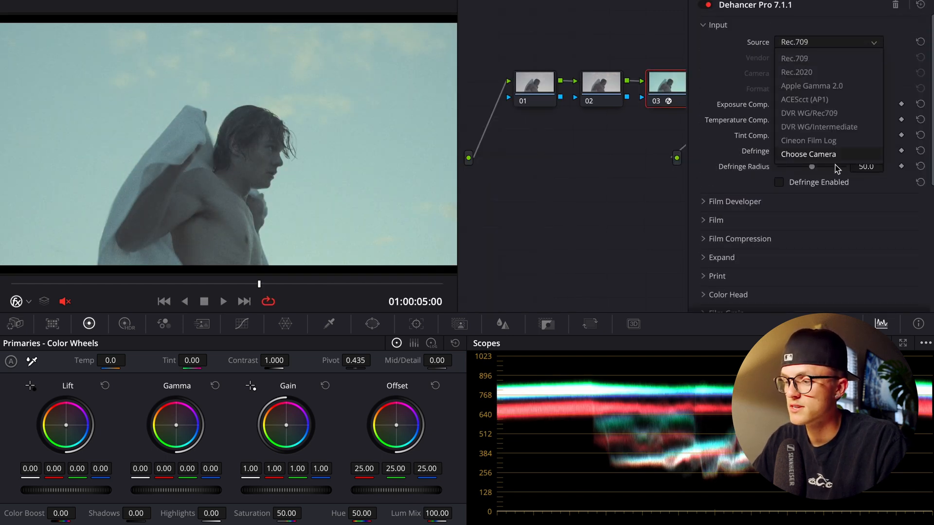
left_click(809, 154)
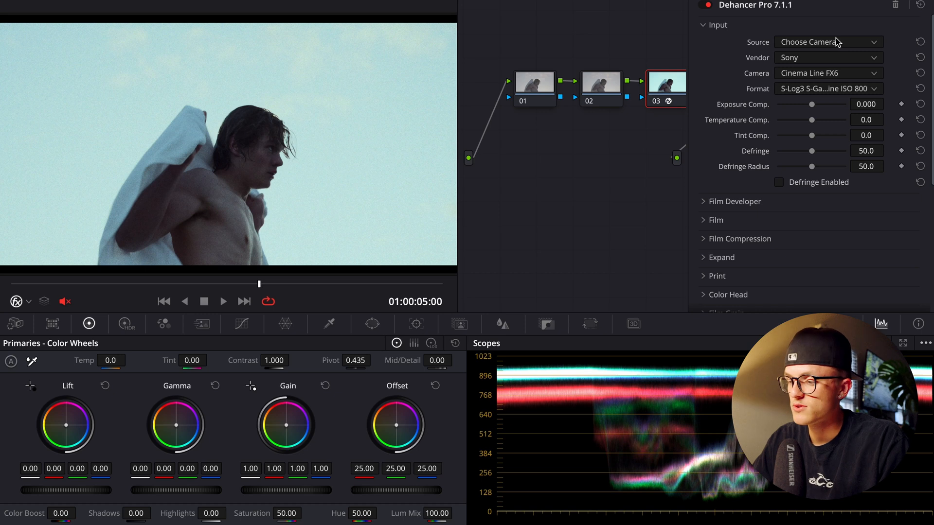
- Set the Film profile in Dehancer to Kodak Portra 400
scroll(836, 39, "down", 3)
left_click(780, 142)
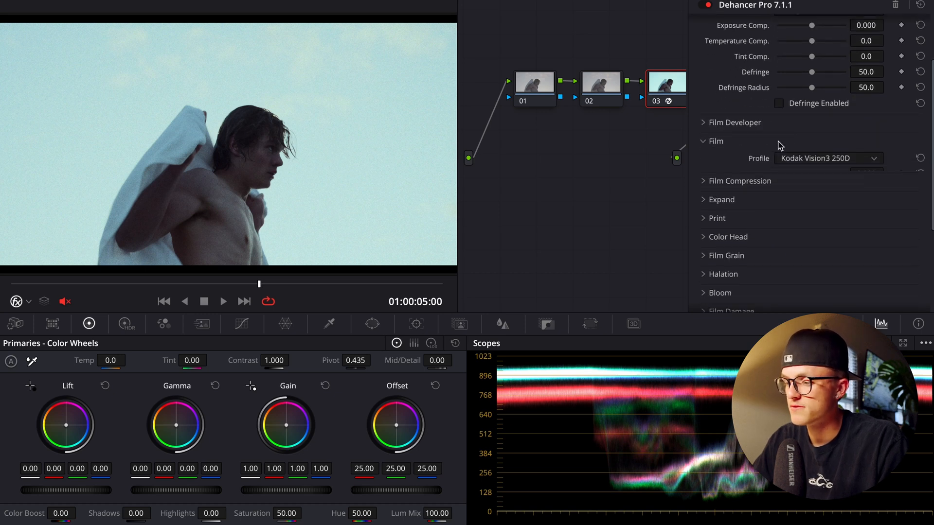
left_click(804, 158)
left_click(843, 219)
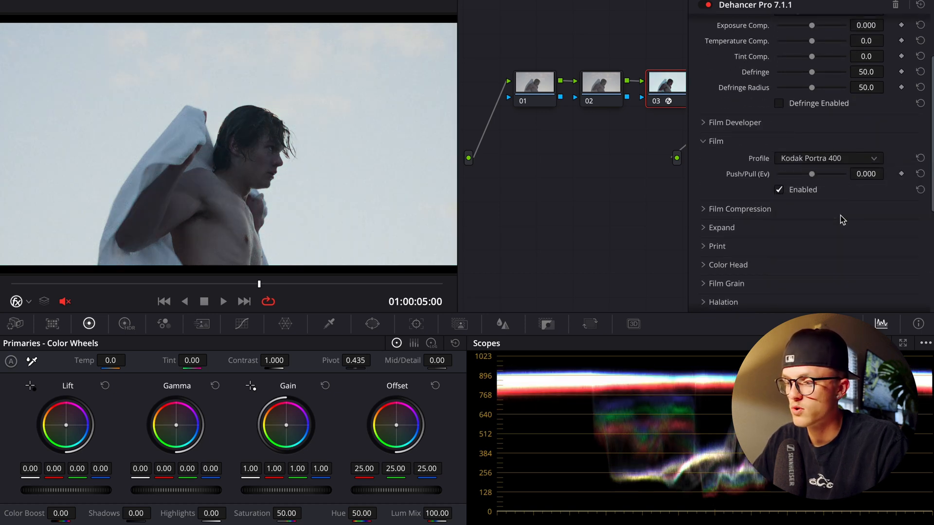
- Set the Print profile to Kodak Endura Glossy Paper, and play back the clip to review the look
scroll(838, 164, "down", 3)
left_click(780, 175)
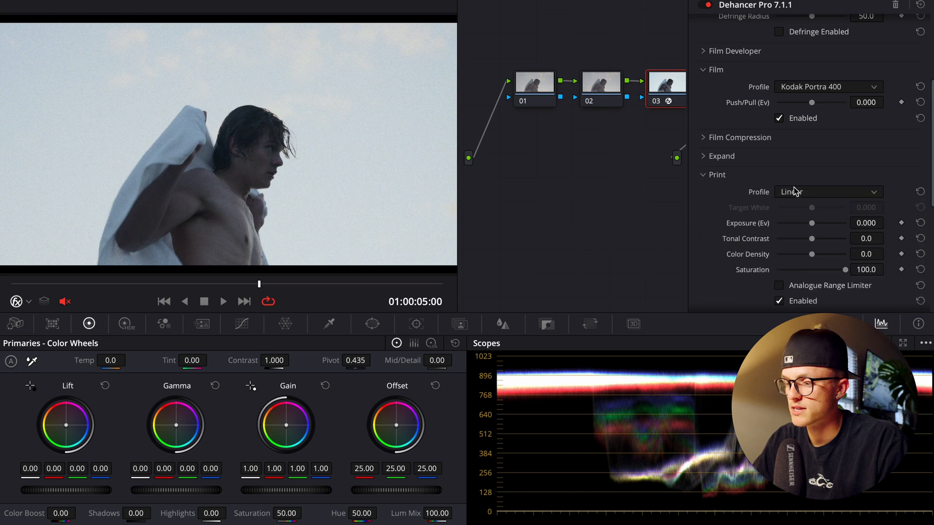
left_click(797, 192)
left_click(836, 263)
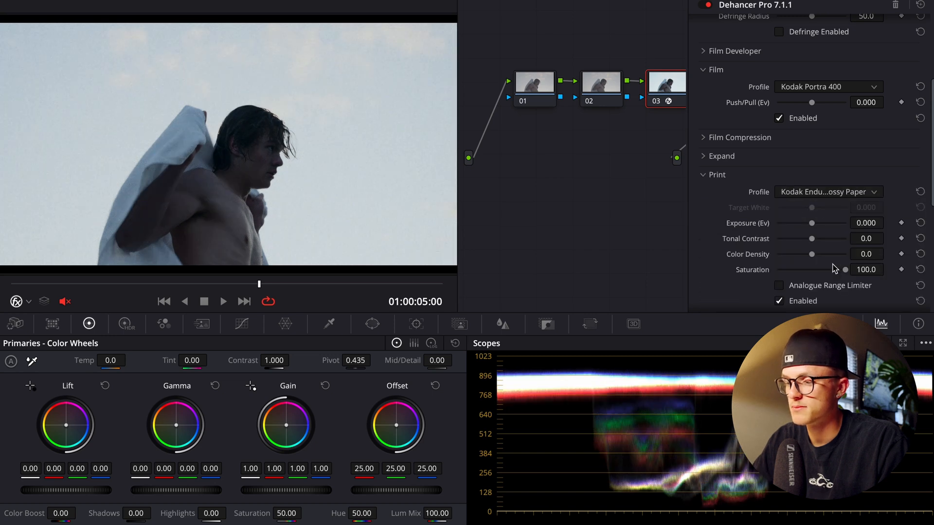
left_click(811, 176)
scroll(804, 136, "up", 5)
left_click(798, 101)
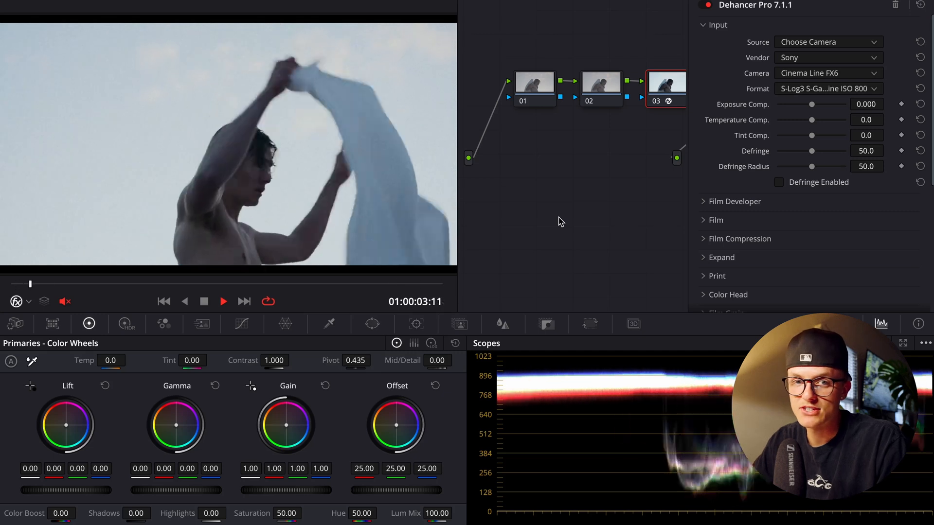
key("space")
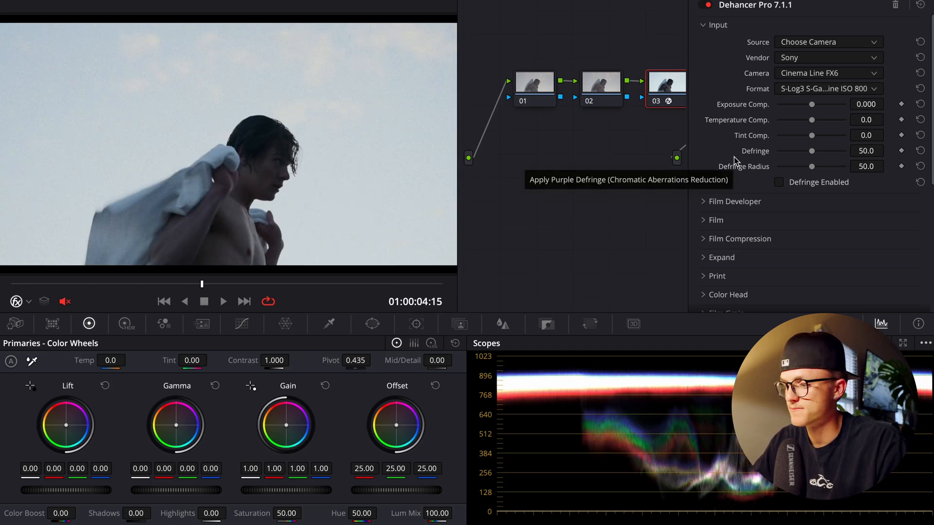
- Set the HDR color wheels on node 02 to the Sony footage's color space and to Sony S-Log3 gamma
scroll(641, 91, "right", 2)
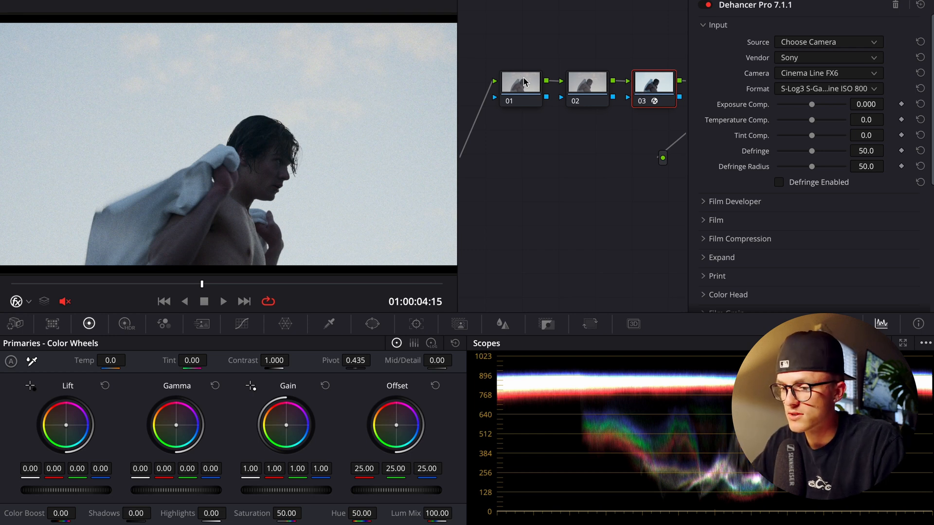
left_click(584, 85)
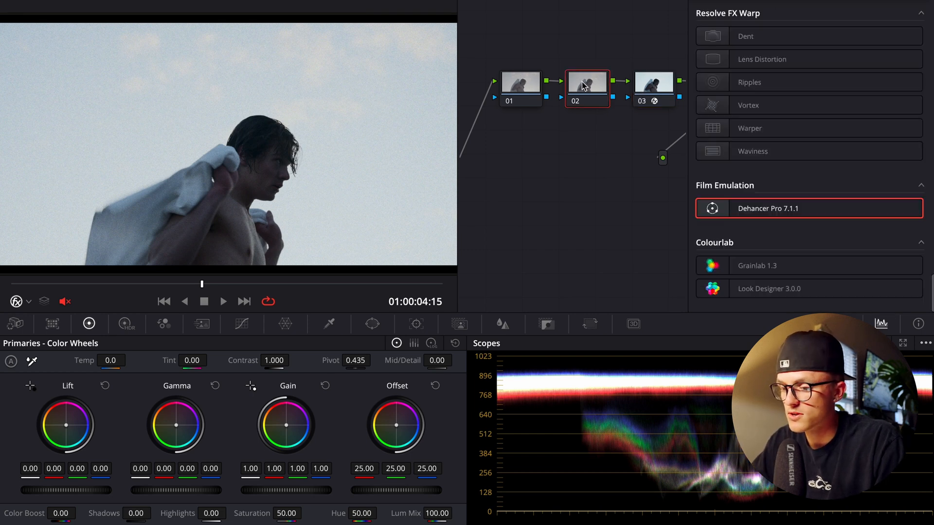
left_click(125, 324)
left_click(457, 344)
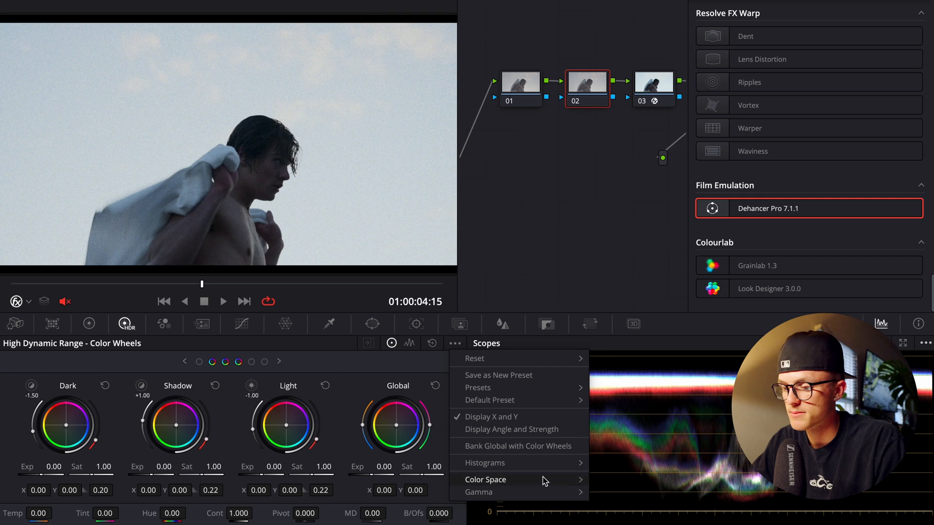
mouse_move(542, 480)
left_click(642, 499)
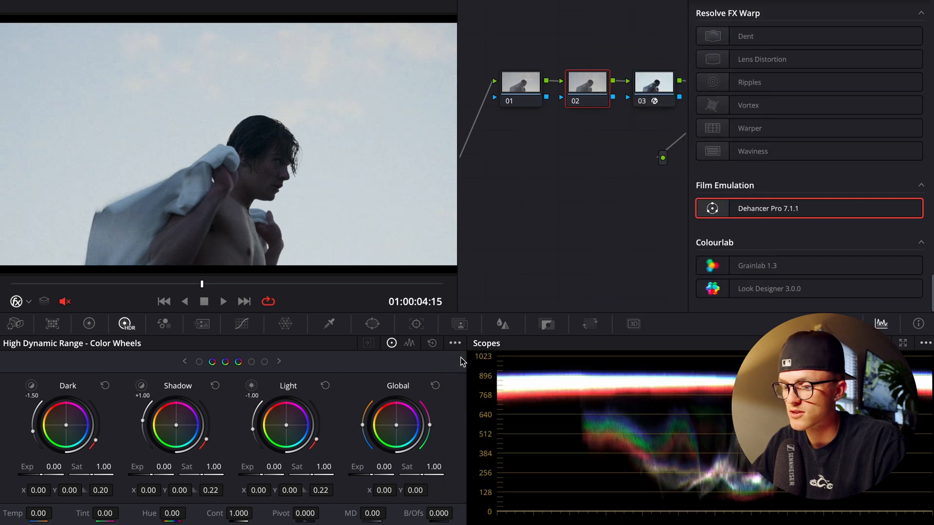
left_click(456, 345)
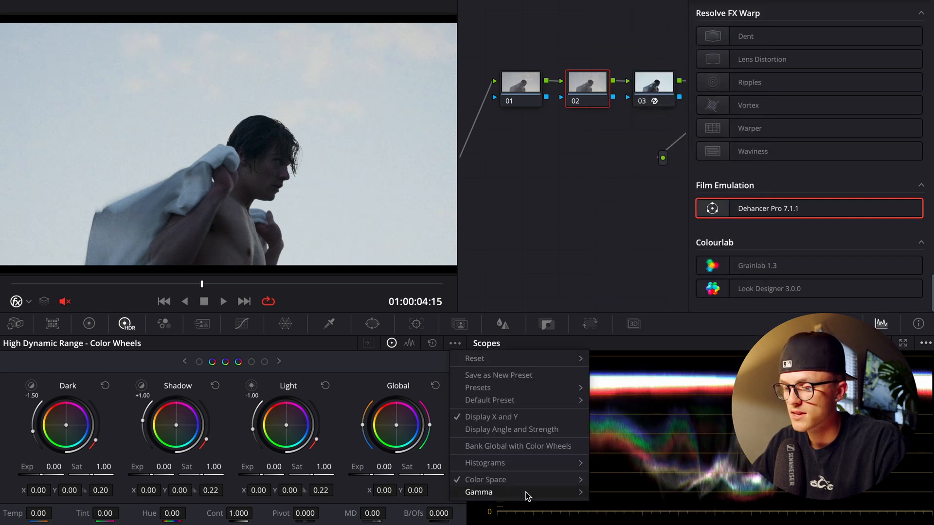
mouse_move(528, 492)
scroll(667, 515, "down", 3)
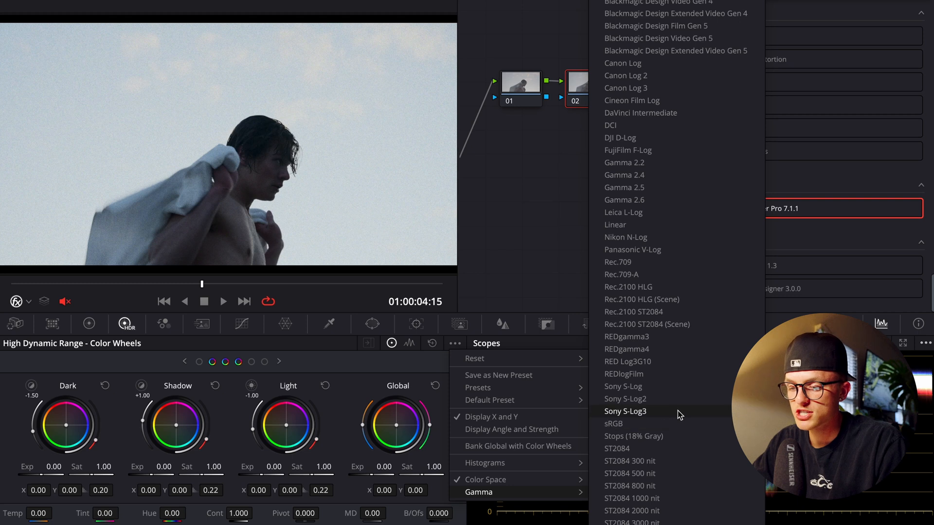
left_click(678, 410)
- Raise the Global exposure on node 02 to 0.92 with the HDR color wheels
mouse_move(383, 467)
left_mouse_down()
mouse_move(436, 467)
mouse_move(363, 467)
mouse_move(401, 467)
left_mouse_up()
double_click(355, 465)
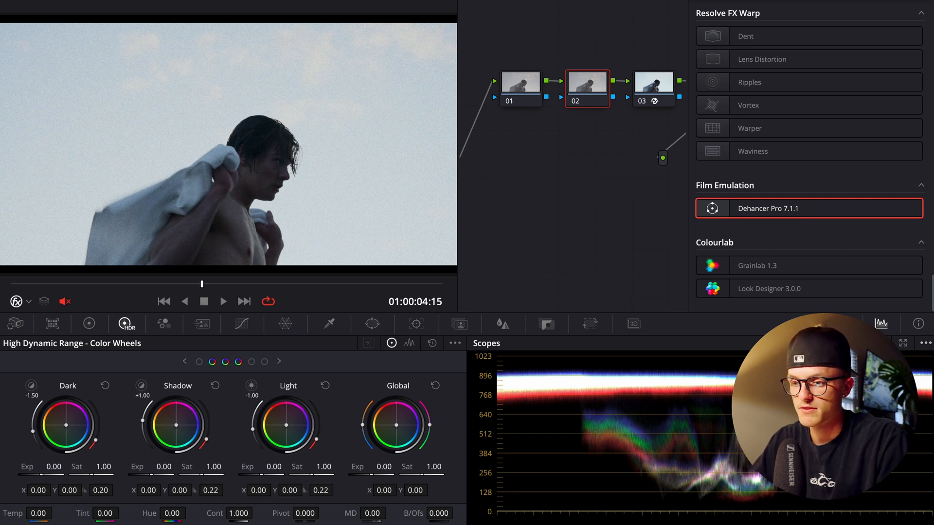
left_click_drag(383, 467, 406, 467)
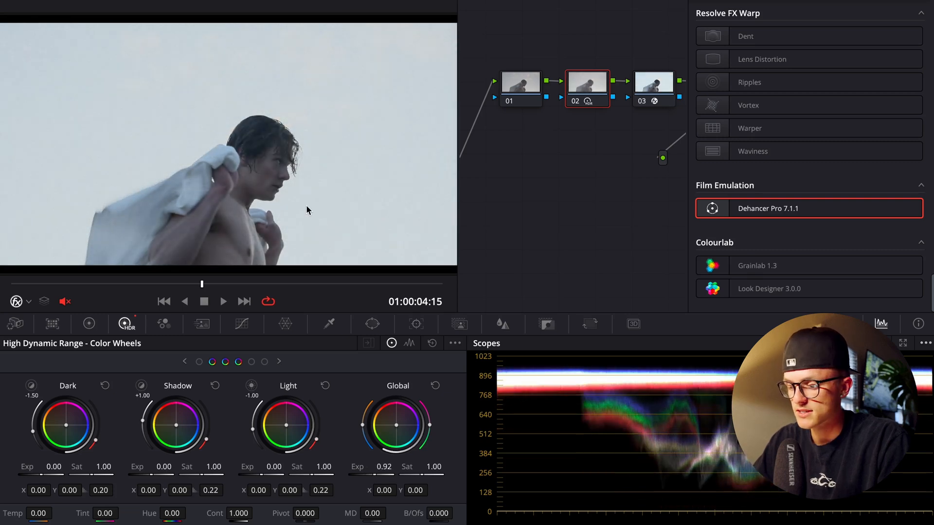
- On node 03, set Dehancer's Exposure Comp. to 0.357, Temperature Comp. to 32.1 and Tint Comp. to 13.8, and play the clip
scroll(271, 174, "up", 8)
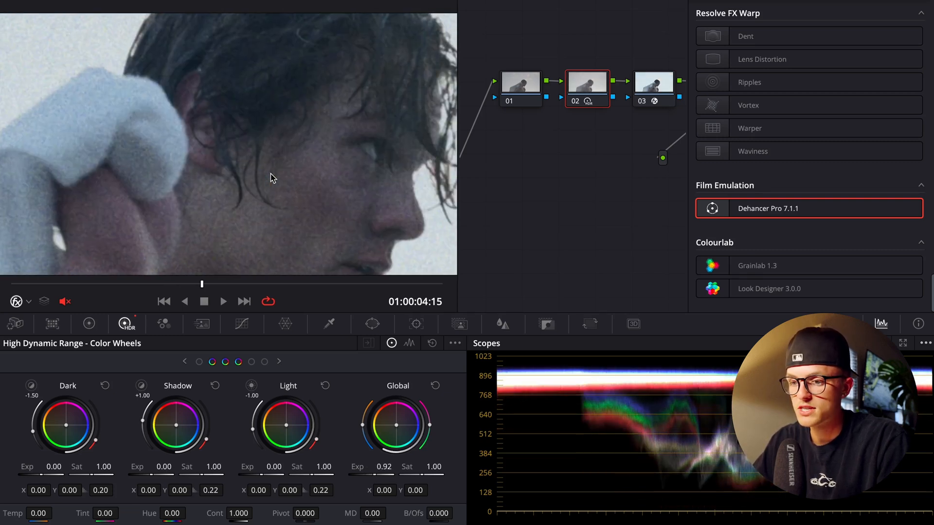
left_click(14, 6)
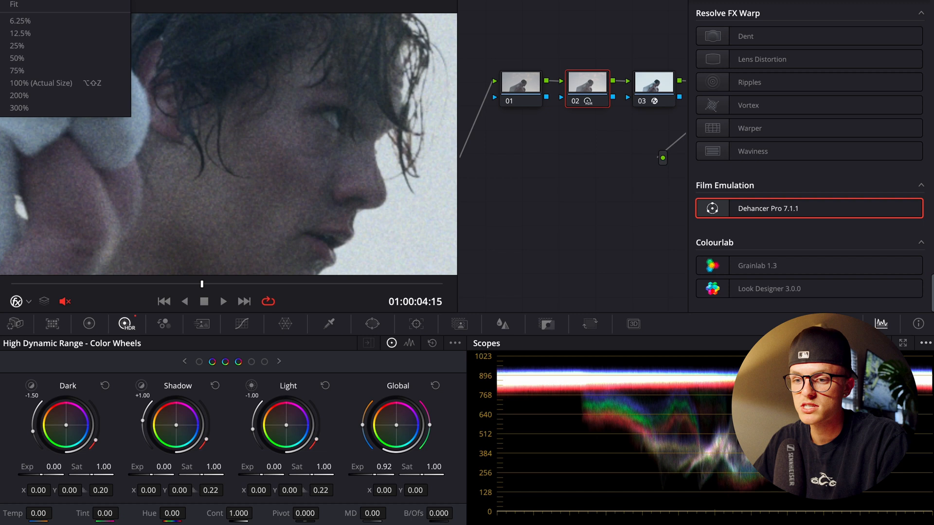
left_click(19, 5)
left_click(665, 93)
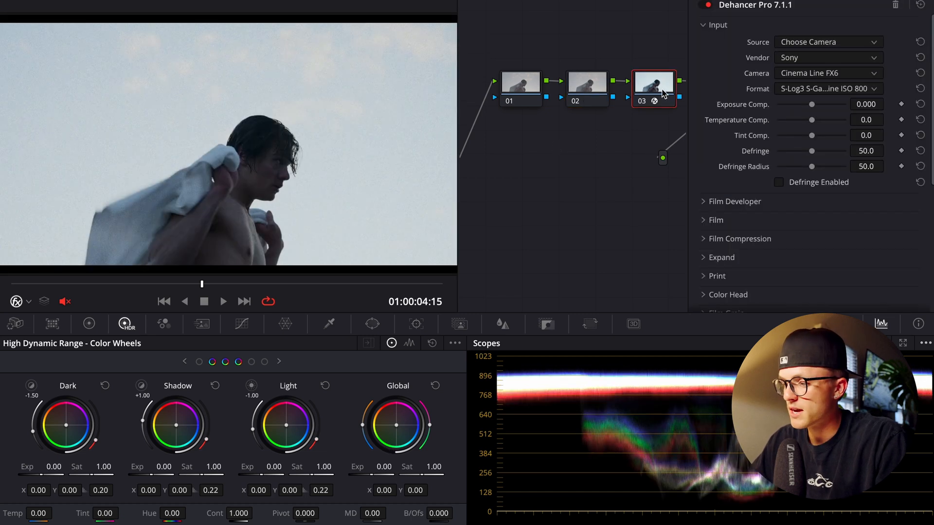
left_click_drag(812, 104, 815, 105)
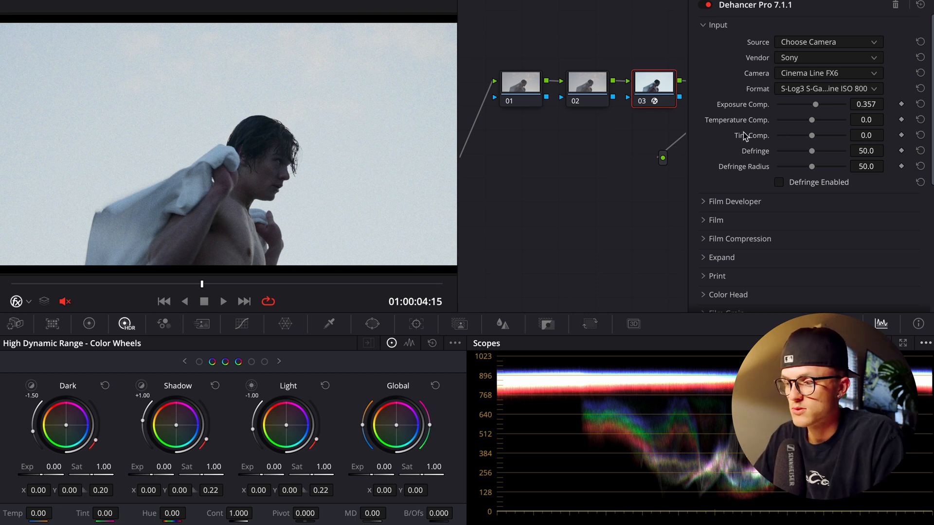
mouse_move(812, 121)
left_mouse_down()
mouse_move(826, 123)
mouse_move(817, 139)
left_mouse_up()
key("space")
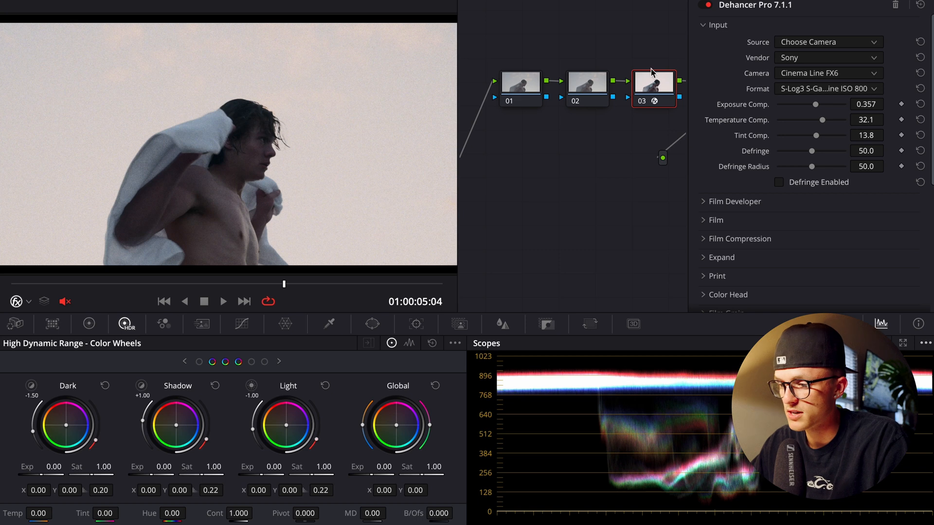
- Enable Dehancer's Film Developer with Color Boost at 41.3, and play back the clip to review the result
left_click(749, 28)
left_click(734, 43)
left_click(779, 123)
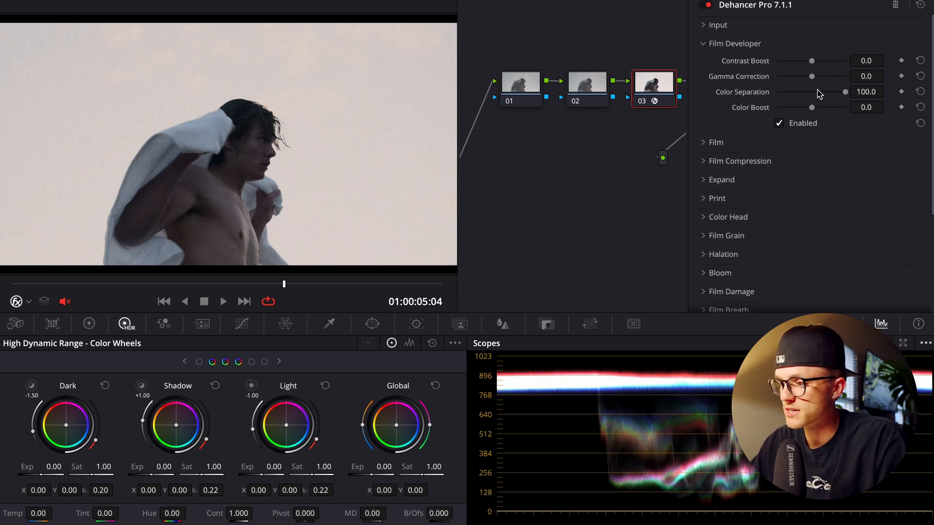
left_click_drag(813, 108, 825, 108)
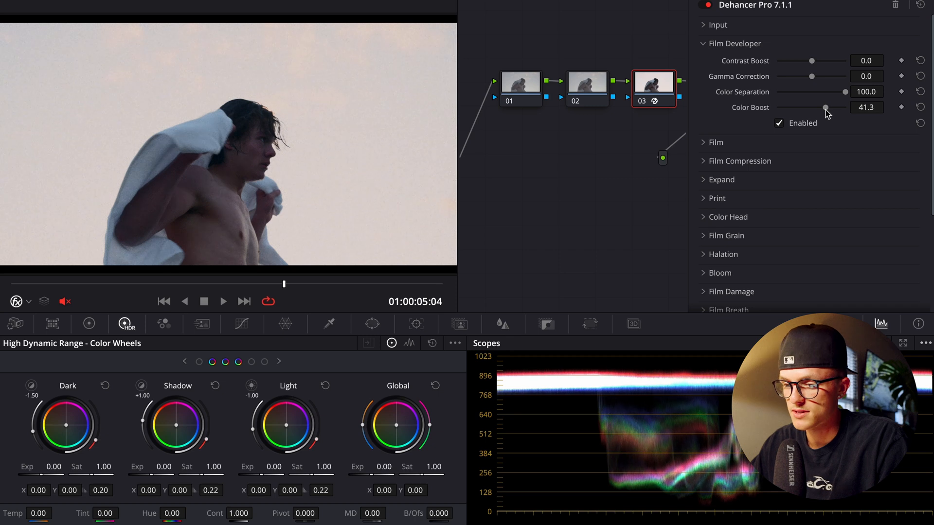
key("space")
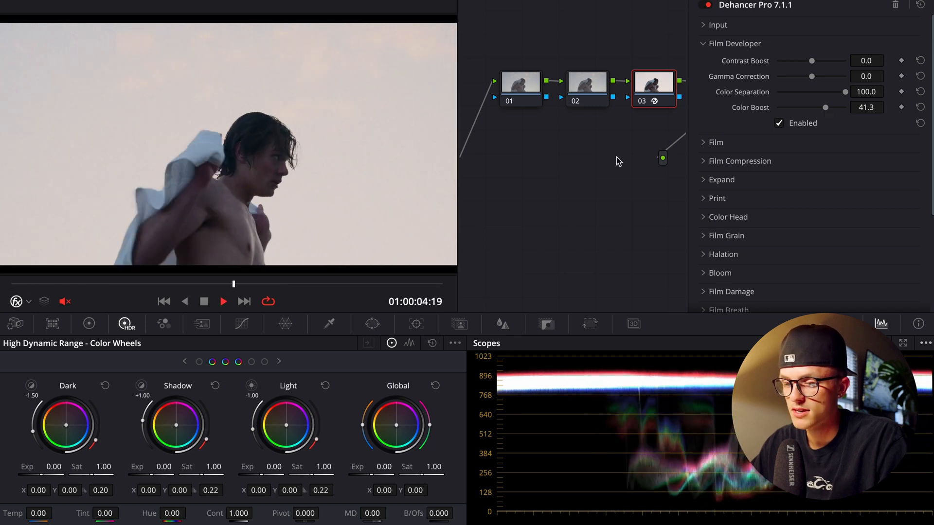
key("space")
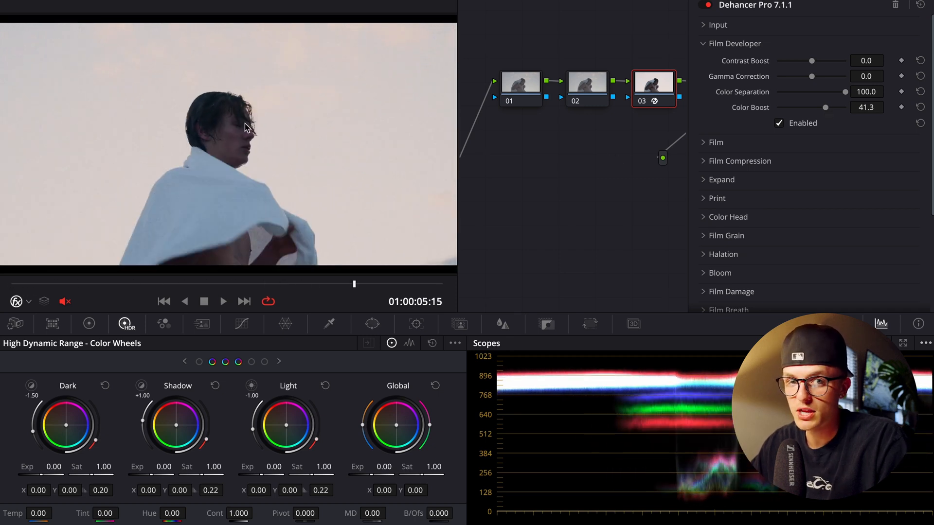
- Enable Dehancer's Color Head, set Yellow - Blue to -5.1, and compare the image with and without it
left_click(801, 41)
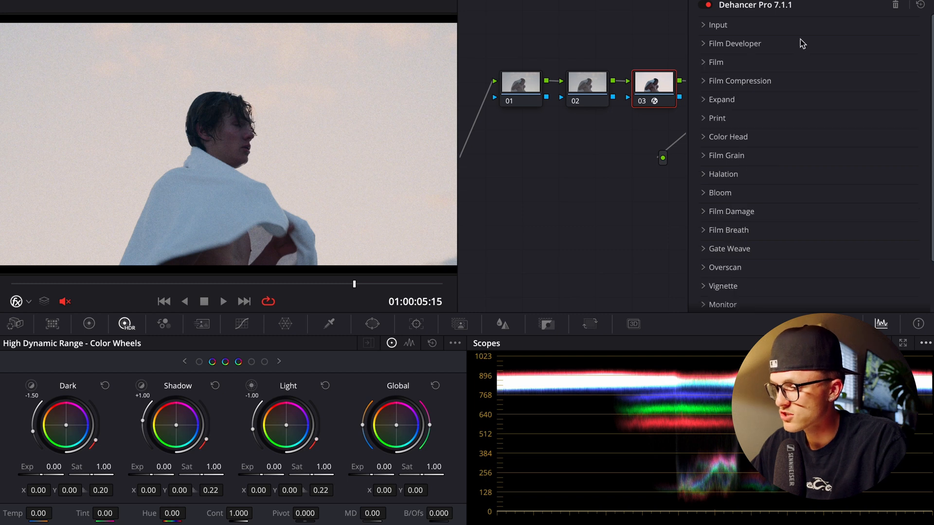
left_click(768, 138)
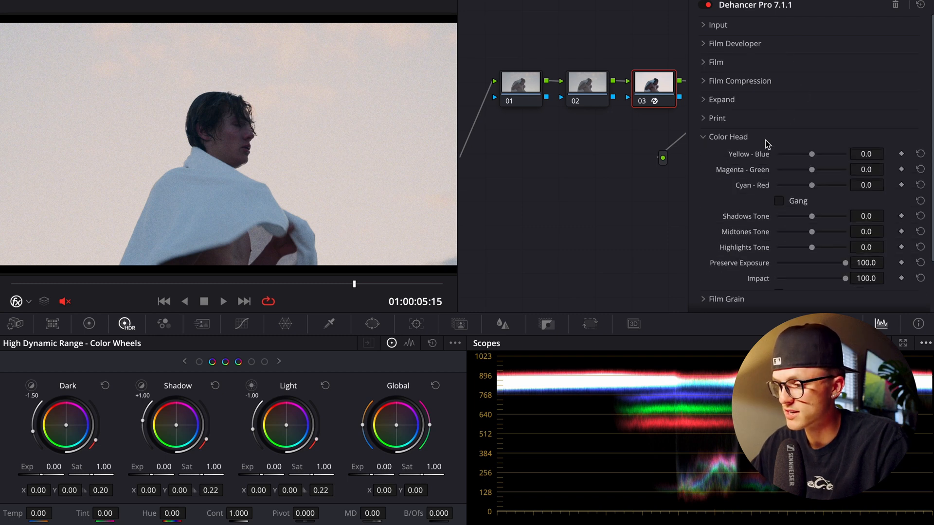
scroll(764, 156, "down", 3)
left_click(780, 190)
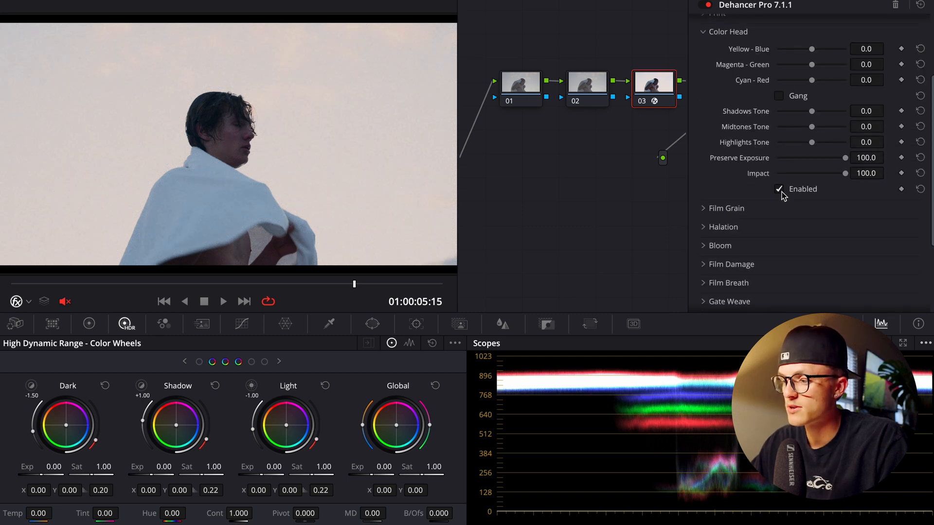
scroll(784, 73, "up", 1)
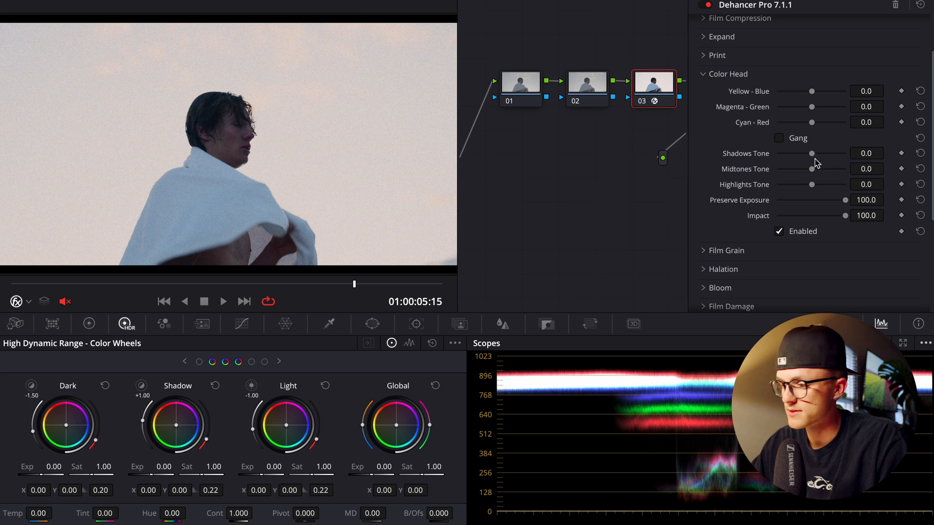
mouse_move(812, 91)
left_mouse_down()
mouse_move(824, 93)
mouse_move(754, 94)
mouse_move(809, 93)
left_mouse_up()
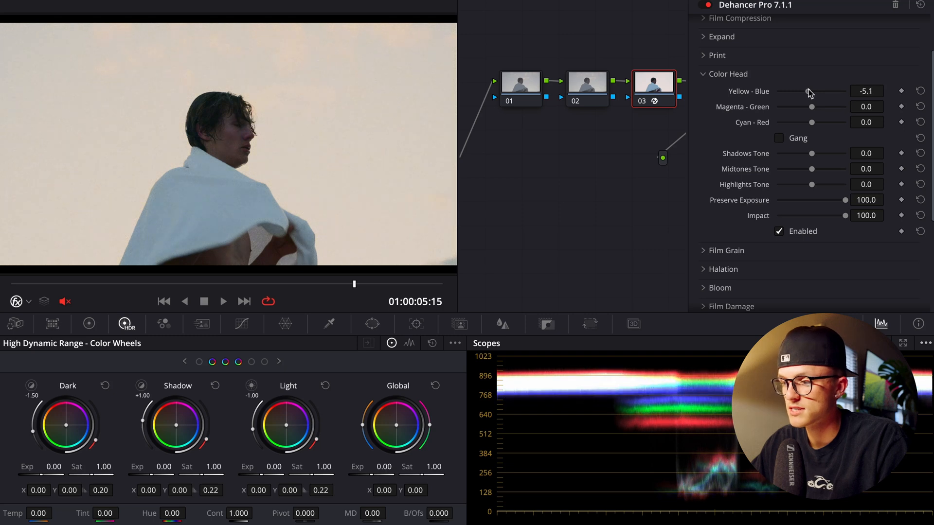
left_click(782, 230)
left_click(782, 230)
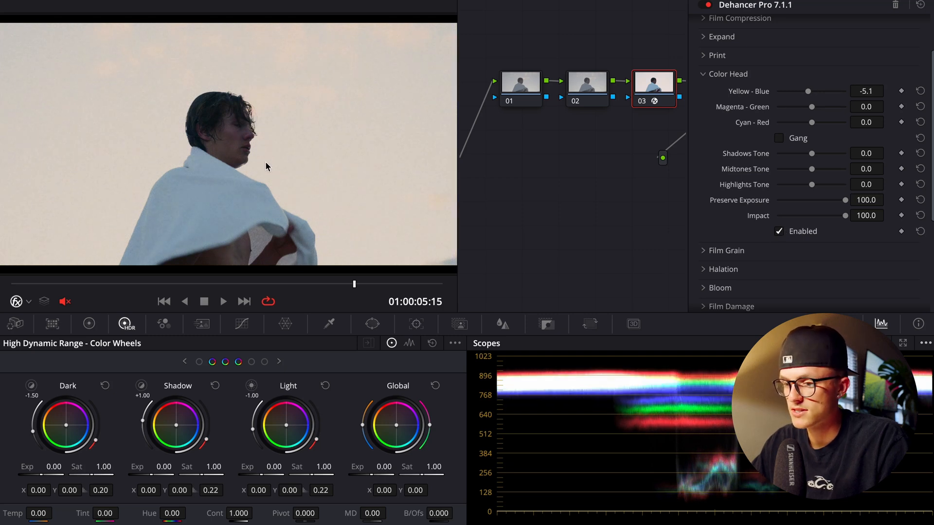
- At an earlier frame, set Color Head's Magenta - Green to -2.9 and Cyan - Red to 1.7, comparing with it disabled
left_click_drag(217, 284, 189, 285)
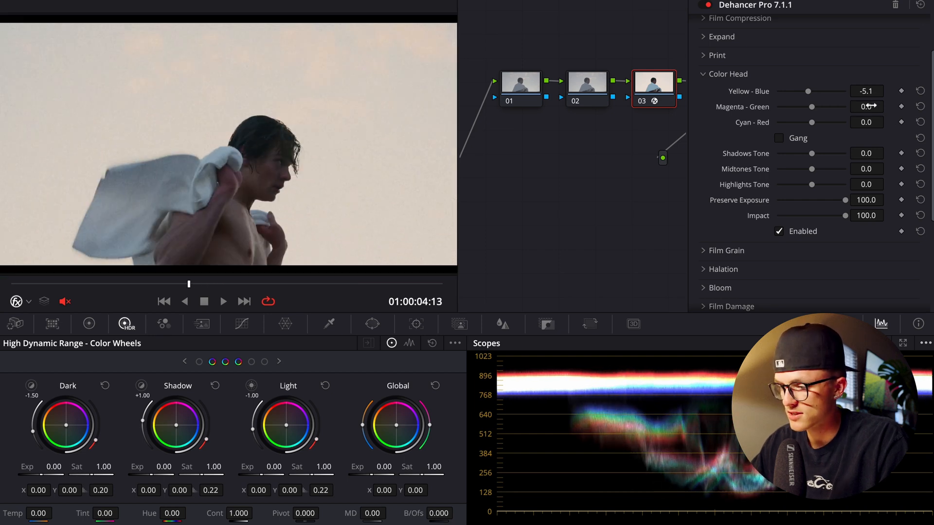
mouse_move(871, 106)
left_mouse_down()
mouse_move(888, 105)
mouse_move(888, 121)
mouse_move(868, 122)
left_mouse_up()
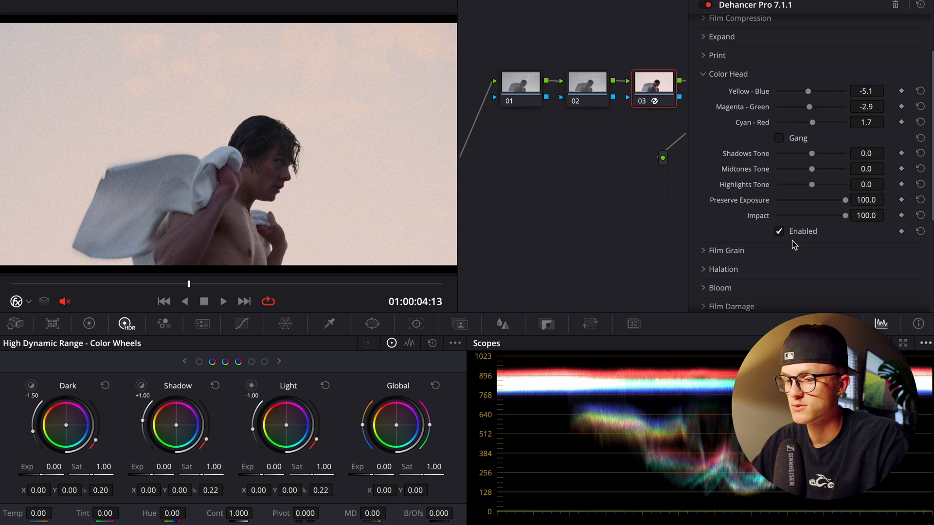
left_click(779, 231)
scroll(258, 222, "up", 2)
scroll(257, 222, "up", 3)
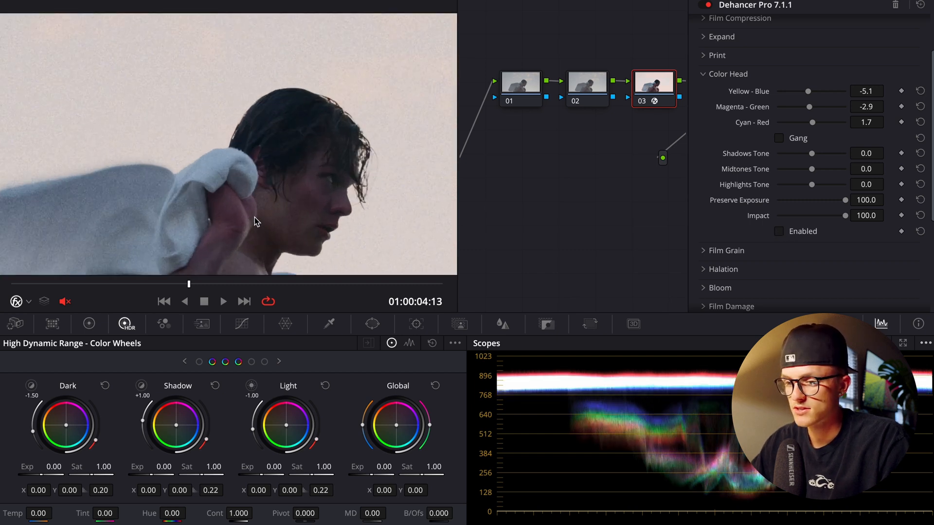
left_click(779, 231)
left_click(15, 1)
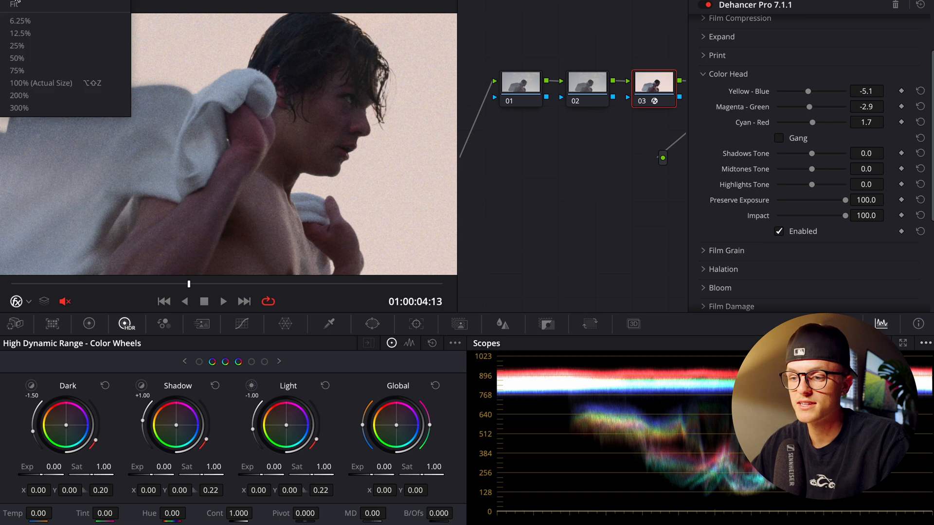
left_click(21, 5)
- Try a Color Head Shadows Tone of 11.6 while inspecting the subject's hair, and reset it to its default
scroll(53, 179, "up", 4)
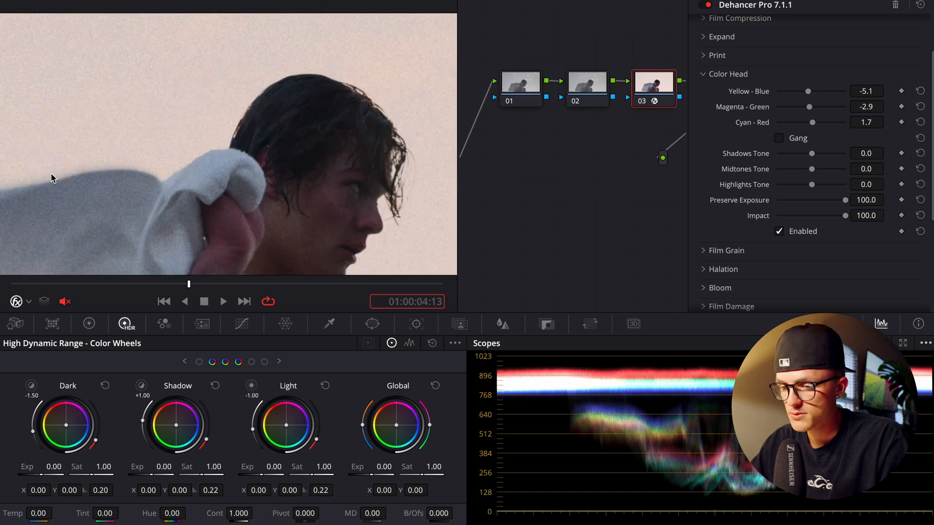
scroll(236, 172, "up", 4)
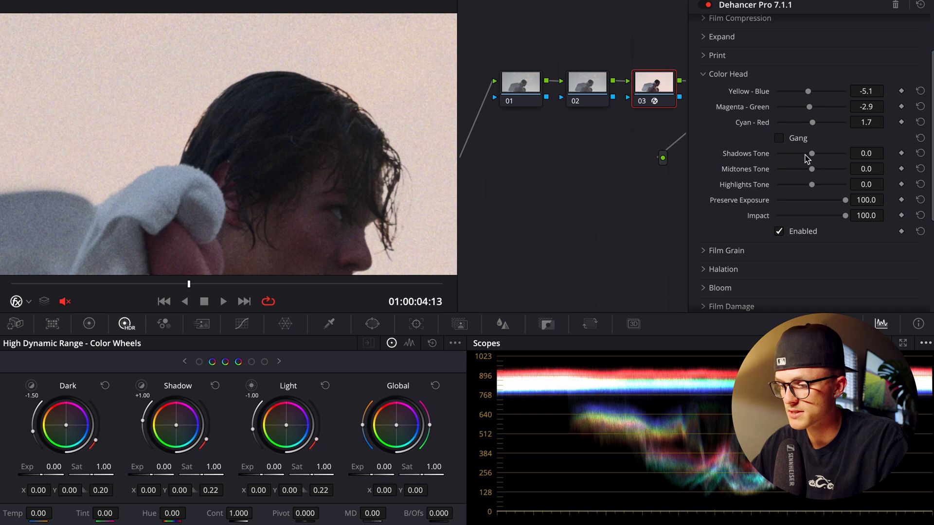
mouse_move(812, 153)
left_mouse_down()
mouse_move(796, 153)
mouse_move(816, 153)
left_mouse_up()
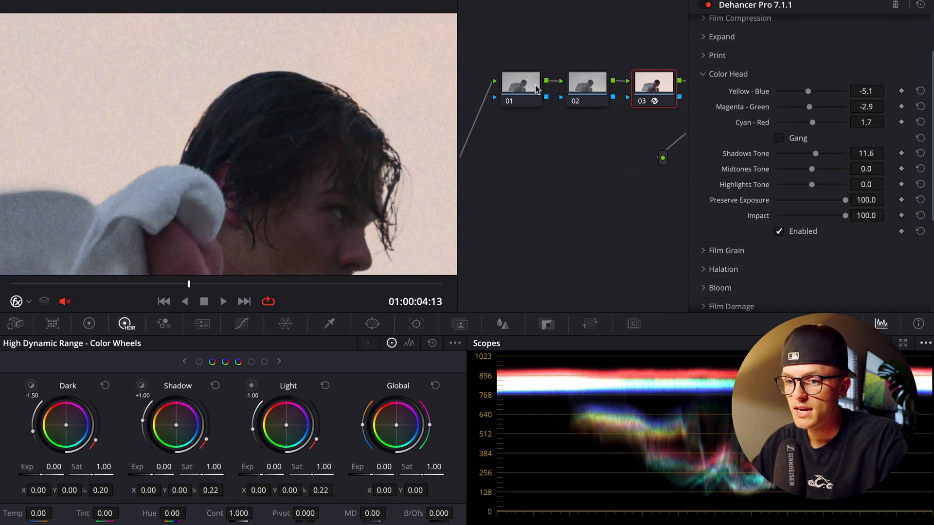
left_click(29, 1)
left_click(29, 4)
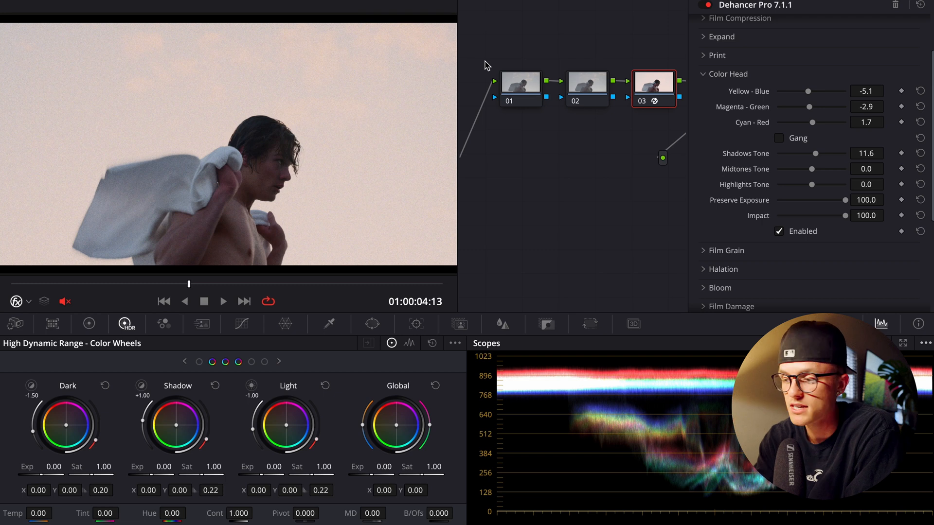
double_click(758, 154)
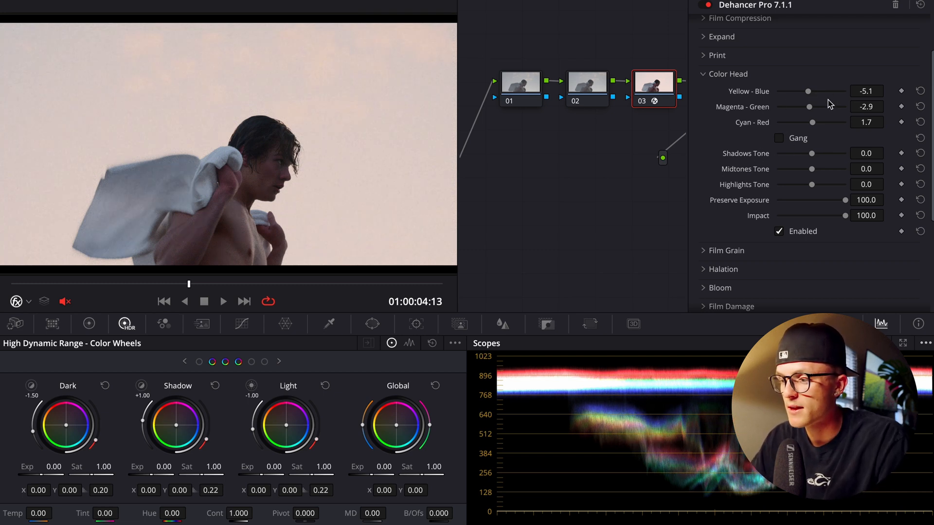
- Raise Temperature Comp. to 78.0 in Dehancer's Input settings
scroll(778, 105, "up", 3)
left_click(770, 26)
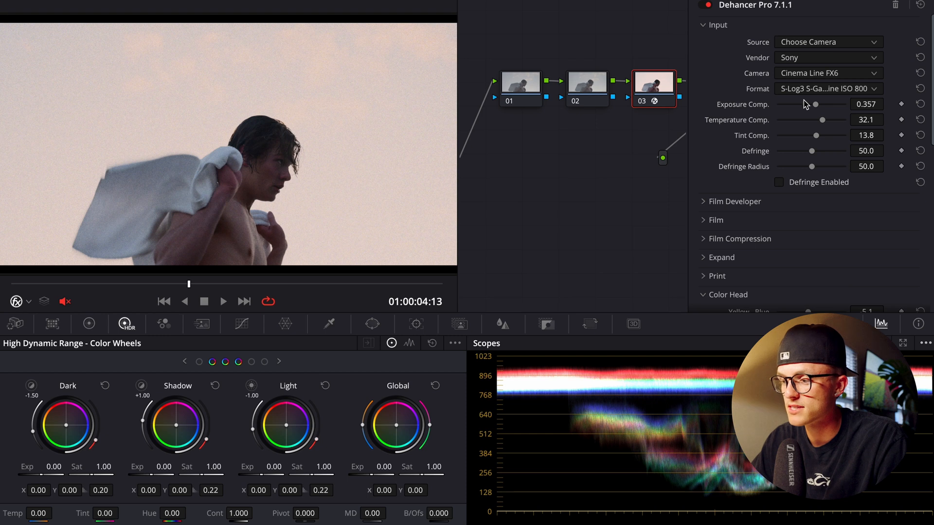
mouse_move(823, 119)
left_mouse_down()
mouse_move(841, 119)
mouse_move(743, 117)
mouse_move(838, 121)
left_mouse_up()
scroll(274, 179, "up", 2)
scroll(151, 105, "down", 2)
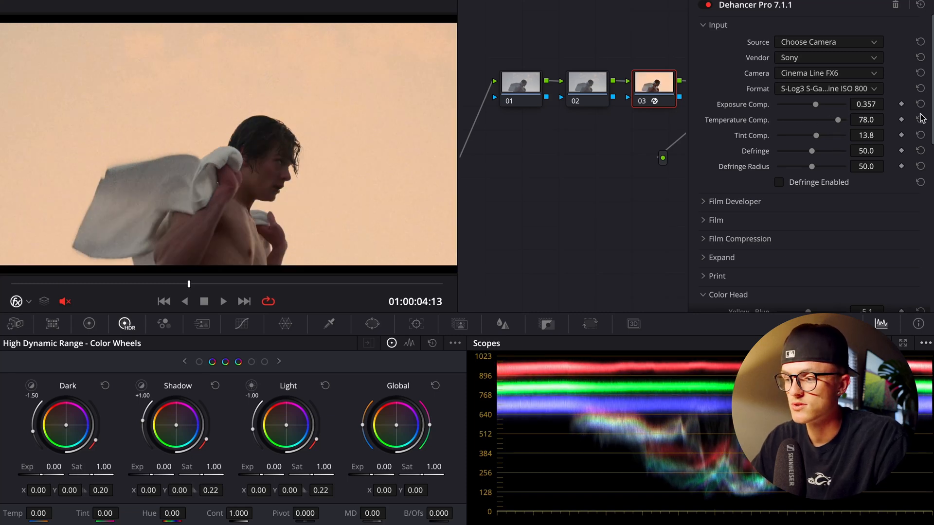
- Set Color Head's Shadows Tone to 39.4 and compare the shadows on the subject with Color Head off and on
scroll(800, 30, "down", 5)
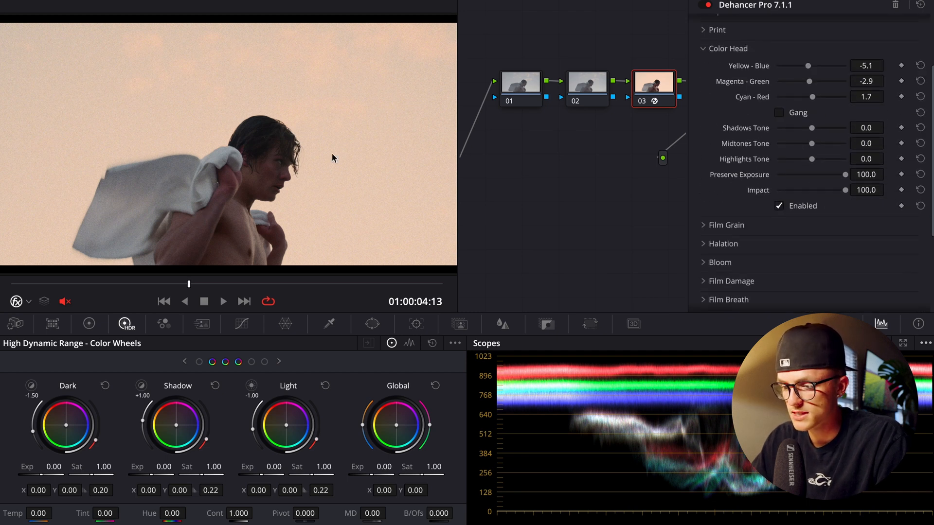
scroll(333, 158, "up", 3)
mouse_move(811, 128)
left_mouse_down()
mouse_move(832, 134)
mouse_move(778, 132)
mouse_move(824, 131)
left_mouse_up()
left_click(779, 205)
left_click(779, 206)
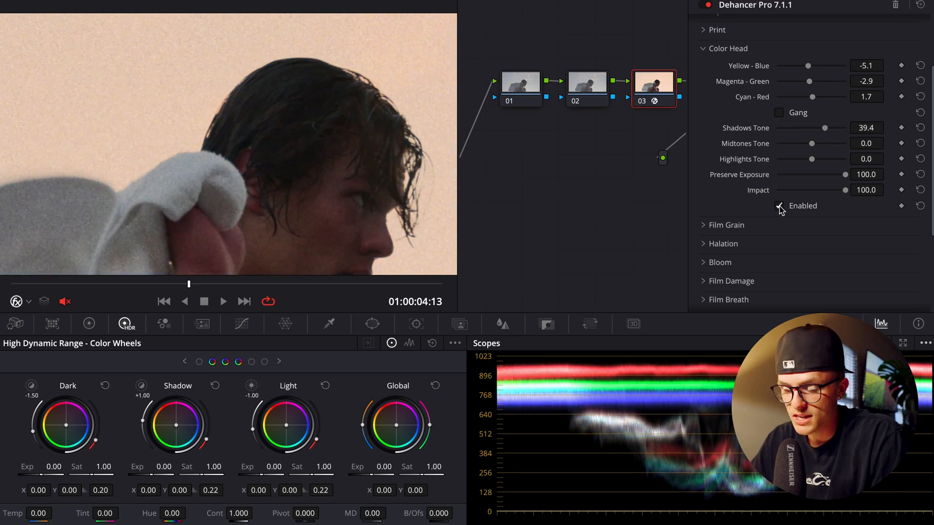
left_click(780, 206)
left_click(780, 205)
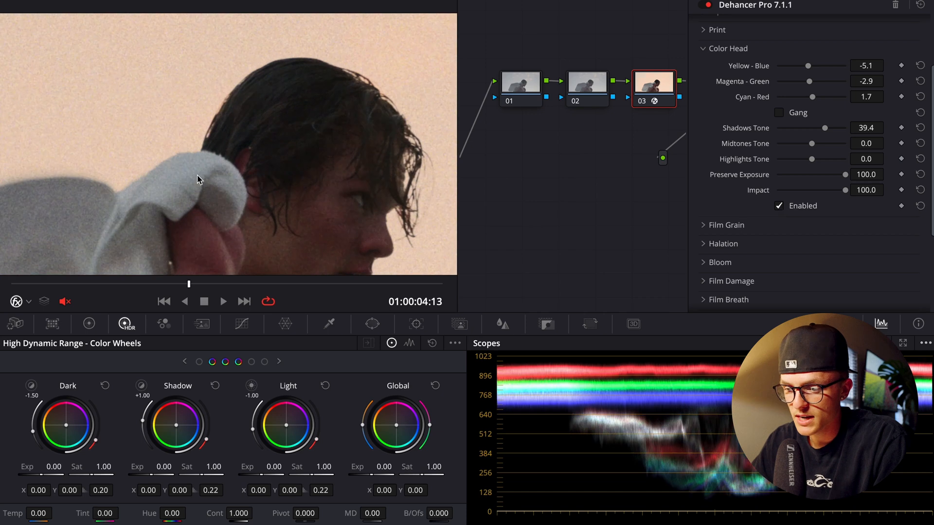
left_click(781, 207)
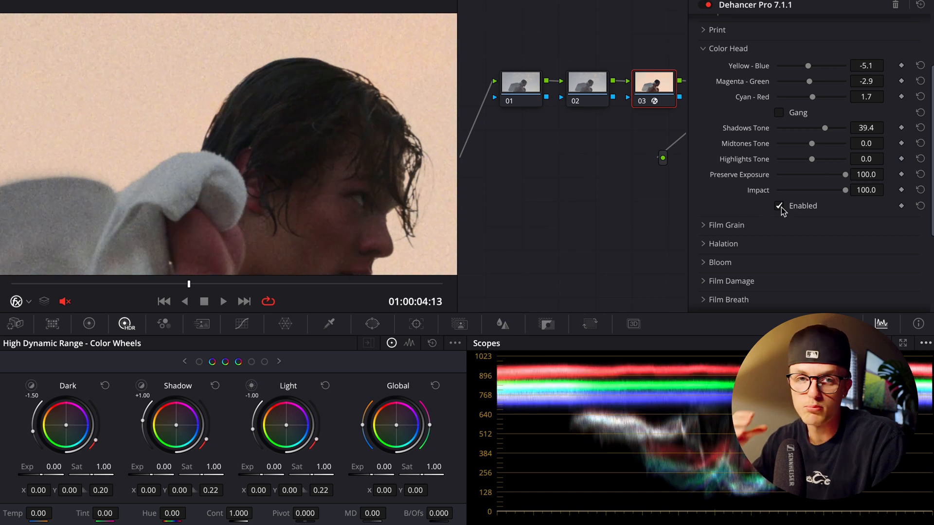
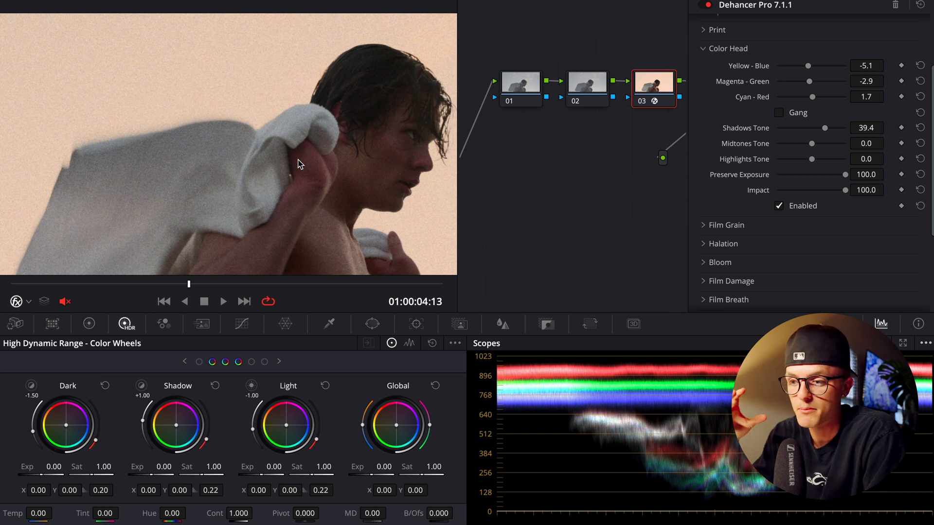
- Compare the towel and skin with Color Head off and on, and set Midtones Tone to -11.9
scroll(323, 165, "down", 2)
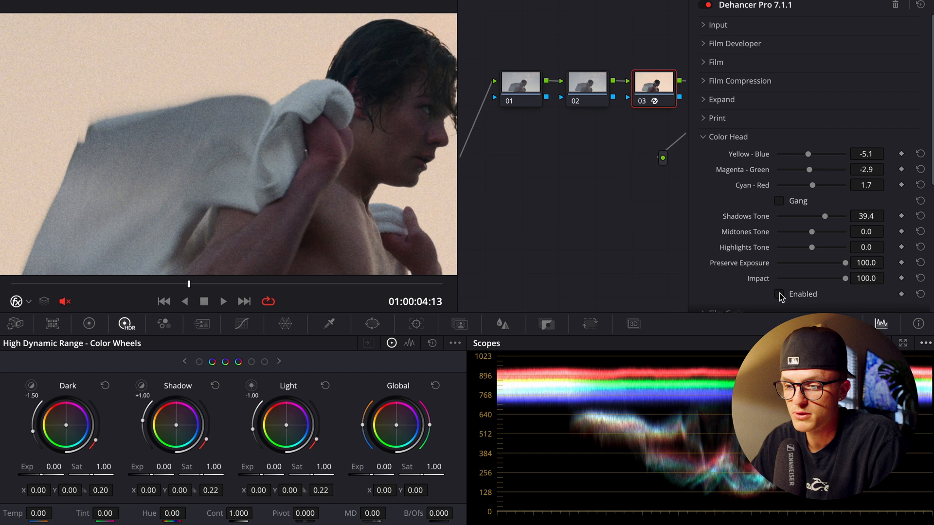
left_click(779, 295)
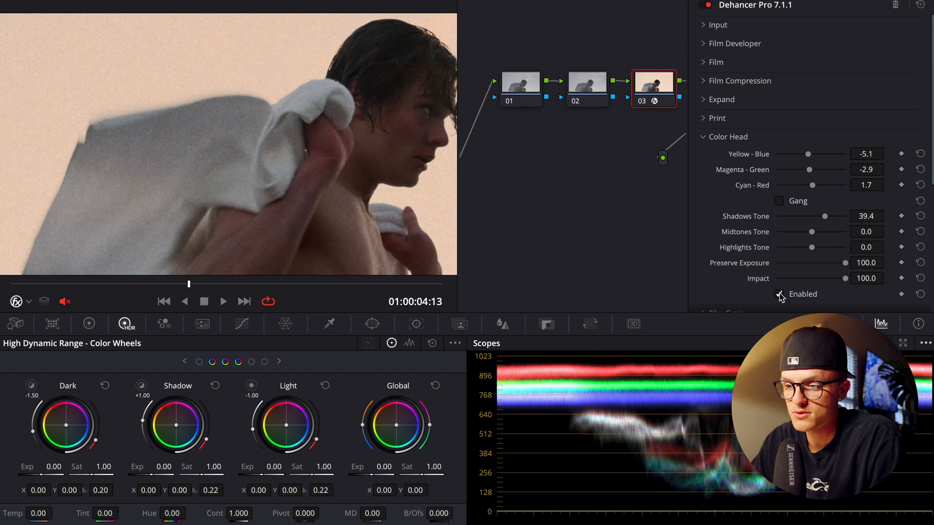
scroll(827, 200, "down", 2)
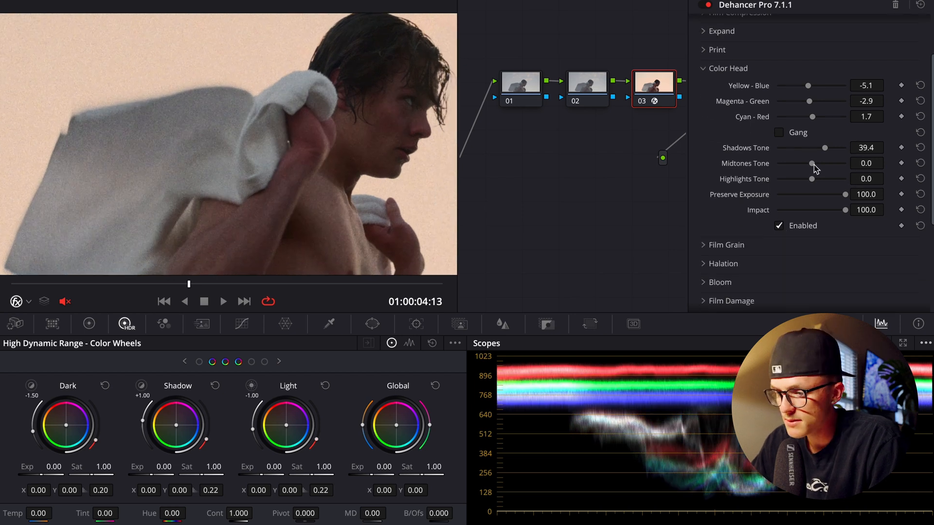
mouse_move(812, 164)
left_mouse_down()
mouse_move(825, 167)
mouse_move(796, 167)
mouse_move(833, 168)
mouse_move(773, 171)
mouse_move(836, 181)
mouse_move(810, 167)
left_mouse_up()
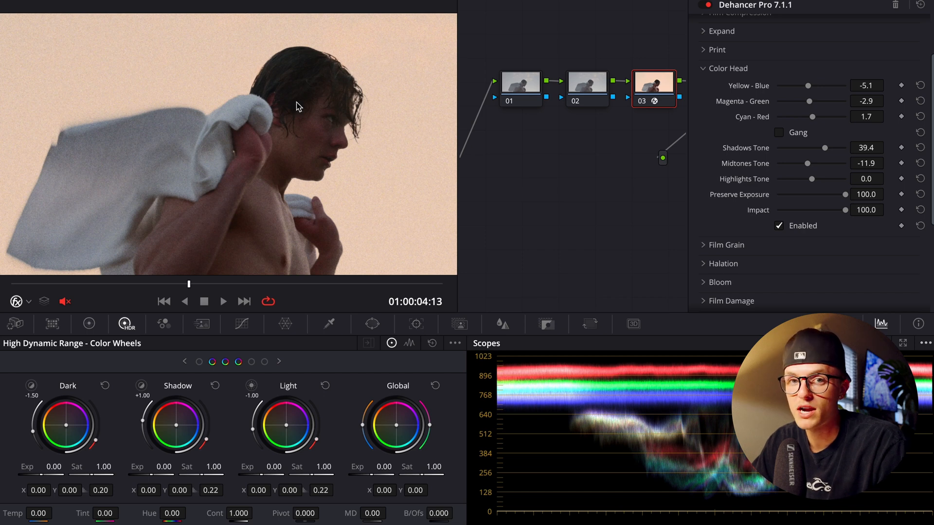
- Try Color Head's Highlights Tone at -89.0 and at 100.0, and reset it to its default
key("shift+z")
left_click_drag(809, 180, 779, 194)
scroll(141, 196, "up", 2)
scroll(141, 199, "up", 4)
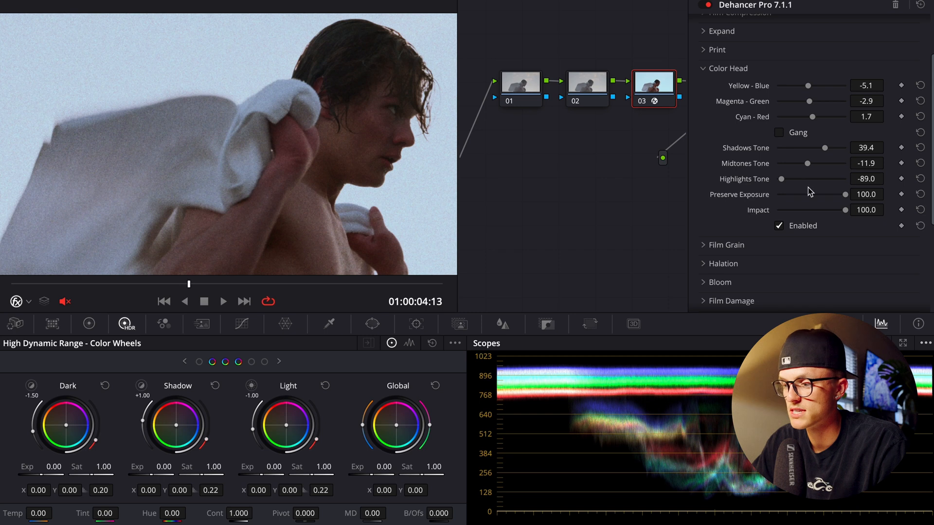
left_click_drag(781, 179, 853, 180)
left_click(24, 1)
left_click(24, 4)
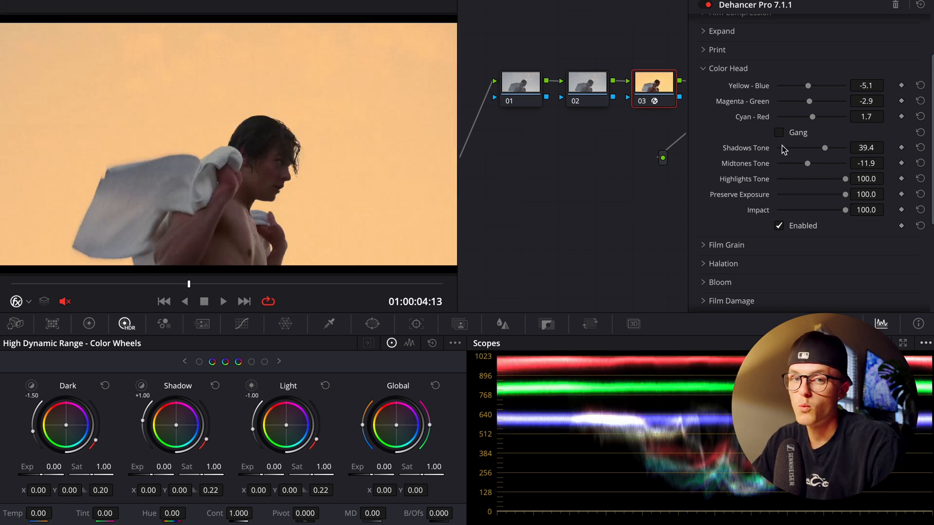
double_click(761, 179)
- Set Color Head's Highlights Tone to -21.1 and compare the image with Color Head off and on
left_click_drag(812, 180, 805, 186)
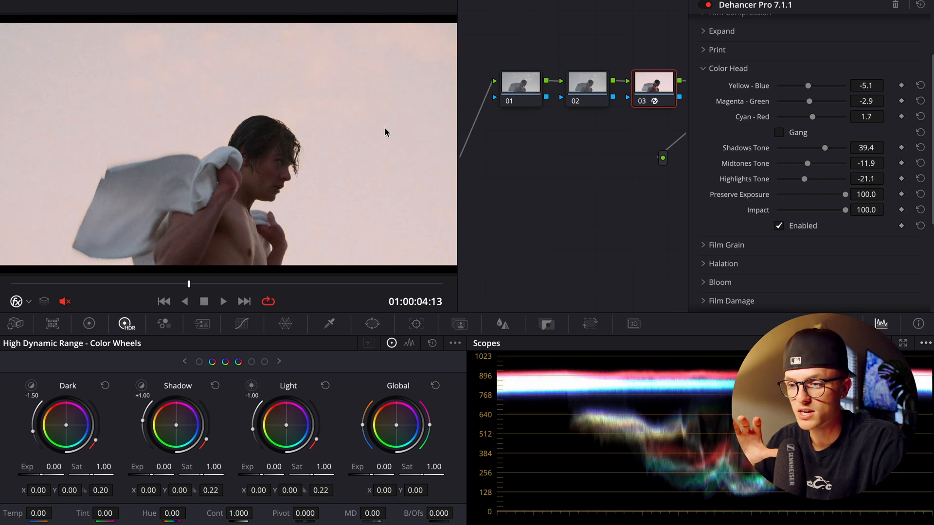
left_click(779, 226)
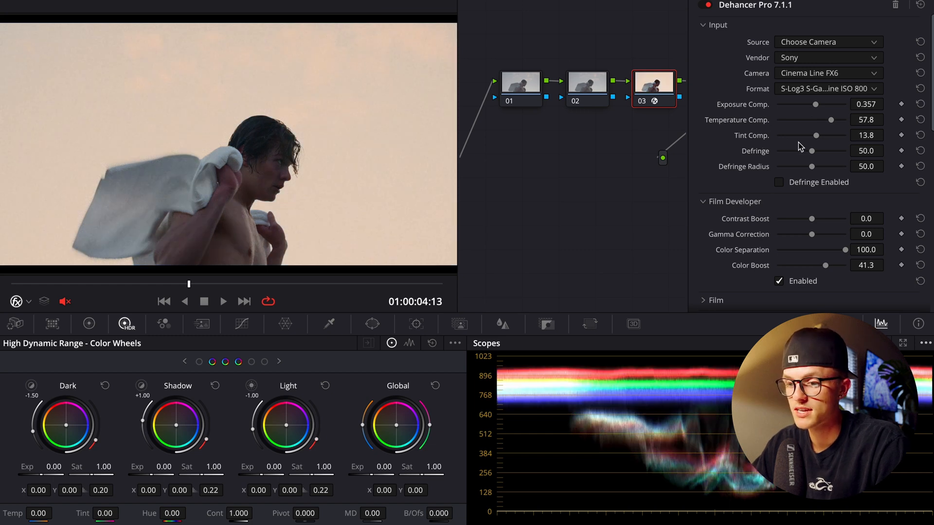
scroll(800, 146, "down", 3)
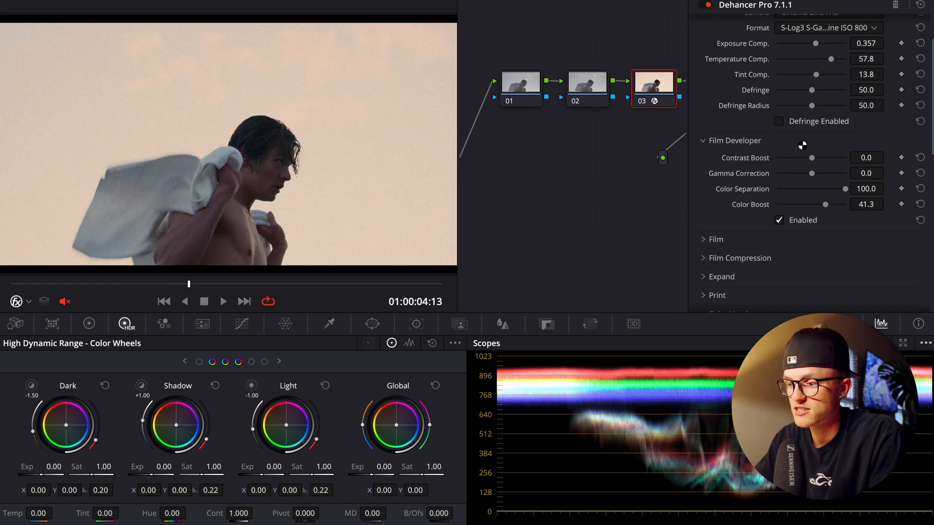
scroll(800, 146, "down", 10)
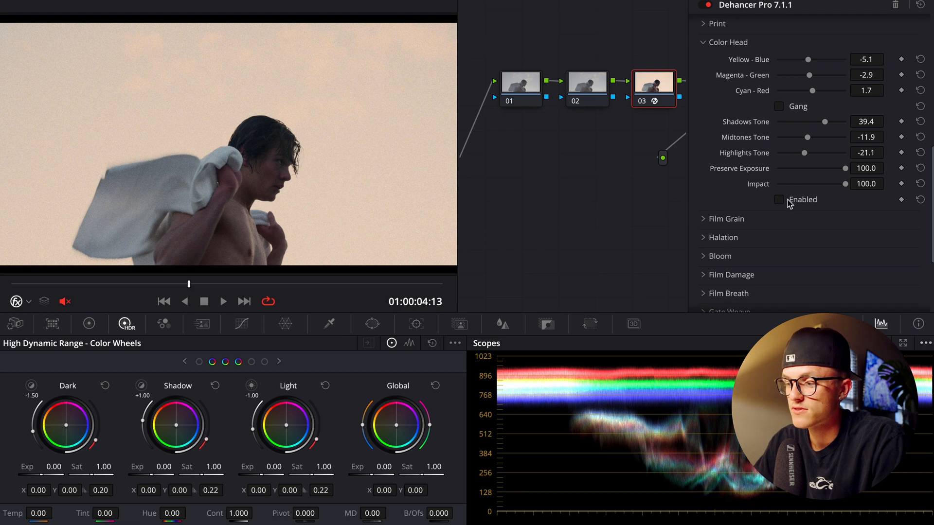
left_click(787, 200)
scroll(778, 122, "up", 3)
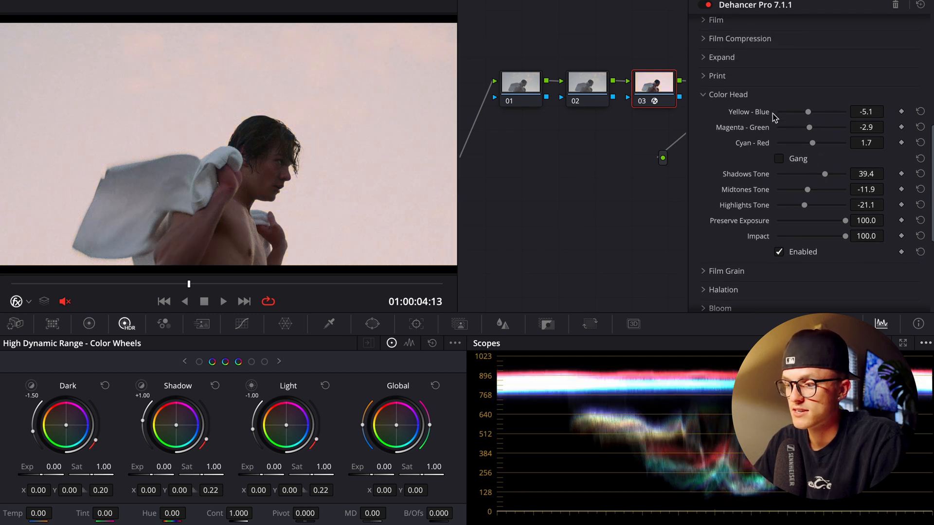
- Inspect the subject's hair and towel up close with Color Head off, and enable Color Head again
left_click(778, 254)
scroll(257, 156, "up", 3)
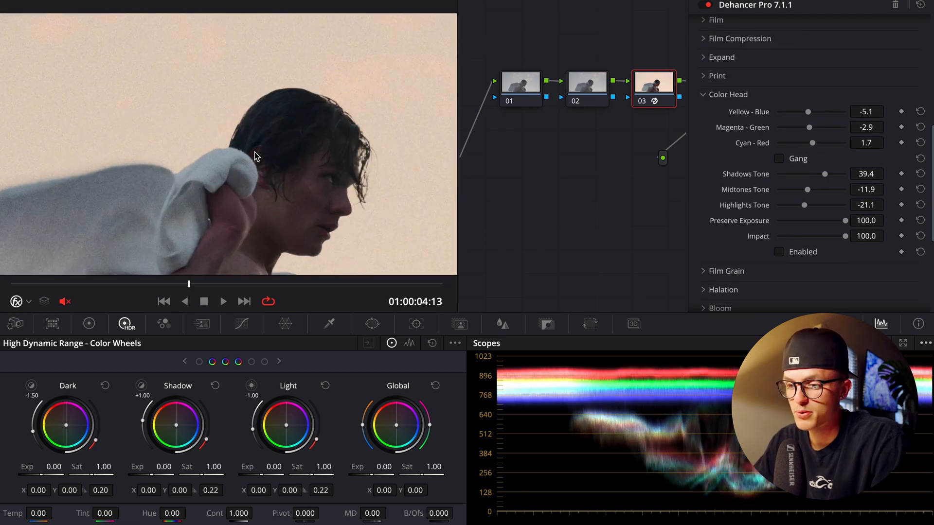
left_click(27, 4)
left_click(27, 3)
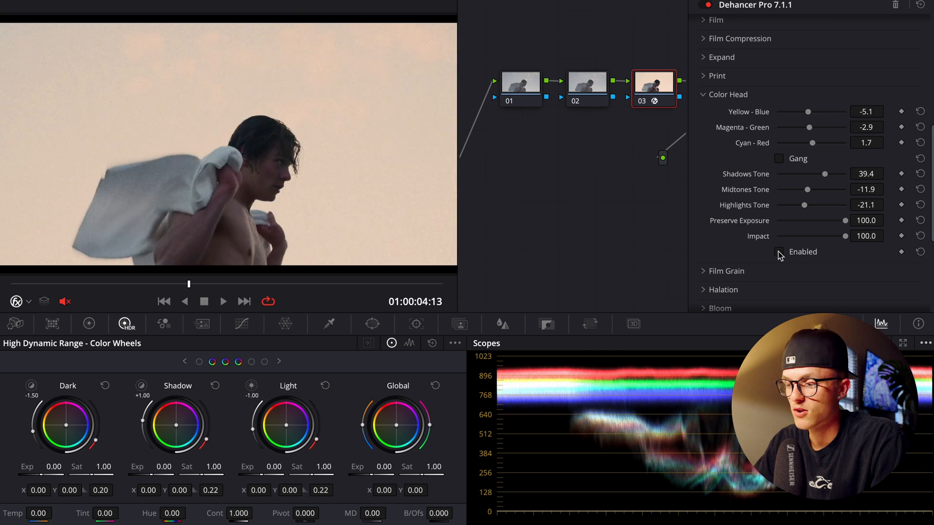
left_click(778, 252)
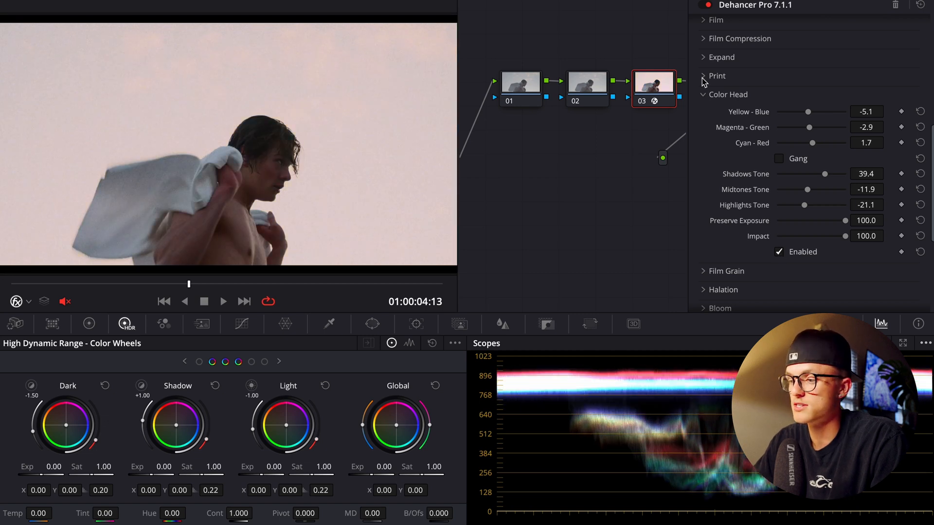
- Collapse the Color Head settings and disable Film Grain
left_click(768, 95)
scroll(768, 102, "up", 5)
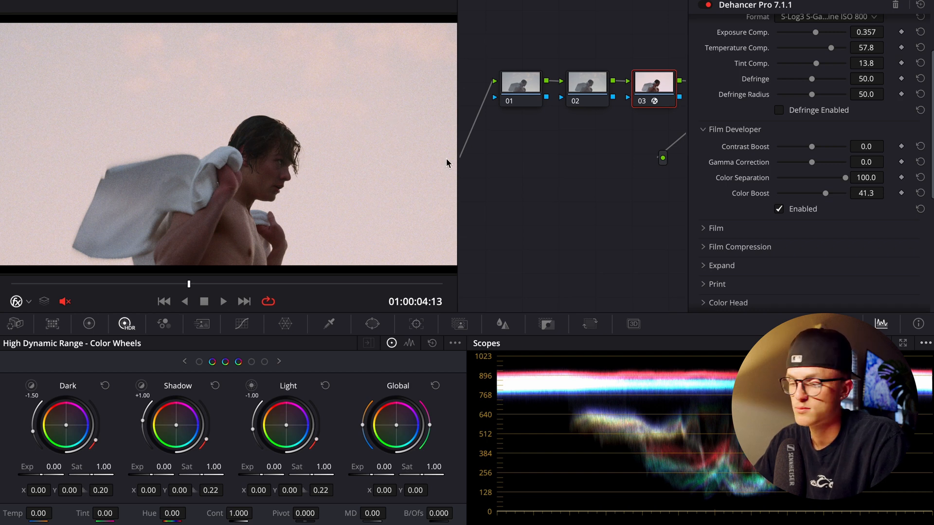
scroll(771, 183, "down", 2)
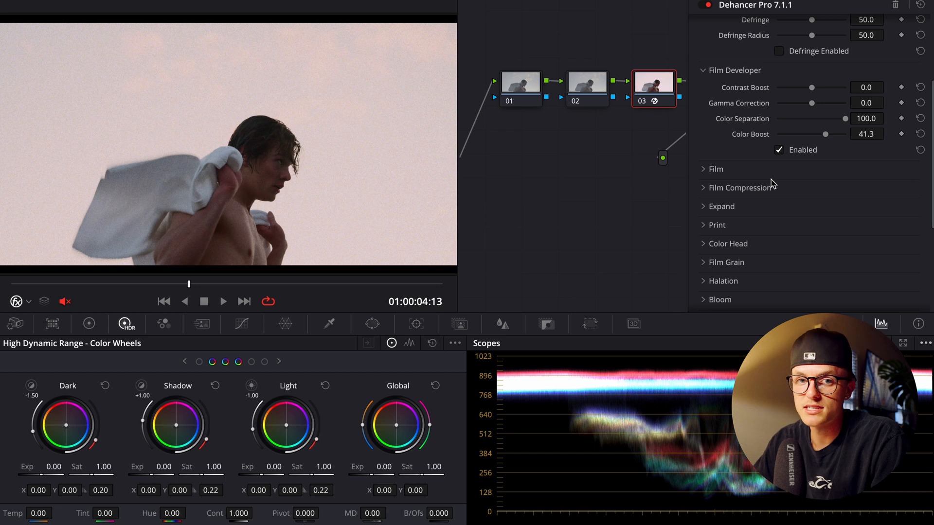
scroll(772, 184, "down", 2)
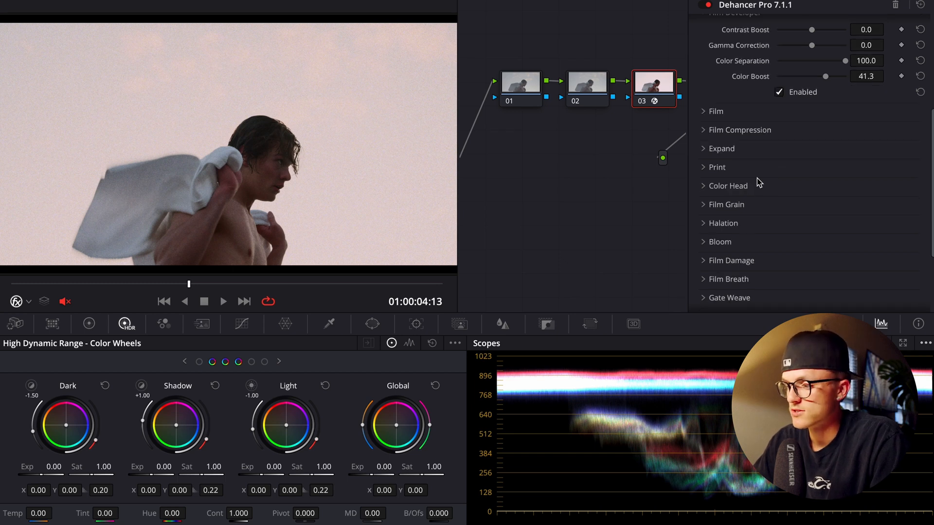
left_click(755, 209)
left_click(782, 253)
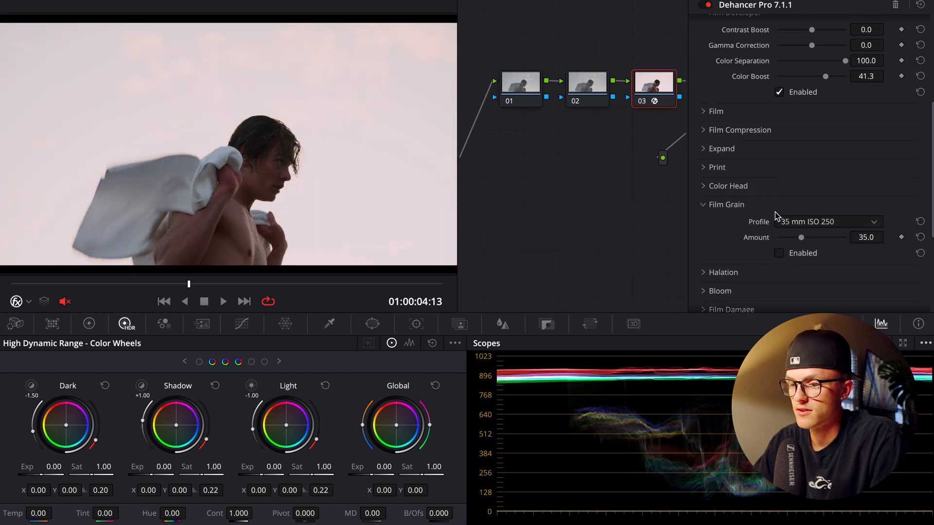
left_click(774, 207)
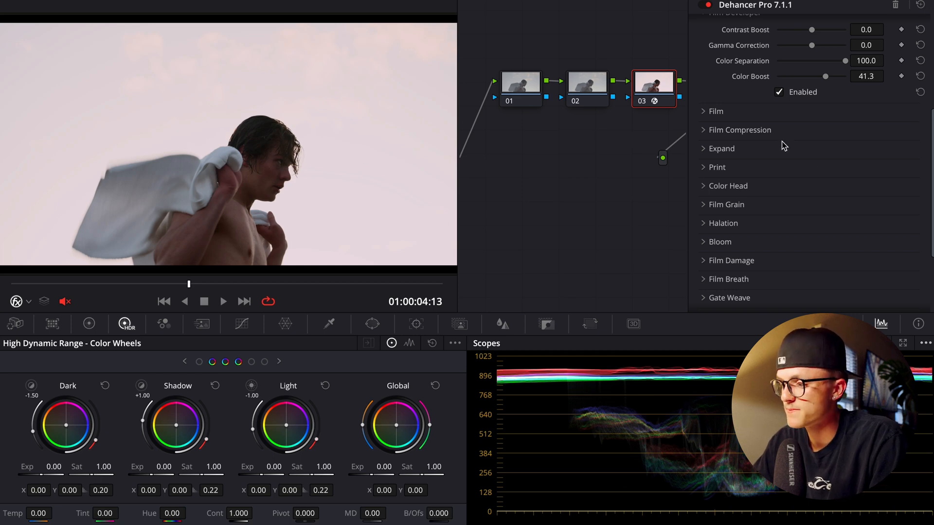
- Expand the Film and Film Compression settings, and try the film's Push/Pull (Ev) at -2.000
scroll(783, 146, "up", 3)
scroll(792, 195, "down", 2)
left_click(789, 187)
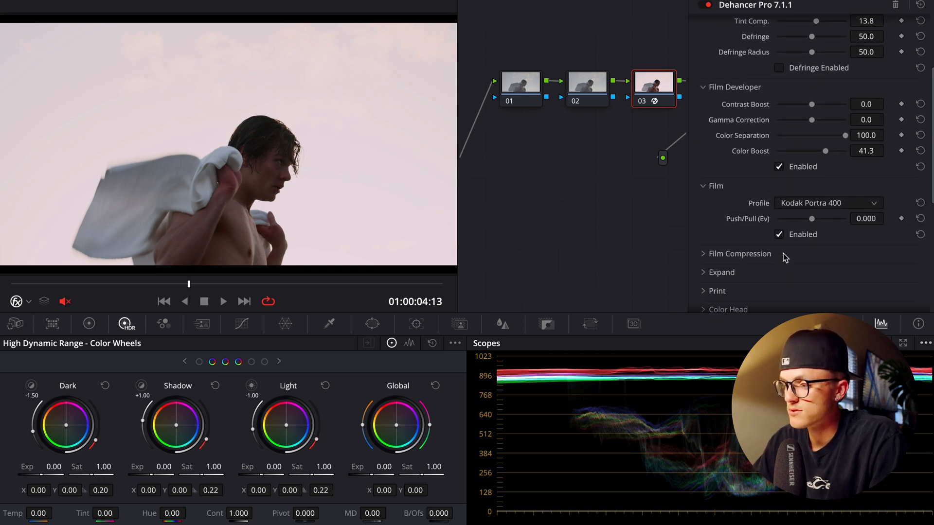
left_click(782, 187)
left_click(782, 205)
left_click(782, 185)
left_click_drag(812, 219, 752, 204)
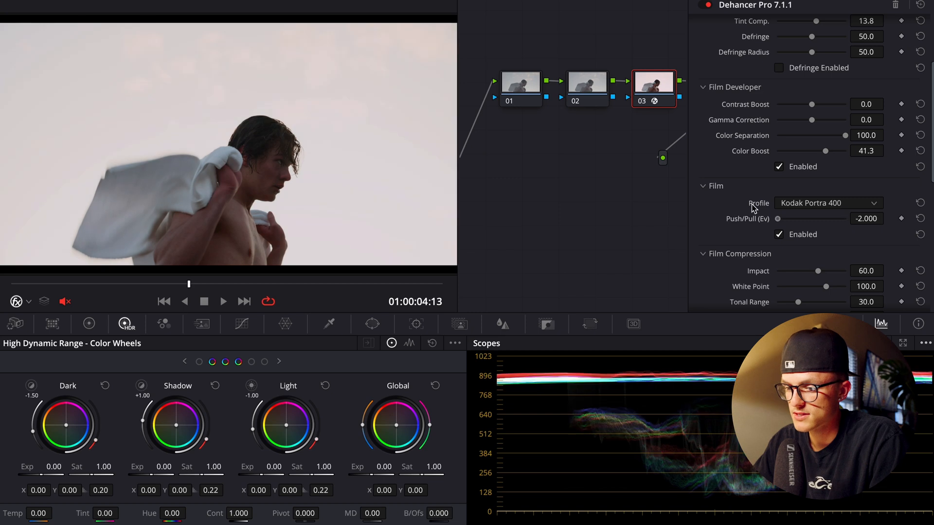
- Set Expand's Black Point to 2.47 and compare the subject's shadows with Expand off and on
scroll(827, 220, "down", 5)
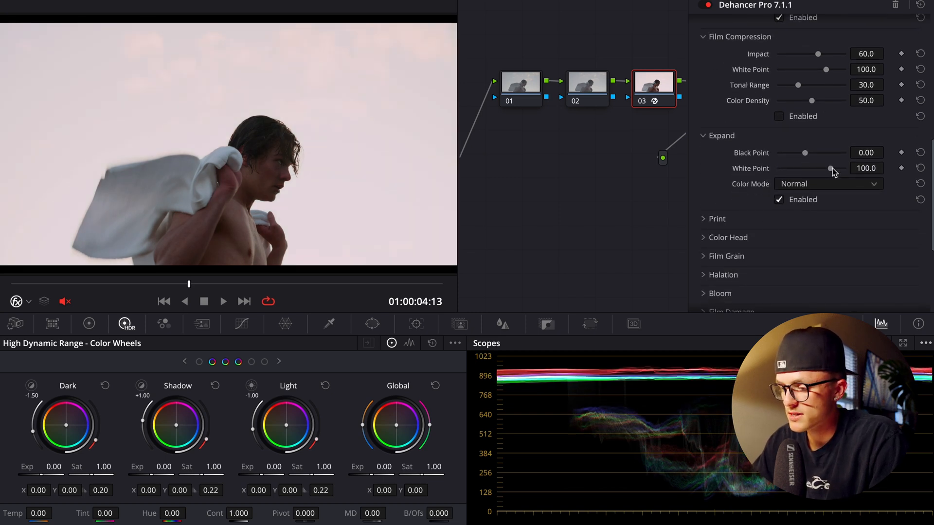
left_click_drag(833, 168, 809, 158)
key("ctrl+z")
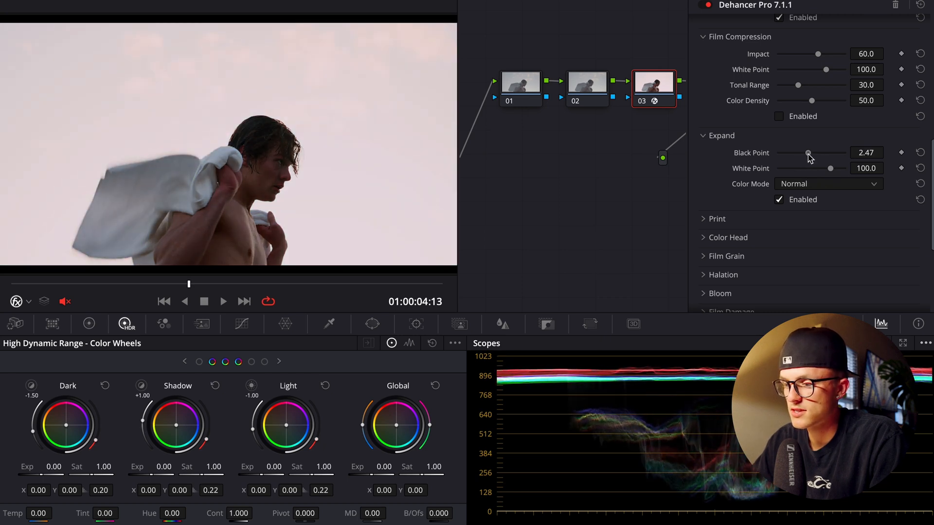
left_click(780, 200)
left_click(780, 200)
scroll(224, 191, "up", 5)
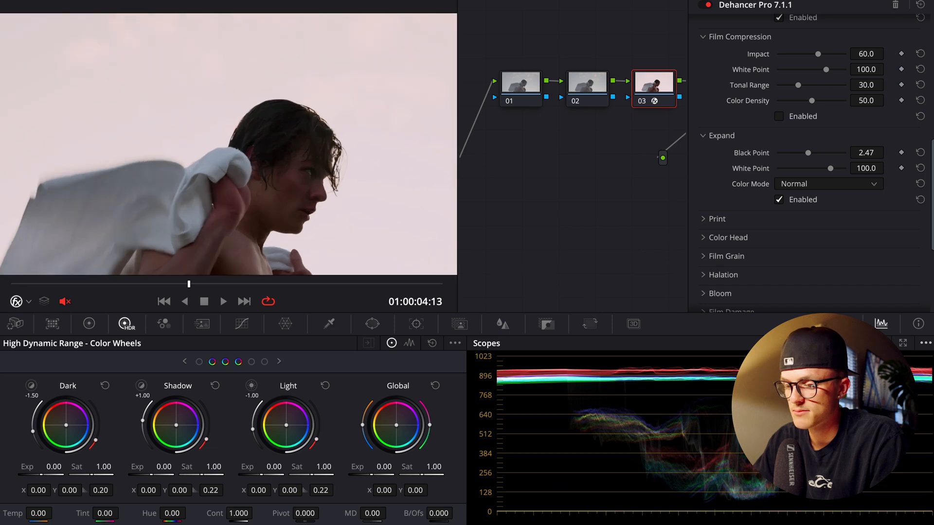
left_click(780, 200)
left_click(780, 200)
key("shift+z")
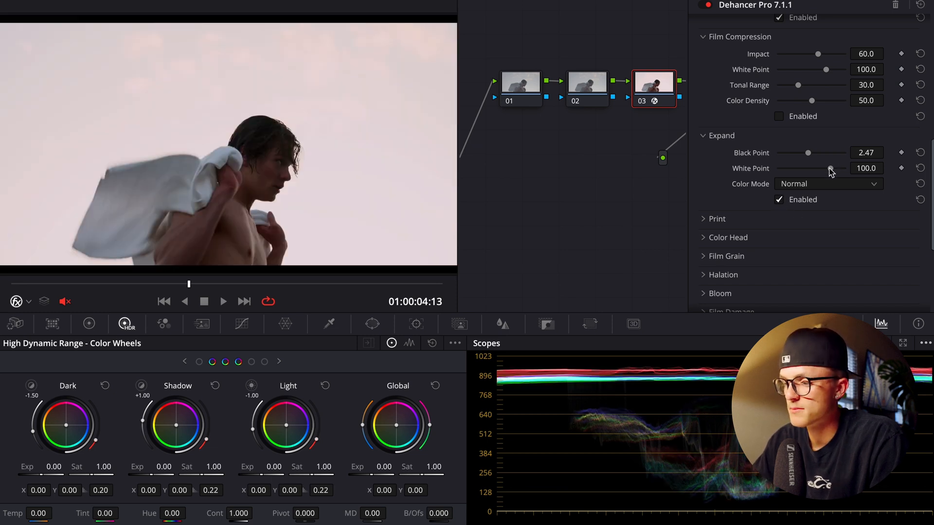
- Try a lower White Point in Expand and undo the change
left_click_drag(831, 168, 804, 174)
key("super+z")
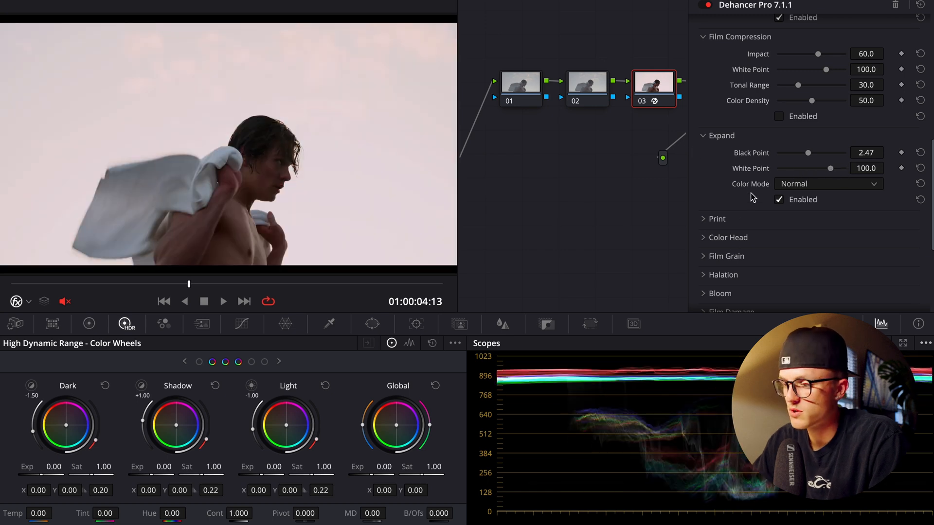
- Enable Film Compression, try a Tonal Range of 33.0, and reset the Tonal Range to its default
scroll(786, 101, "up", 2)
left_click(779, 149)
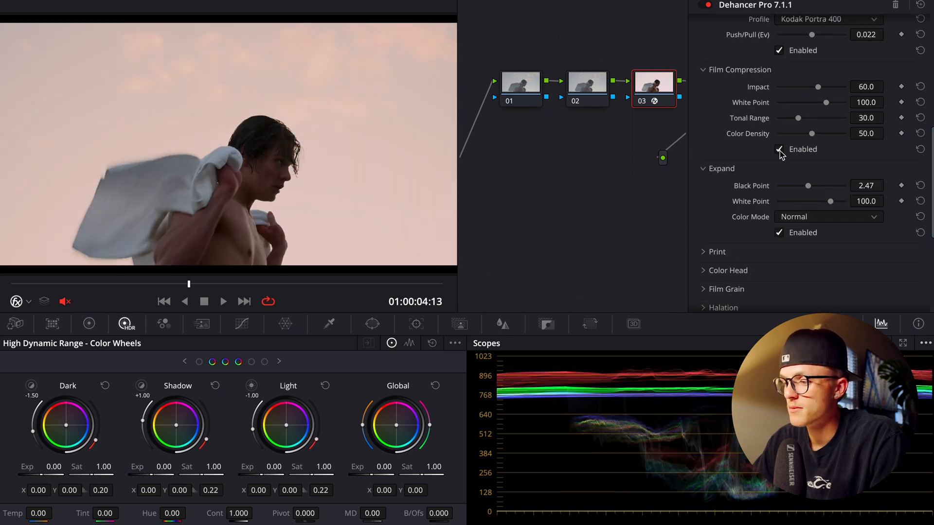
left_click_drag(798, 119, 800, 120)
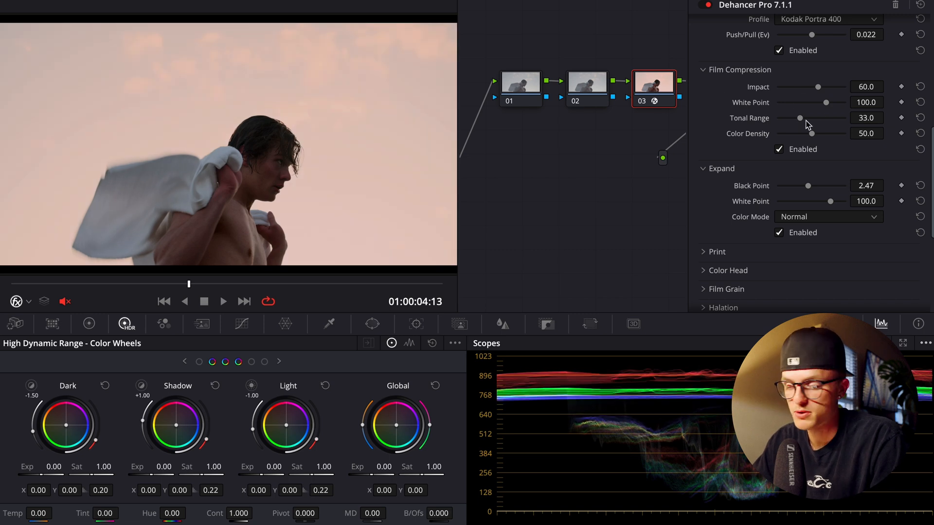
left_click(780, 151)
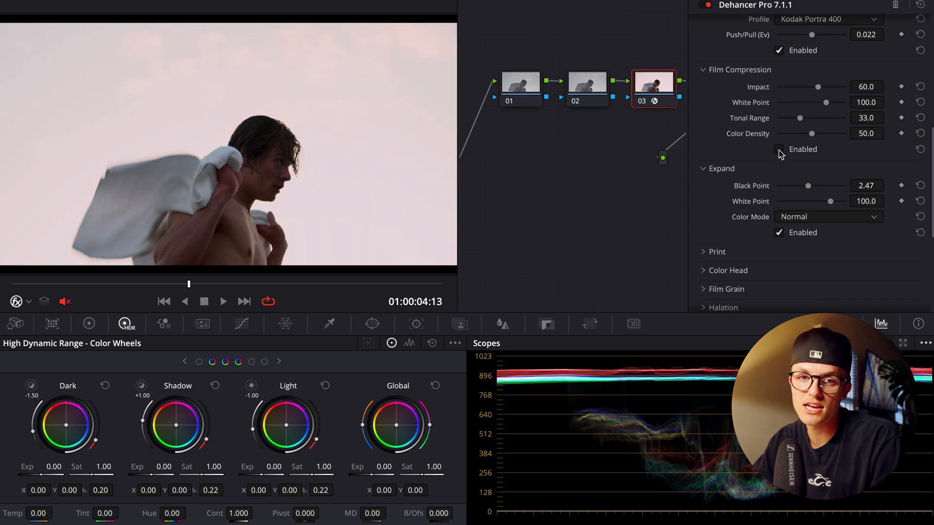
left_click(780, 149)
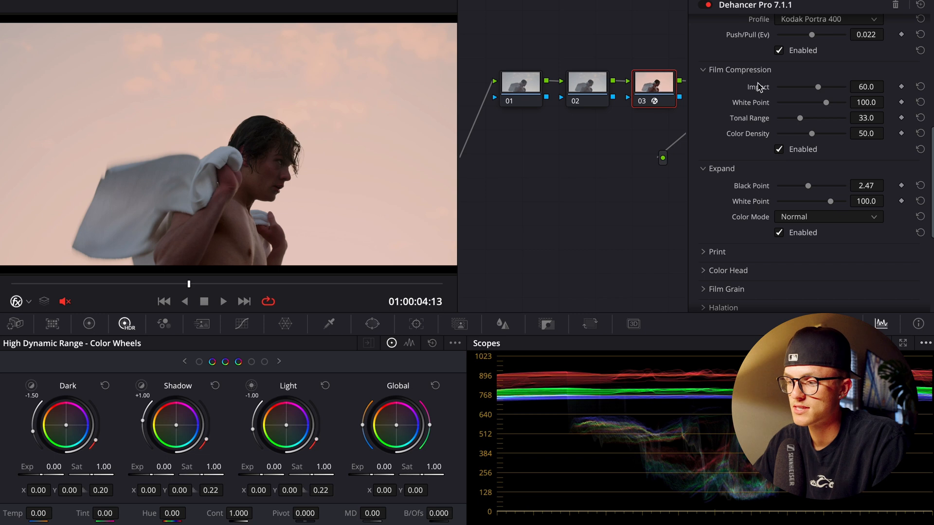
double_click(762, 118)
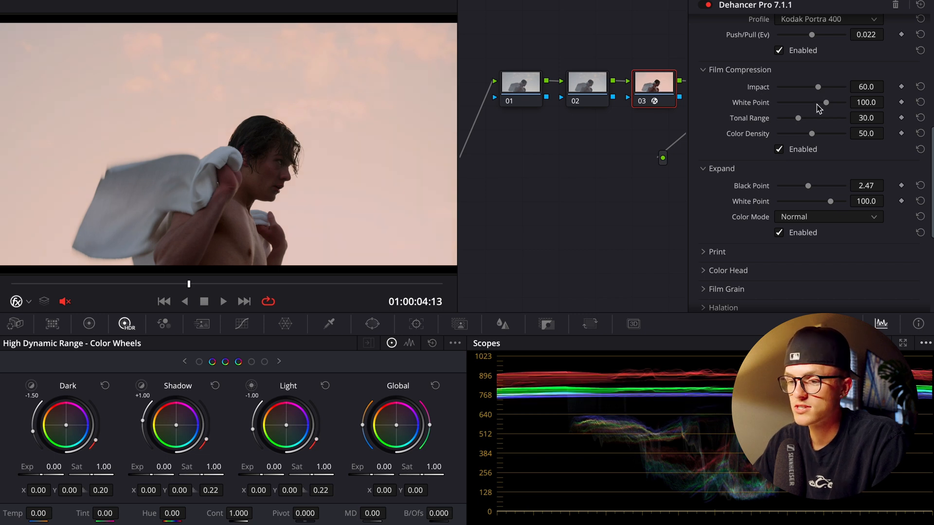
- Compare the sky's highlights with Film Compression off and on
left_click(782, 154)
left_click(783, 154)
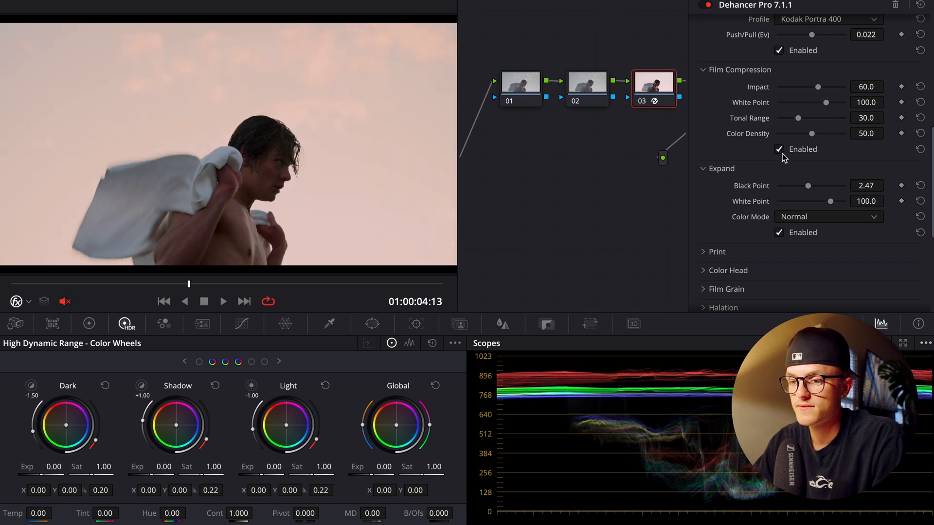
left_click(783, 153)
left_click(783, 154)
left_click(783, 155)
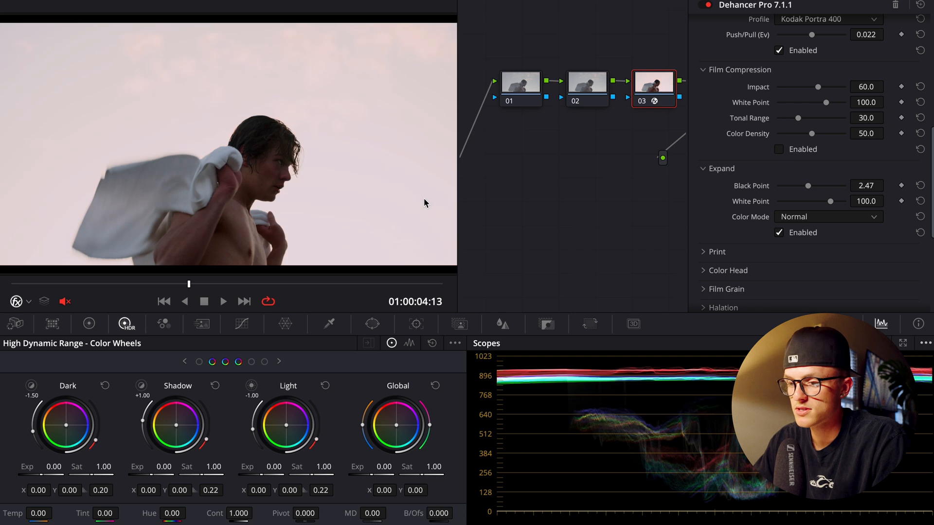
- Inspect the subject's face and hair up close with Film Compression on and off
scroll(424, 202, "up", 3)
left_click_drag(424, 202, 390, 185)
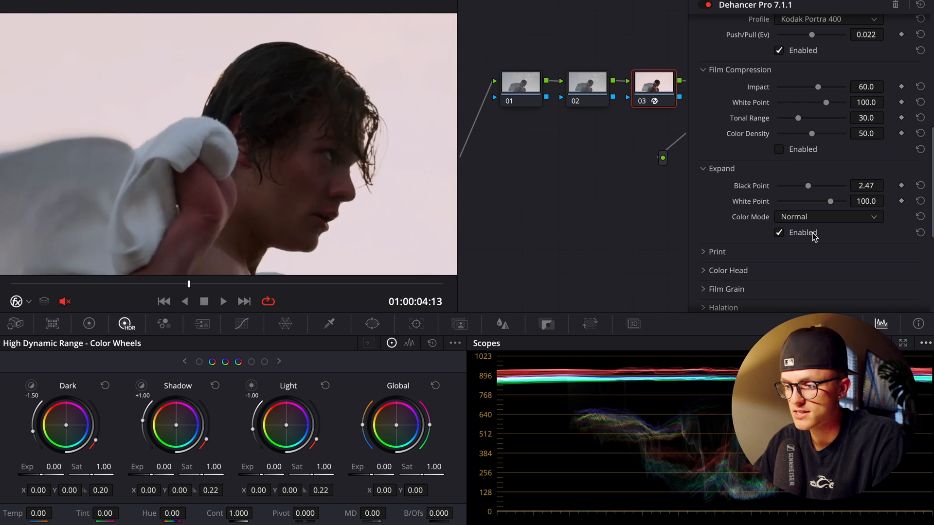
left_click(782, 154)
left_click(782, 153)
left_click(782, 153)
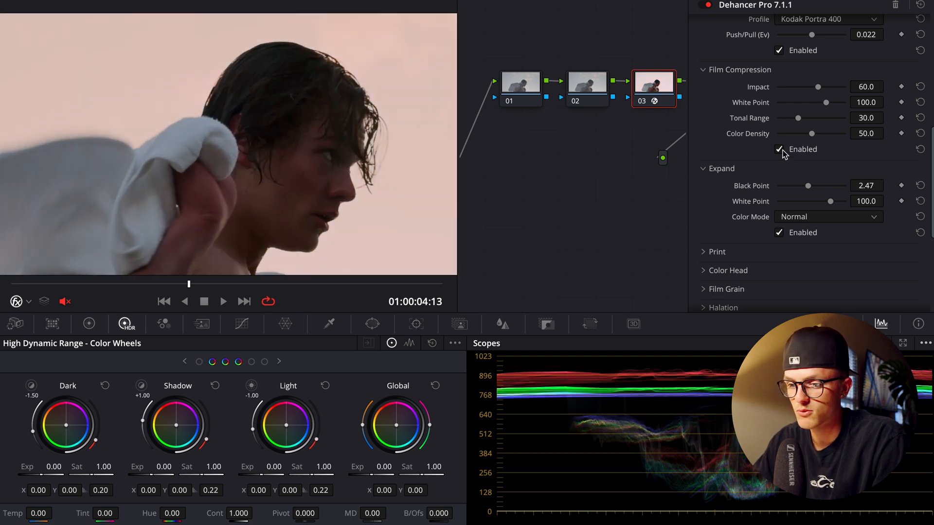
left_click(783, 155)
key("shift+z")
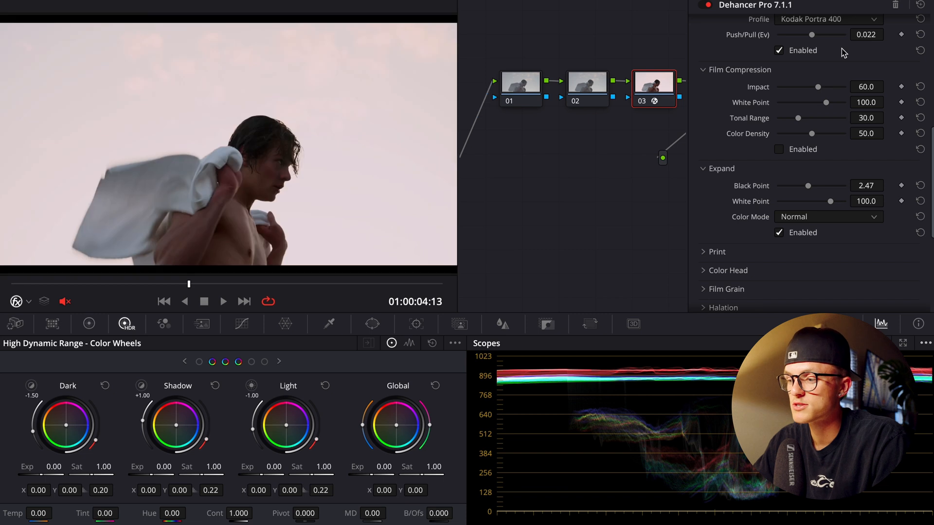
- Play the clip and compare the moving footage with Film Compression on and off
left_click(780, 150)
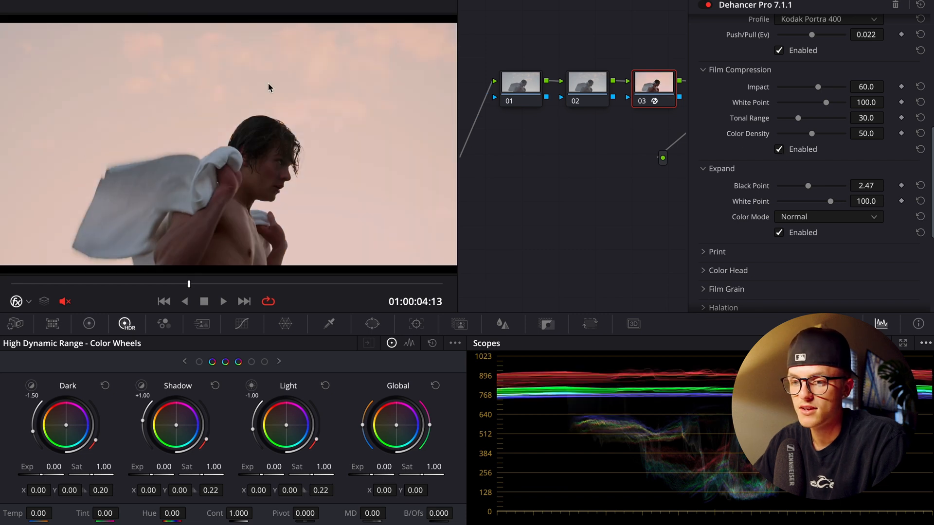
key("space")
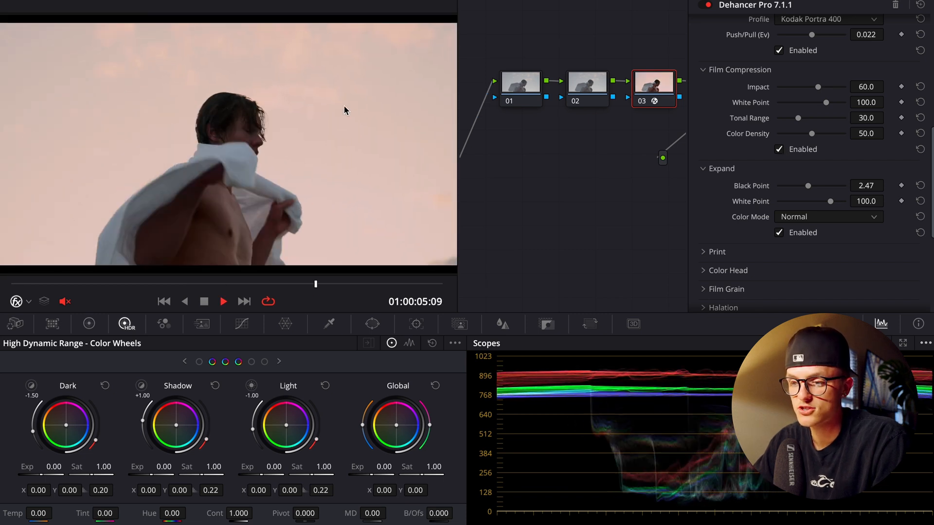
left_click(781, 151)
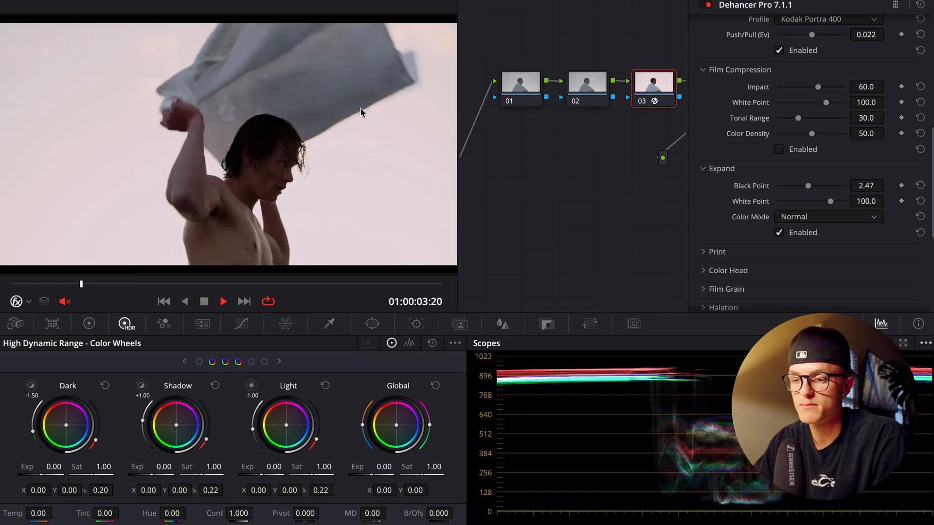
- Pause the clip, compare the frame with Film Compression on and off, and leave it enabled
key("space")
left_click(781, 151)
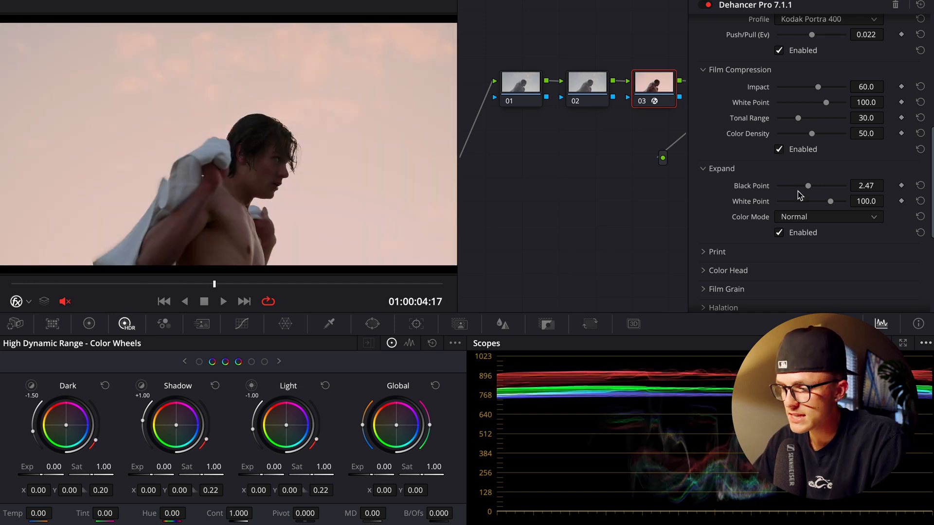
left_click(782, 151)
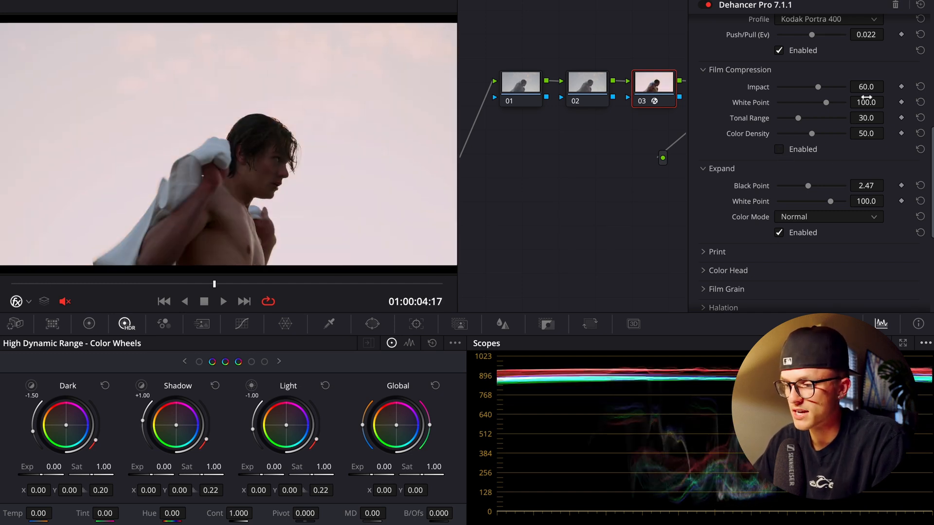
left_click(779, 151)
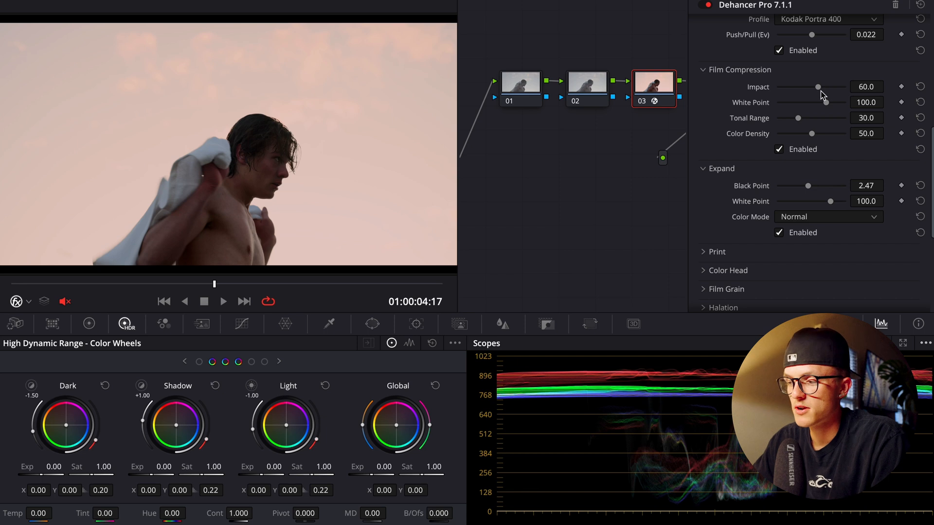
- Set Film Compression's Impact to 66.9, White Point to 102.0 and Tonal Range to 30.3, and try Color Density at 74.3 and 0.0 before raising it again
left_click_drag(814, 86, 829, 140)
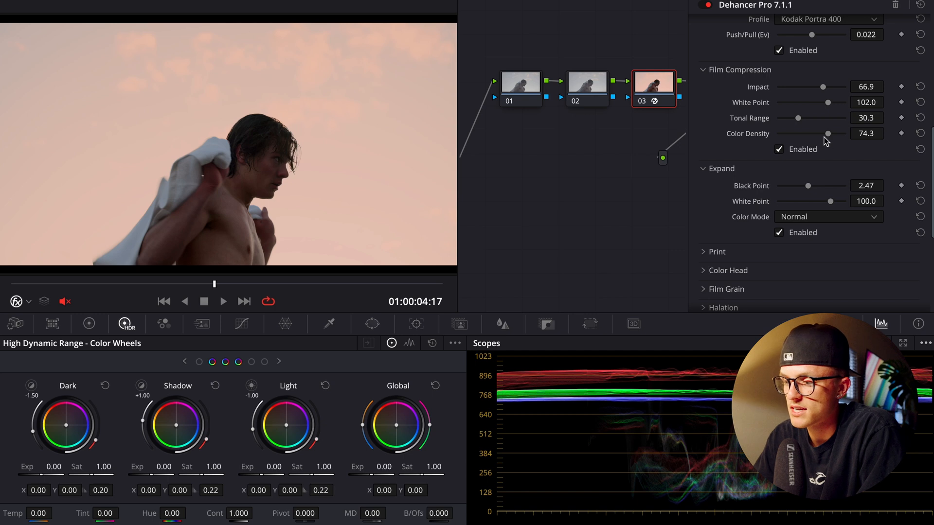
left_click_drag(827, 134, 769, 143)
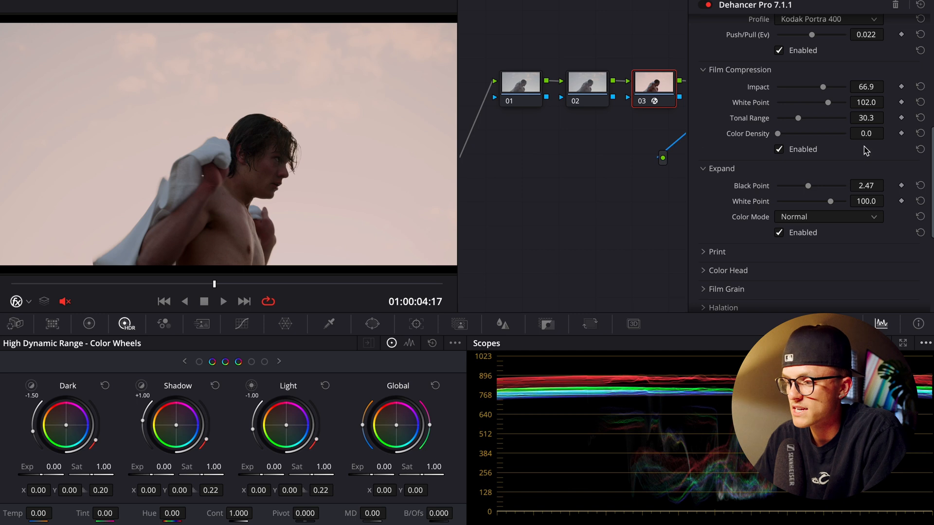
left_click_drag(799, 137, 830, 141)
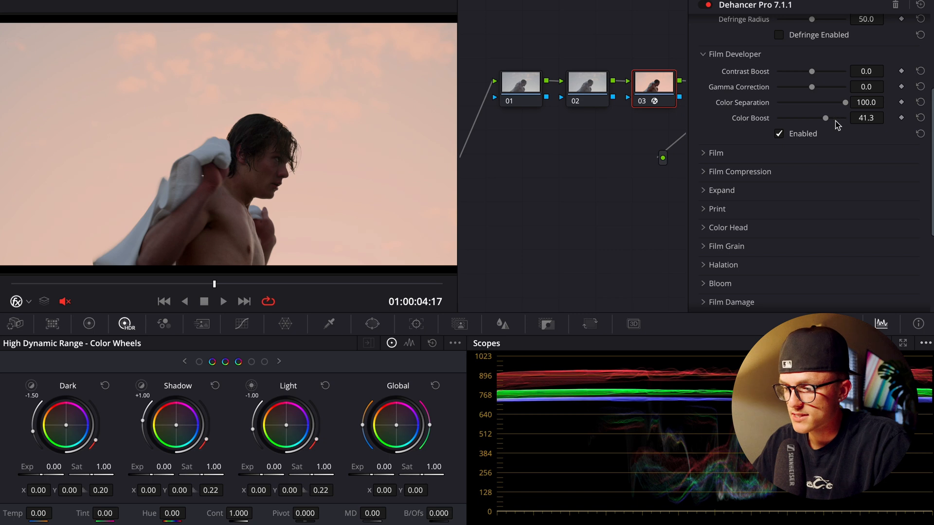
- Review the clip in playback and adjust the Color Head to Yellow - Blue -8.3 and Magenta - Green -6.2
key("space")
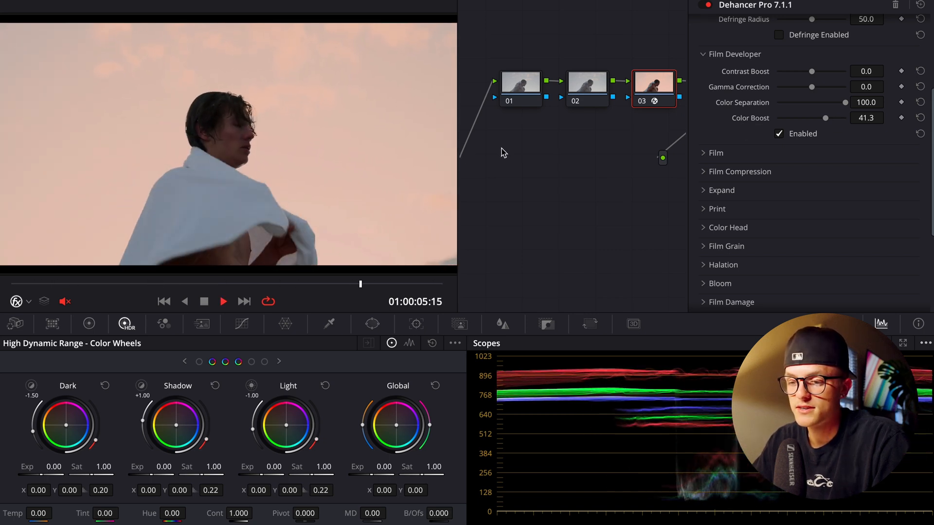
key("space")
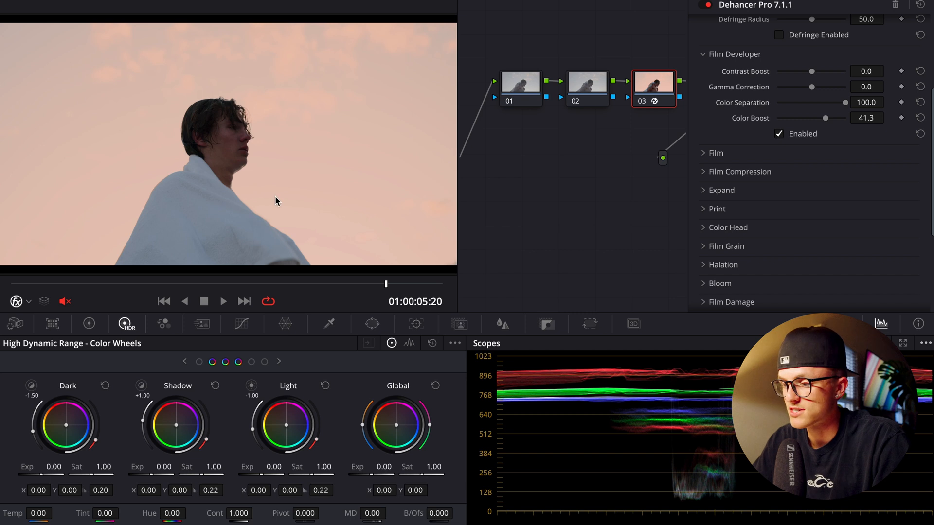
scroll(778, 141, "down", 3)
left_click(774, 179)
scroll(774, 179, "down", 7)
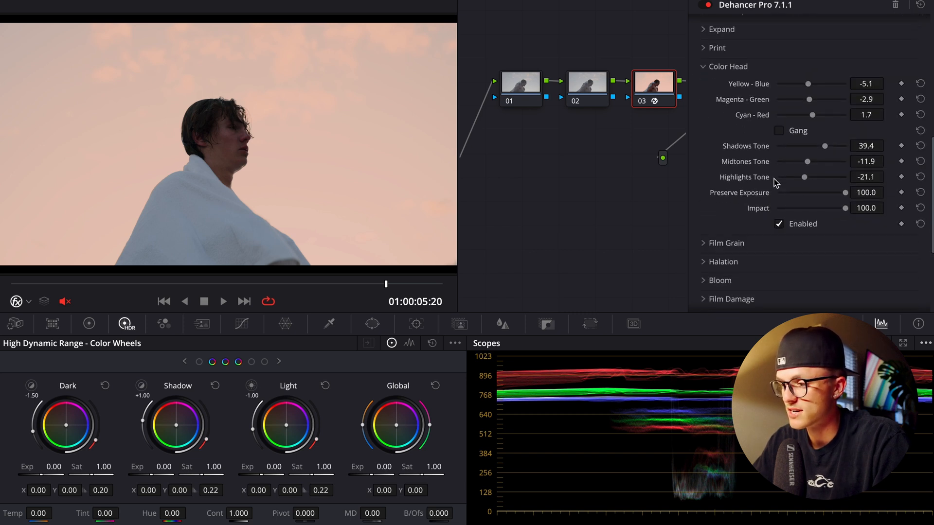
left_click_drag(867, 142, 885, 142)
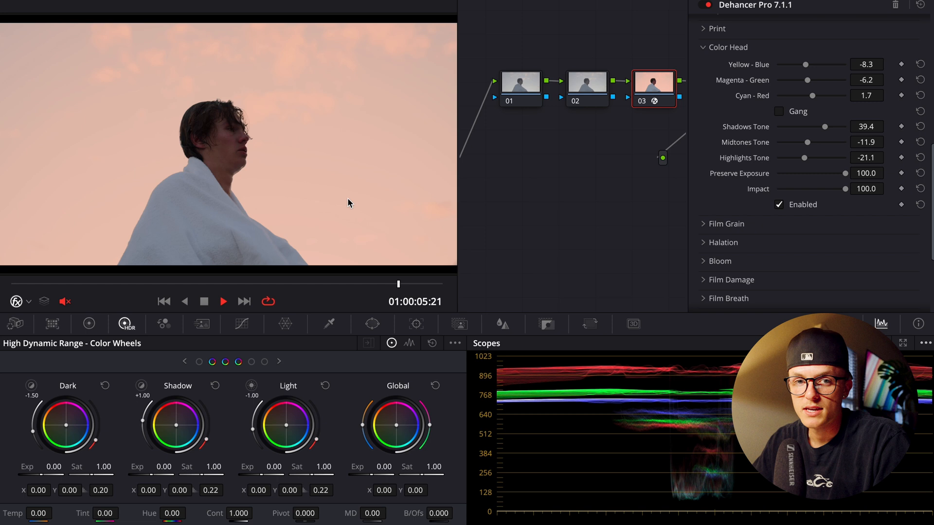
key("space")
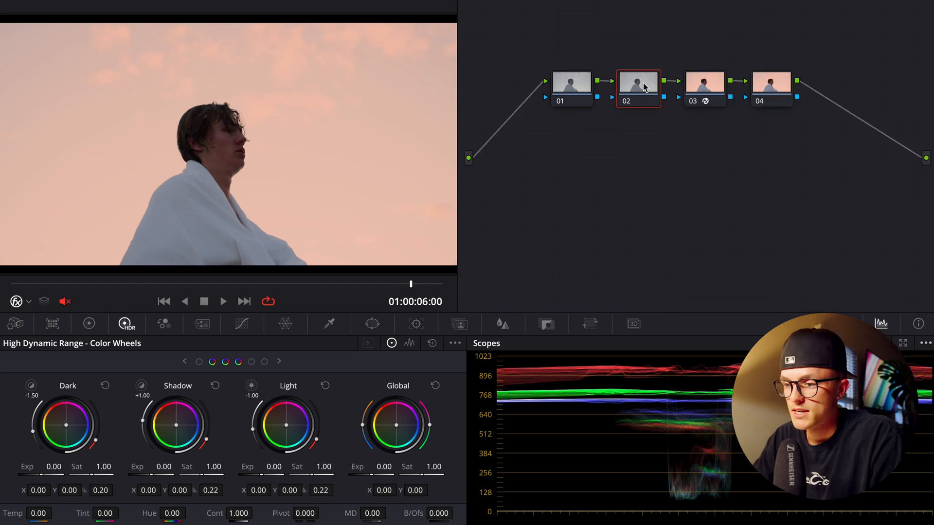
- On node 01, use the Log Wheels to warm the Midtone to red 0.03, green -0.00 and blue -0.07
left_click(555, 90)
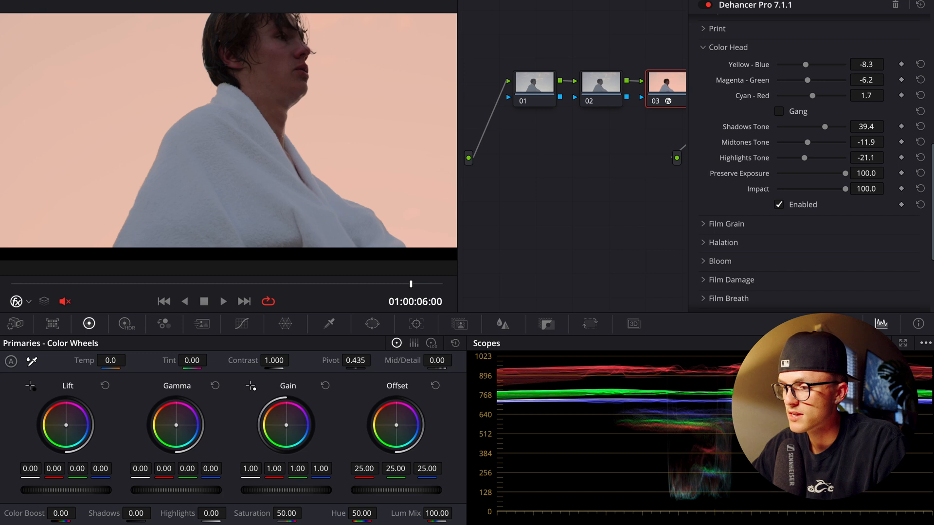
left_click(584, 104)
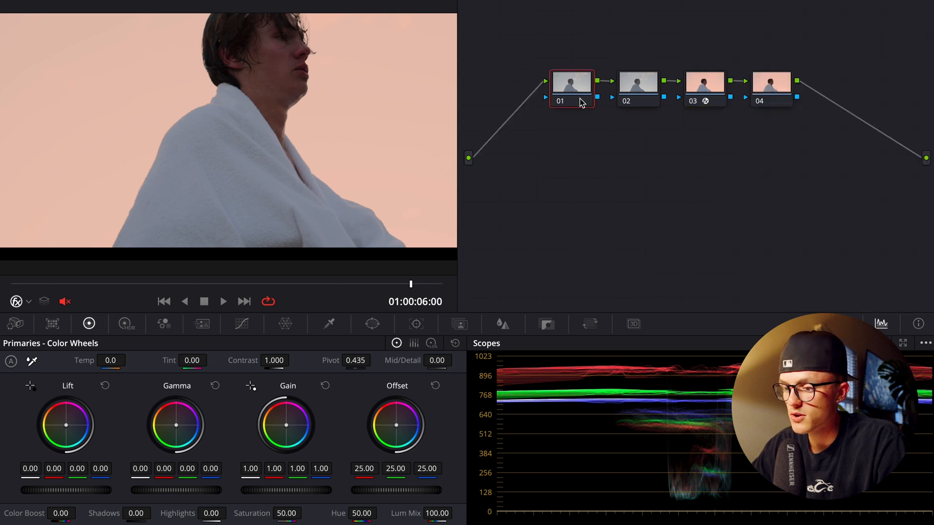
left_click(431, 343)
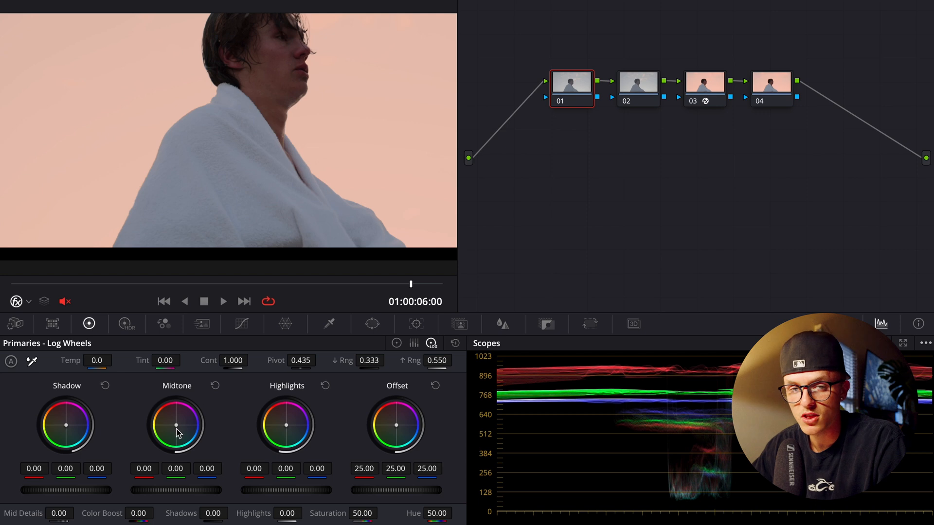
left_click_drag(176, 425, 186, 427)
left_click(215, 387)
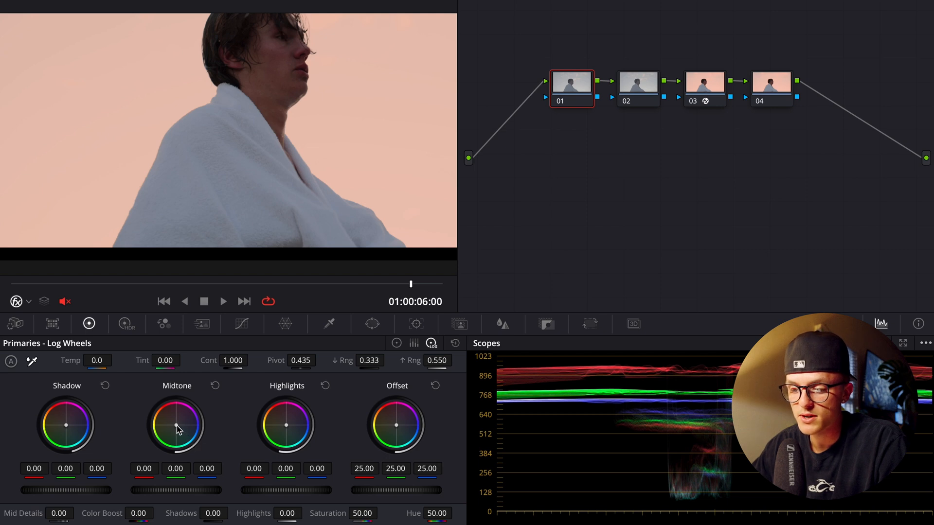
left_click_drag(178, 429, 171, 422)
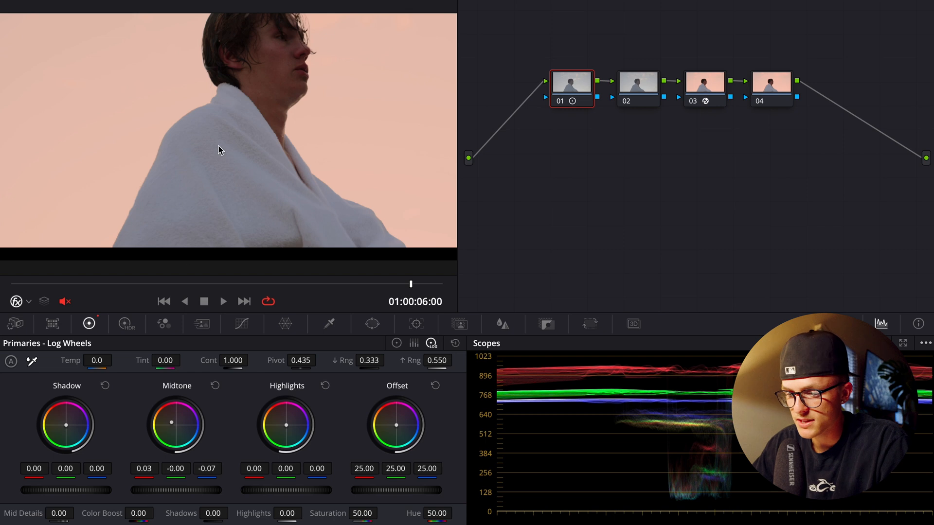
- Inspect the white towel up close with node 01 disabled and enabled
scroll(218, 150, "up", 3)
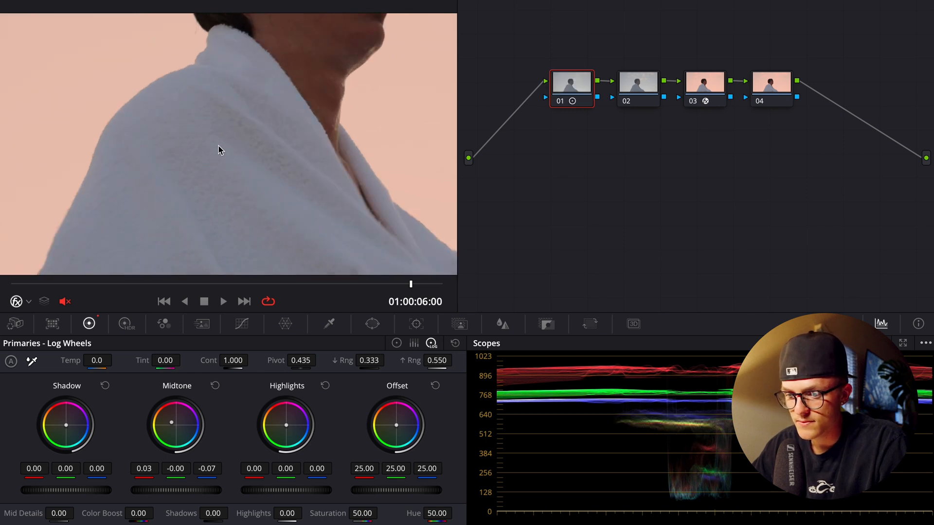
key("ctrl+d")
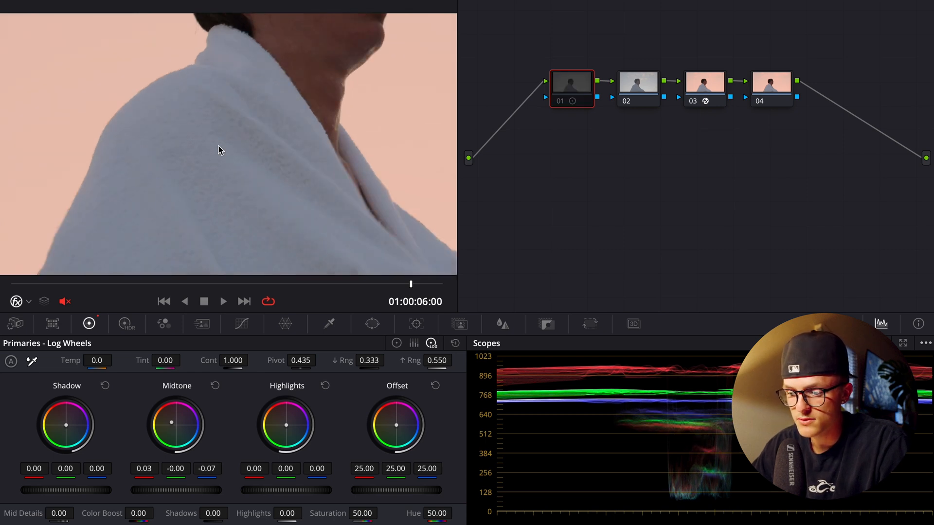
key("ctrl+d")
key("ctrl+d")
key("ctrl+d")
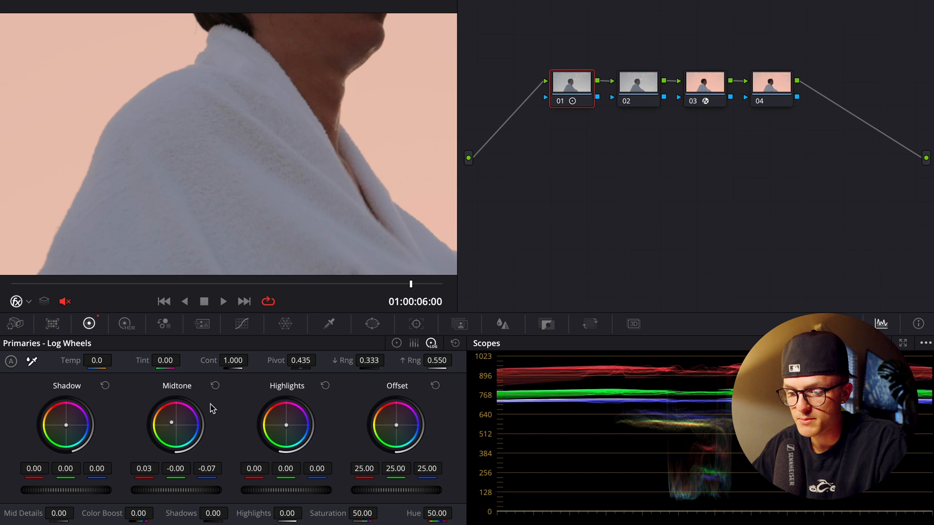
- Warm node 01's Midtone further to red 0.06, green -0.01 and blue -0.12, and compare the towel with the node off and on
left_click_drag(177, 417, 173, 415)
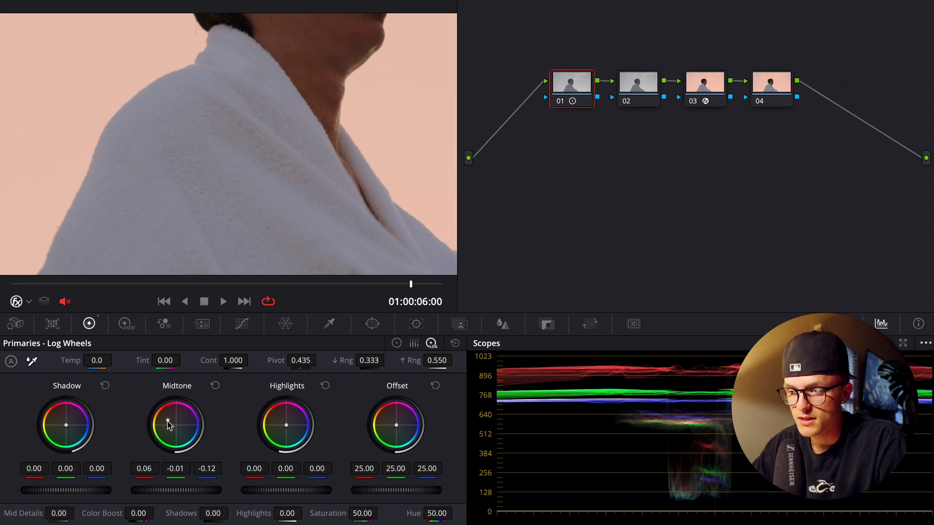
key("ctrl+d")
key("ctrl+d")
key("ctrl+d")
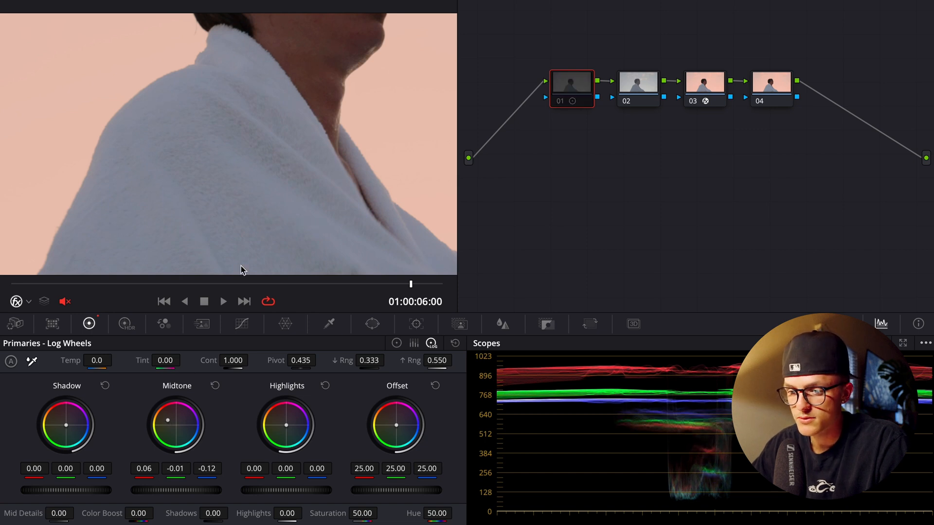
key("ctrl+d")
- Compare the subject's skin tones up close with node 01 off and on, and return to the full frame
left_click(41, 1)
left_click(37, 4)
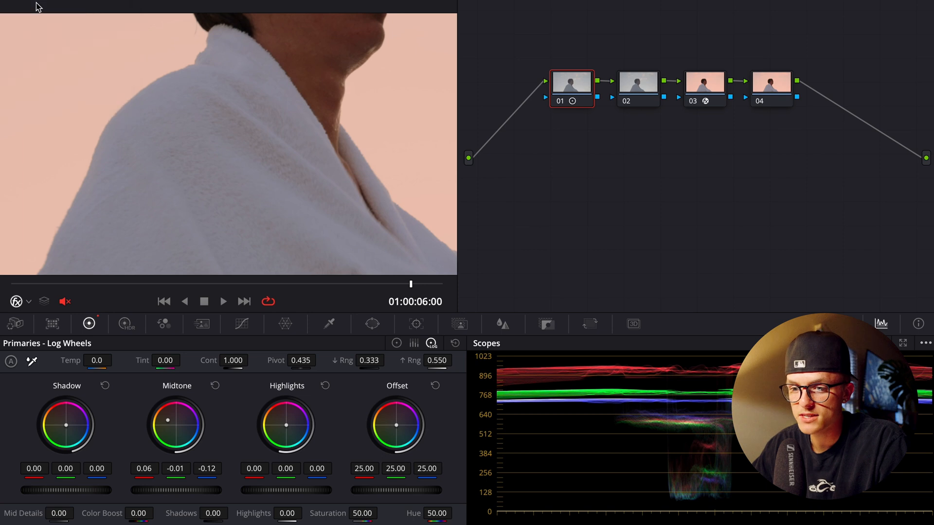
left_click(29, 1)
left_click(28, 6)
key("ctrl+d")
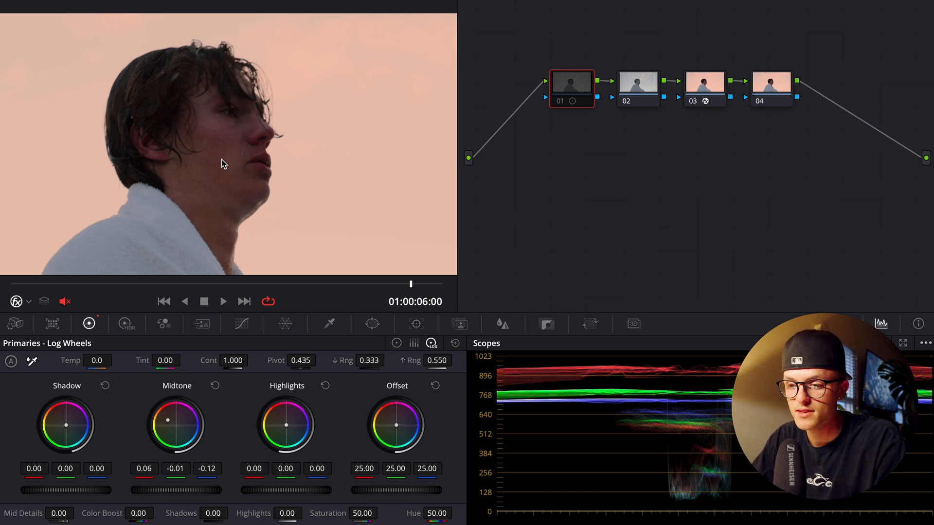
key("ctrl+d")
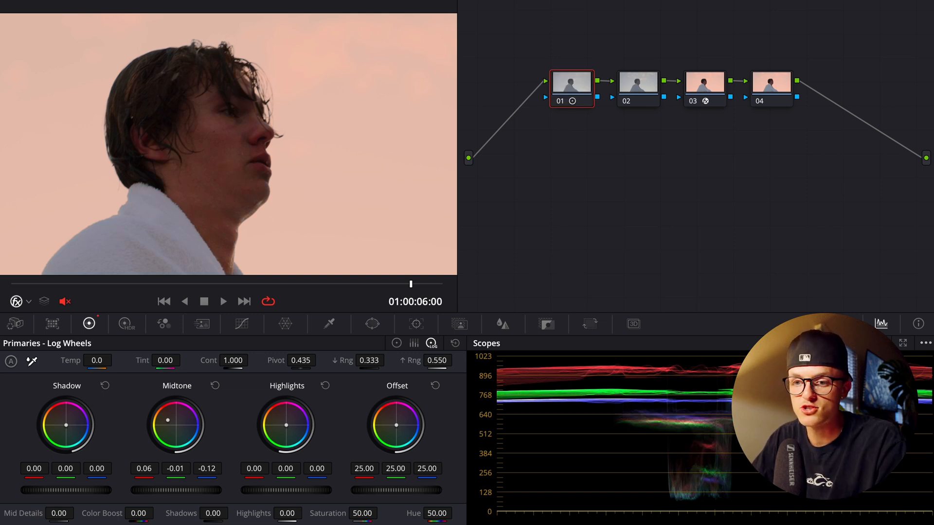
left_click(24, 0)
left_click(28, 2)
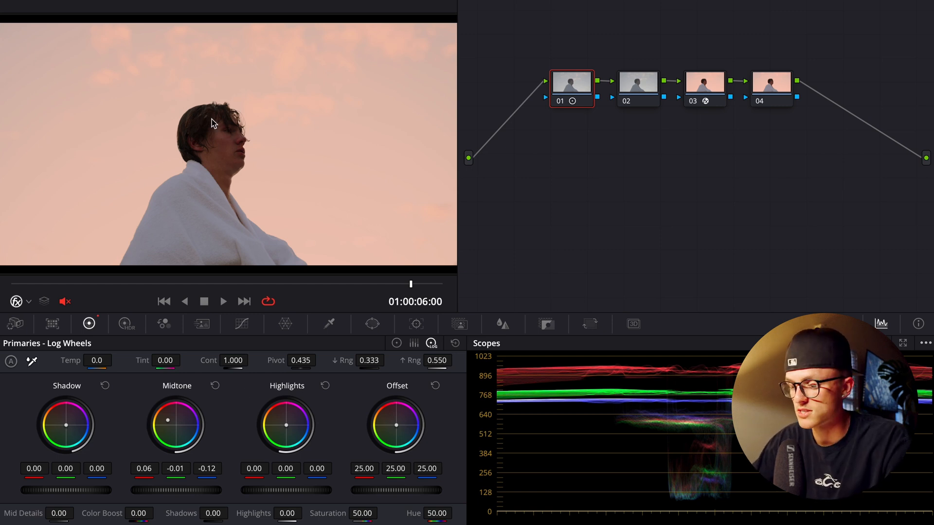
- Try a strong red Shadow shift, reset it, and set node 01's Shadow to red 0.04, green -0.02 and blue 0.06
scroll(211, 123, "up", 6)
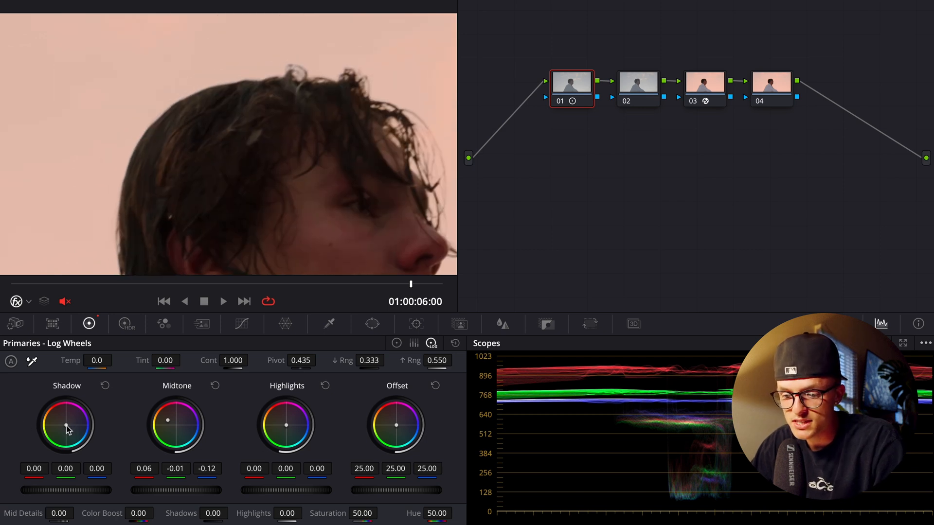
left_click_drag(68, 426, 68, 417)
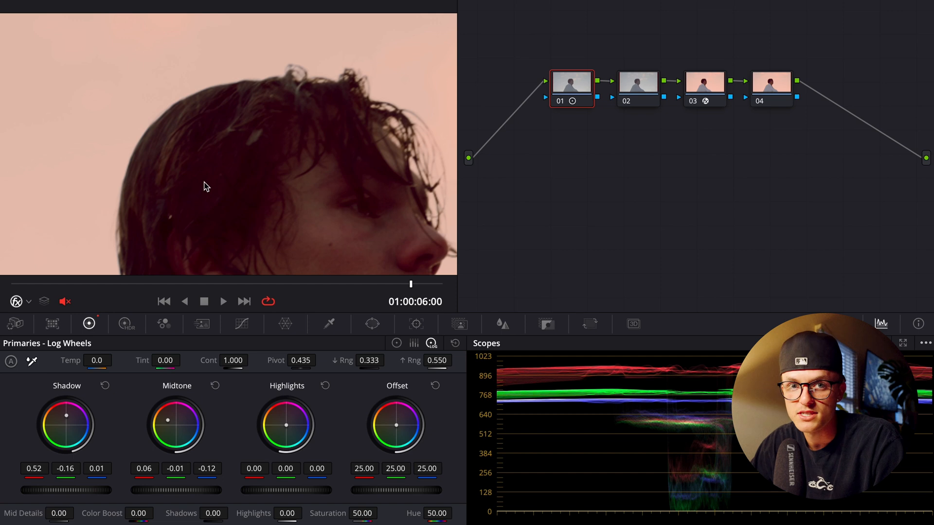
left_click(104, 386)
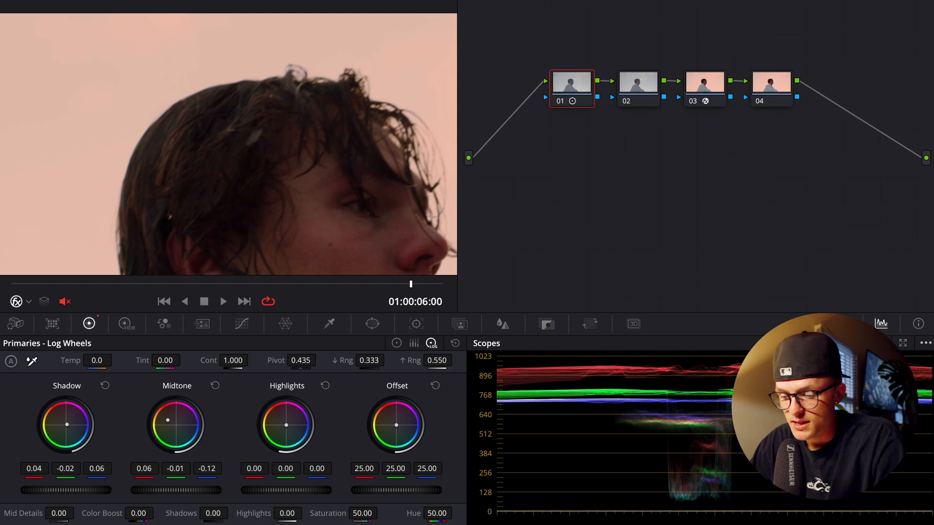
left_click(15, 1)
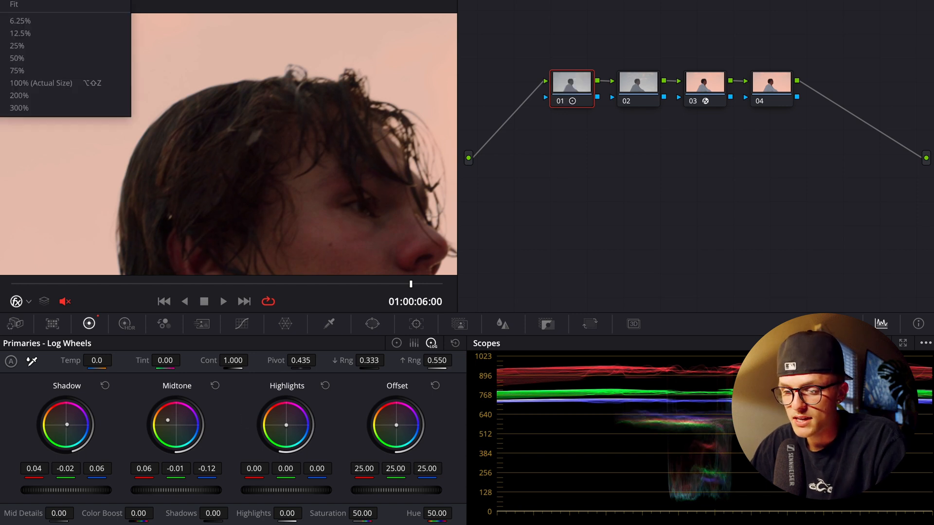
left_click(13, 3)
- Try a magenta Highlights shift, reset it, and set node 01's Highlights to red 0.06, green 0.01 and blue -0.23
left_click_drag(286, 425, 292, 417)
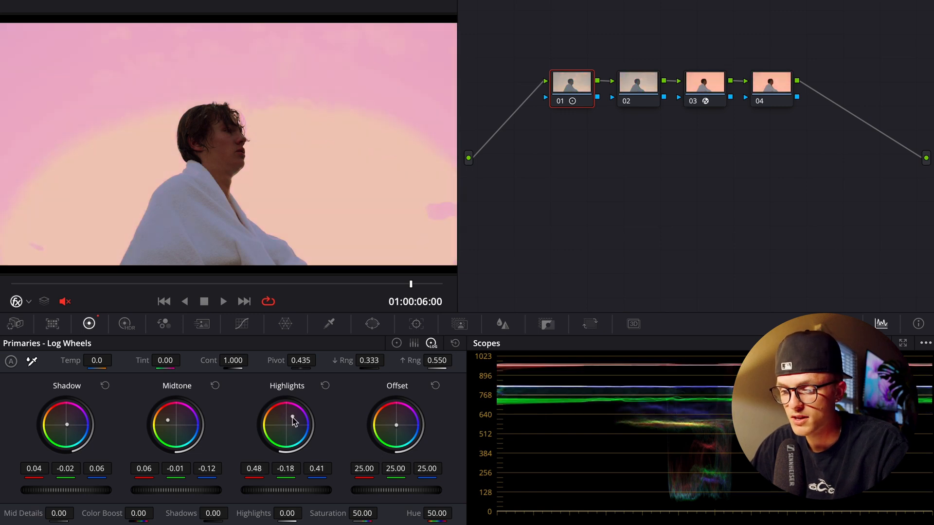
left_click(325, 386)
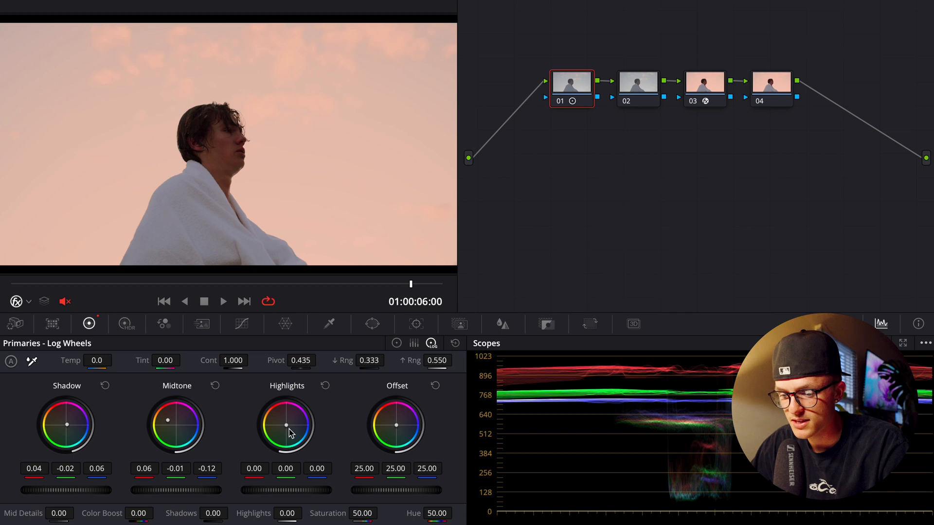
left_click_drag(289, 429, 282, 426)
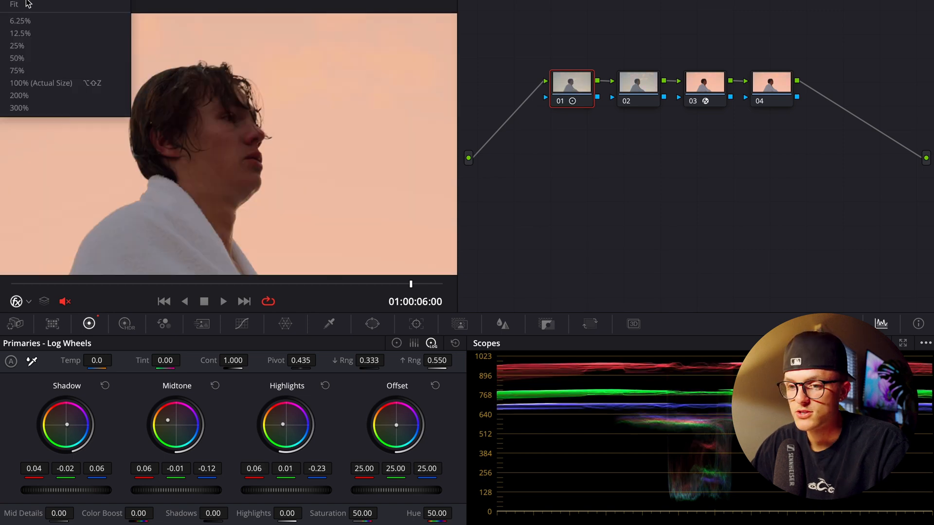
- Compare the subject up close and in full frame with node 01 off, re-enable it, and play the clip to review it
left_click(27, 2)
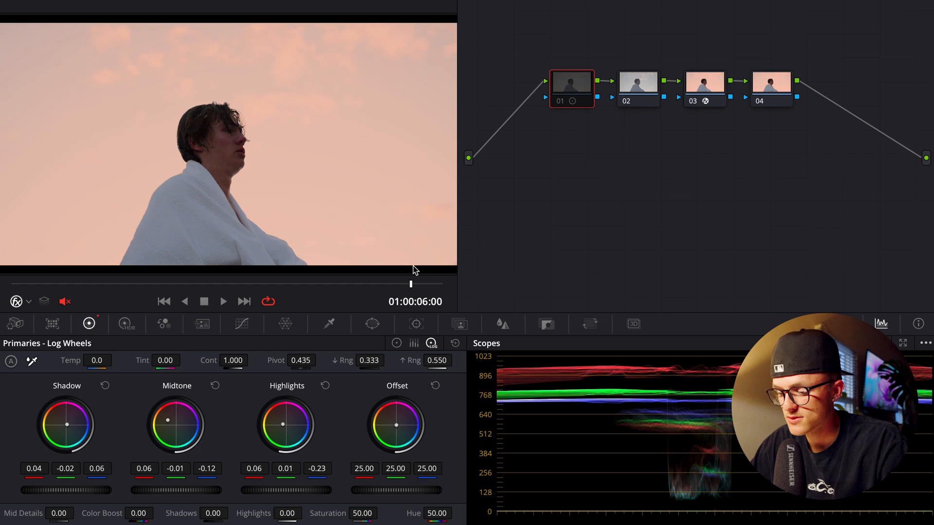
scroll(277, 162, "up", 4)
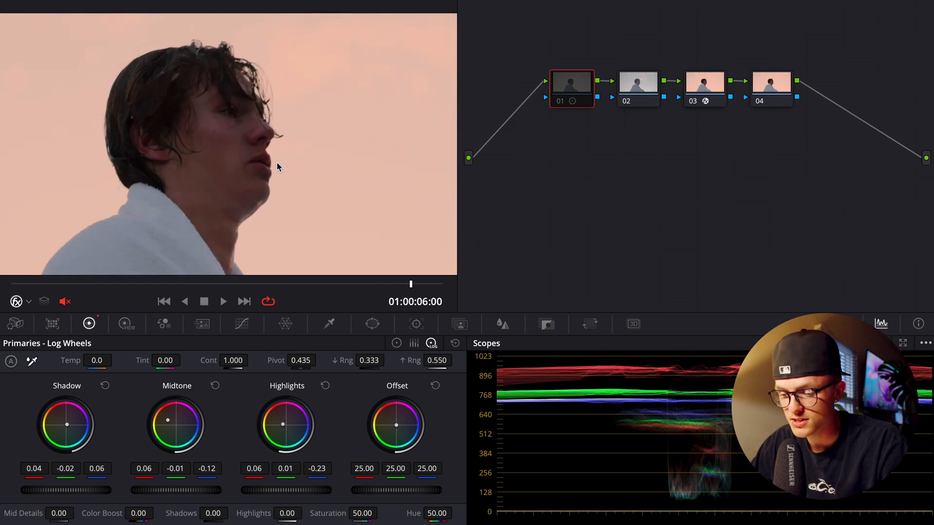
scroll(277, 164, "down", 4)
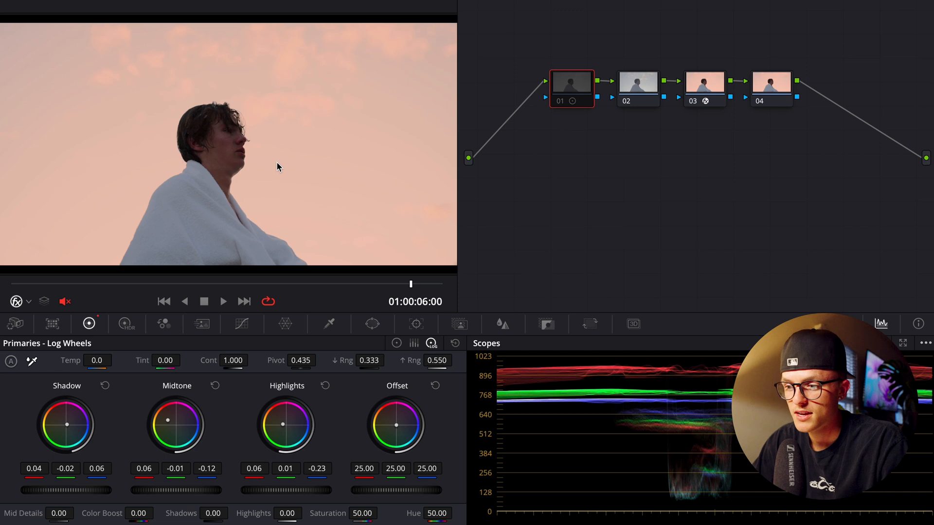
key("ctrl+d")
key("space")
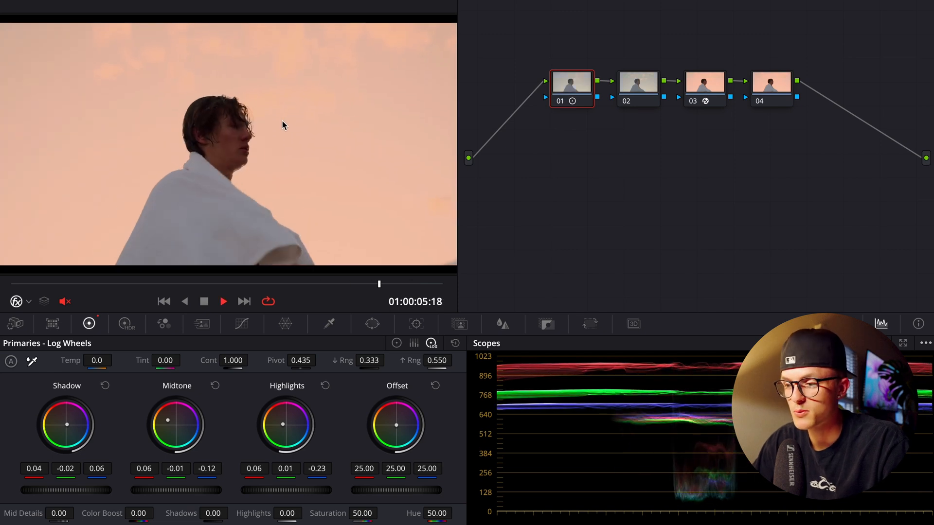
key("space")
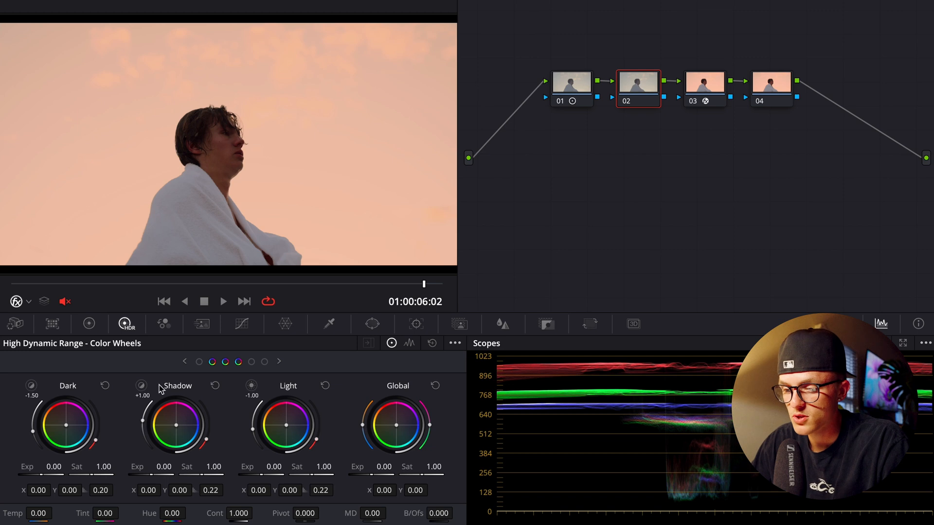
- Set node 02's HDR Color Wheels color space to Sony S-Gamut3.Cine and gamma to Sony S-Log3
left_click(455, 343)
mouse_move(532, 496)
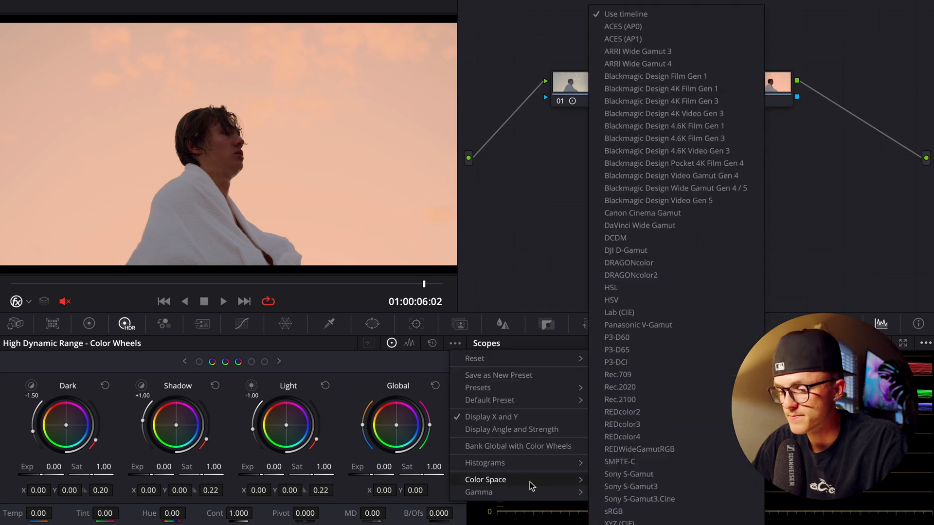
left_click(646, 500)
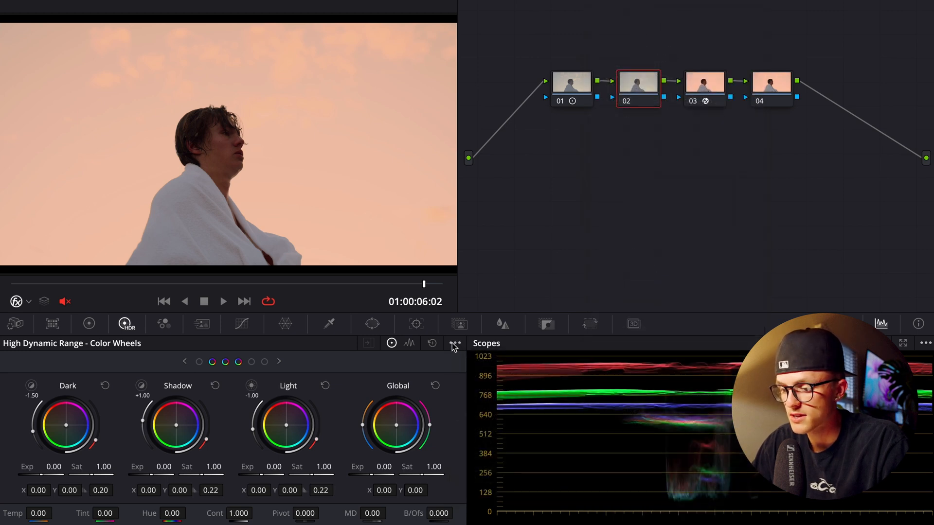
left_click(454, 343)
mouse_move(533, 492)
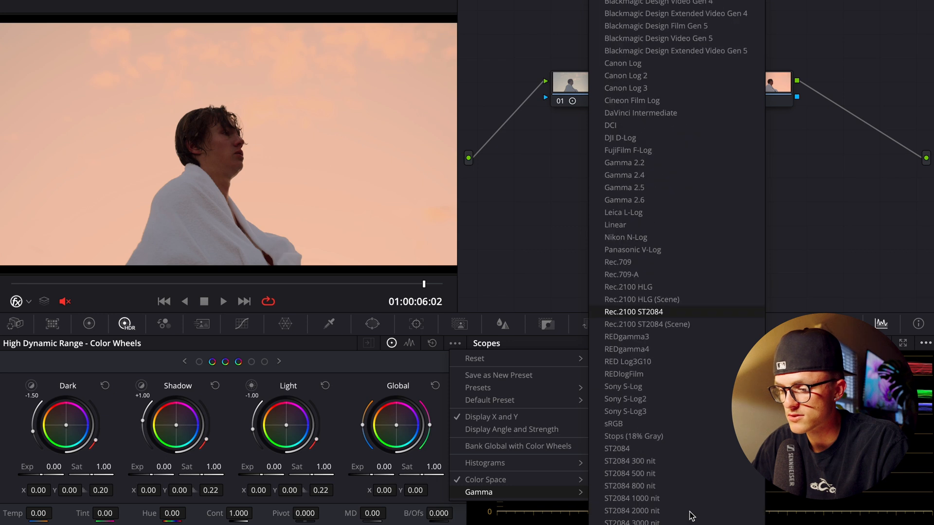
left_click(676, 412)
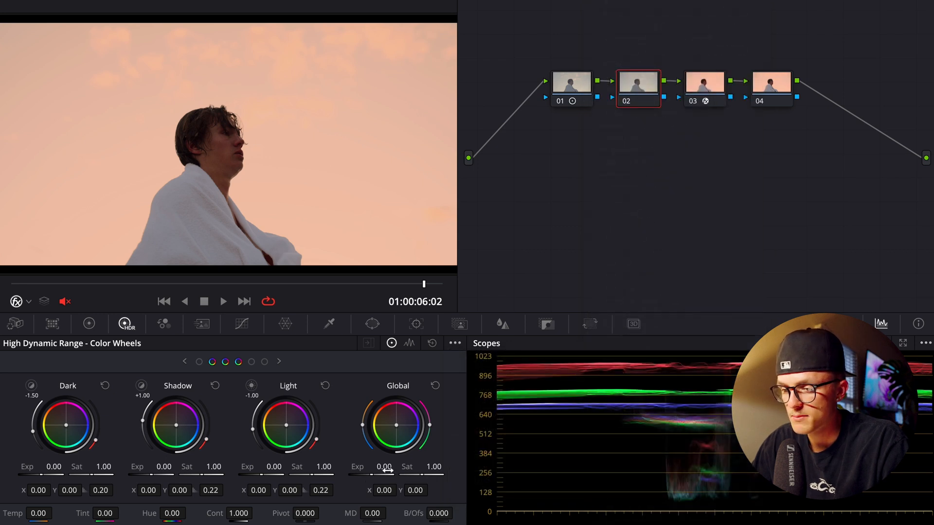
- Raise node 02's Global exposure to 0.11, compare the face up close with the node off and on, and return to the full frame
mouse_move(388, 470)
left_mouse_down()
mouse_move(416, 470)
mouse_move(383, 470)
left_mouse_up()
scroll(181, 146, "up", 5)
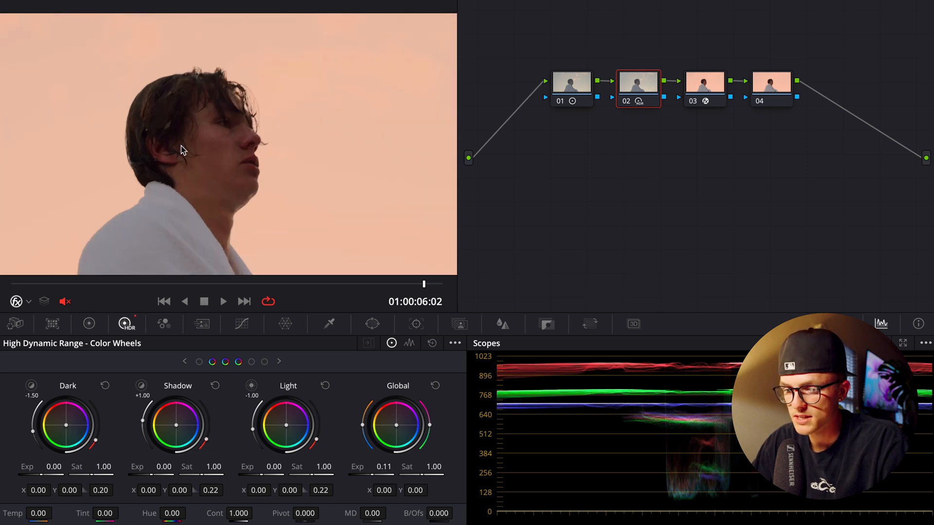
key("ctrl+d")
key("ctrl+d")
key("ctrl+d")
key("ctrl+d")
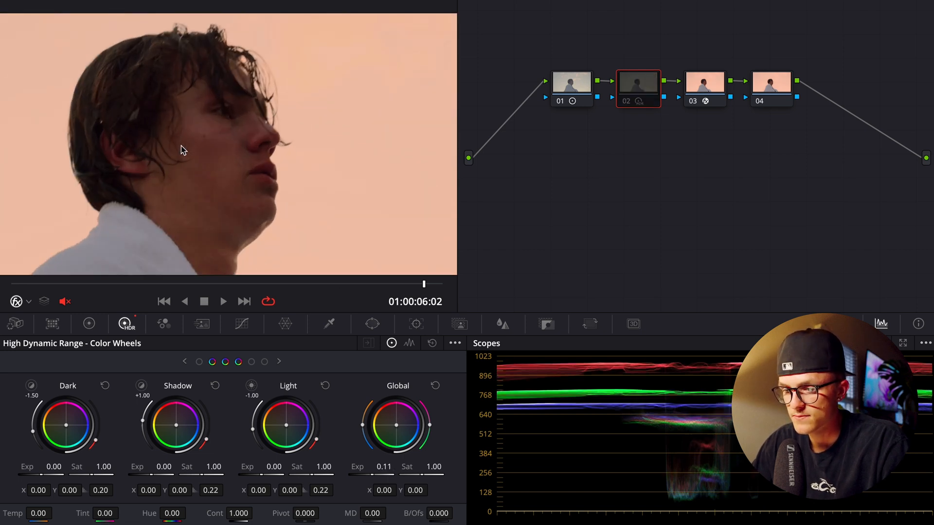
key("ctrl+d")
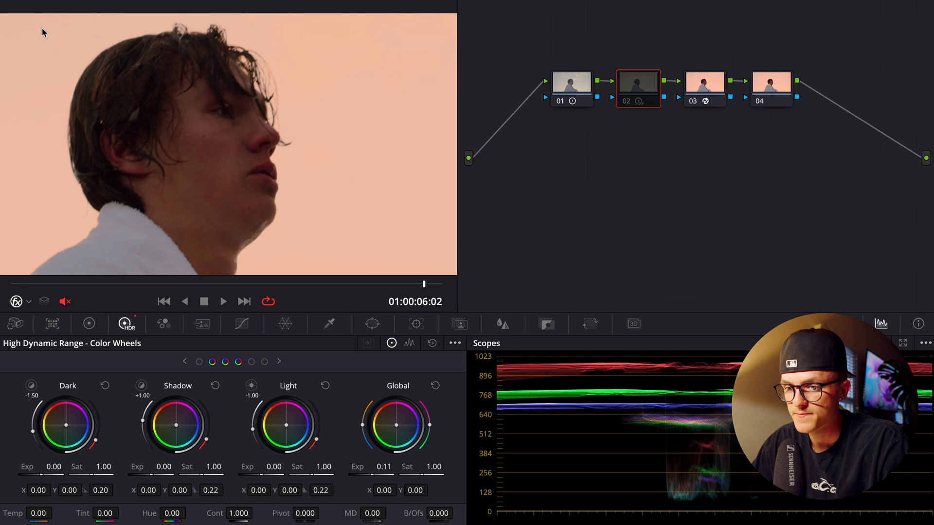
left_click(23, 2)
left_click(28, 7)
key("ctrl+d")
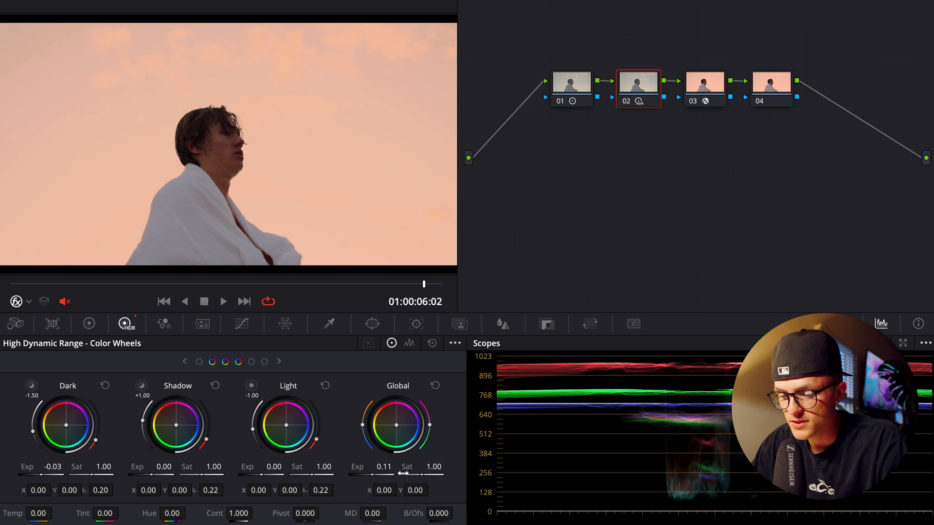
- Set node 02's exposures to -0.03 for Dark, -0.45 for Light and 0.26 for Global, and compare the face with the node off and on
left_click_drag(269, 475, 251, 475)
left_click_drag(392, 481, 399, 481)
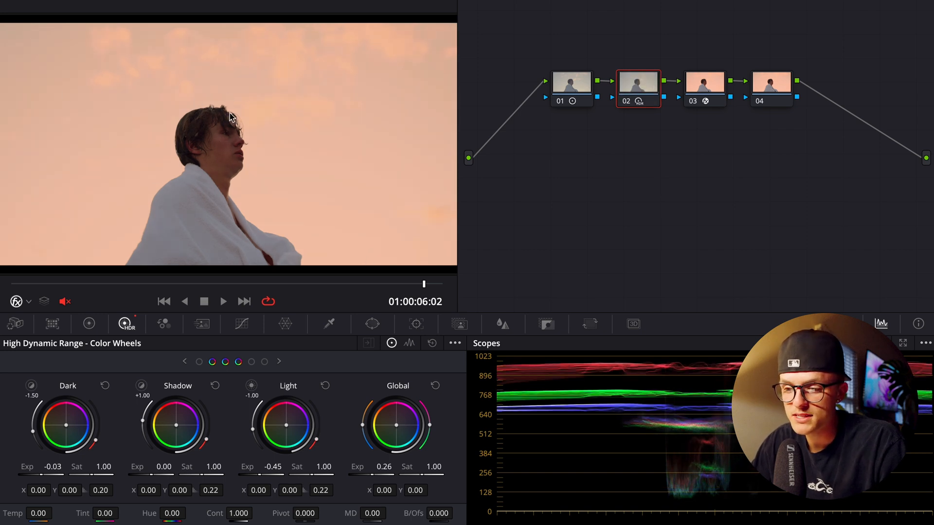
scroll(183, 147, "up", 3)
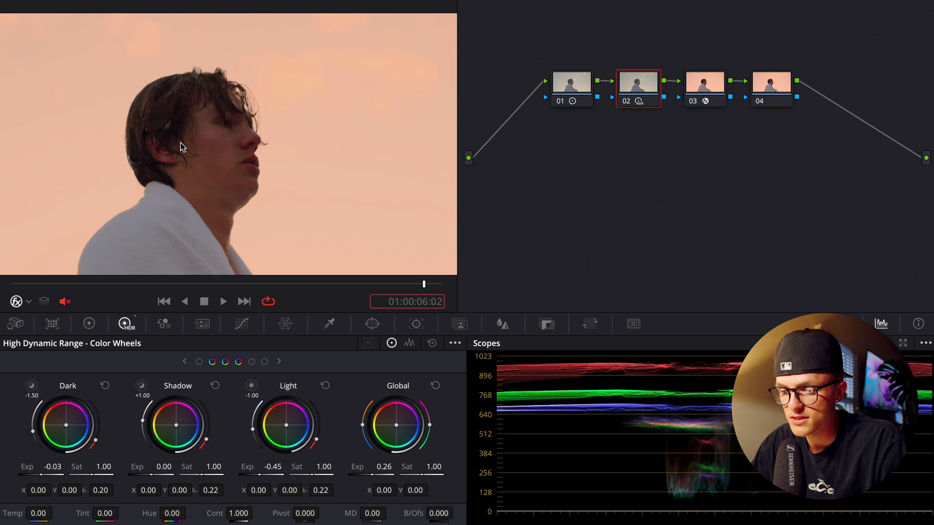
key("super+d")
key("super+d")
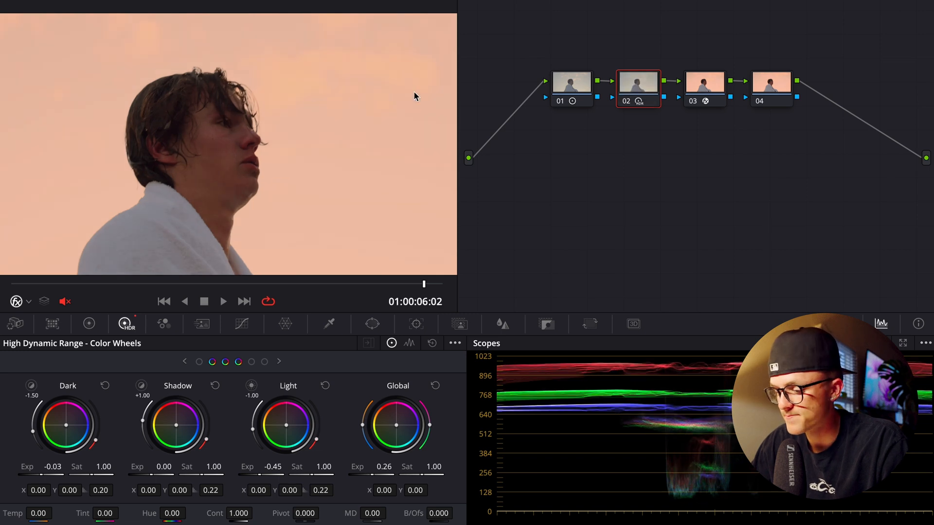
left_click(20, 1)
left_click(30, 6)
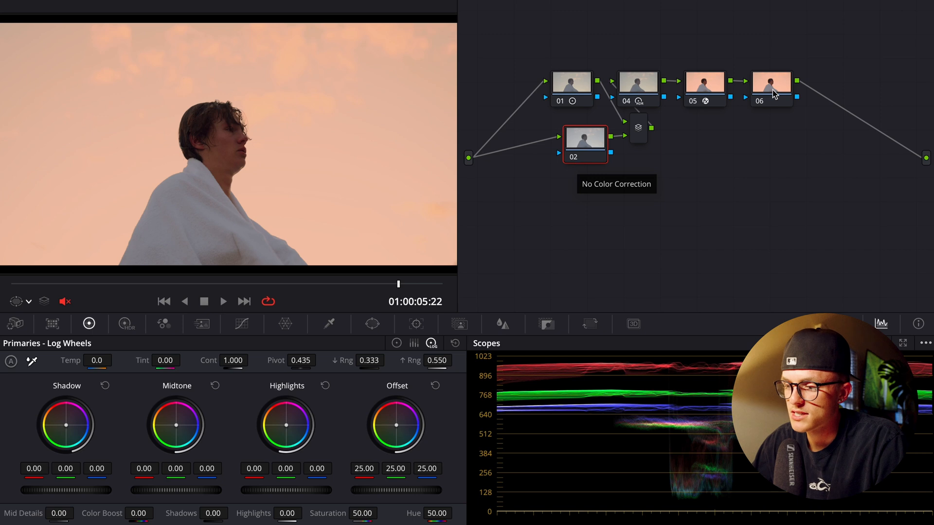
- Raise Dehancer's Exposure Comp. on node 05 to 0.522
left_click(709, 88)
left_click(866, 1)
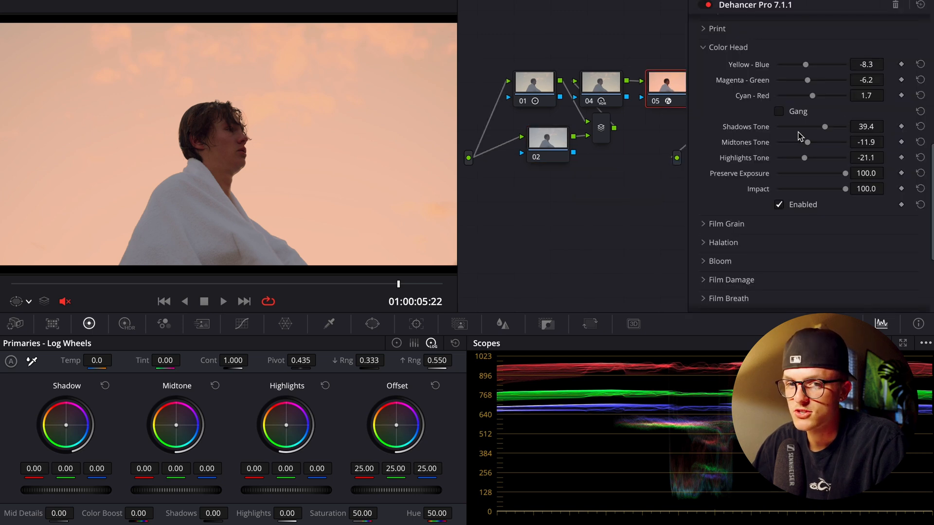
left_click(782, 54)
scroll(783, 58, "up", 5)
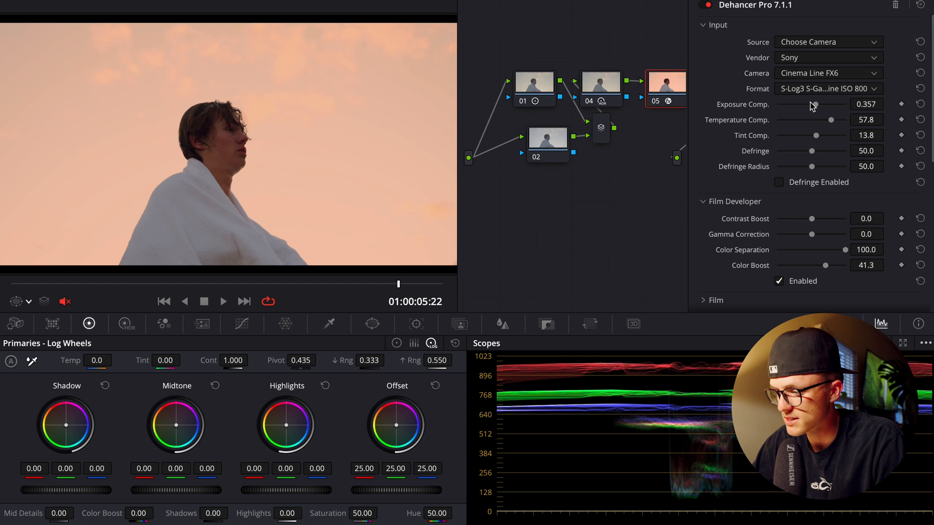
left_click_drag(816, 105, 818, 110)
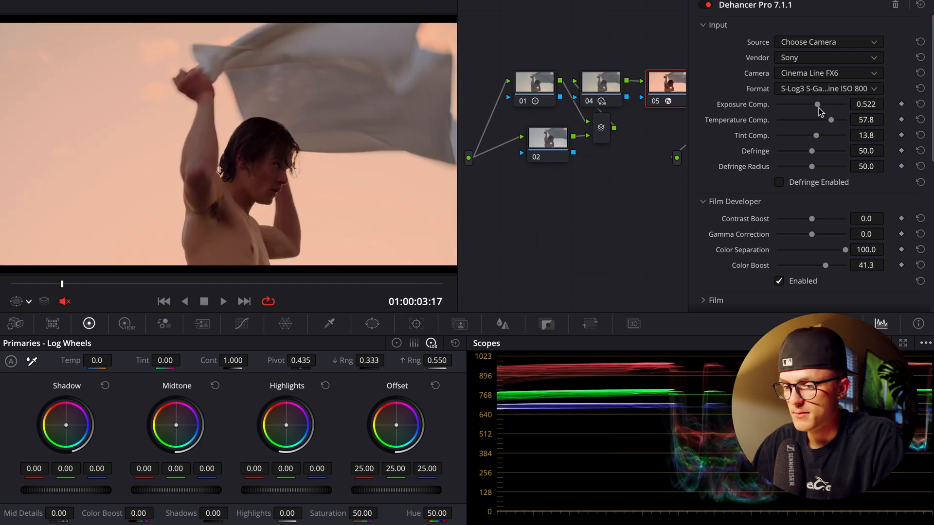
left_click_drag(817, 110, 817, 112)
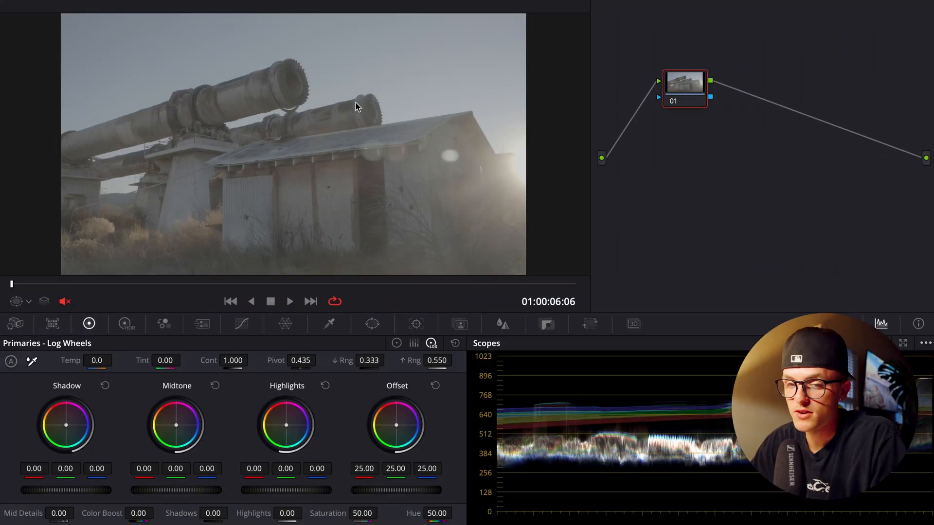
- Preview the S-Log clip of the pipes and shed, add two serial nodes after node 01, and apply Dehancer Pro 7.1.1 to node 02
key("space")
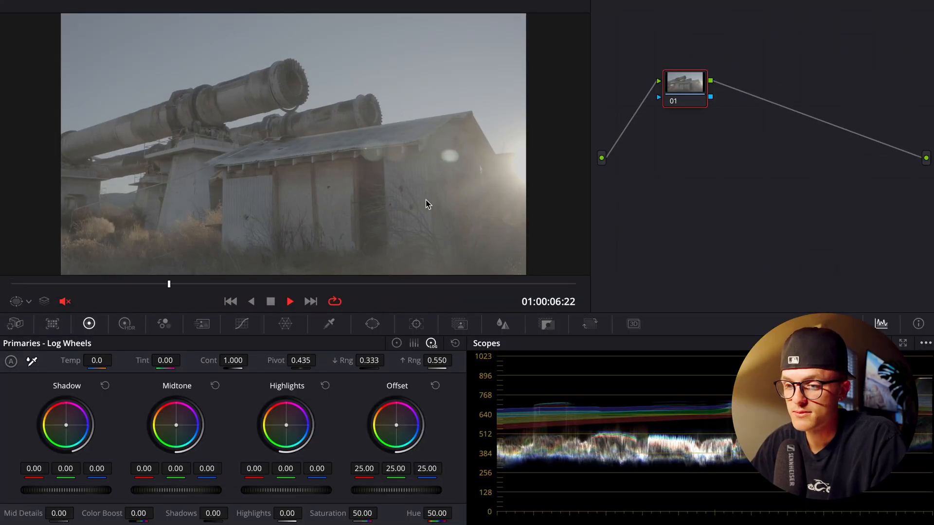
key("space")
key("alt+s")
key("alt+s")
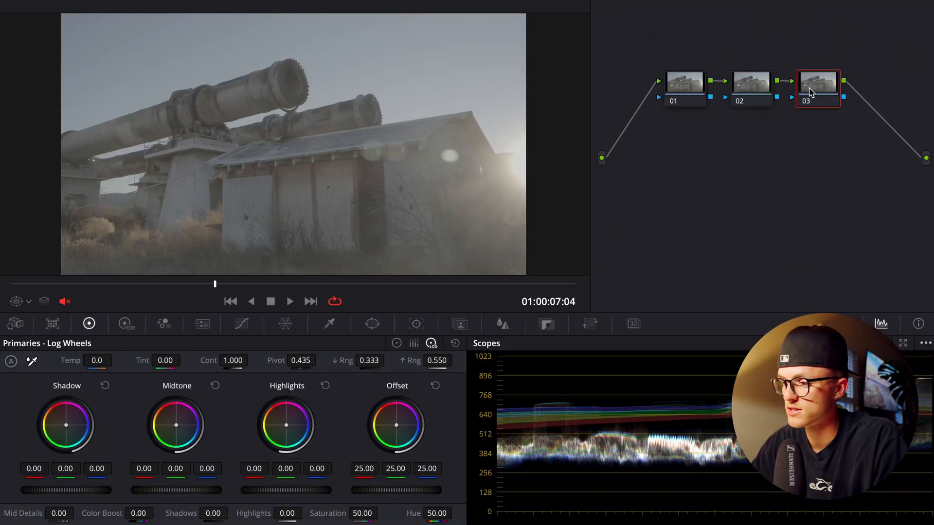
left_click(769, 83)
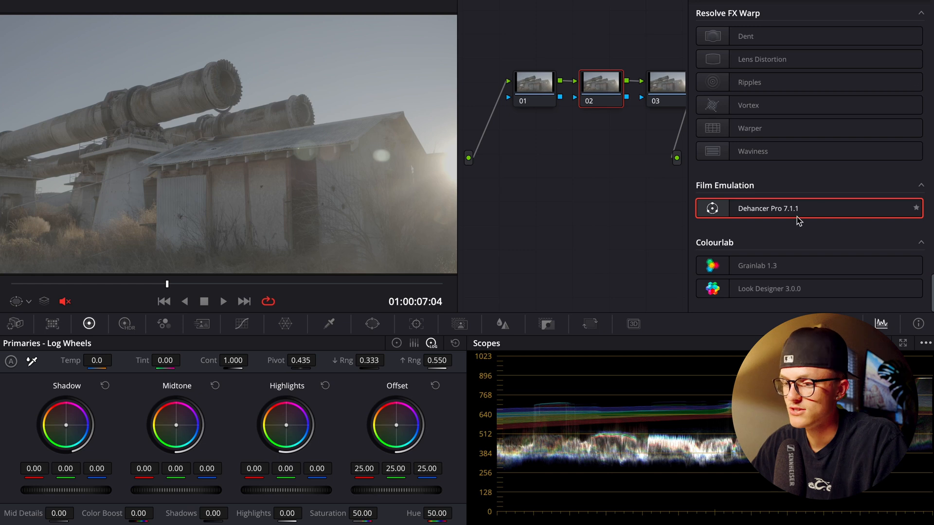
left_click_drag(797, 217, 589, 90)
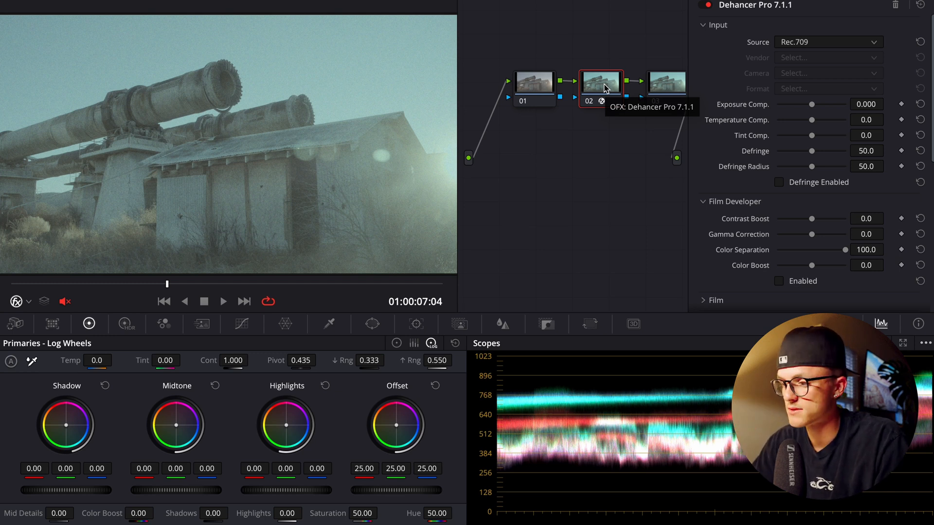
- Set Dehancer's input source to Choose Camera with Sony, Cinema Line FX6 and the S-Log3 ISO 800 format
left_click(811, 45)
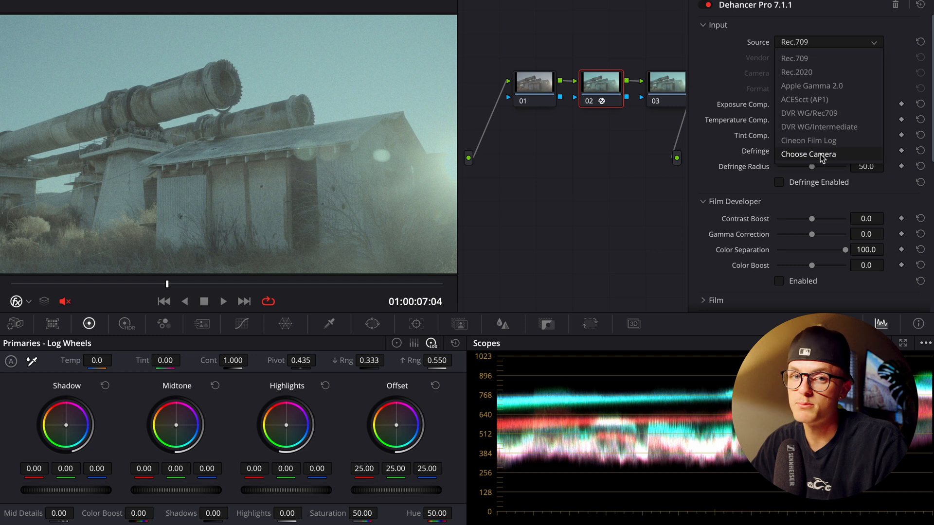
left_click(821, 153)
left_click(821, 90)
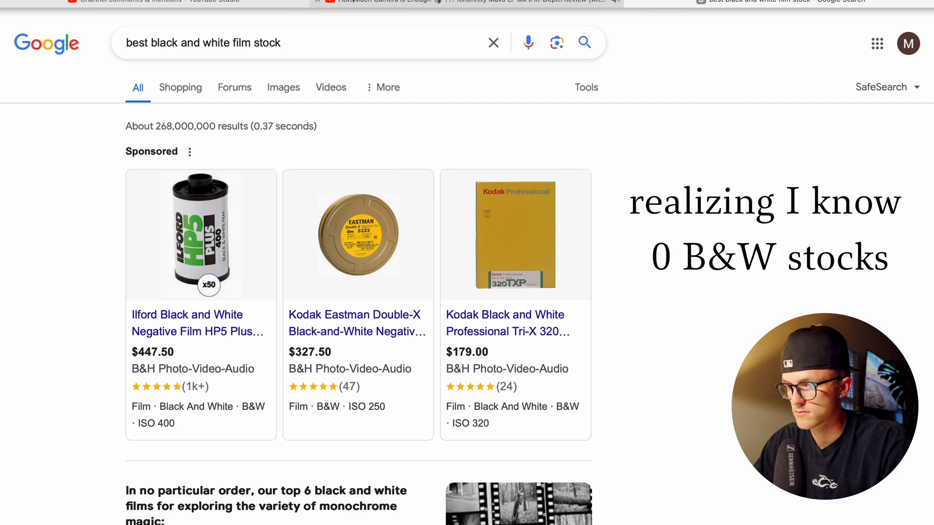
- Close the browser's black-and-white film stock search, and set Dehancer's film profile to Kodak Eastman Double-X 5222 and print profile to Kodak Endura Glossy Paper
left_click(318, 1)
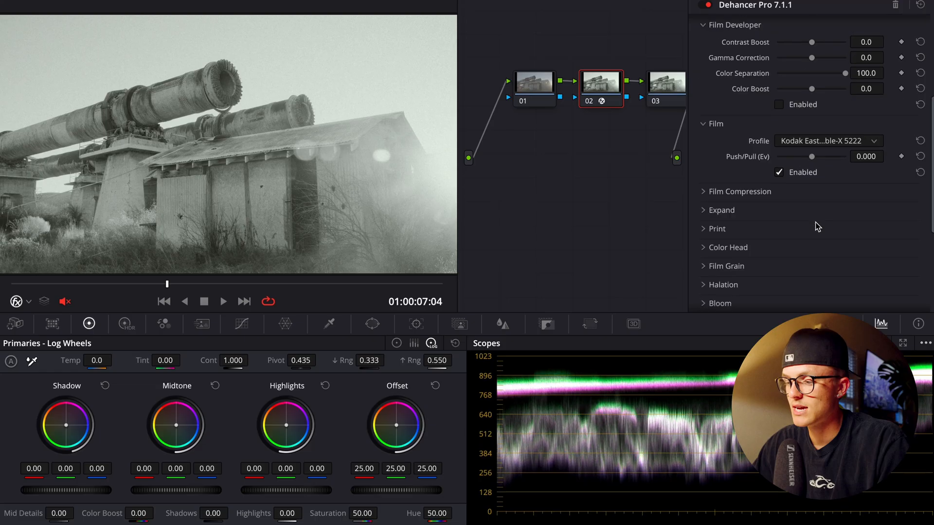
scroll(772, 194, "down", 2)
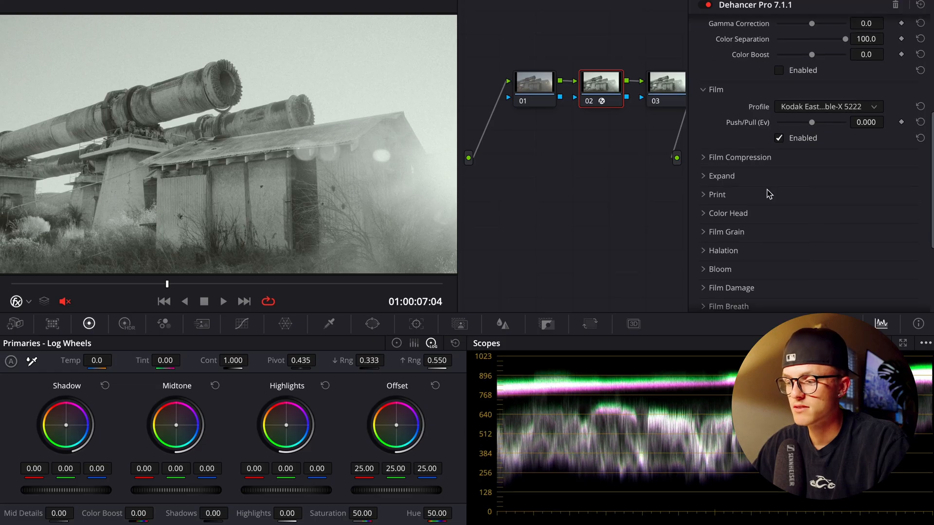
left_click(769, 192)
scroll(804, 177, "down", 2)
left_click(810, 162)
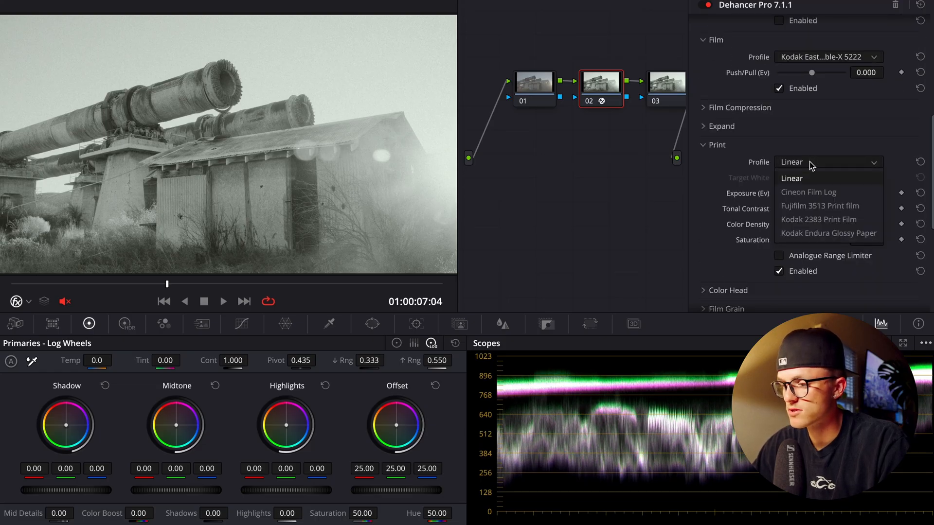
left_click(818, 235)
scroll(747, 158, "up", 1)
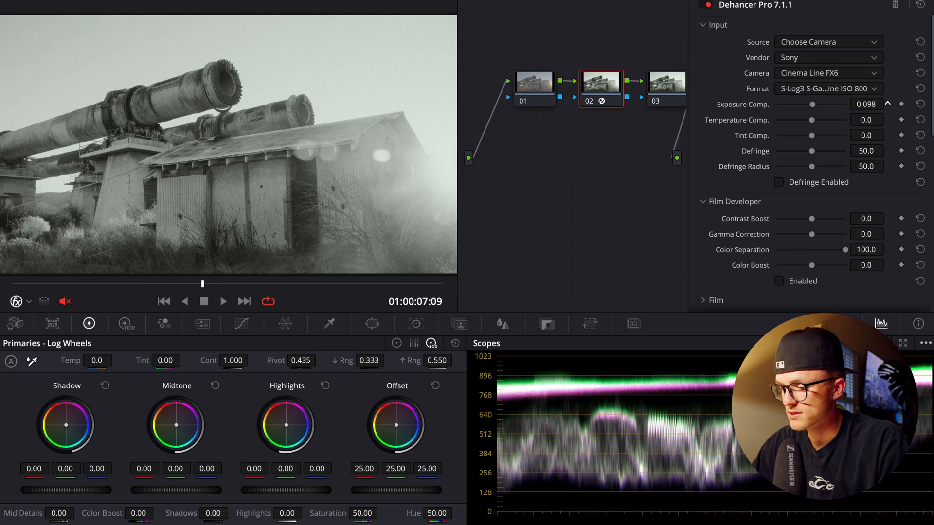
- Set Dehancer's Exposure Comp. to 0.388, and try Temperature Comp. at 63.3 before resetting it
left_click_drag(864, 104, 891, 104)
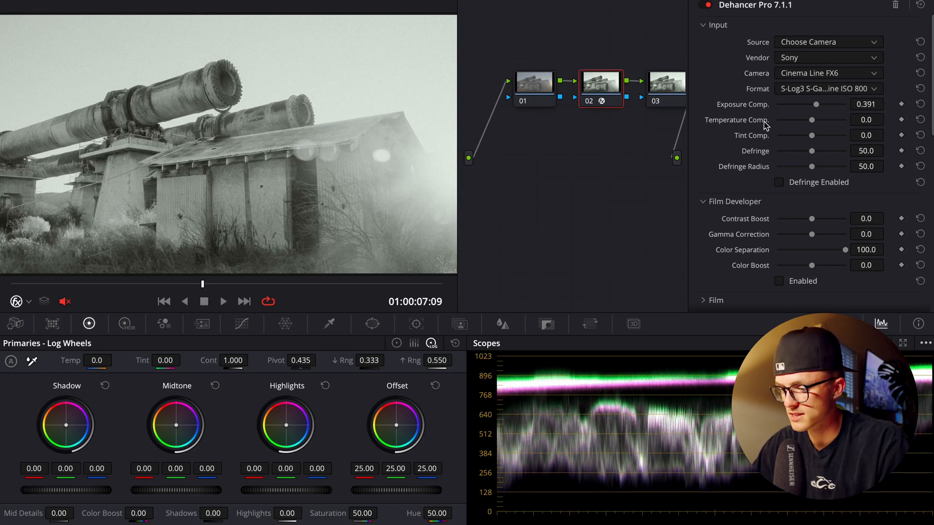
left_click_drag(812, 119, 742, 87)
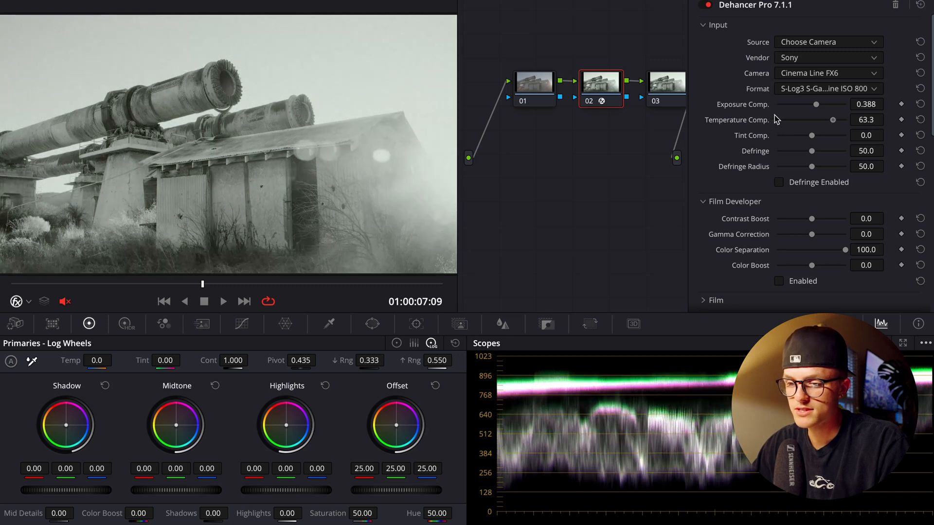
double_click(748, 121)
- Collapse the Input settings and enable Dehancer's Film Developer on node 02
left_click(745, 24)
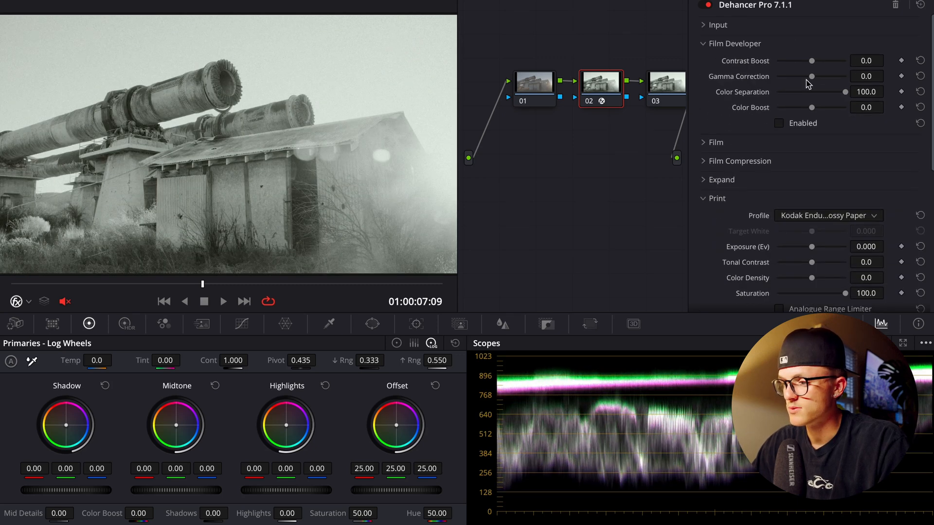
left_click(779, 124)
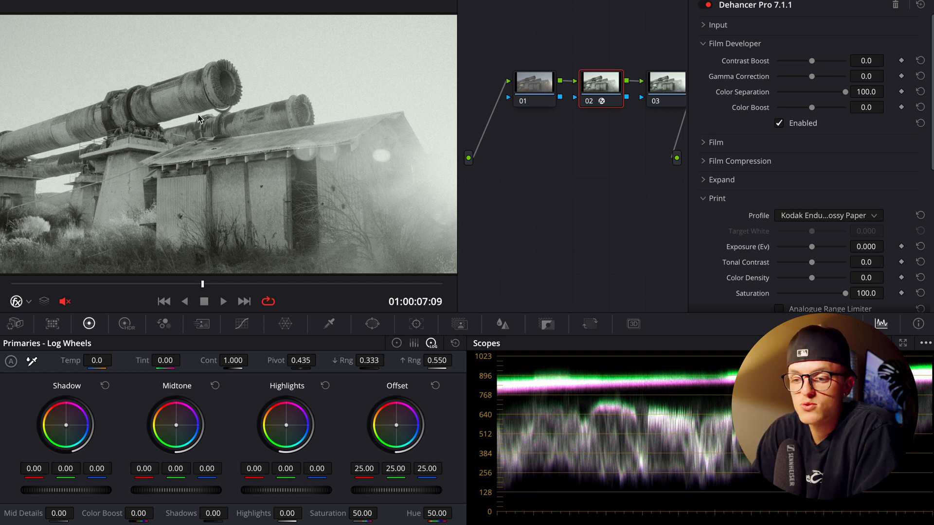
- Set the Film Developer's Contrast Boost to 41.3, compare it on and off, and try 81.7 before undoing it
key("ctrl+f")
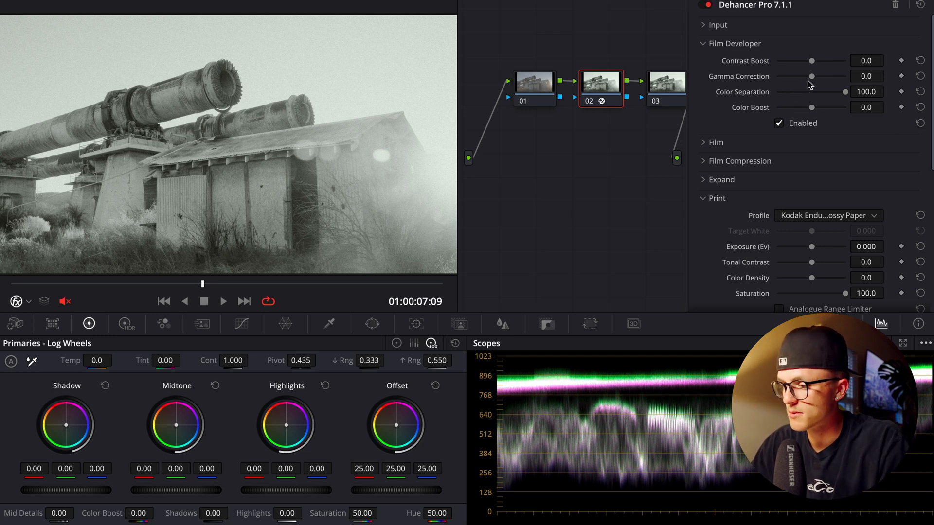
left_click_drag(812, 61, 826, 61)
left_click(779, 123)
left_click(779, 123)
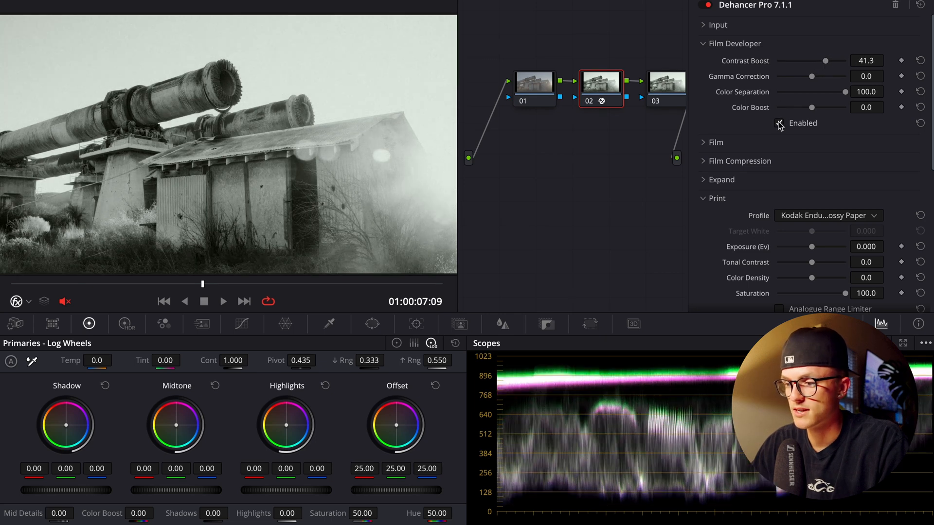
left_click(780, 123)
left_click(779, 123)
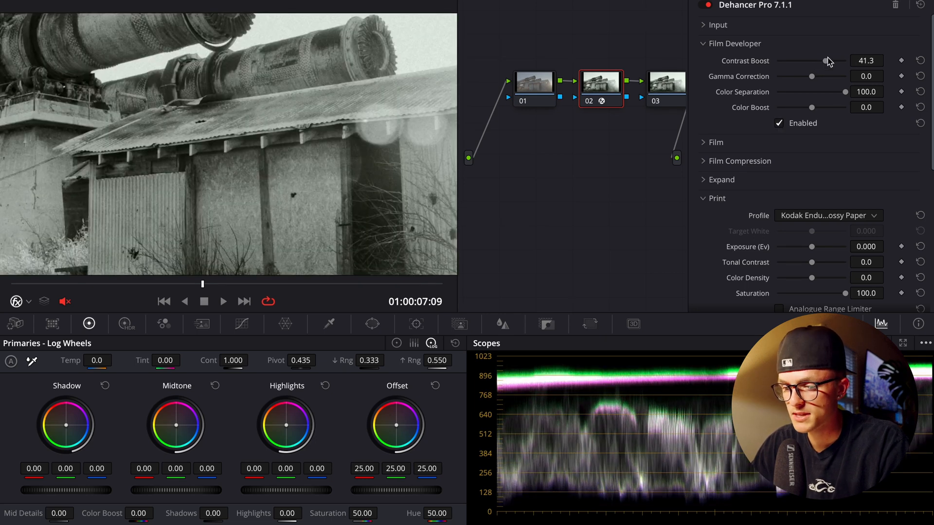
left_click_drag(826, 61, 840, 61)
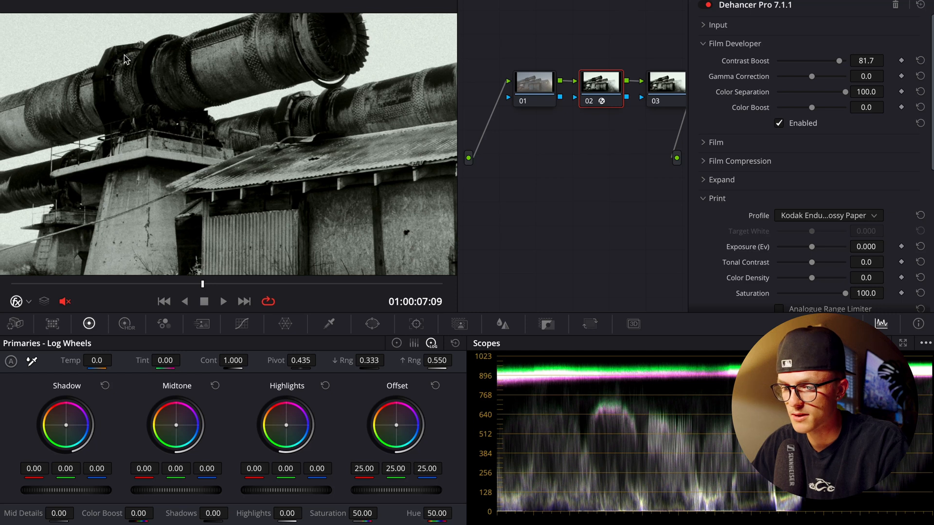
key("ctrl+z")
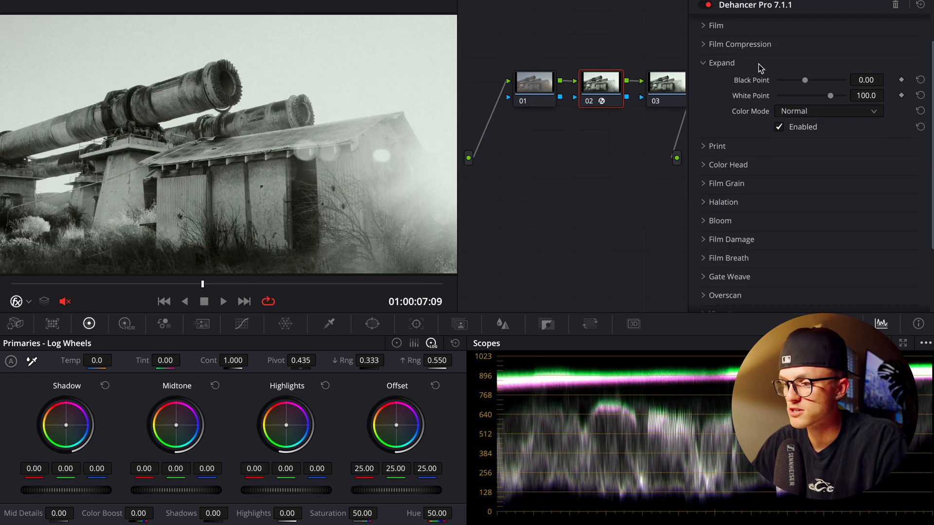
- Set Expand's Black Point to 6.60, and inspect the shed's shadows close up with Expand off and on
left_click_drag(805, 81, 814, 84)
scroll(314, 189, "up", 8)
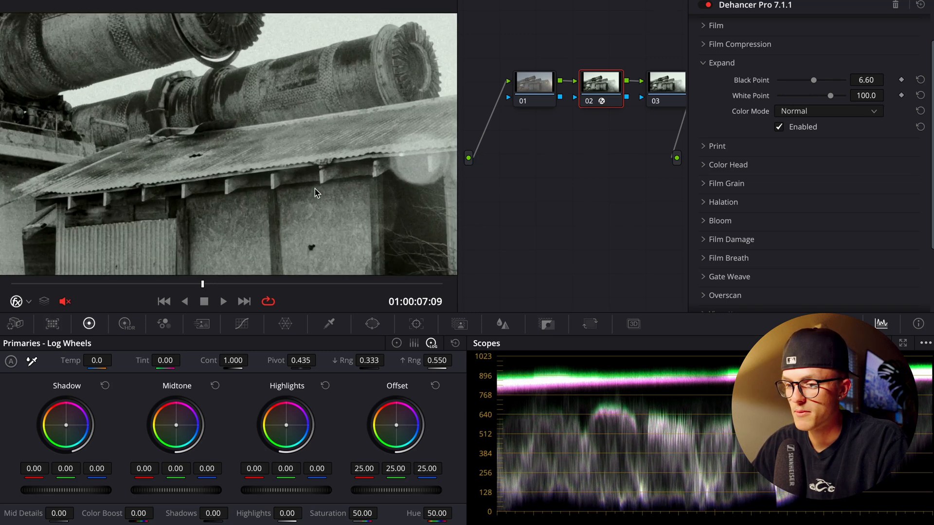
scroll(314, 188, "right", 4)
scroll(314, 189, "down", 2)
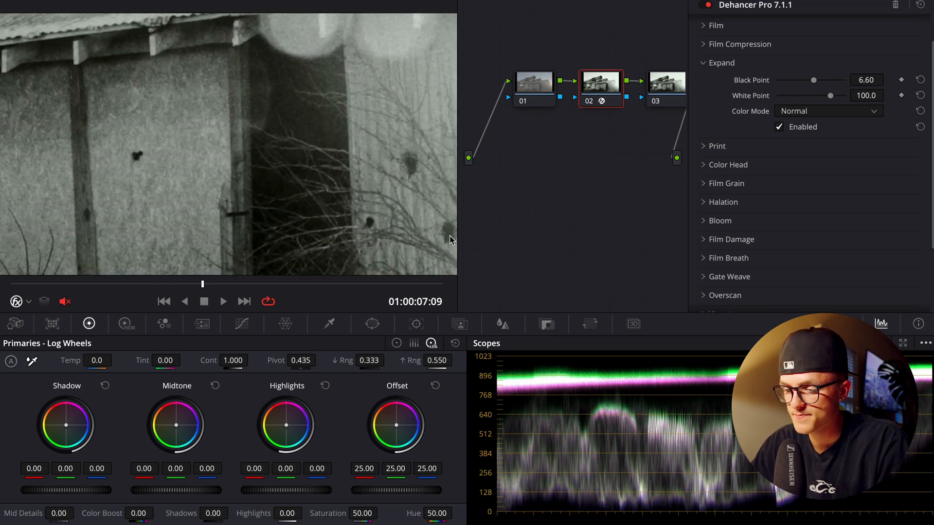
left_click(779, 128)
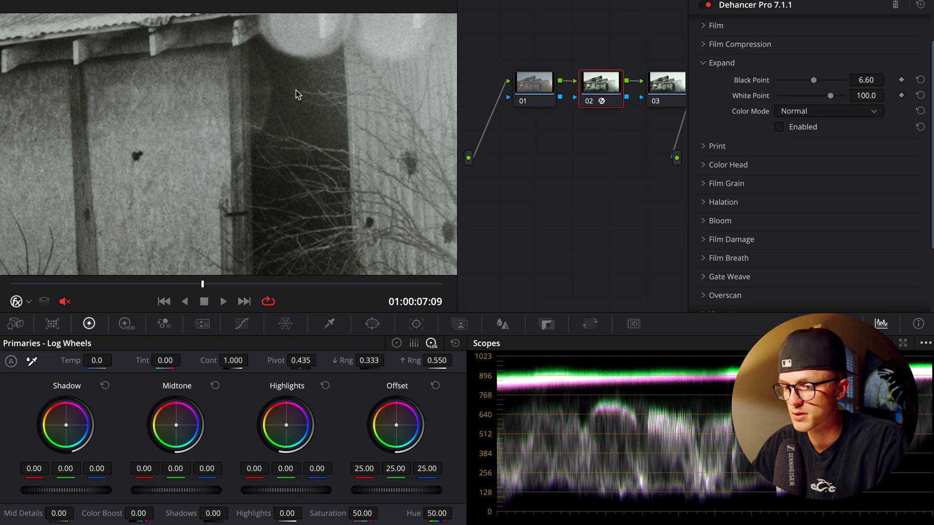
left_click(780, 128)
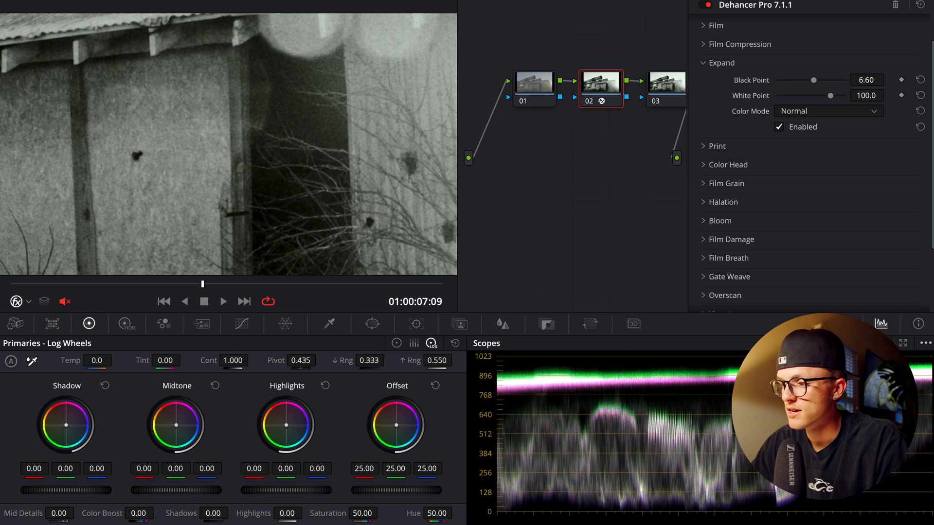
left_click(18, 2)
left_click(23, 3)
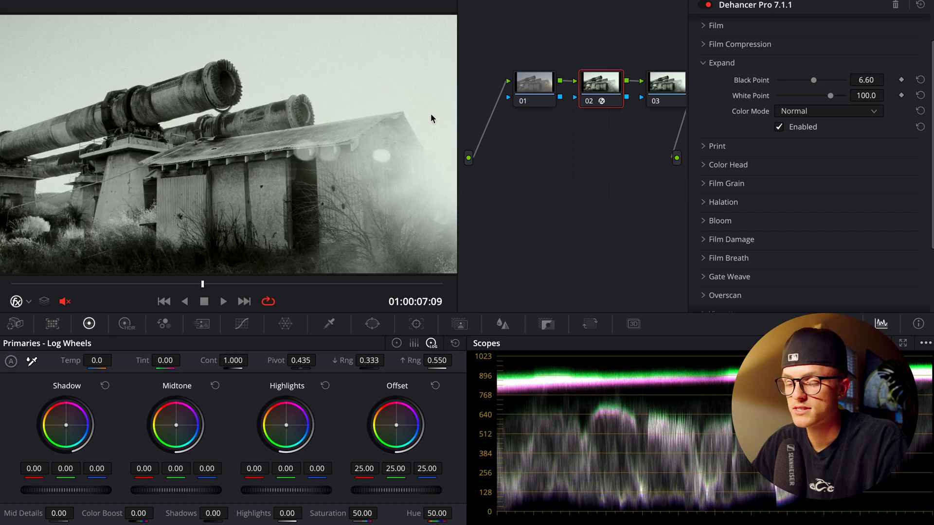
- Set Expand's White Point to 94.4 after trying 119.2, and compare the image with Expand off and on
left_click_drag(831, 96, 848, 100)
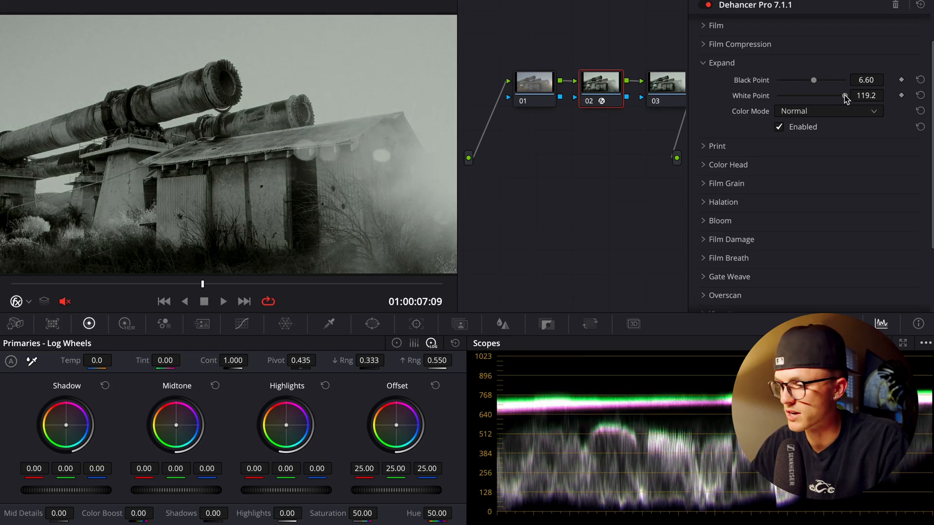
left_click_drag(845, 95, 826, 96)
key("ctrl+d")
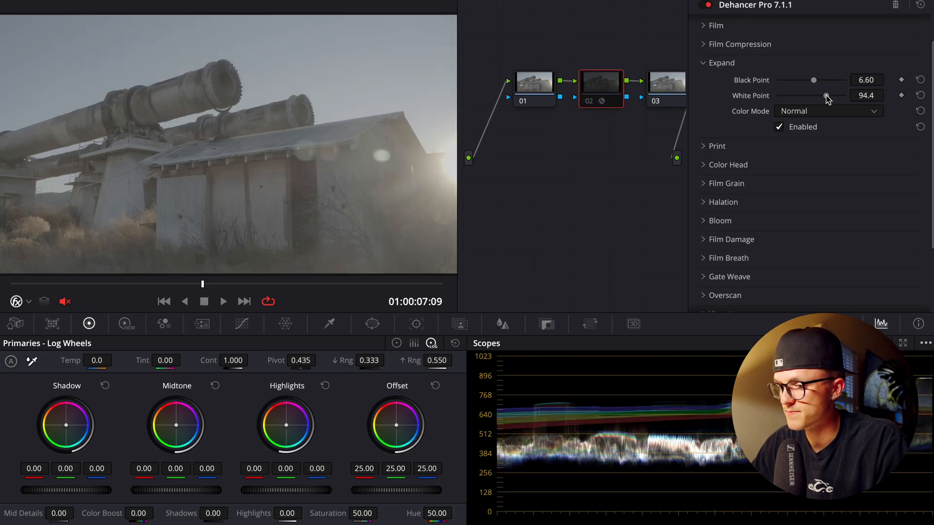
key("ctrl+d")
left_click(779, 130)
left_click(780, 130)
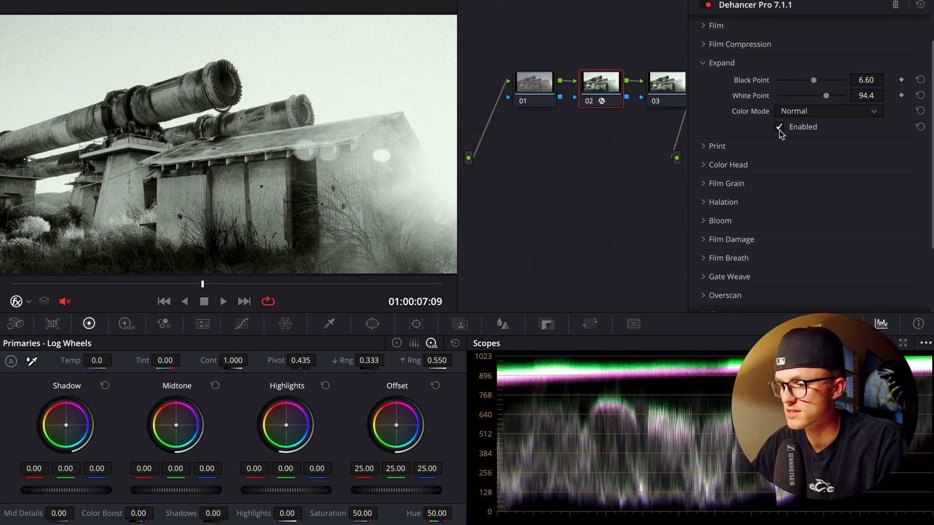
left_click(779, 130)
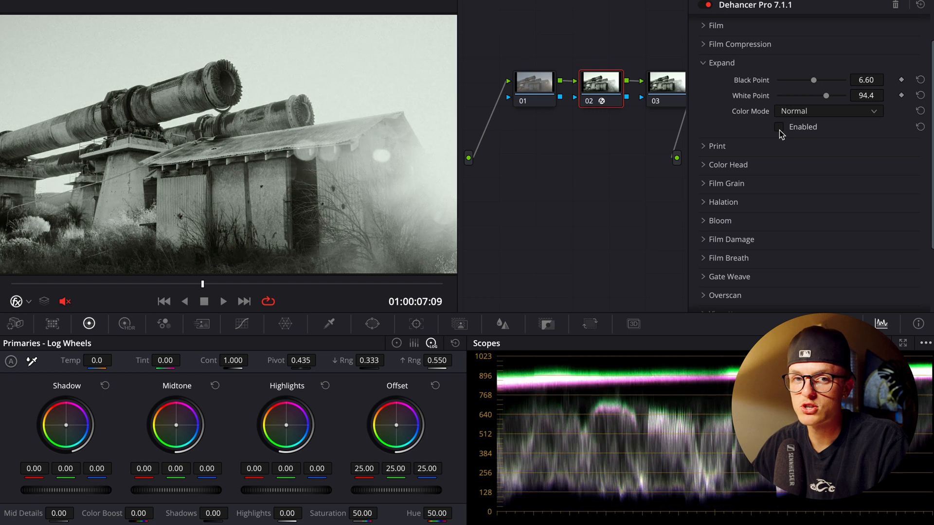
left_click(779, 130)
- Enable Dehancer's Film Compression with White Point 71.2, and compare the image with it off and on
left_click(783, 43)
left_click(779, 124)
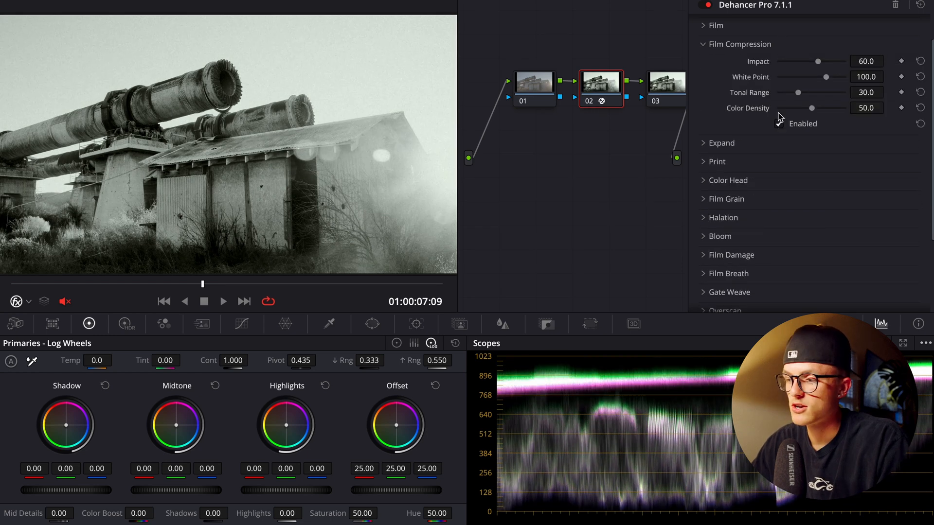
left_click_drag(826, 78, 798, 78)
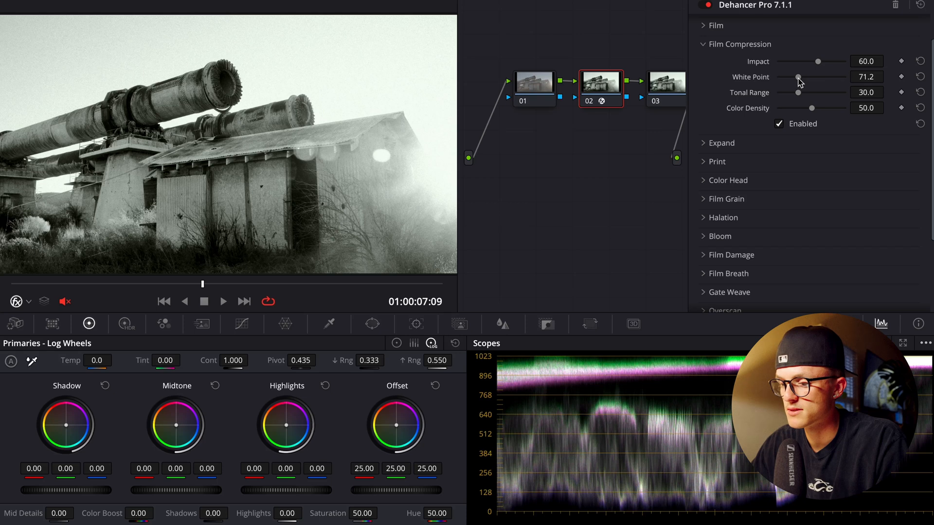
left_click(780, 123)
left_click(780, 124)
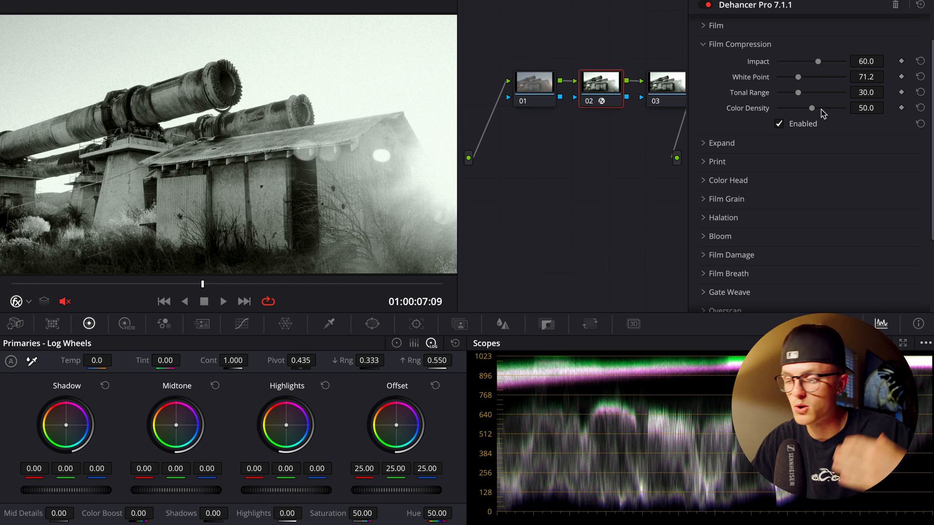
- Set Film Compression's Tonal Range to 0.0, and compare the highlights in the scopes with compression off and on
left_click_drag(798, 93, 777, 93)
left_click(779, 124)
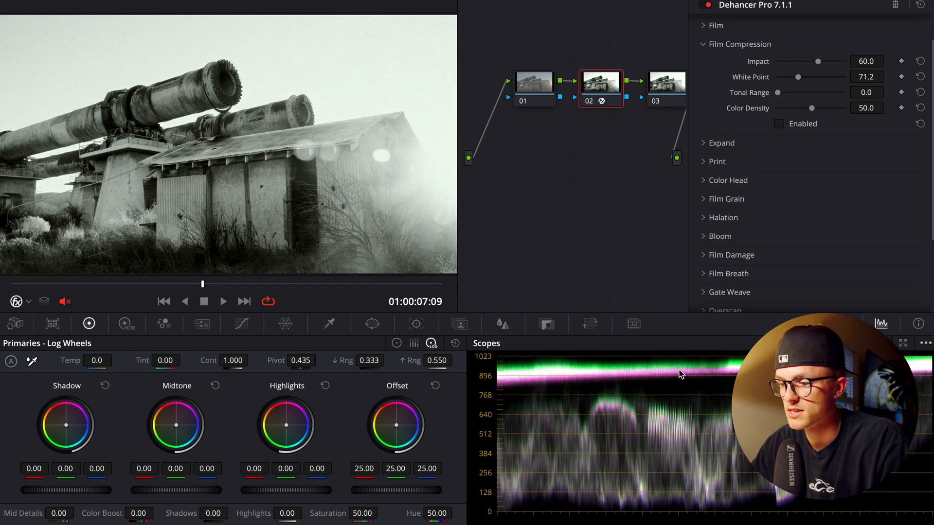
left_click(779, 125)
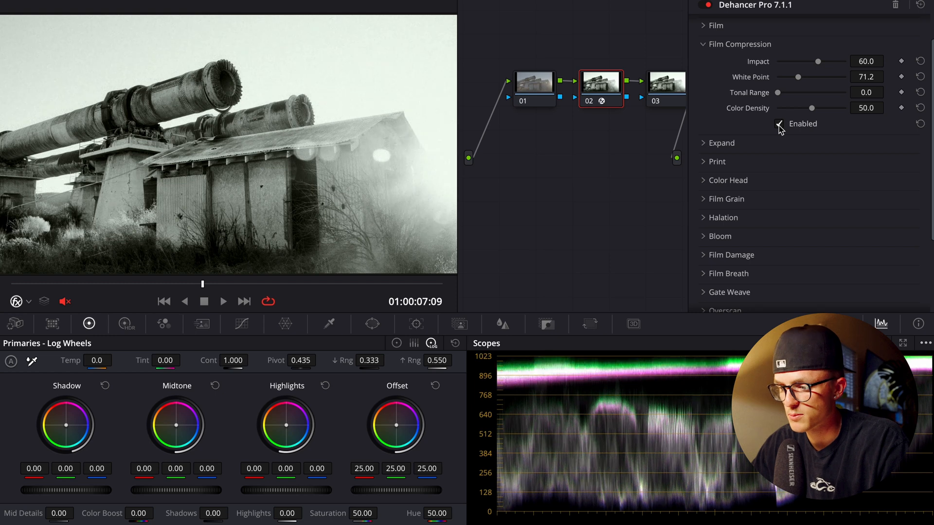
left_click(779, 125)
left_click(779, 125)
left_click(779, 125)
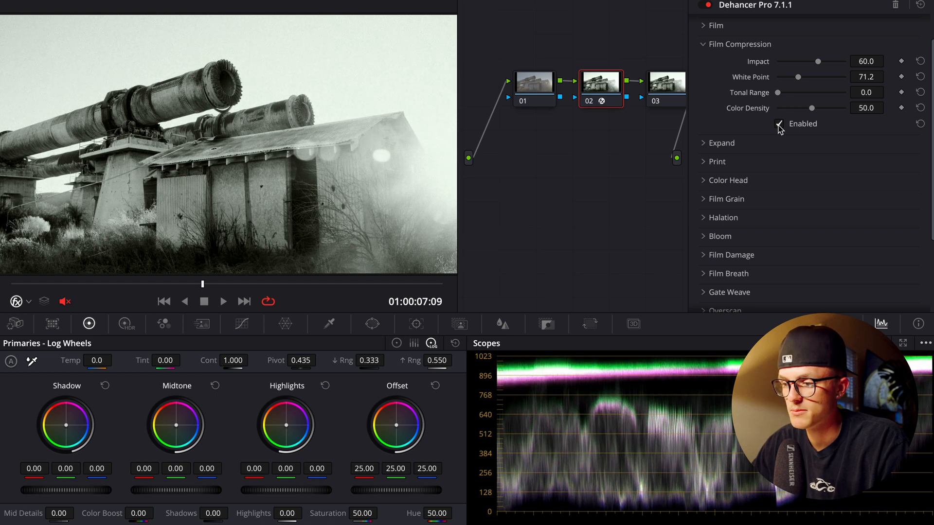
- On node 01, set the Log Wheels' Shadow to -0.19 and Highlights to 0.03, trying a raised Midtone before resetting it
scroll(775, 130, "up", 3)
left_click(529, 88)
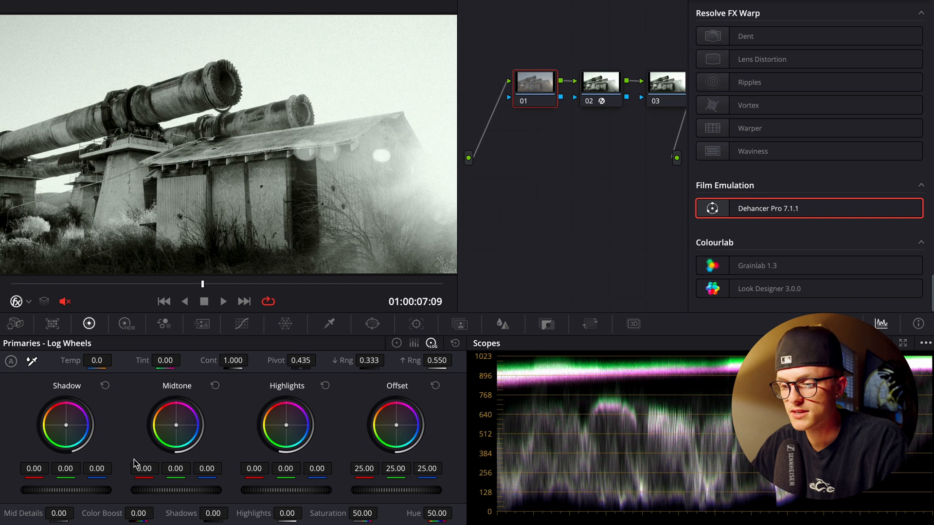
left_click_drag(104, 491, 71, 492)
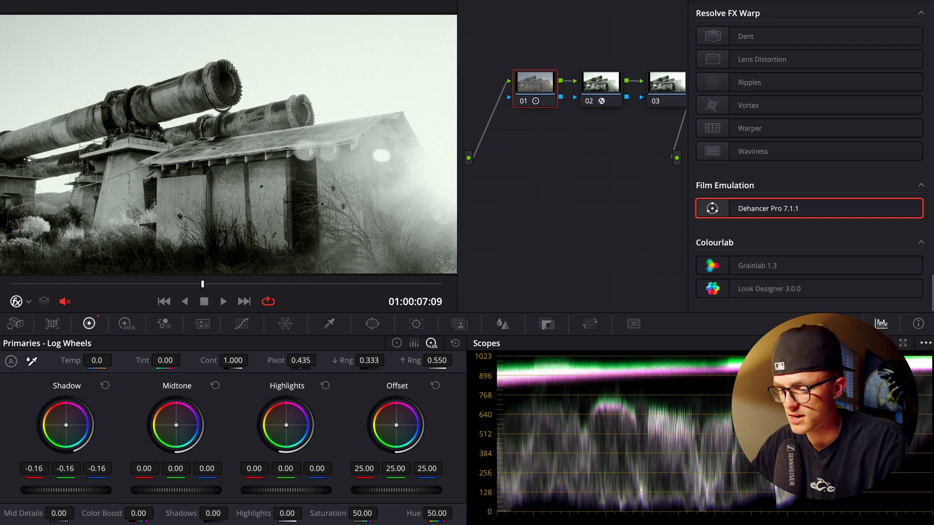
left_click_drag(262, 492, 311, 496)
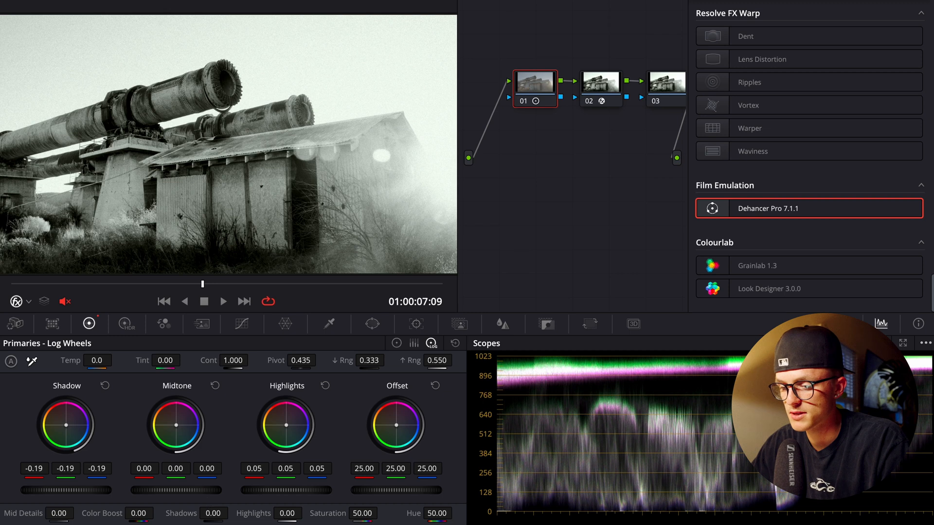
left_click_drag(176, 490, 218, 490)
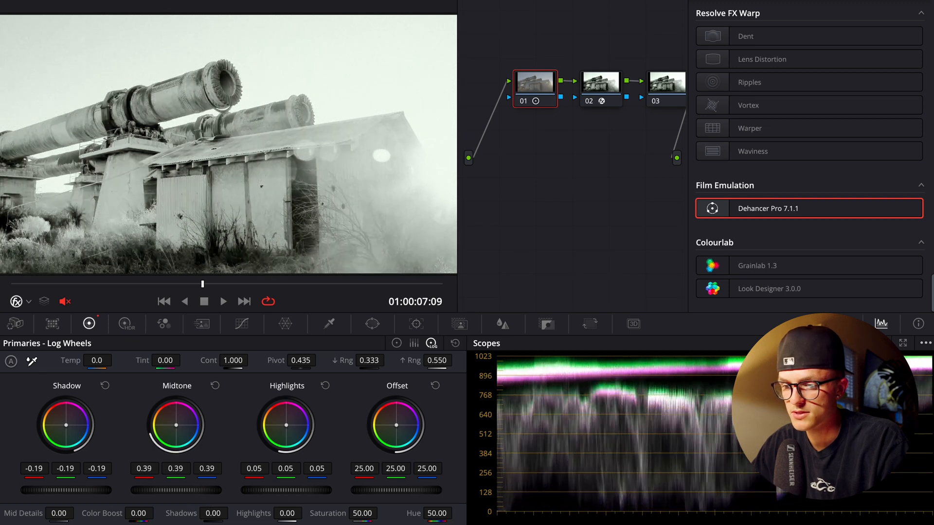
mouse_move(322, 491)
left_mouse_down()
mouse_move(313, 490)
mouse_move(324, 491)
left_mouse_up()
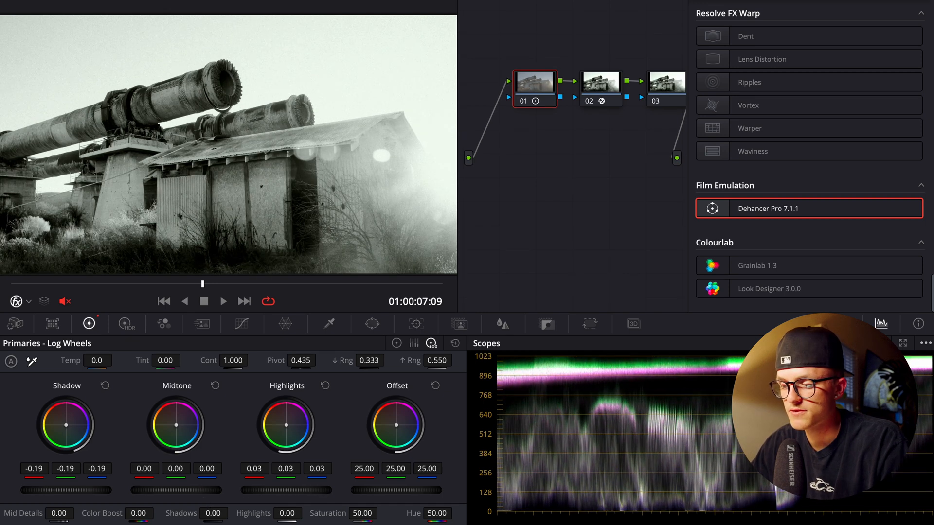
left_click_drag(153, 491, 174, 491)
left_click(216, 387)
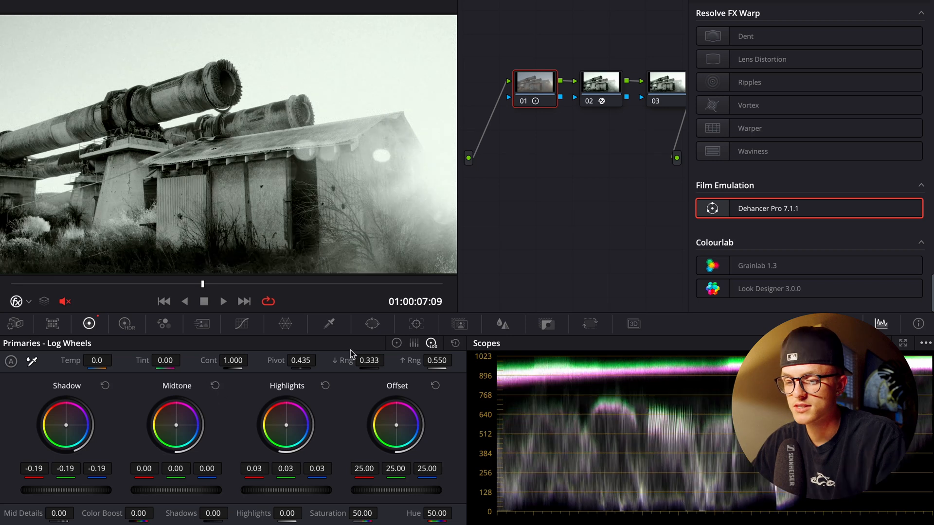
- Try raising Gamma in node 01's primary Color Wheels, and reset it
left_click(397, 343)
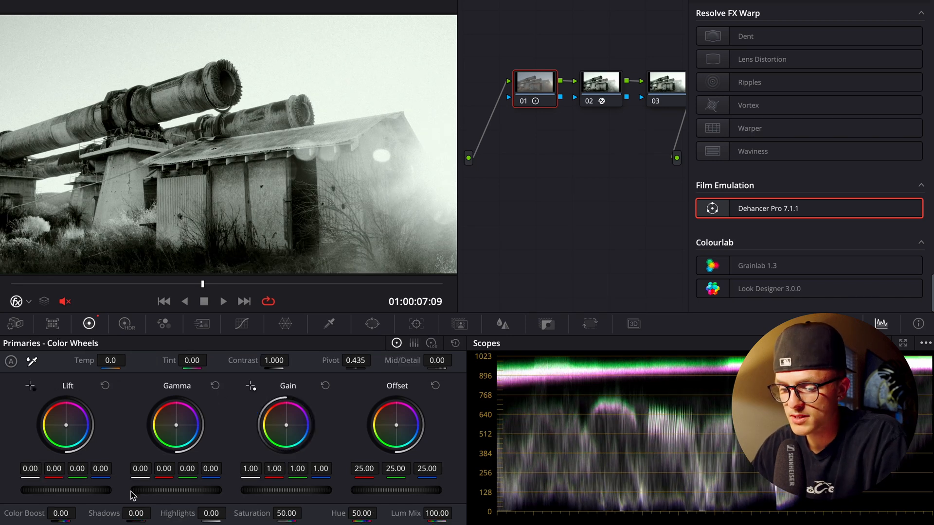
left_click_drag(132, 492, 190, 491)
left_click(214, 386)
- Set the Log Wheels' Midtone on node 01 to 0.09 after trying 0.27
left_click(431, 343)
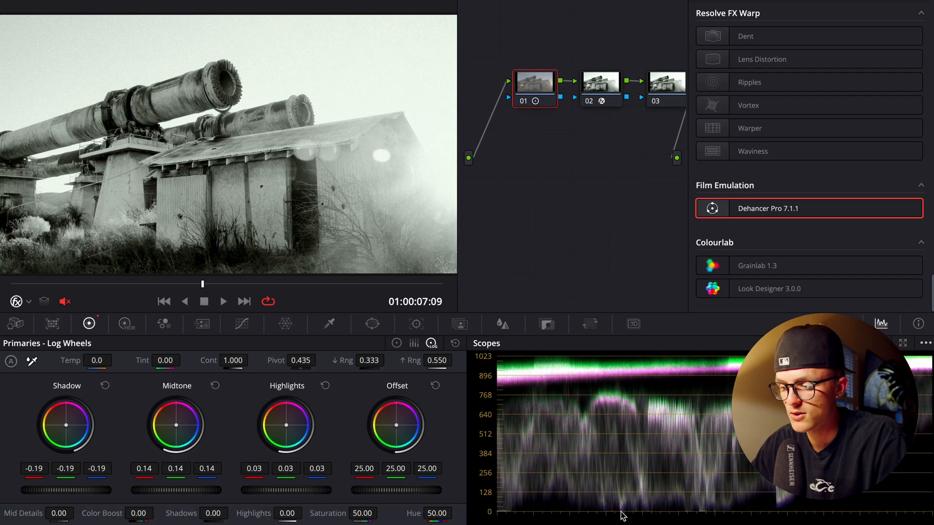
mouse_move(222, 490)
left_mouse_down()
mouse_move(201, 490)
mouse_move(229, 490)
left_mouse_up()
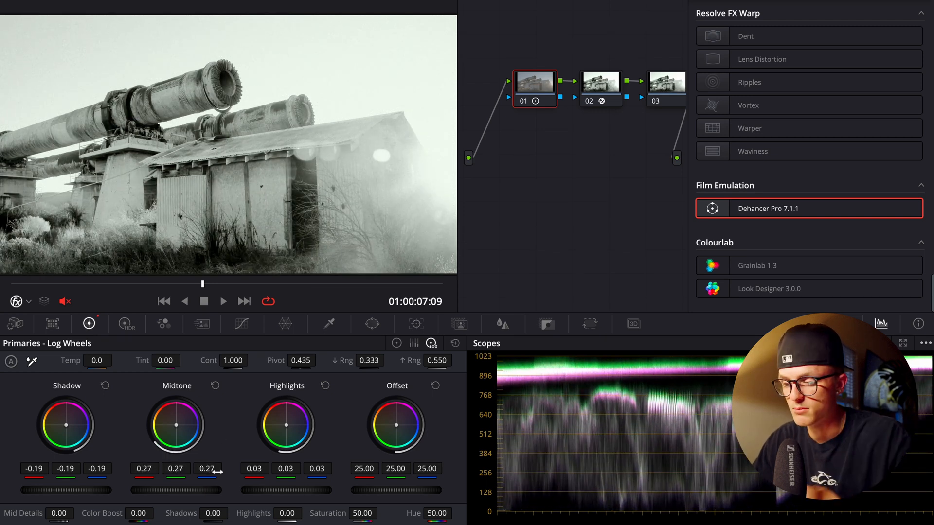
left_click(215, 389)
left_click_drag(137, 492, 153, 491)
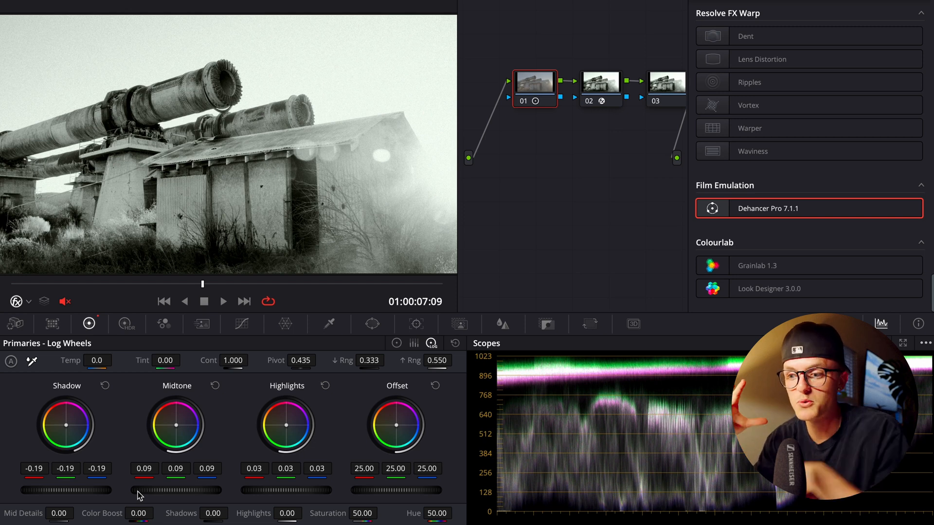
- Try lowering Lift to -0.02 in node 01's primary Color Wheels, and reset it
left_click(397, 343)
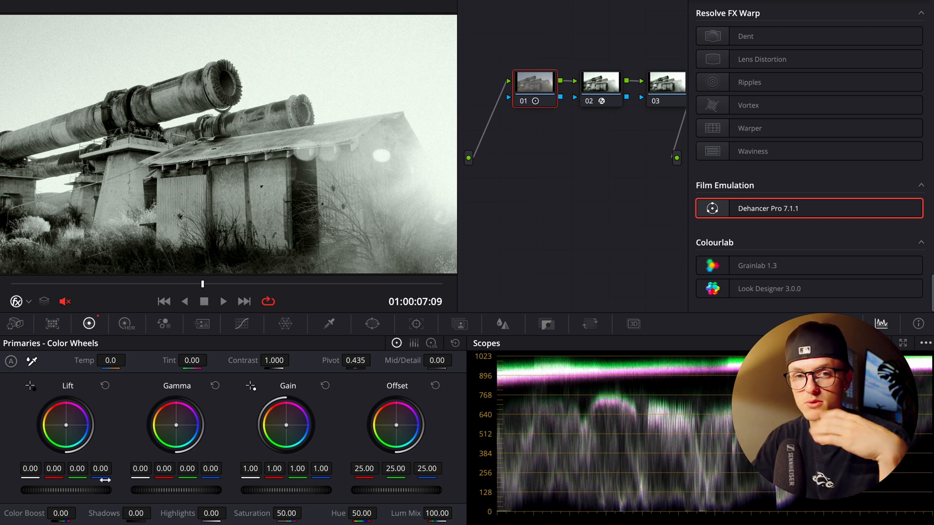
left_click_drag(96, 491, 71, 495)
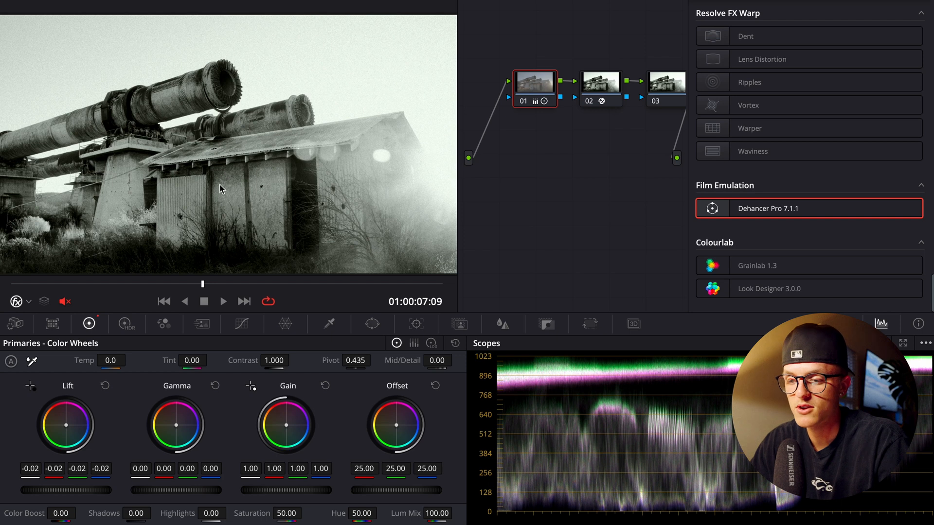
left_click(105, 387)
- Set the Log Wheels' Shadow on node 01 to -0.48, and select node 02 with the Dehancer settings
left_click(432, 343)
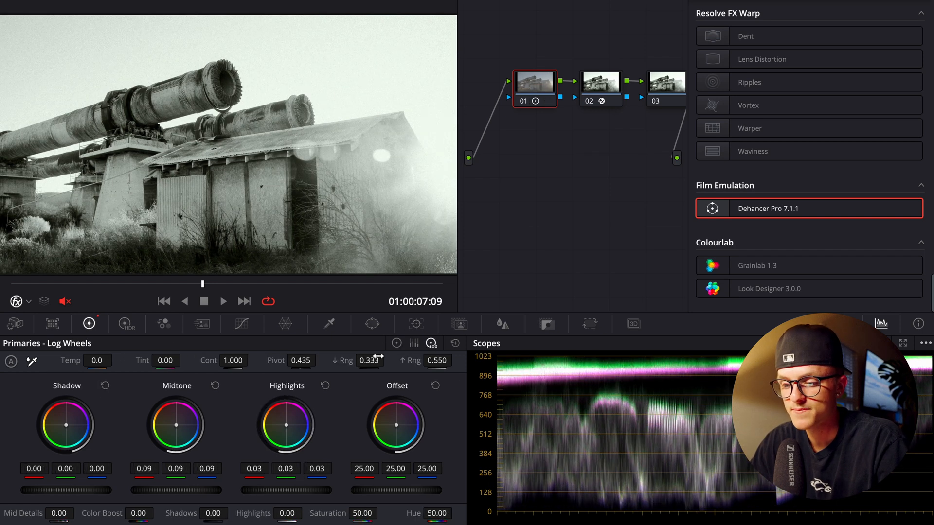
left_click_drag(66, 490, 24, 490)
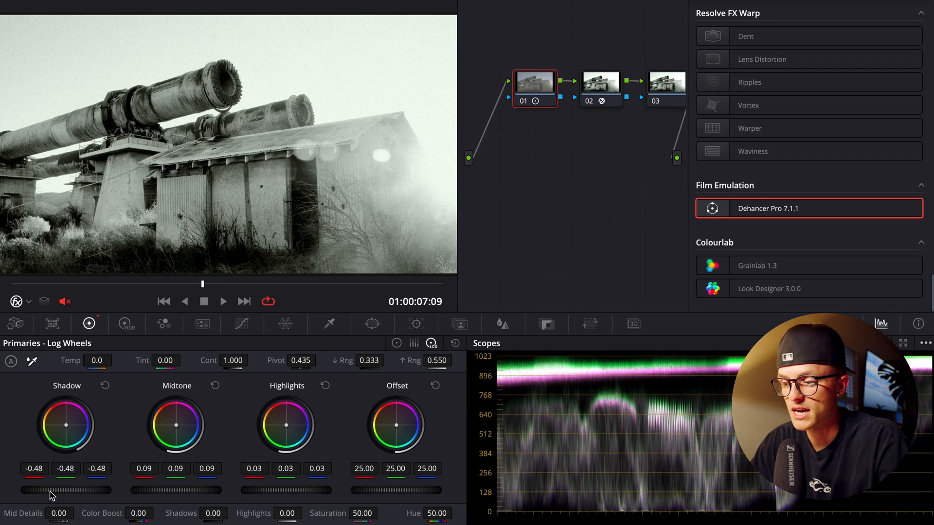
left_click(607, 71)
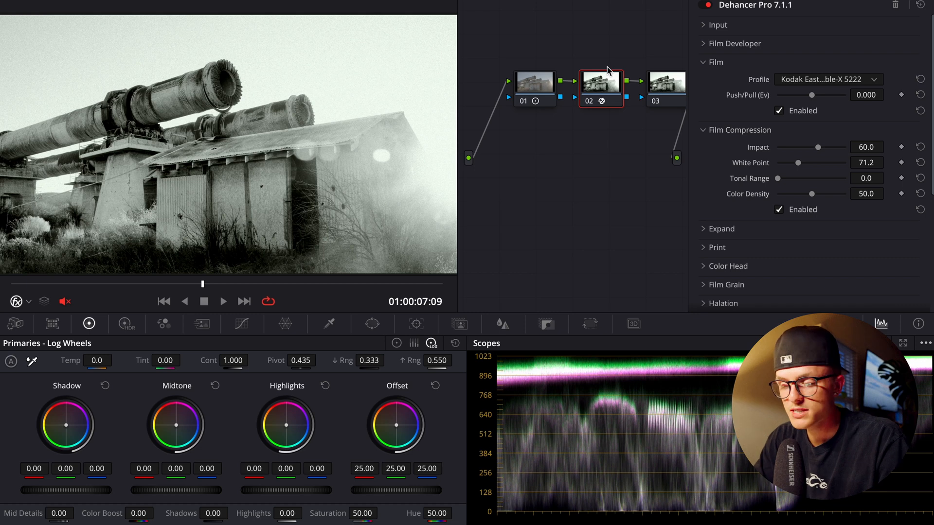
- Compare the black-and-white shot with and without node 01's log grade by disabling and re-enabling the node
left_click(540, 86)
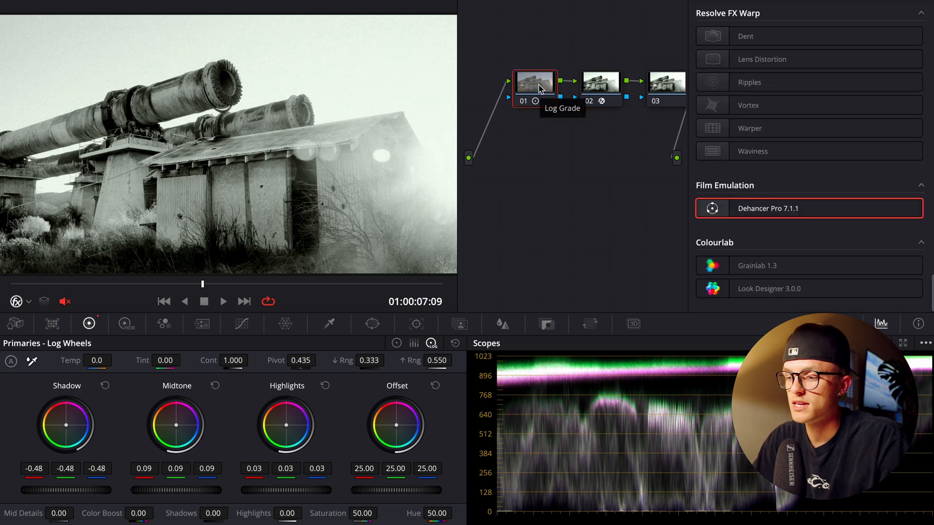
key("ctrl+d")
key("ctrl+d")
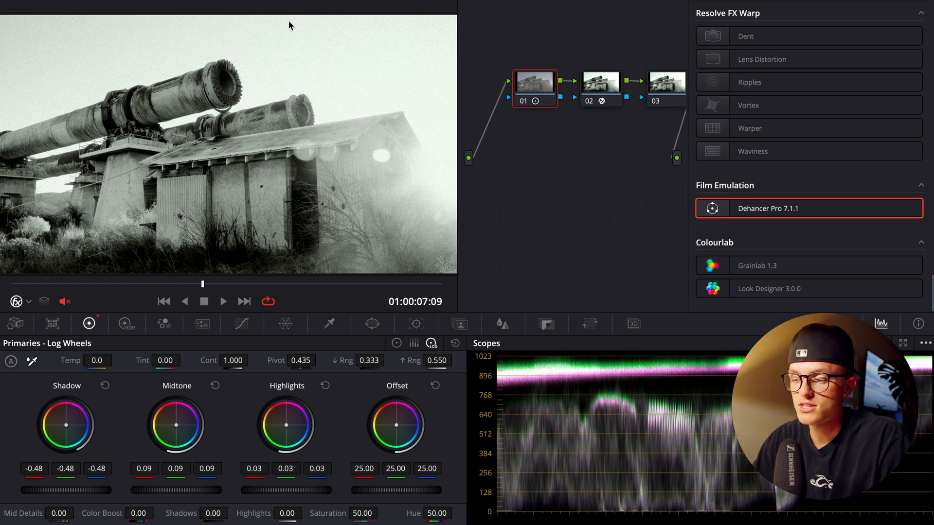
- Play back clip 02 of the man waving the cloth, and shift node 01's Log Wheels Highlights to -0.03 red, 0.03 green, -0.22 blue
left_click(233, 1)
left_click(107, 276)
key("space")
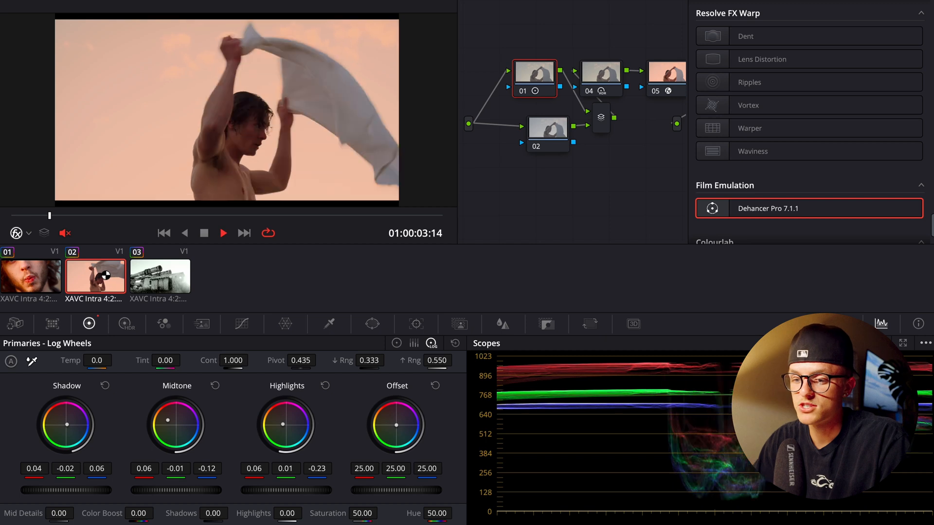
left_click(51, 283)
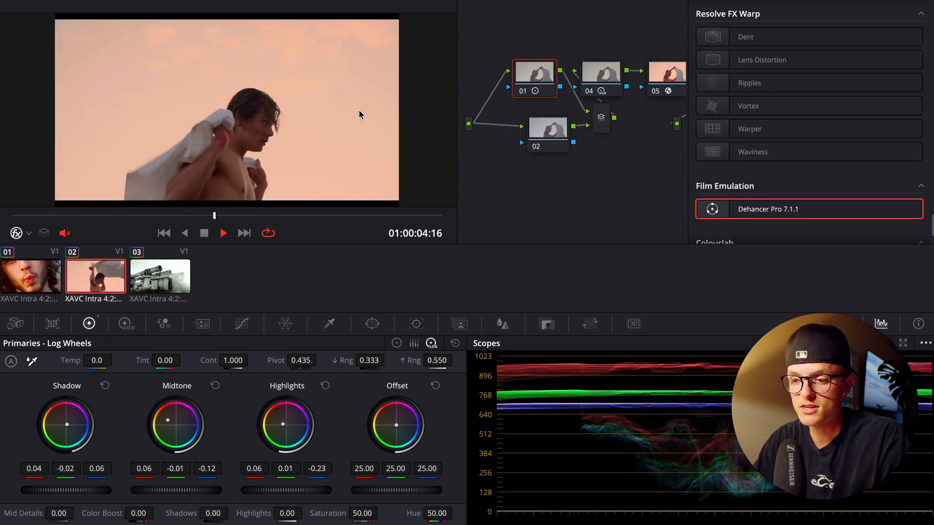
key("space")
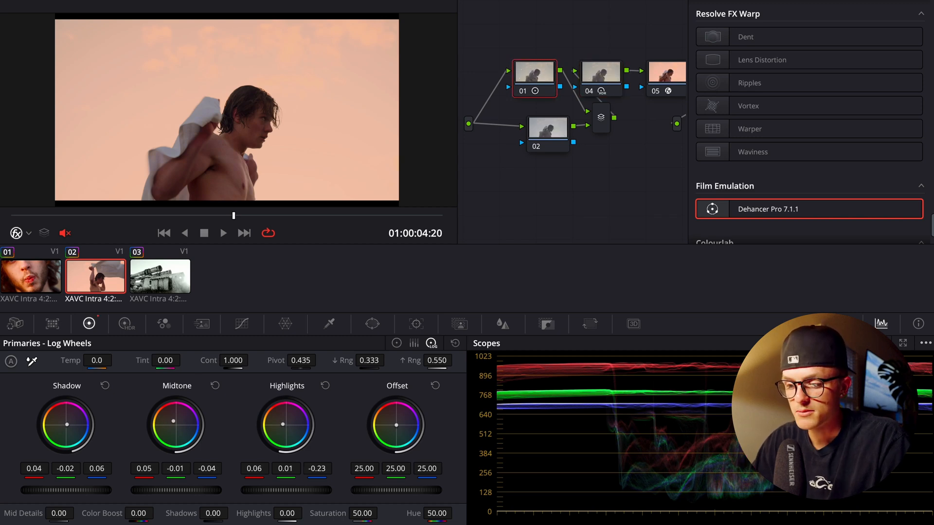
left_click_drag(290, 441, 284, 427)
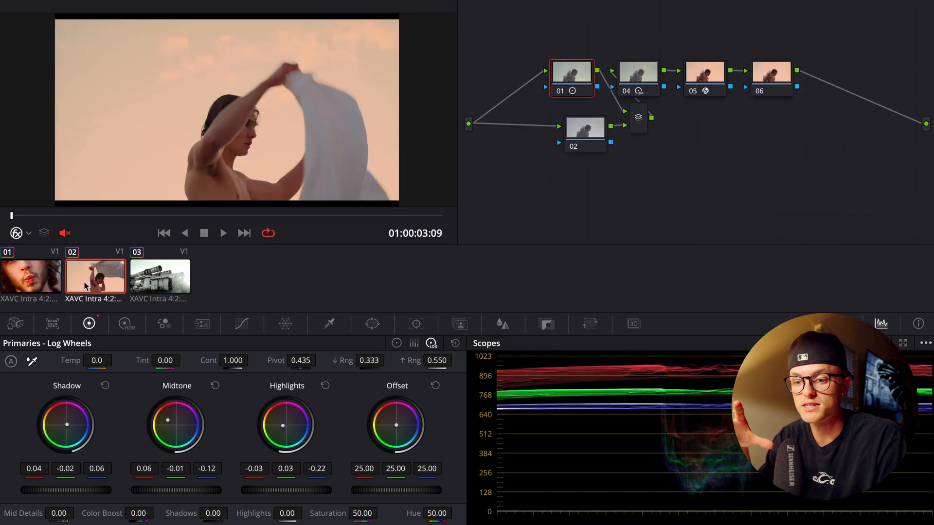
- Compare clip 02 with and without nodes 01 and 04 by disabling and re-enabling both together
left_click_drag(559, 51, 640, 70)
key("ctrl+d")
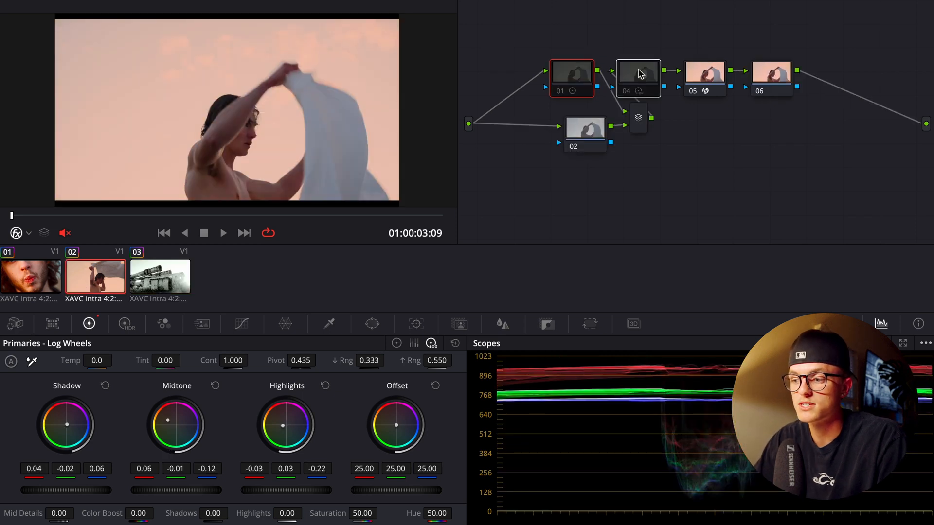
key("ctrl+d")
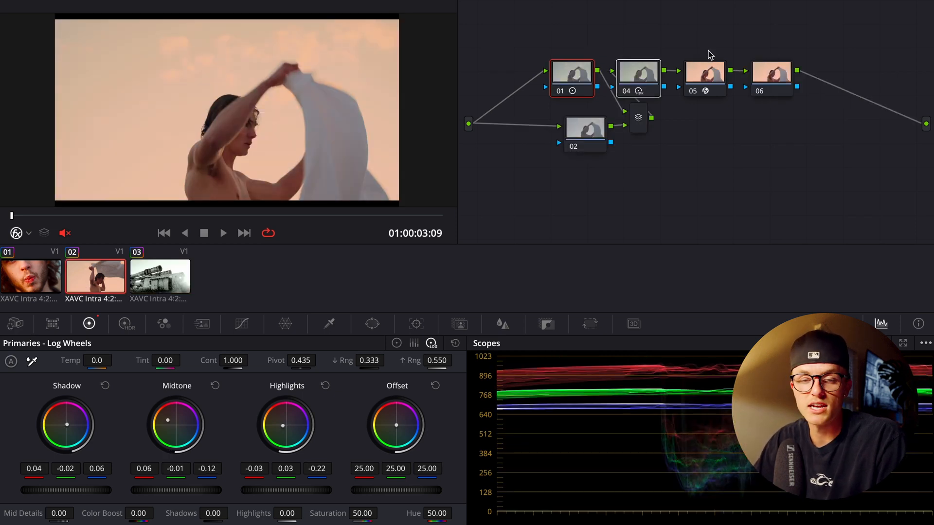